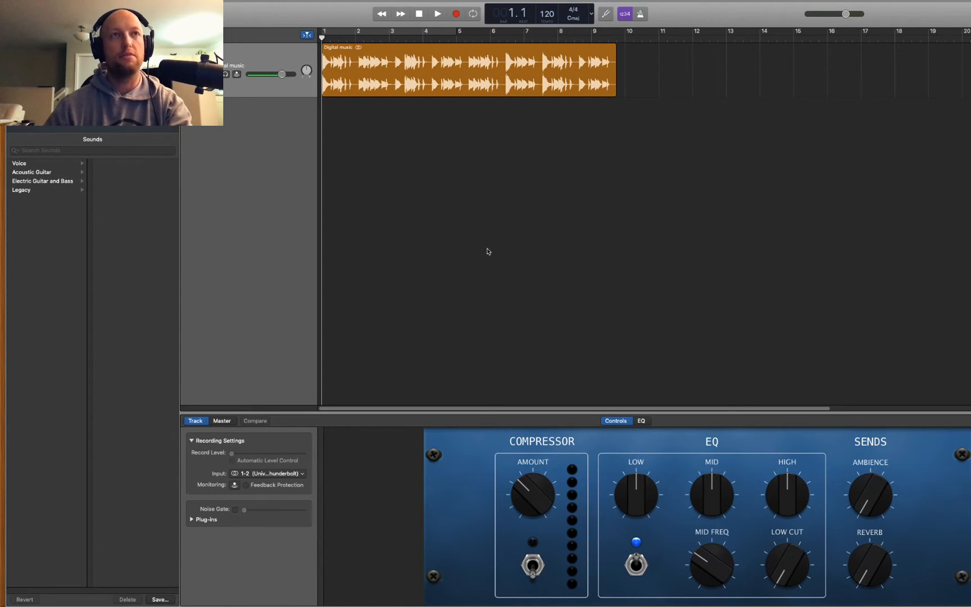
Step: Play back the Digital music region and add a new Software Instrument track
left_click(363, 148)
key("space")
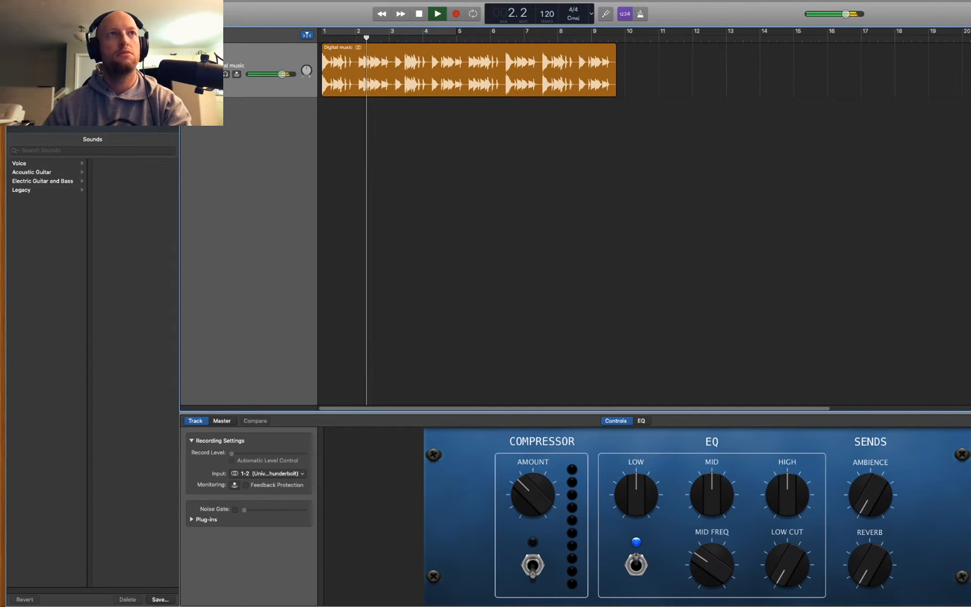
key("alt+super+n")
left_click(408, 73)
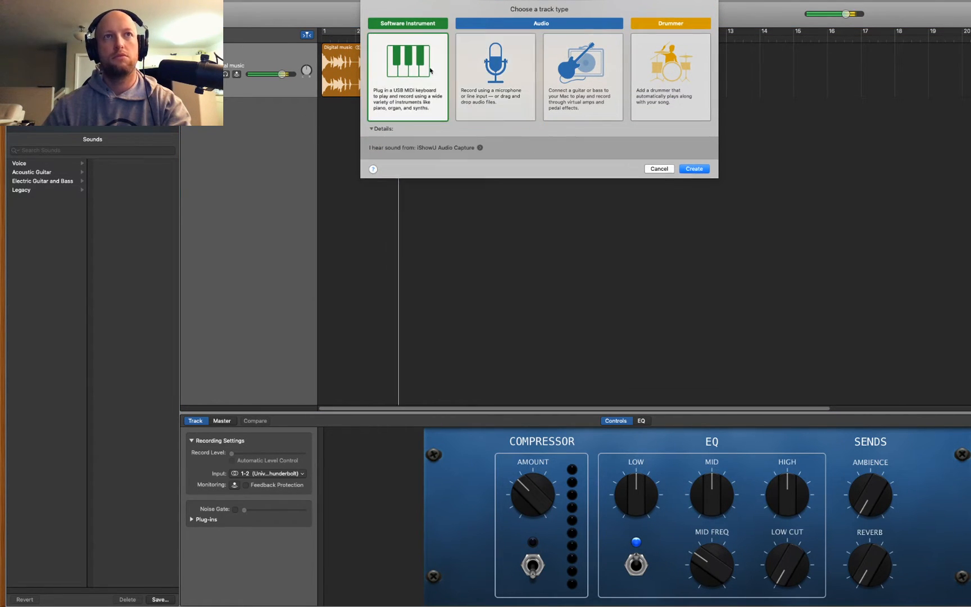
left_click(700, 169)
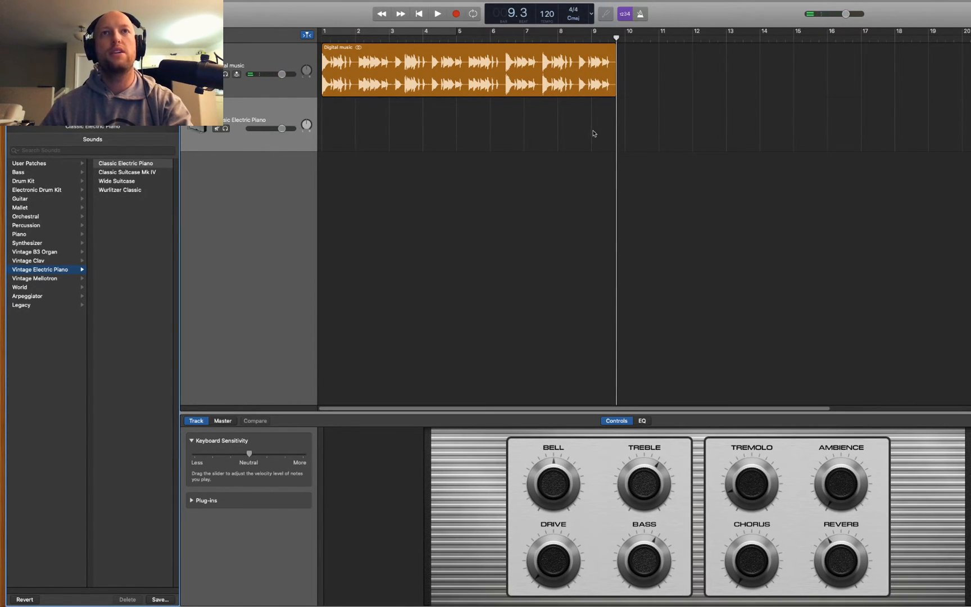
Step: Check the Digital music waveform's alignment with the bar lines by placing the playhead at bars 5 and 9
left_click(591, 38)
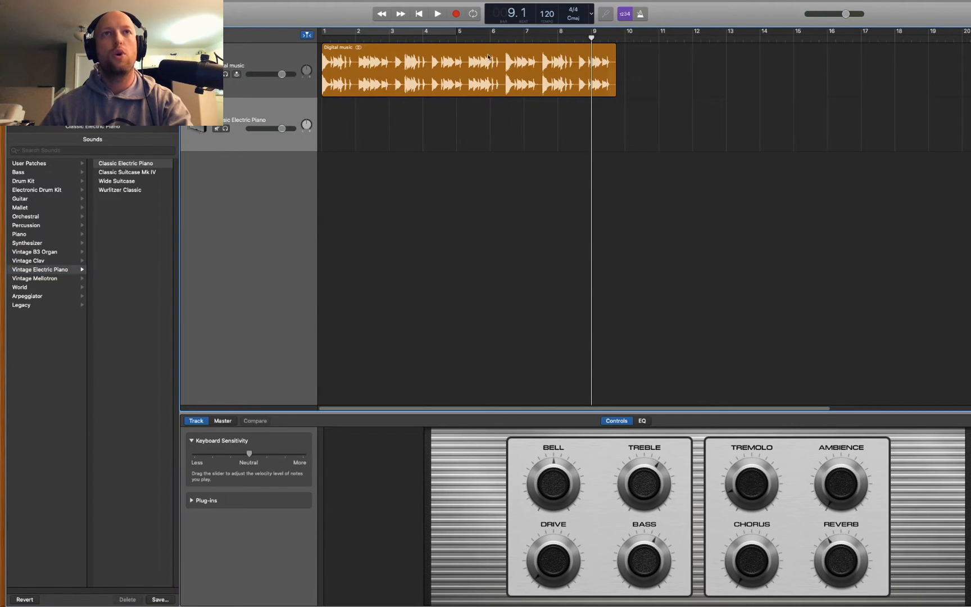
left_click(456, 38)
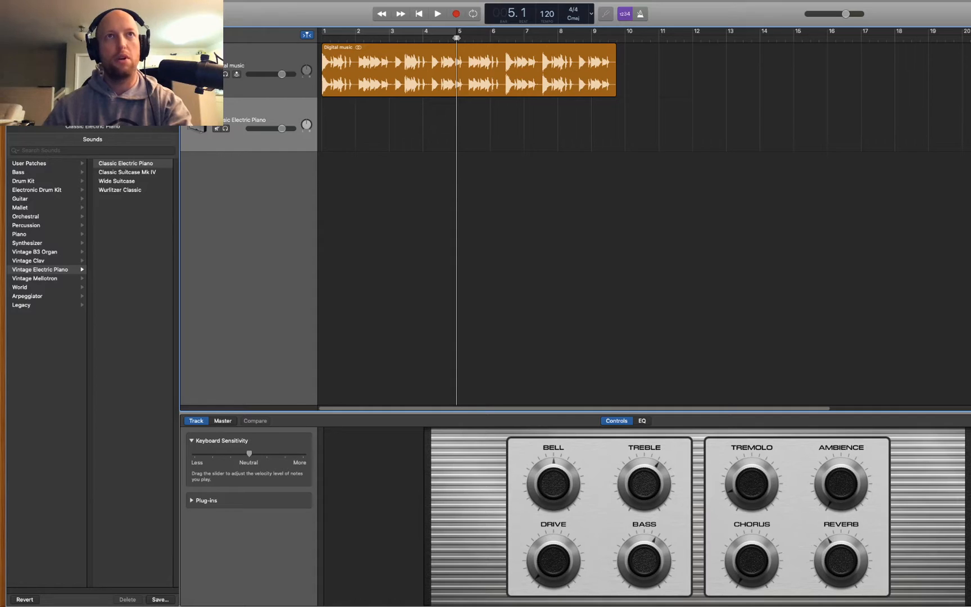
mouse_move(457, 39)
left_mouse_down()
mouse_move(449, 38)
mouse_move(457, 38)
left_mouse_up()
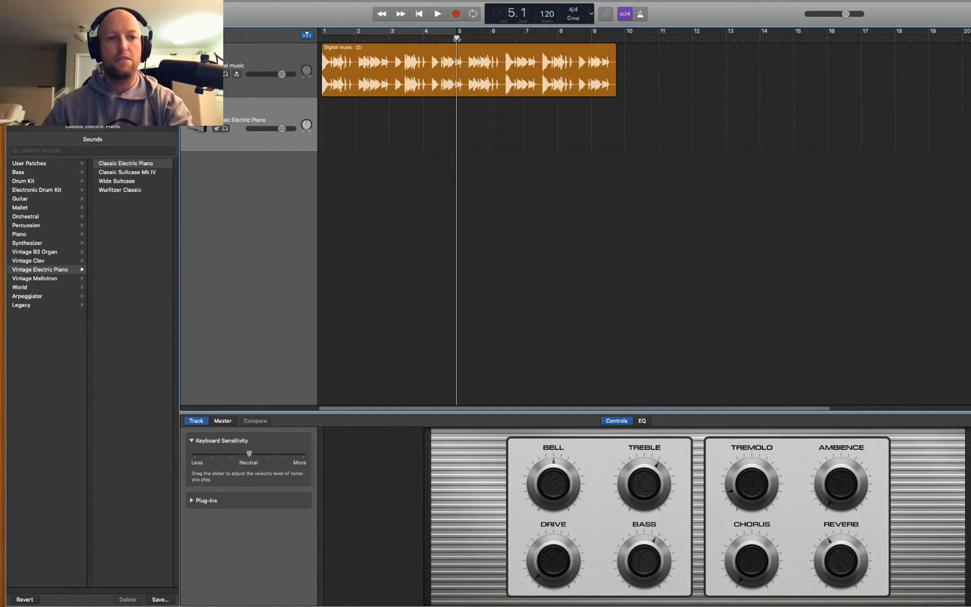
left_click_drag(456, 38, 592, 39)
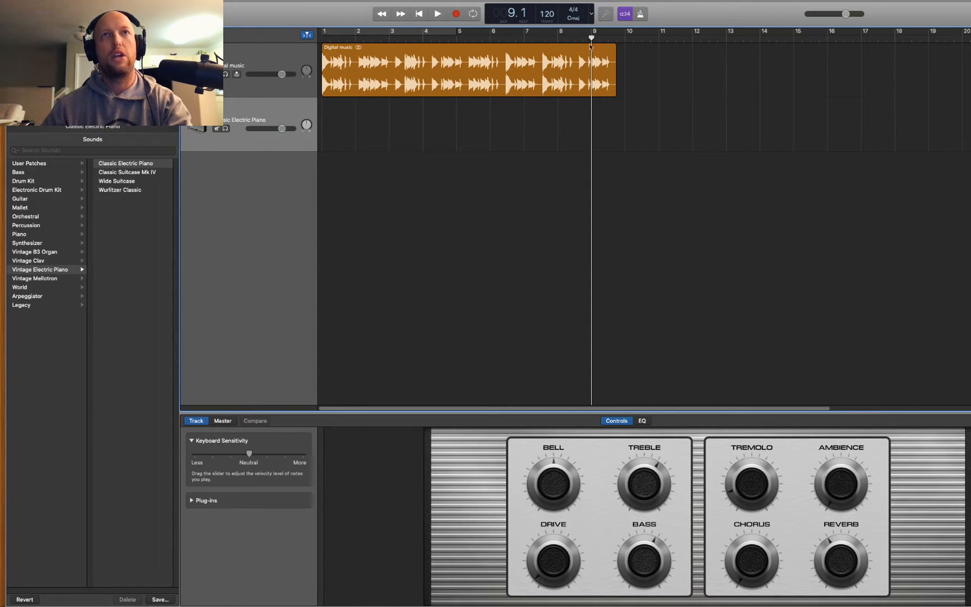
left_click_drag(591, 49, 457, 50)
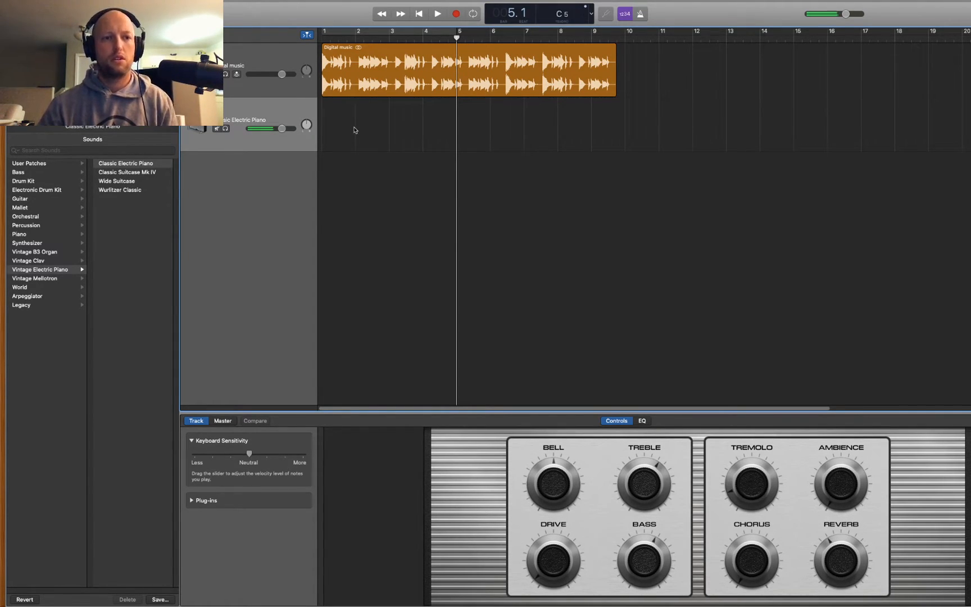
Step: Mute the Digital music track and record an electric piano part from bar 1 to past bar 9 with the metronome on
left_click(217, 74)
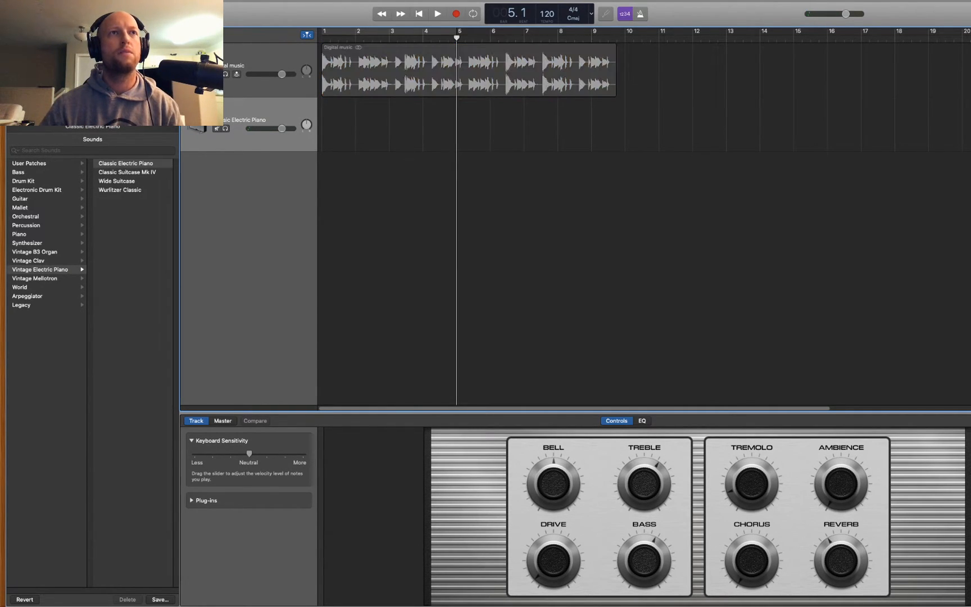
key("Return")
key("space")
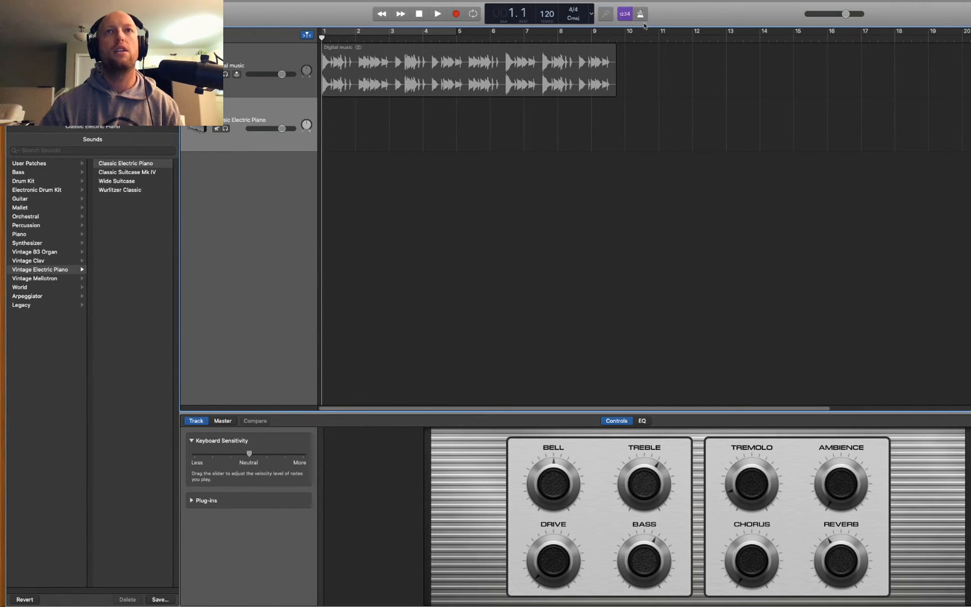
left_click(456, 15)
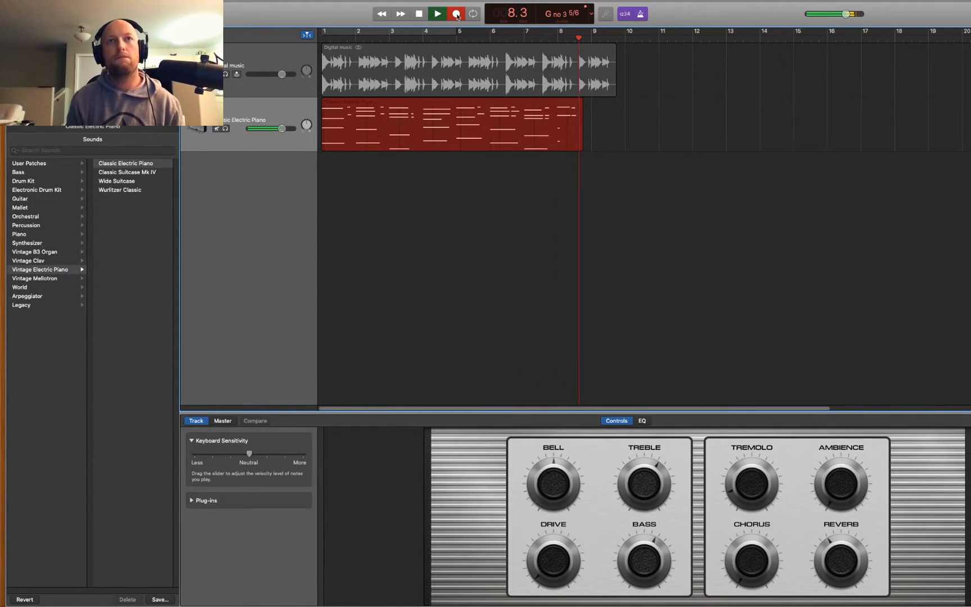
left_click(457, 15)
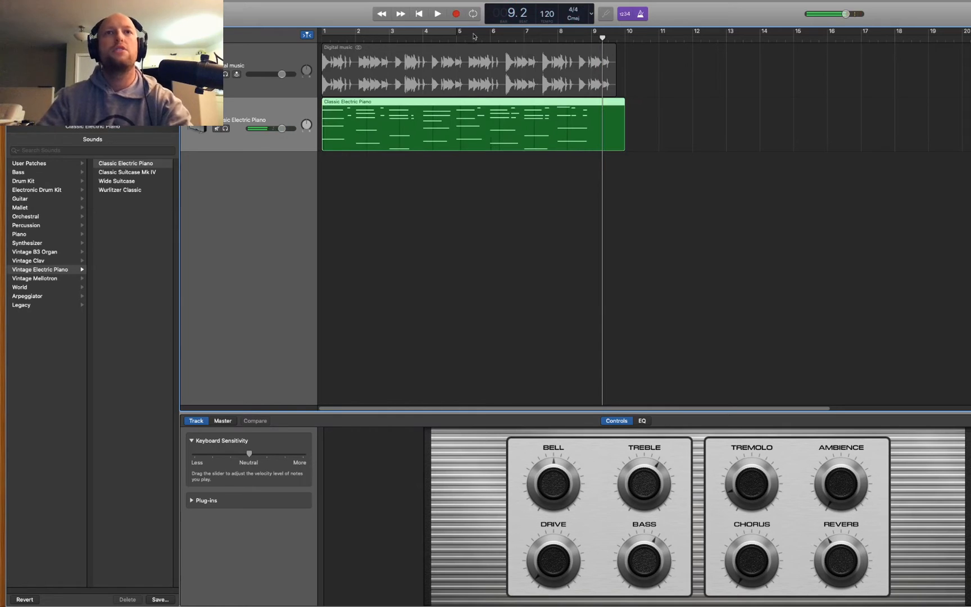
Step: Trim the Classic Electric Piano region to end at bar 9 and open it in an enlarged Piano Roll editor
left_click(590, 38)
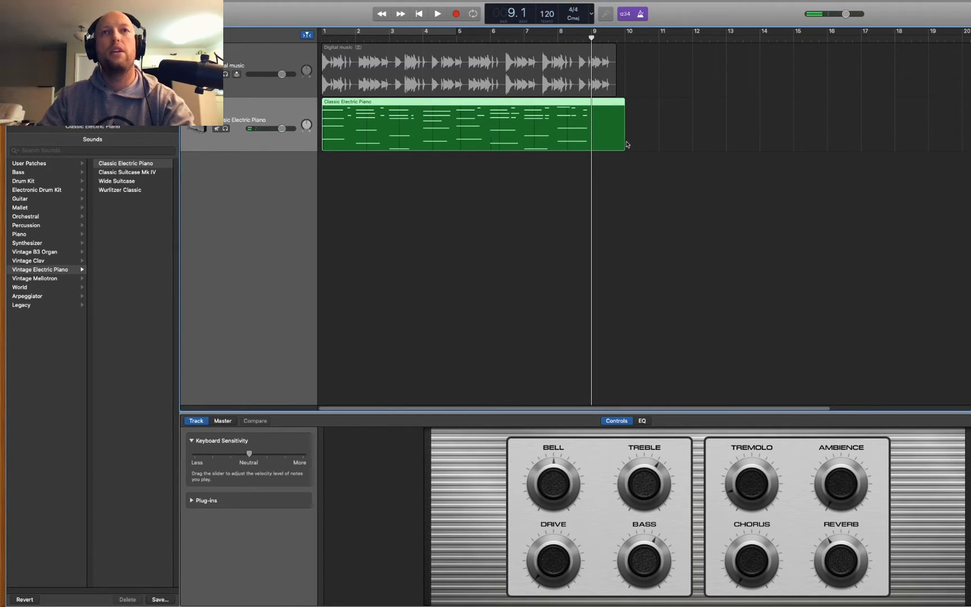
left_click_drag(624, 144, 589, 145)
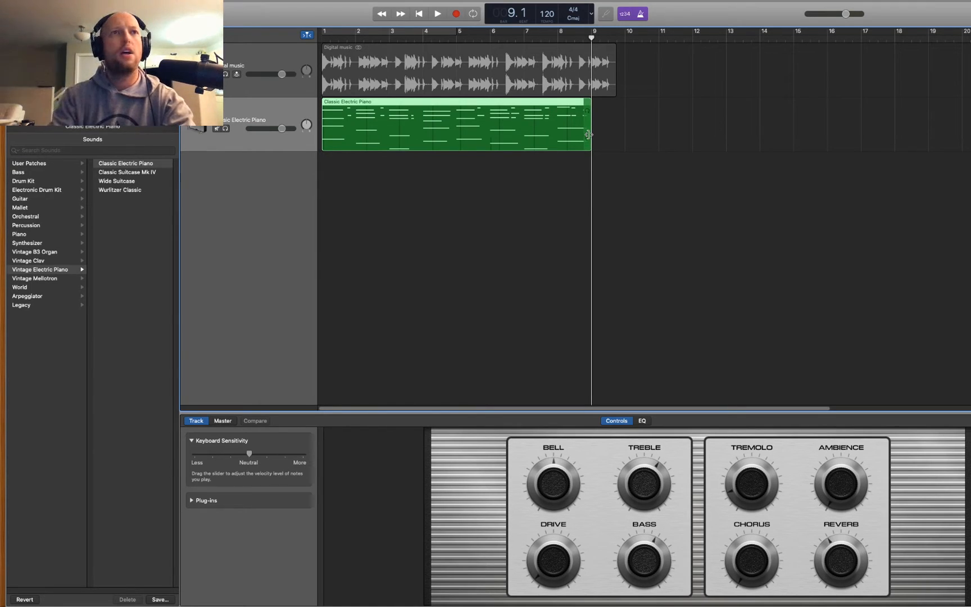
double_click(481, 106)
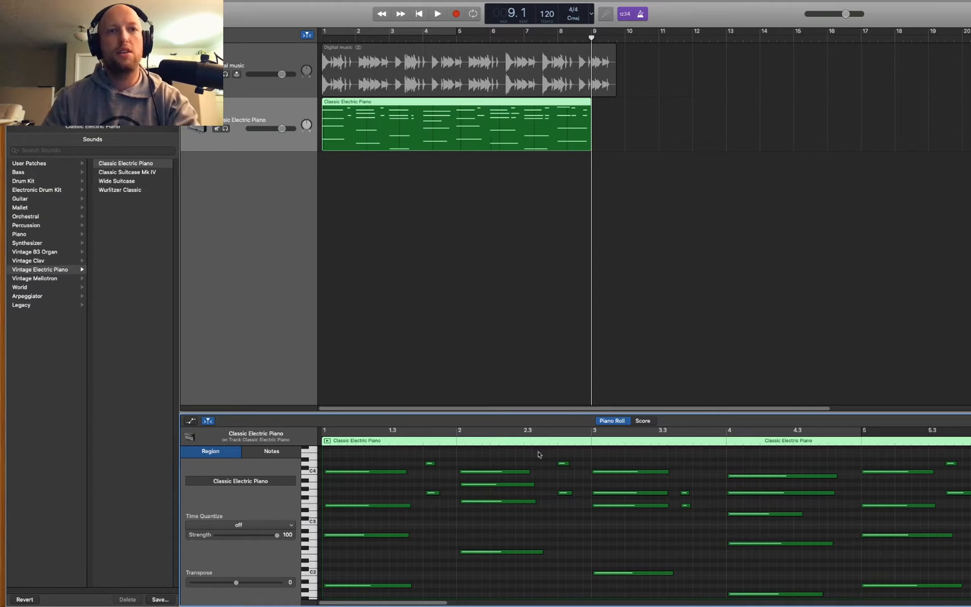
scroll(506, 517, "down", 2)
scroll(507, 516, "up", 2)
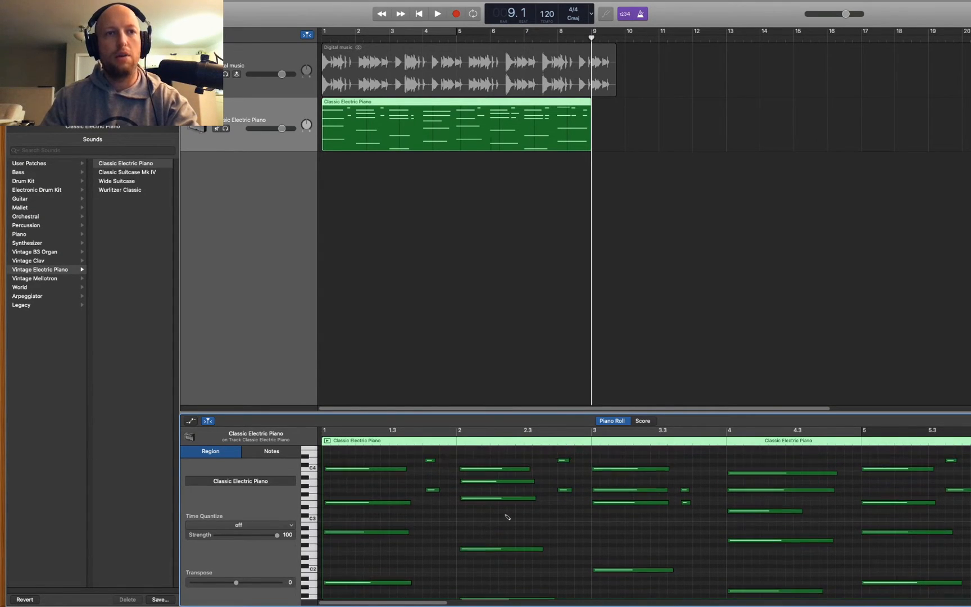
left_click_drag(512, 413, 509, 178)
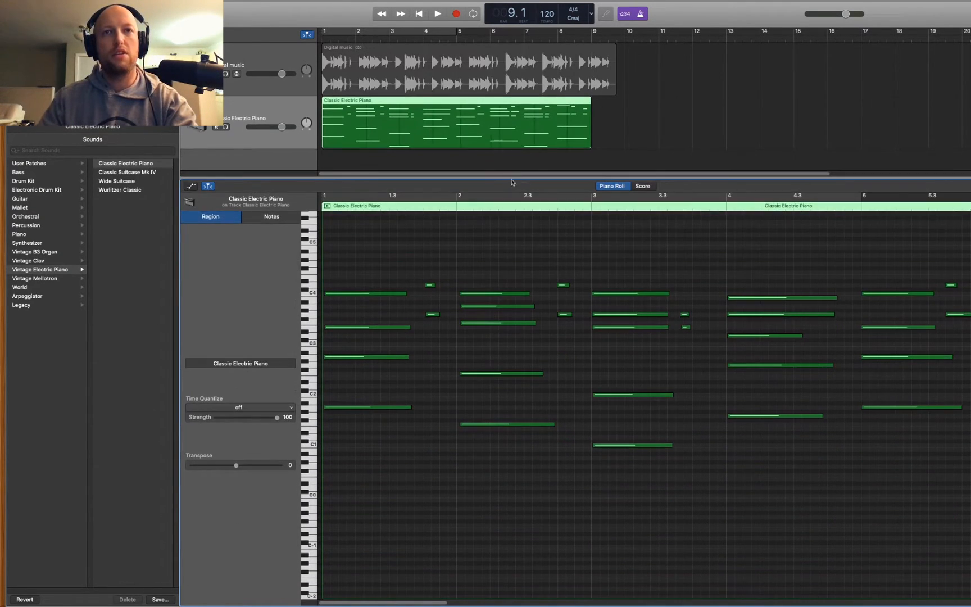
Step: Examine the piano notes' start times in bars 1 to 3, placing the playhead at 2.4 and 3.1 for comparison
scroll(465, 354, "up", 8)
scroll(465, 354, "down", 3)
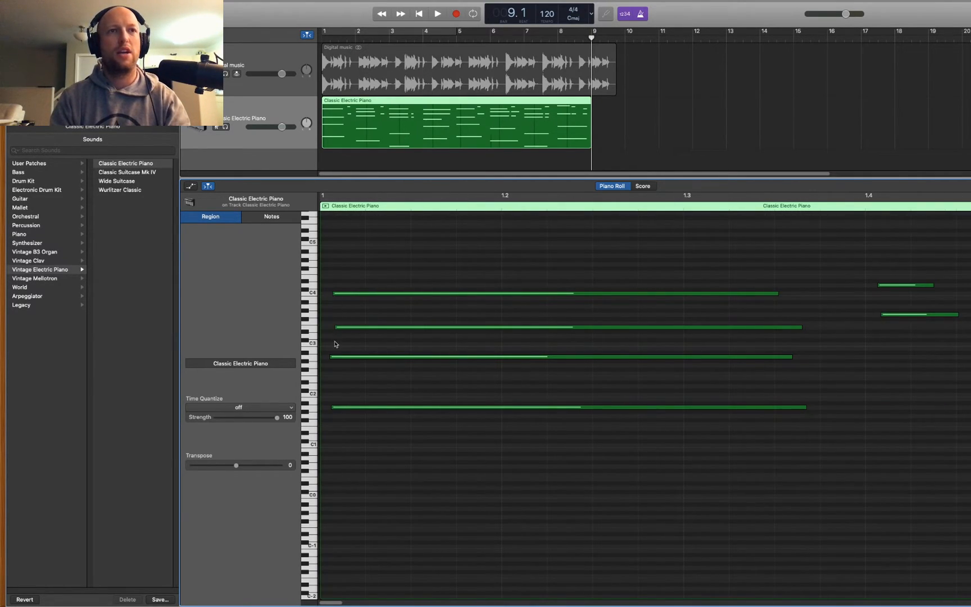
scroll(692, 376, "right", 10)
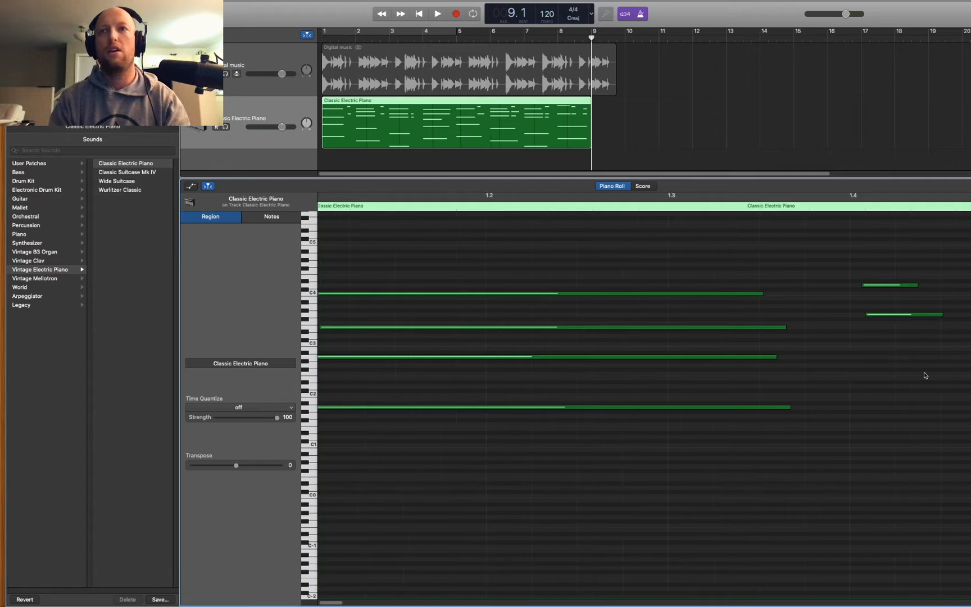
scroll(923, 374, "right", 6)
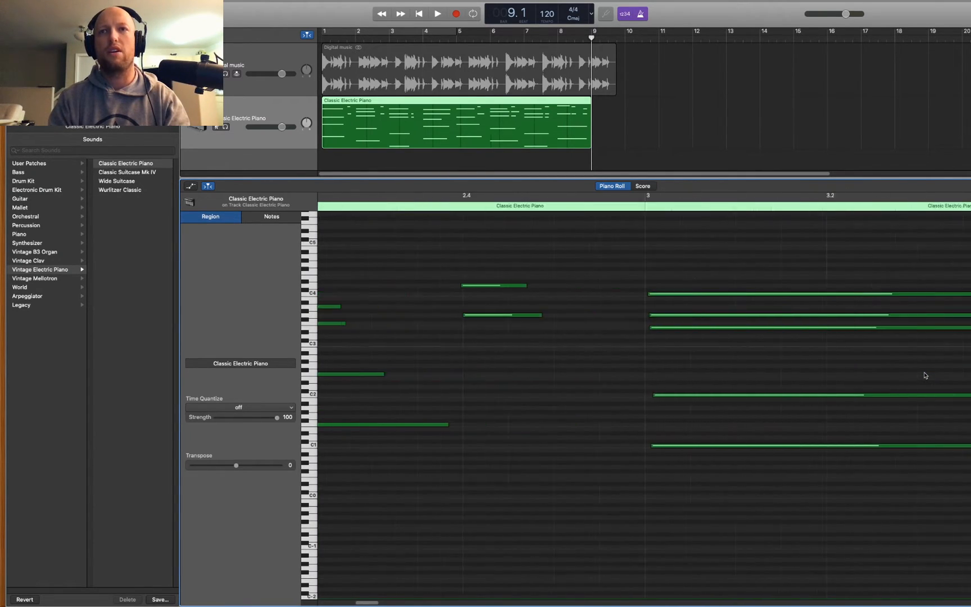
scroll(923, 374, "left", 4)
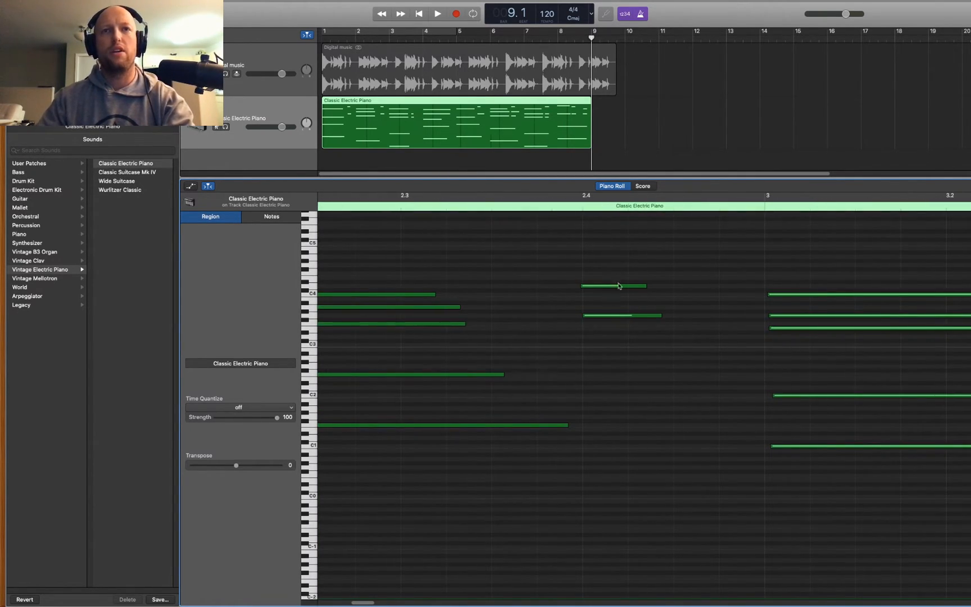
left_click(583, 208)
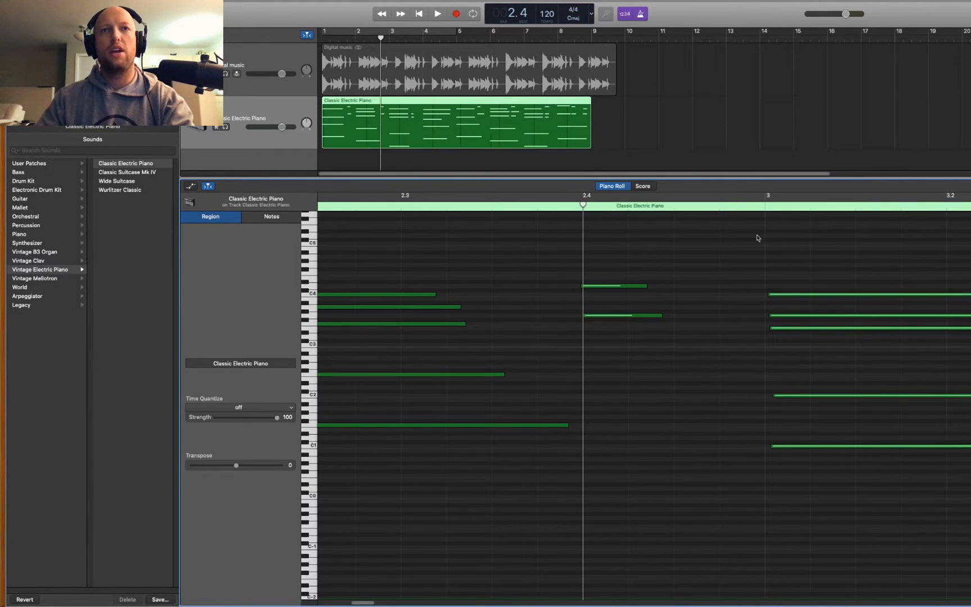
left_click(764, 209)
Step: Examine the timing of the remaining chords against the beat grid from bar 3 to bar 7
scroll(763, 392, "right", 8)
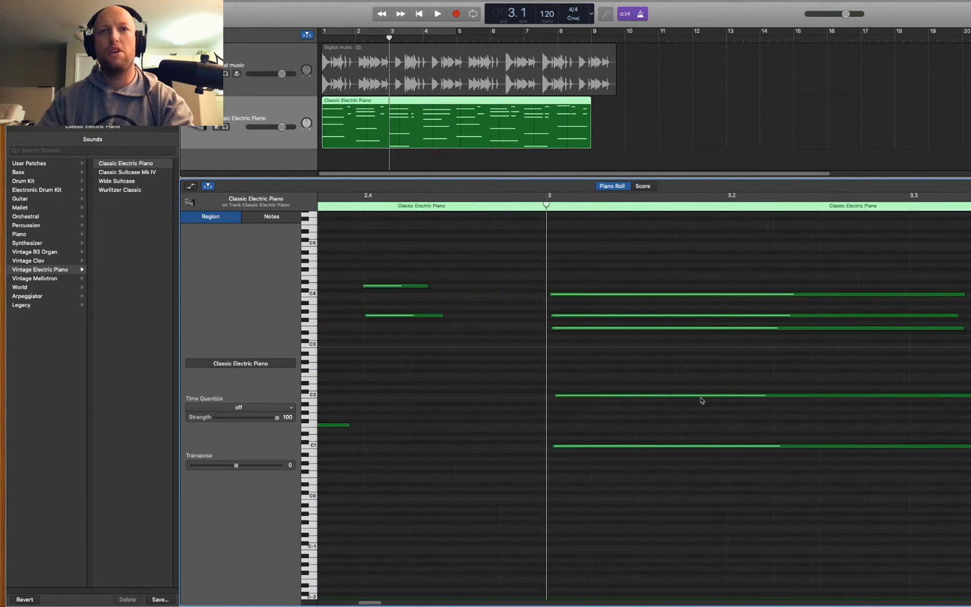
scroll(707, 410, "right", 10)
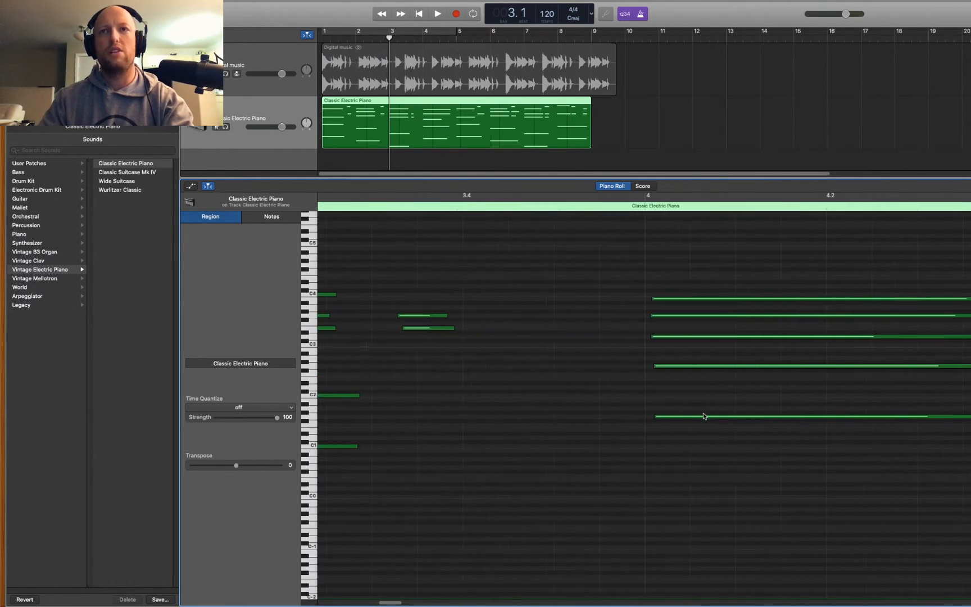
scroll(699, 412, "right", 4)
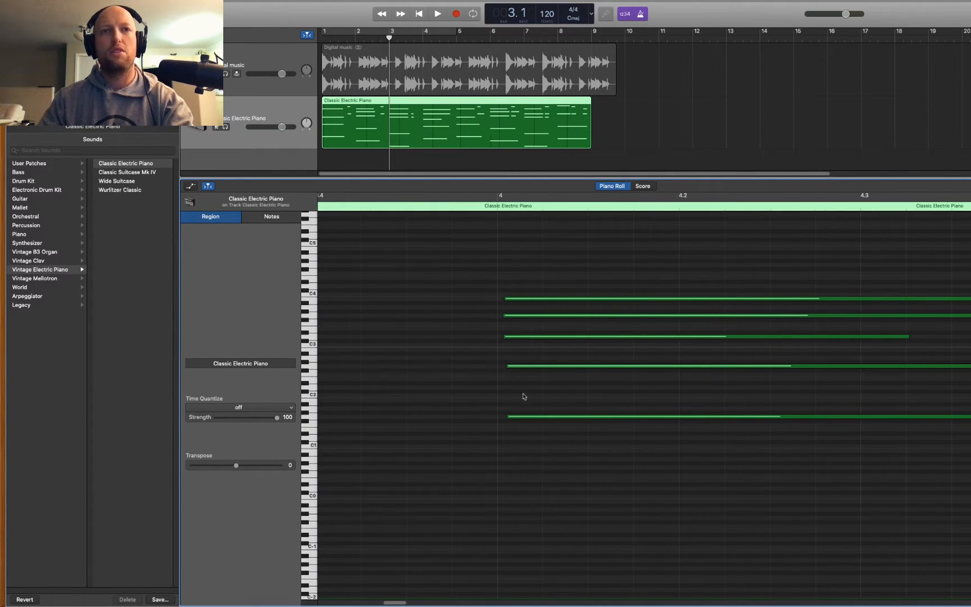
scroll(534, 380, "down", 10)
scroll(534, 380, "up", 7)
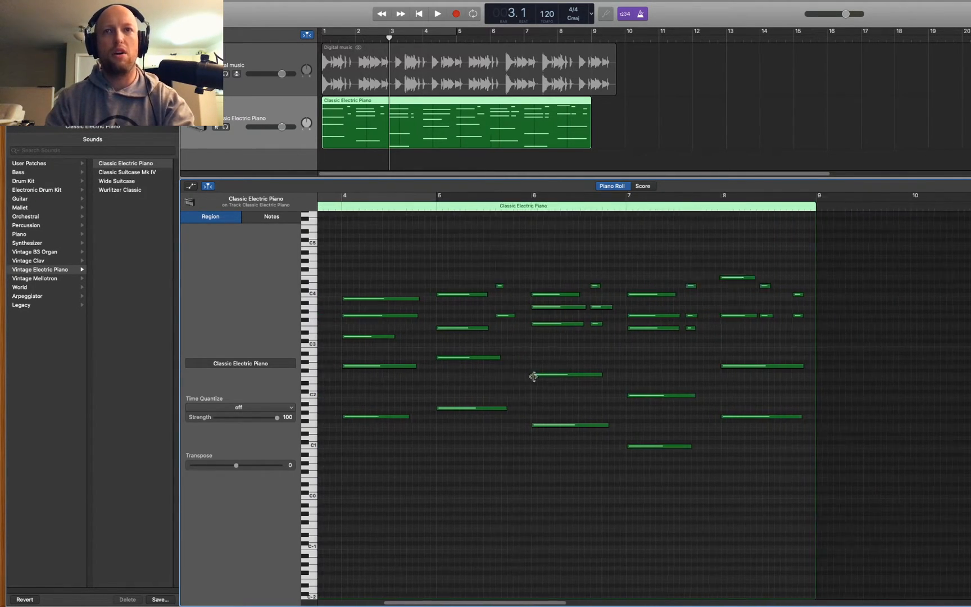
scroll(534, 379, "down", 3)
scroll(535, 379, "up", 6)
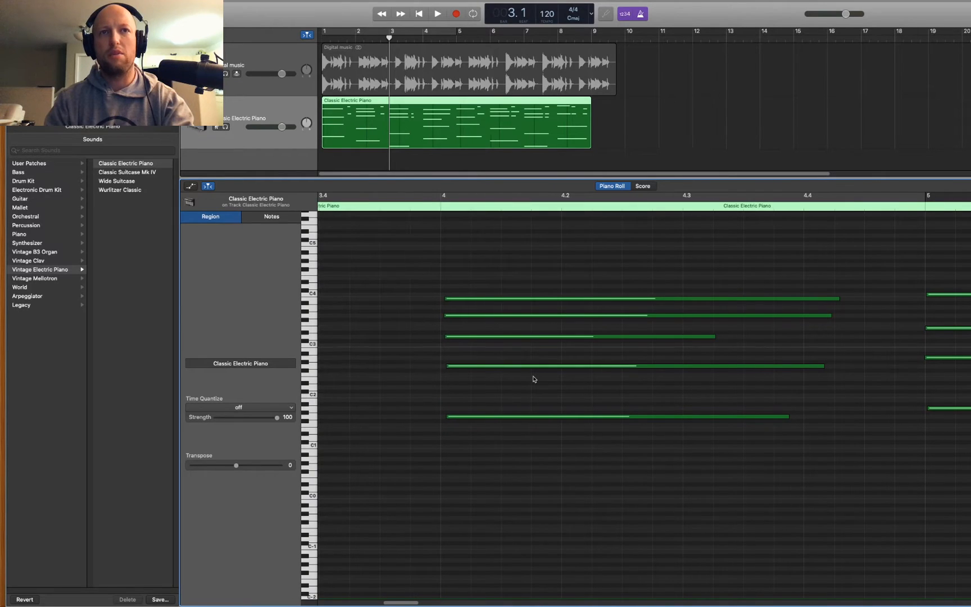
scroll(633, 382, "right", 10)
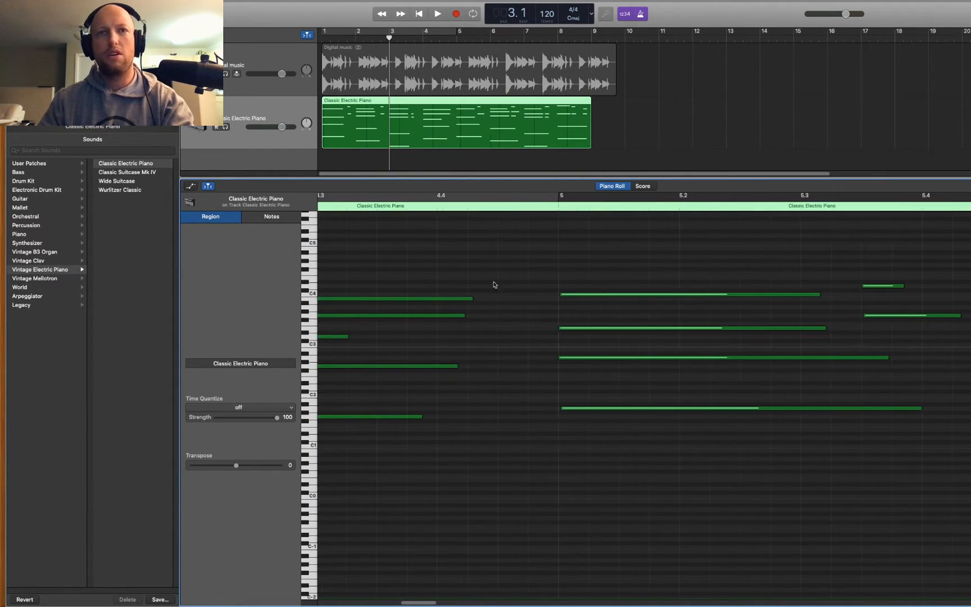
scroll(564, 304, "right", 10)
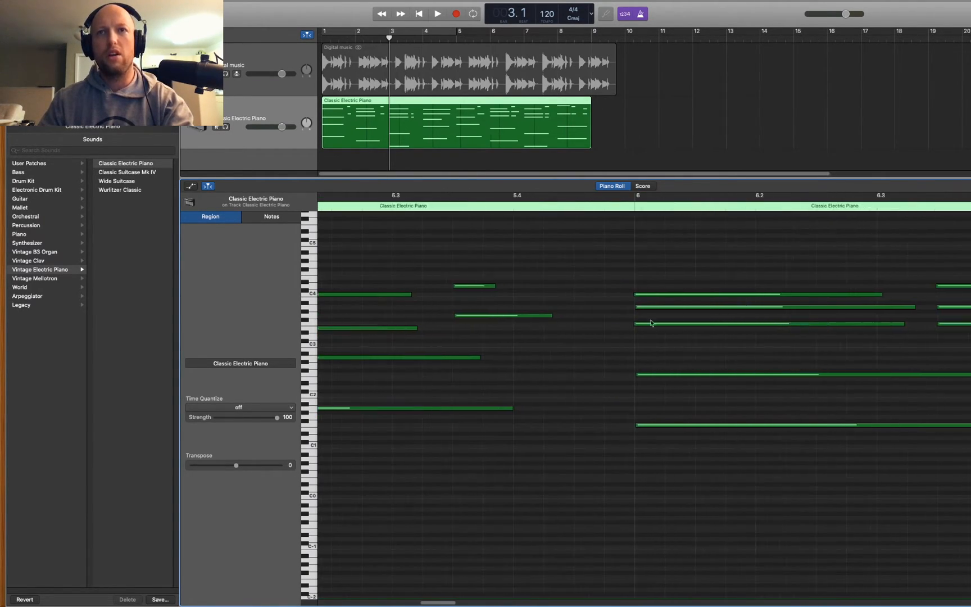
scroll(667, 419, "right", 10)
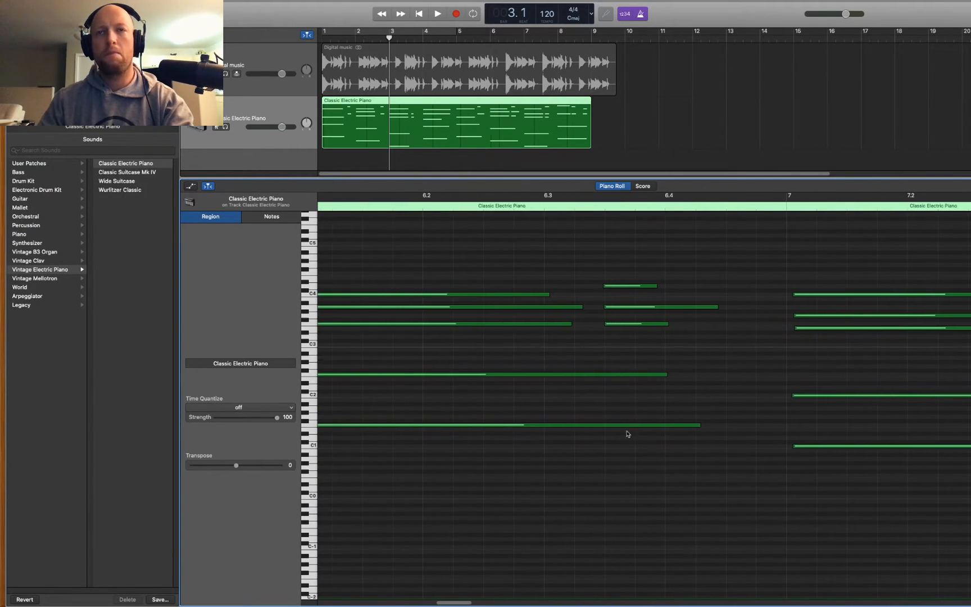
key("super+a")
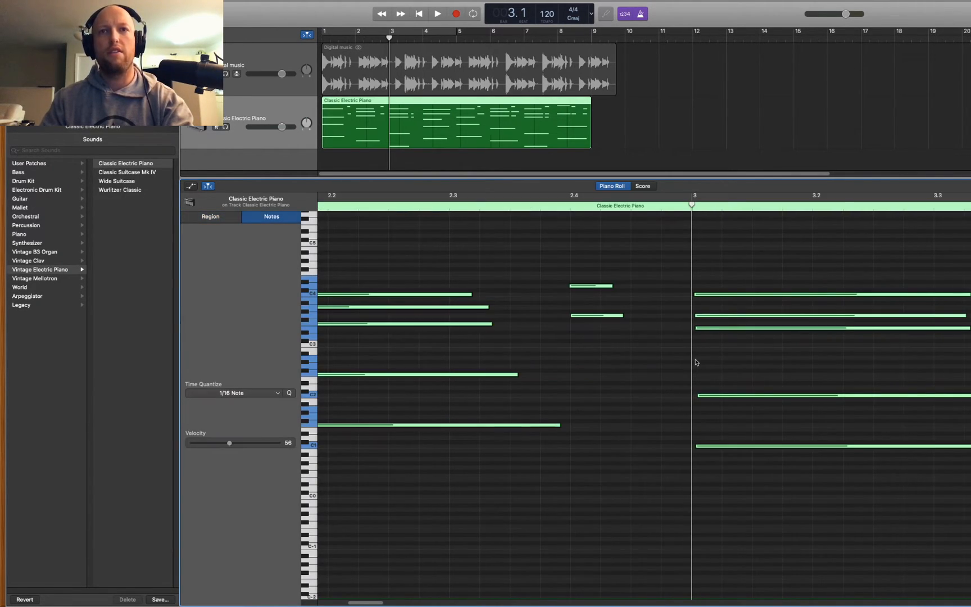
left_click(372, 512)
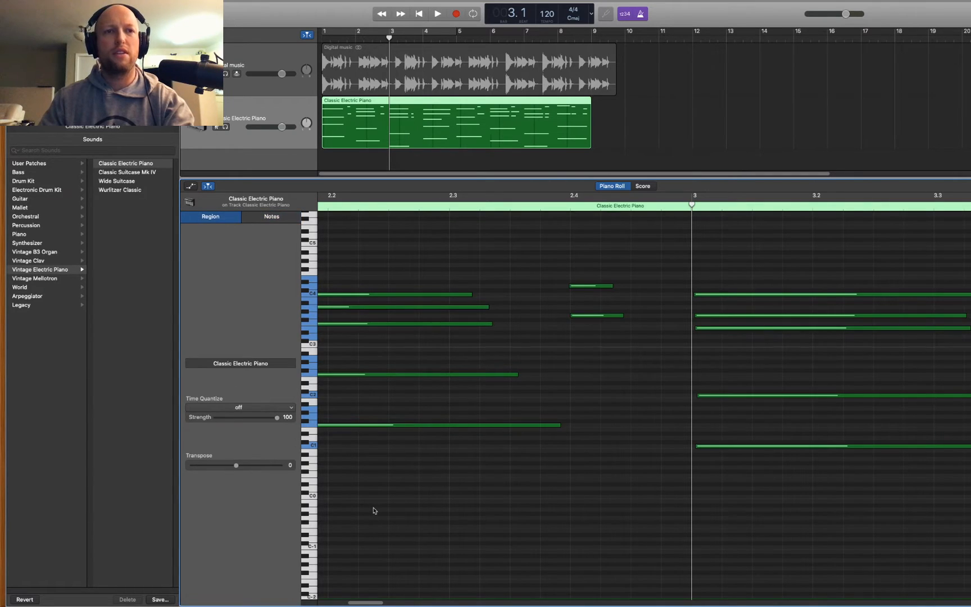
left_click_drag(381, 500, 948, 260)
left_click(590, 482)
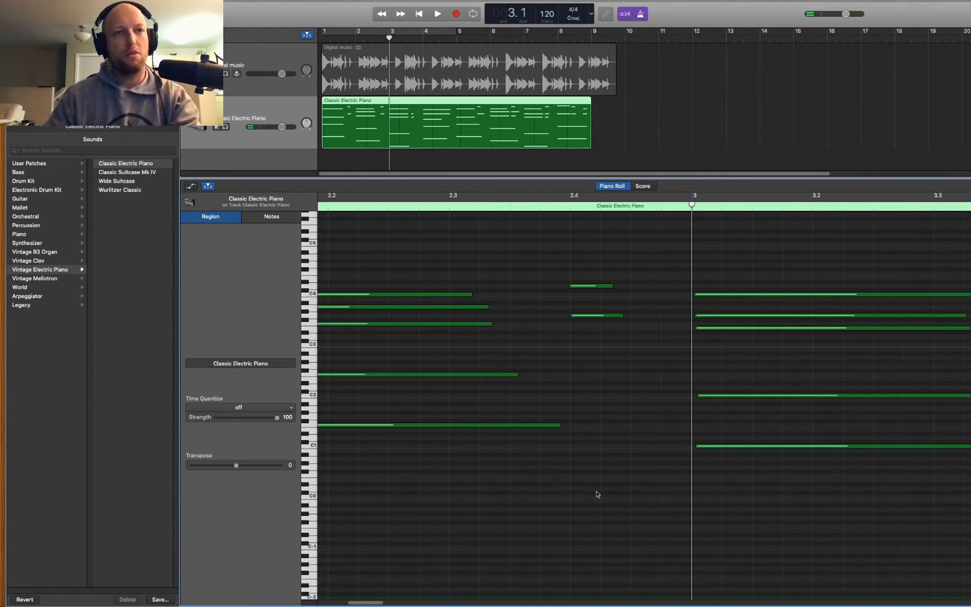
Step: Select all notes of the Classic Electric Piano region and apply a 1/8 Note Time Quantize
key("super+a")
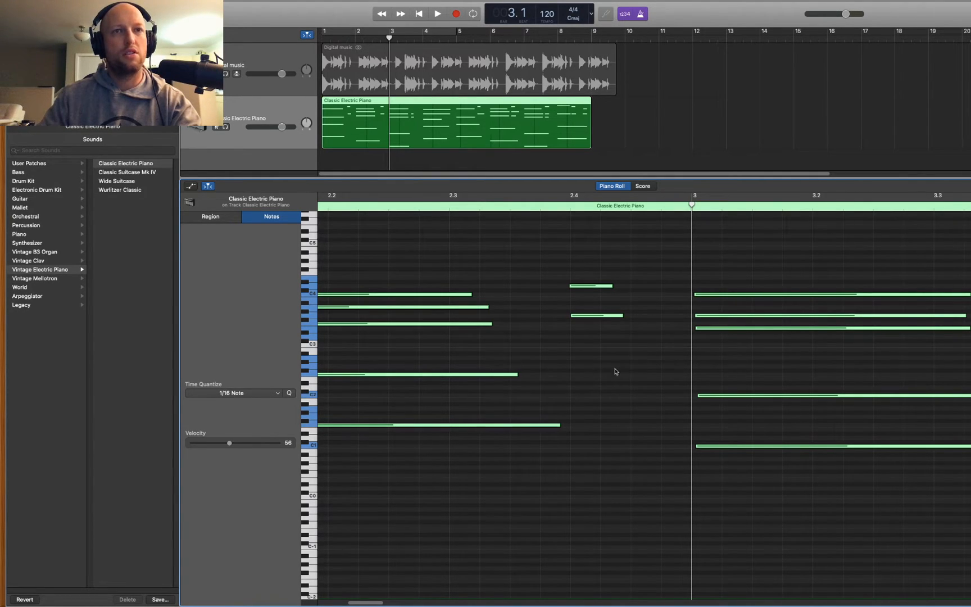
left_click(256, 392)
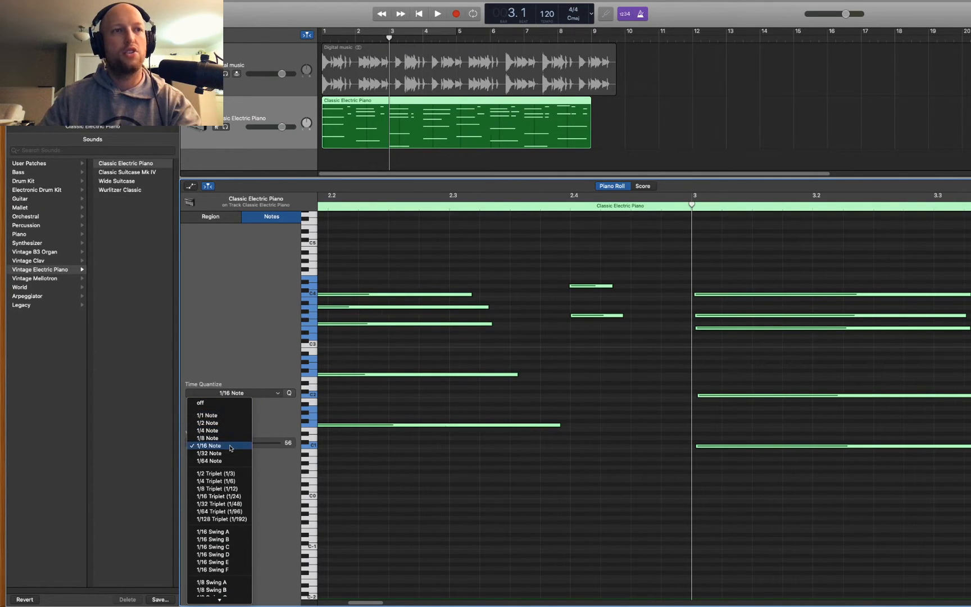
scroll(217, 497, "down", 3)
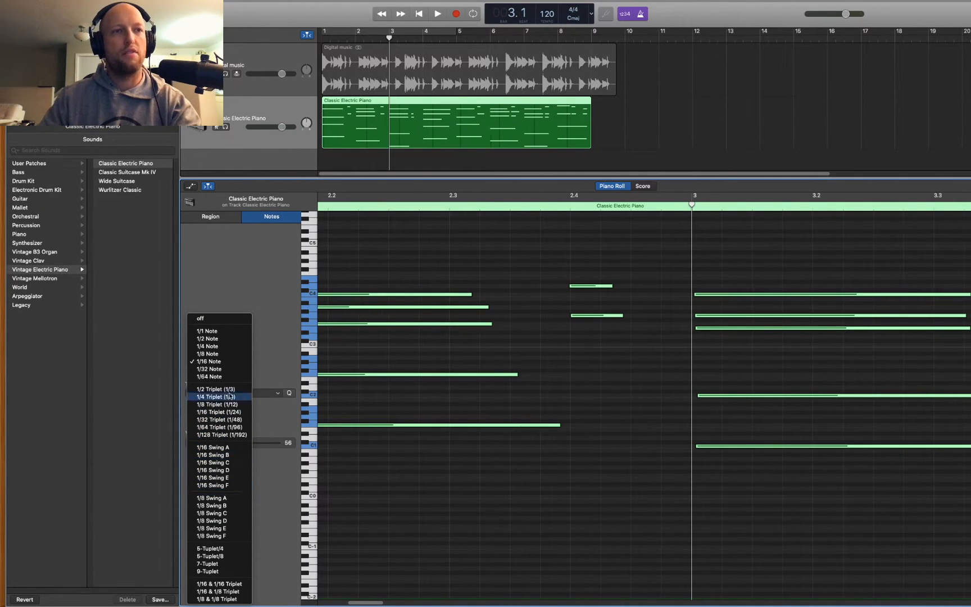
left_click(220, 354)
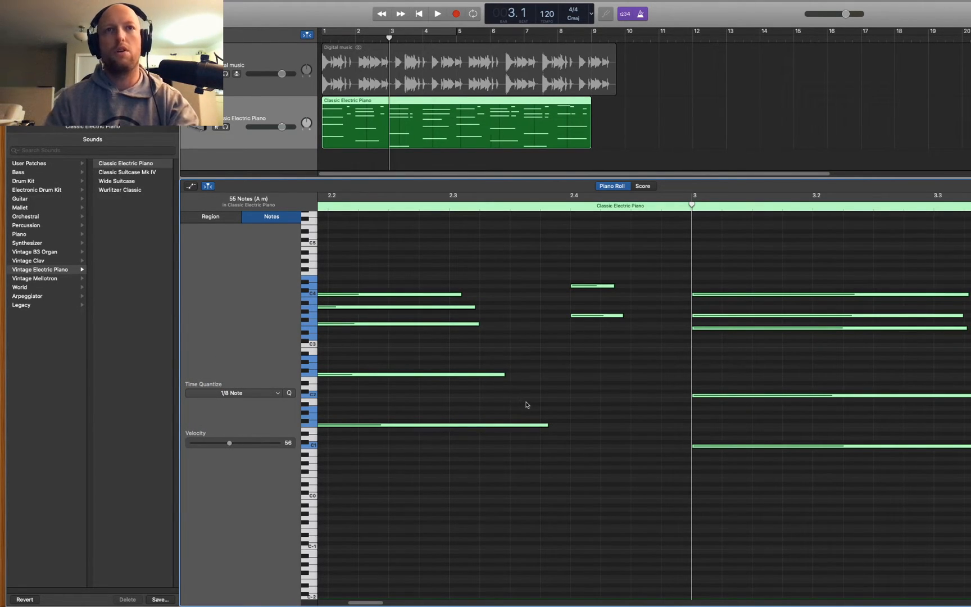
Step: Play the quantized piano part from the beginning through bar 8 to check its timing
scroll(526, 404, "down", 10)
scroll(526, 404, "up", 2)
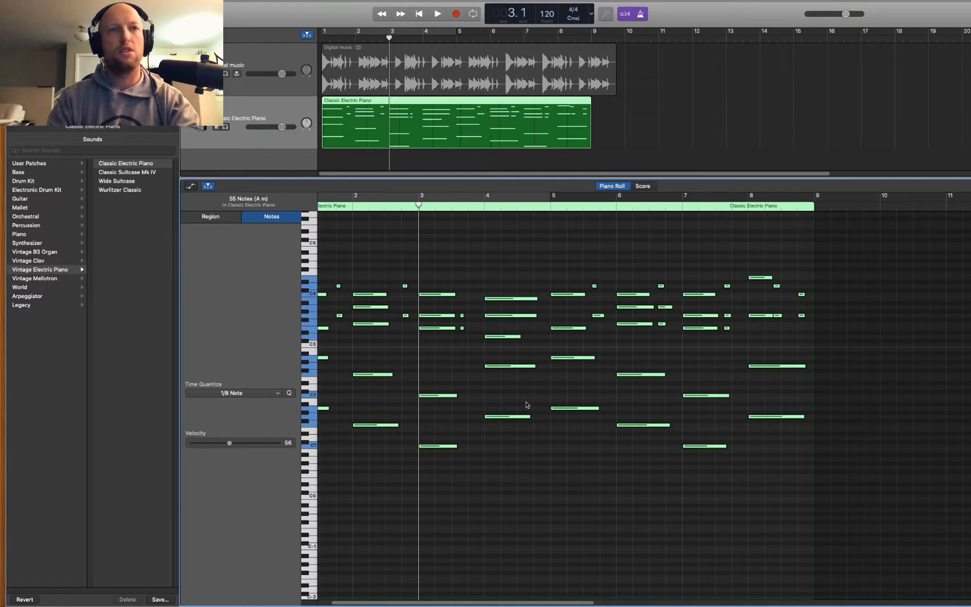
key("Return")
key("space")
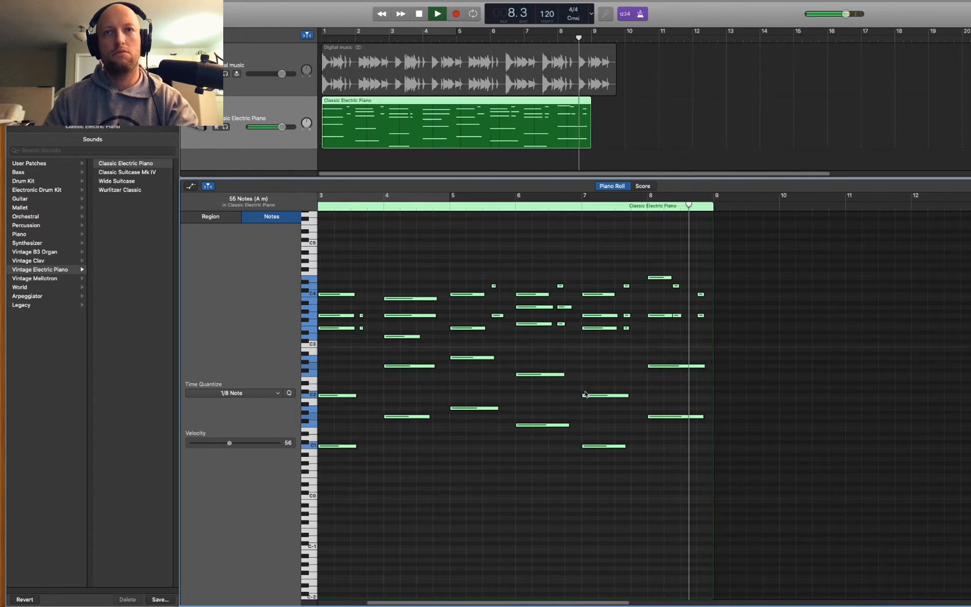
key("space")
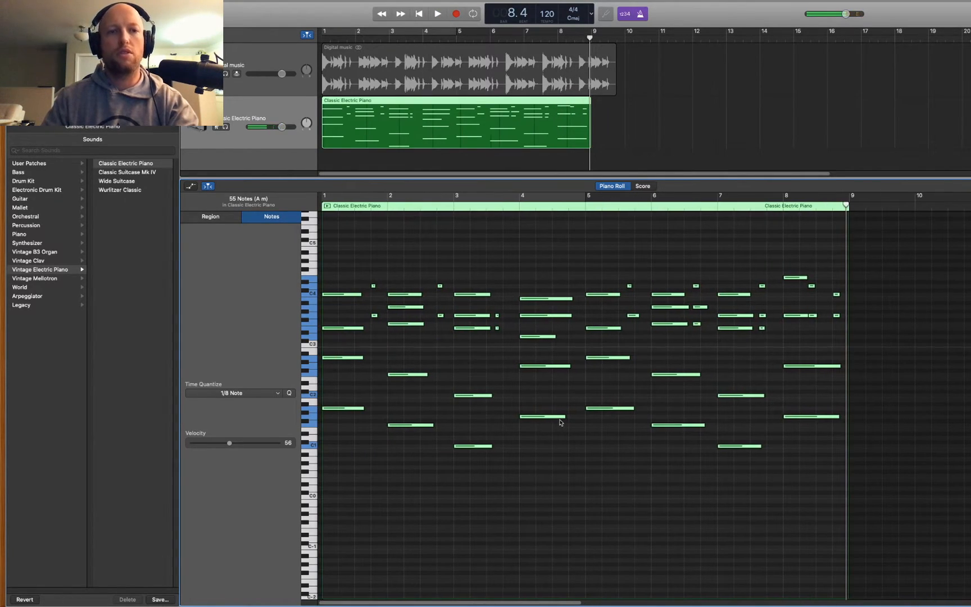
Step: Examine the short chords between the main chords against the grid, placing the playhead at 5.3 and 2.4 for comparison
scroll(630, 330, "up", 5)
scroll(608, 329, "down", 8)
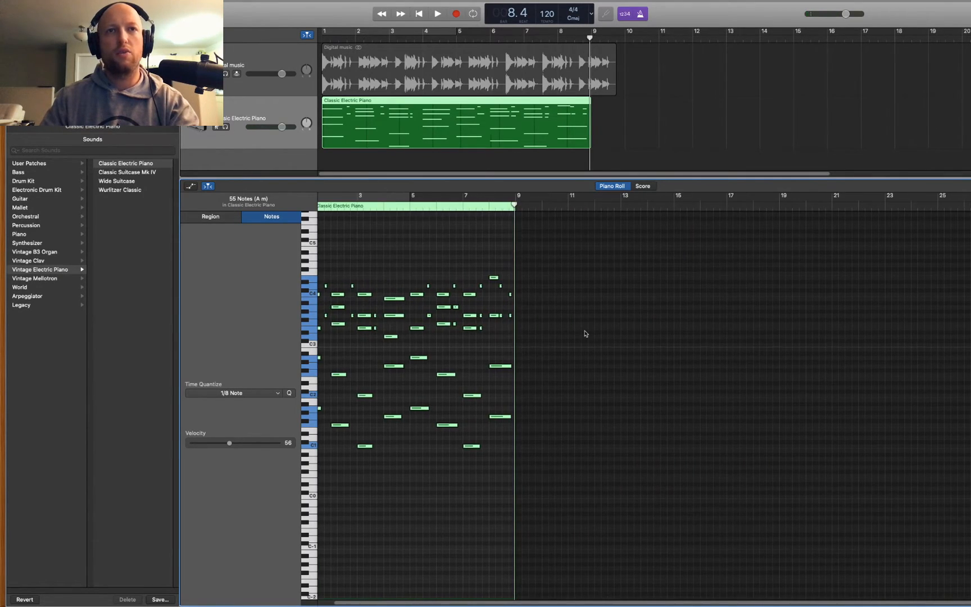
scroll(581, 340, "up", 8)
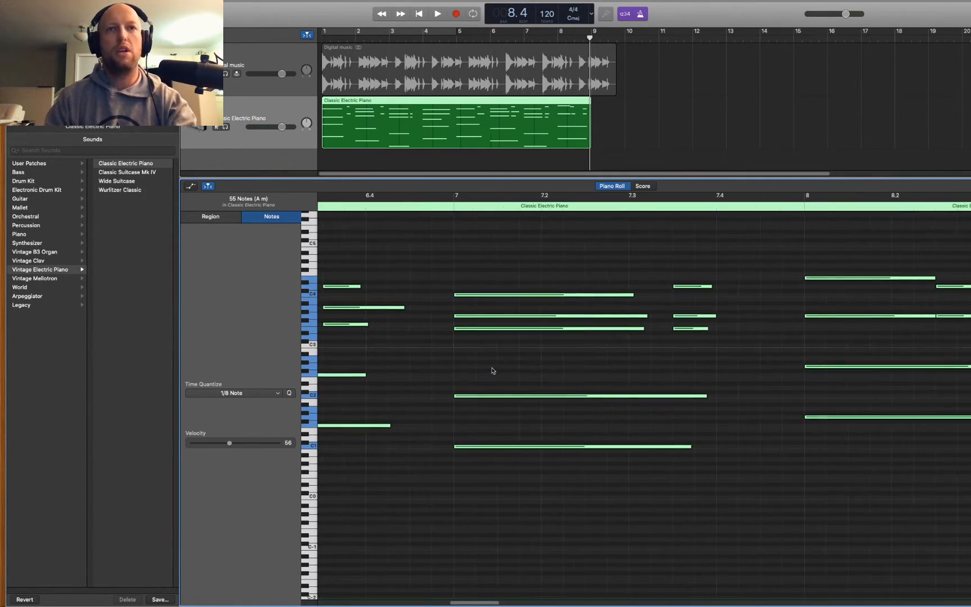
scroll(489, 371, "down", 8)
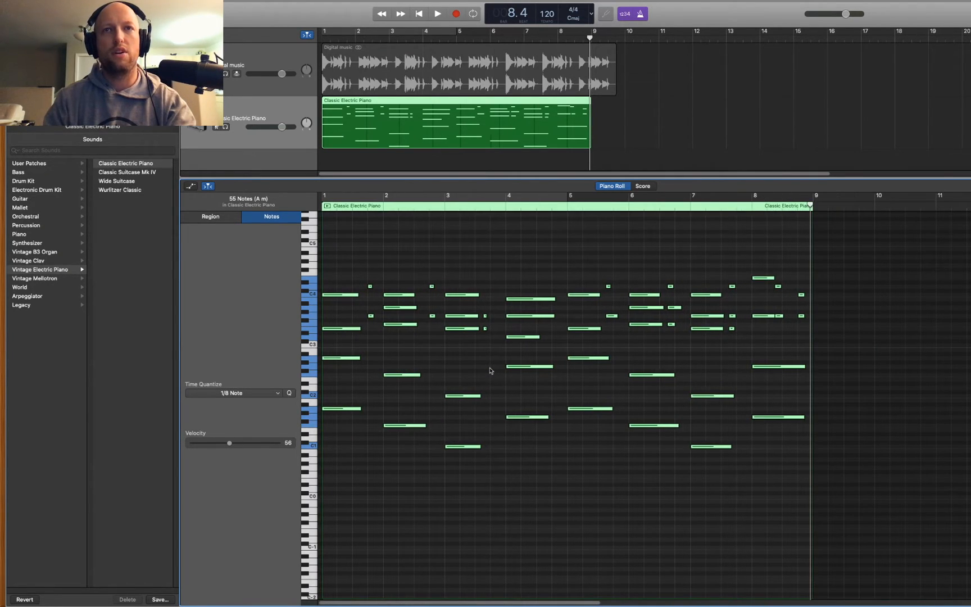
left_click(597, 211)
left_click_drag(597, 206, 606, 206)
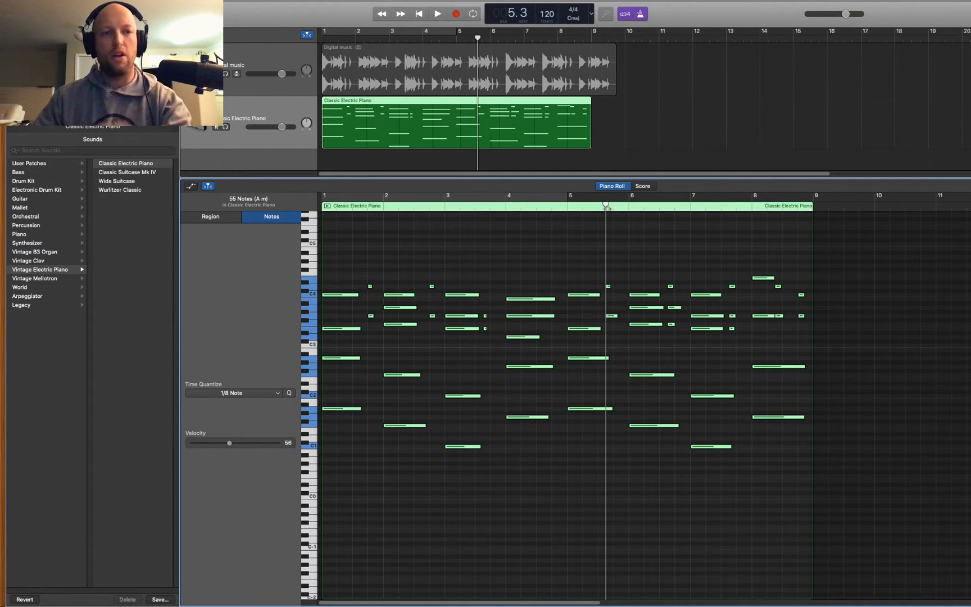
left_click_drag(605, 207, 429, 223)
mouse_move(429, 223)
left_mouse_down()
mouse_move(603, 219)
mouse_move(428, 223)
left_mouse_up()
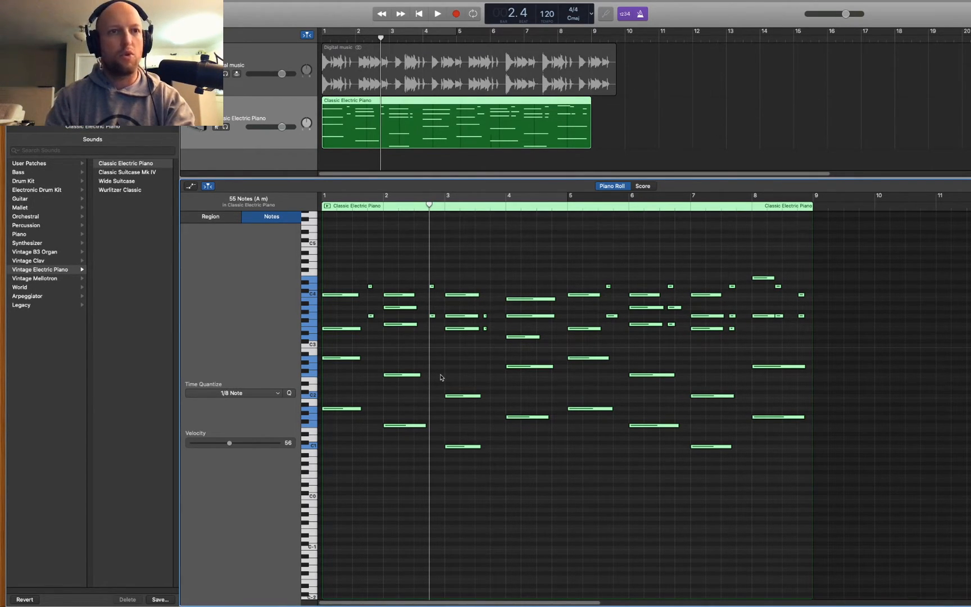
Step: Play the part from bar 1, from bar 5 and again from bar 1 to compare the short chords' rhythm
key("Return")
key("space")
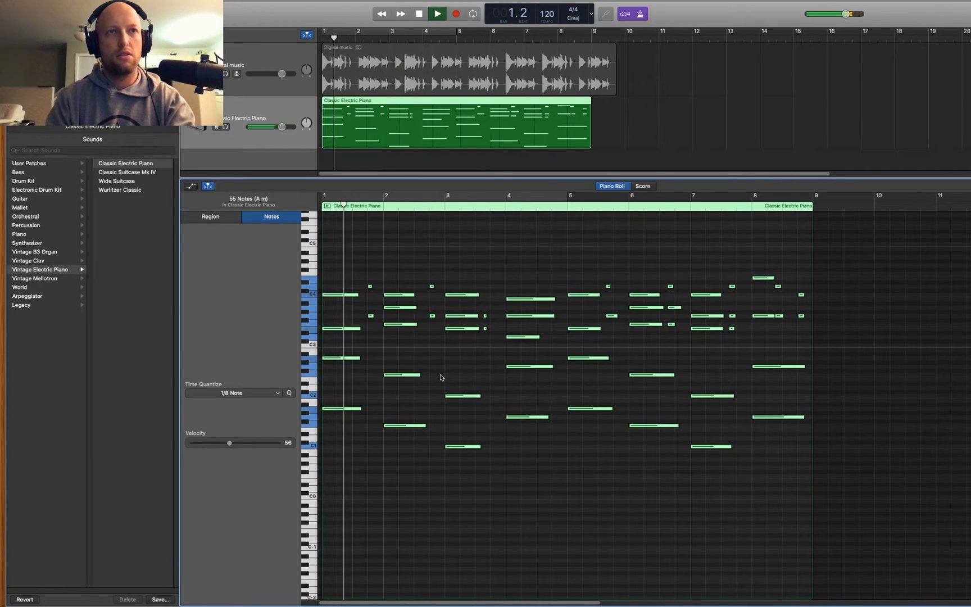
key("space")
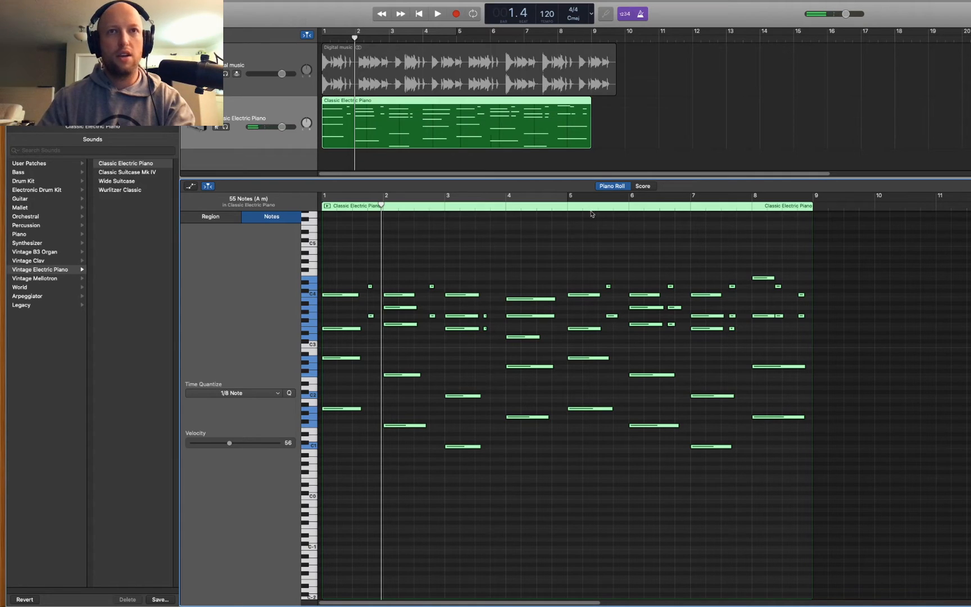
left_click(568, 208)
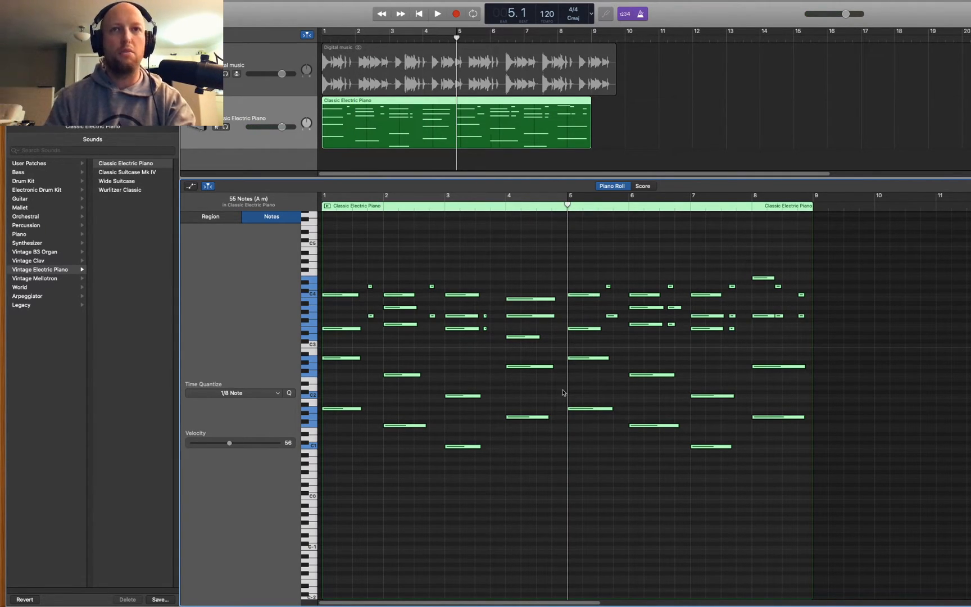
key("space")
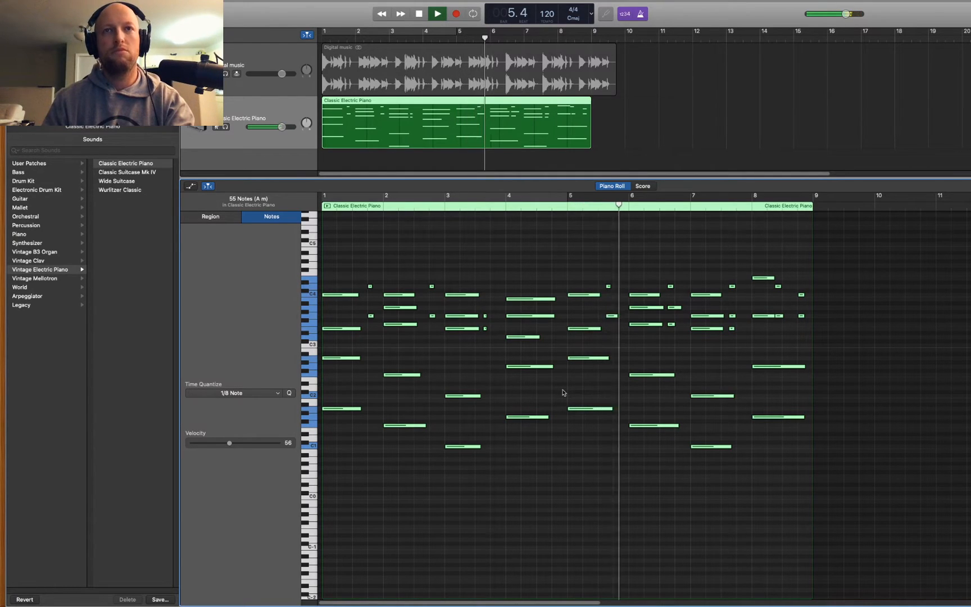
key("space")
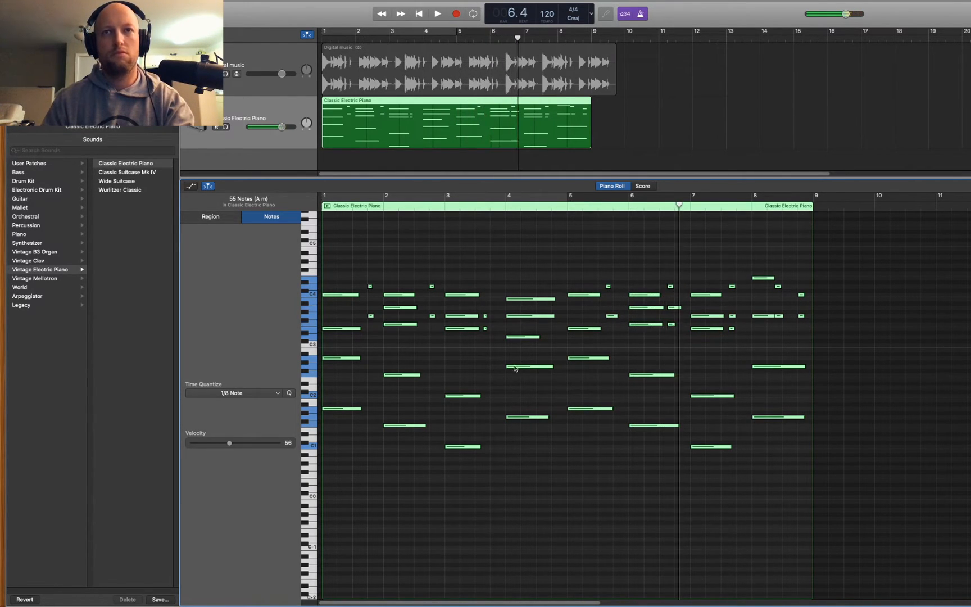
key("Return")
key("space")
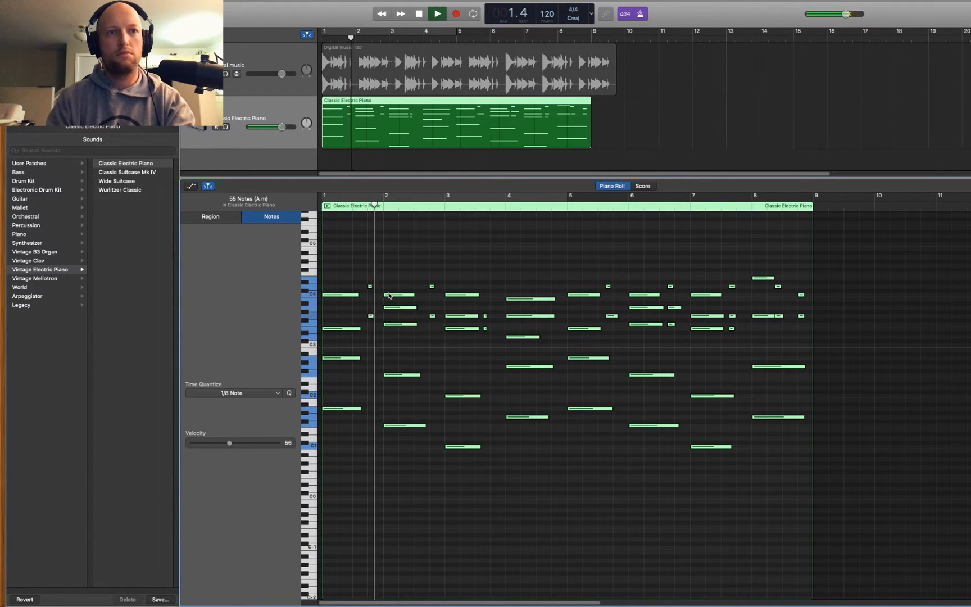
key("space")
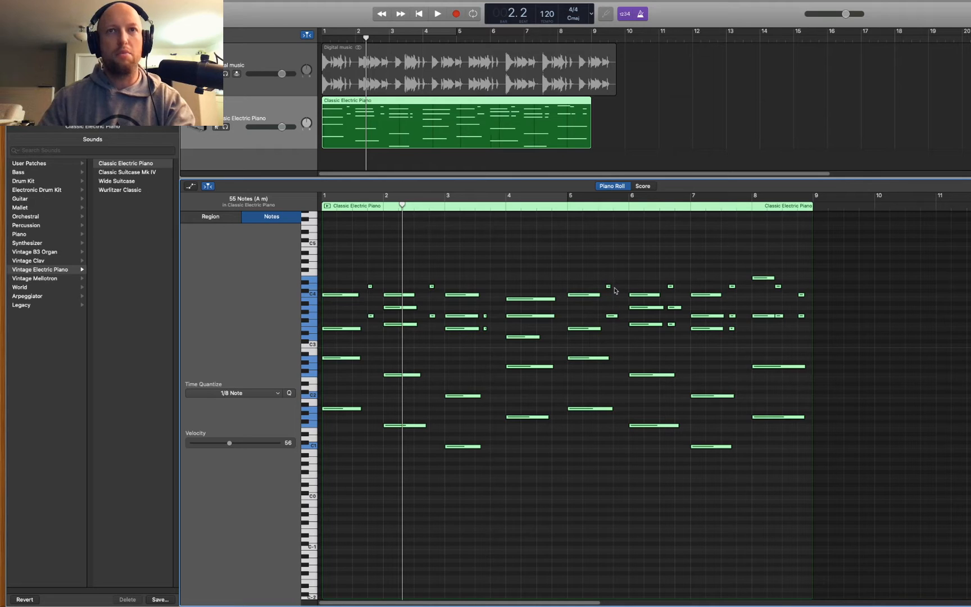
Step: Select the short two-note chords near the ends of bars 1 and 2 and move them an eighth note earlier
left_click_drag(363, 269, 375, 330)
left_click_drag(425, 271, 439, 311)
left_click(380, 283)
left_click_drag(369, 267, 380, 333)
left_click_drag(429, 280, 436, 336)
key("super+Right")
key("super+Right")
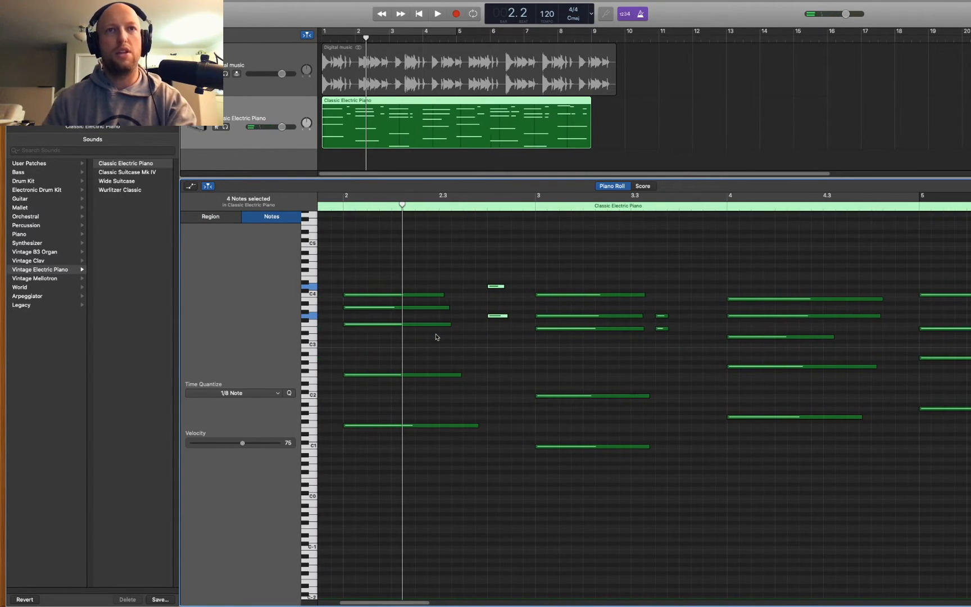
left_click_drag(499, 290, 475, 290)
Step: Play the adjusted part from the beginning into bar 5 to check the moved chords
key("Return")
key("space")
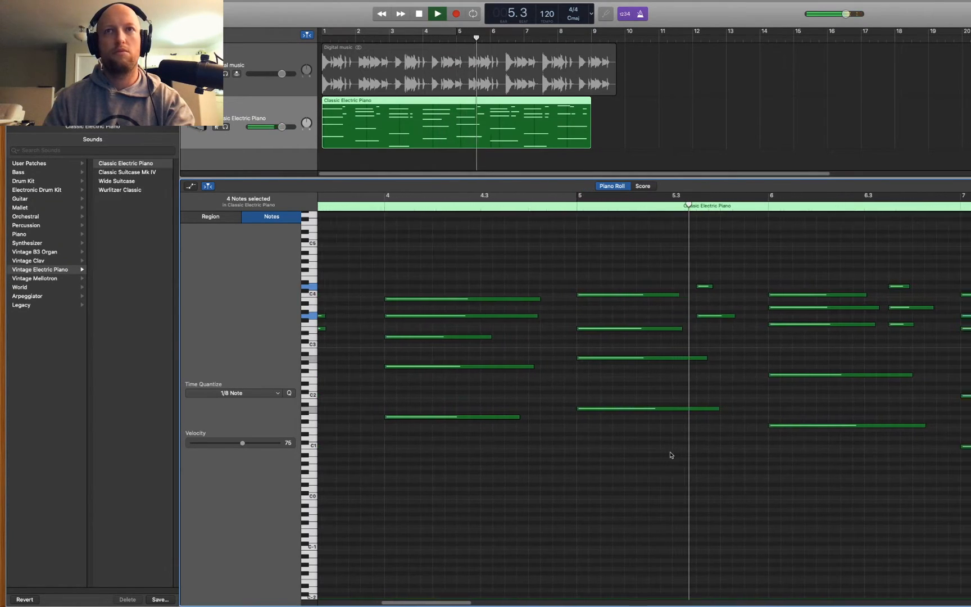
key("space")
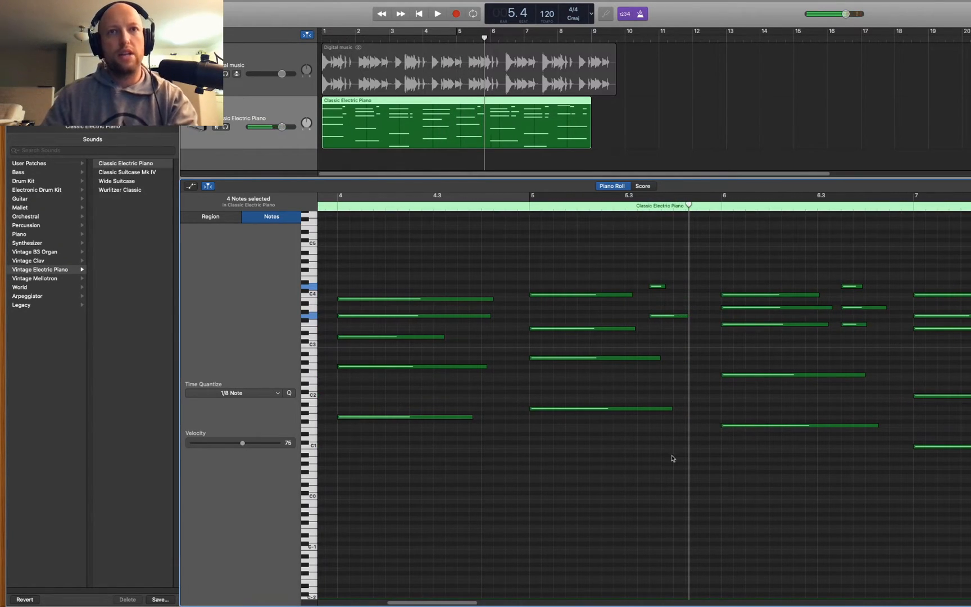
Step: Duplicate the Classic Electric Piano region twice on its track, placing the copies at bars 9 and 17
scroll(668, 453, "down", 8)
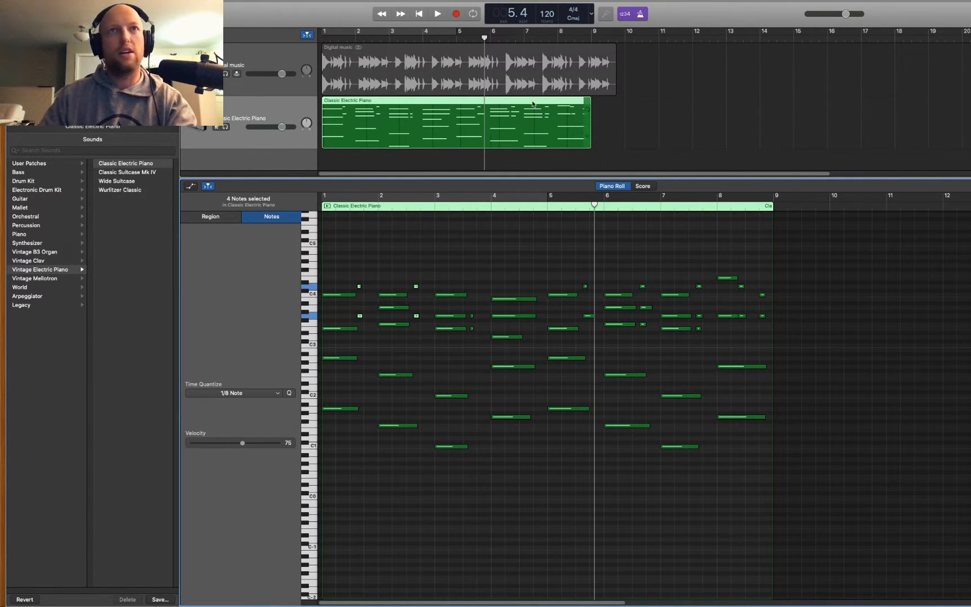
left_click_drag(589, 108, 823, 112)
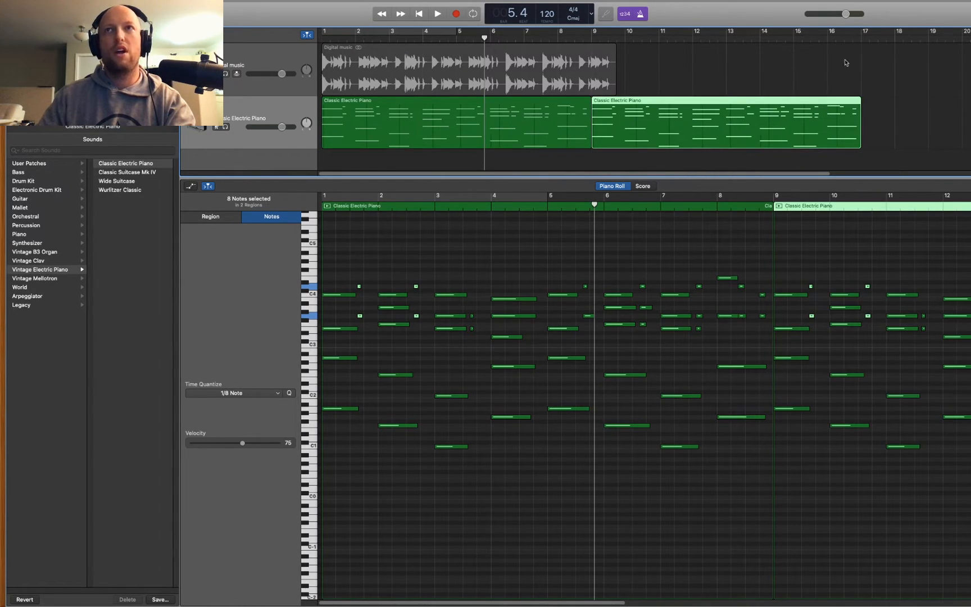
left_click_drag(750, 102, 950, 104)
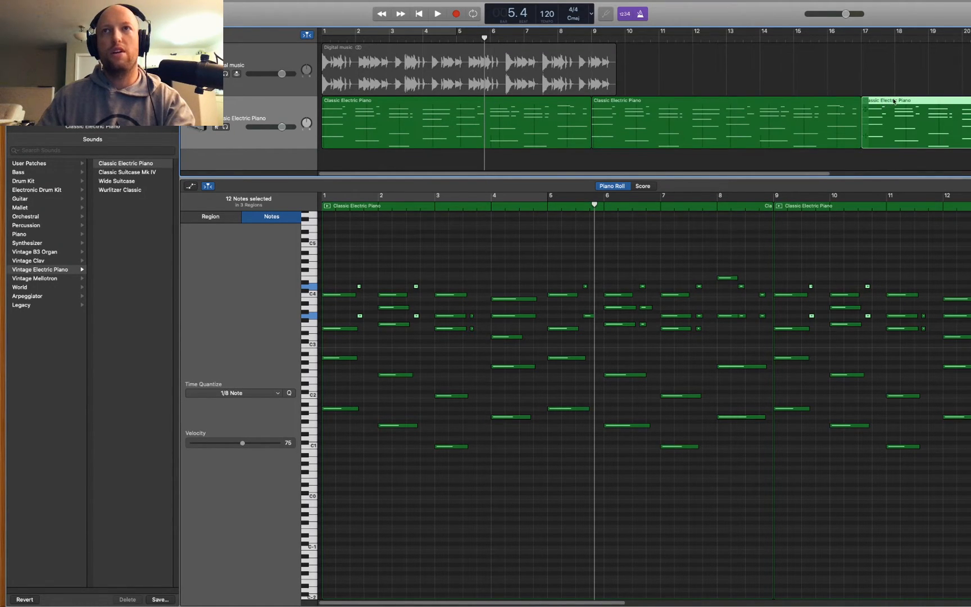
scroll(890, 106, "right", 6)
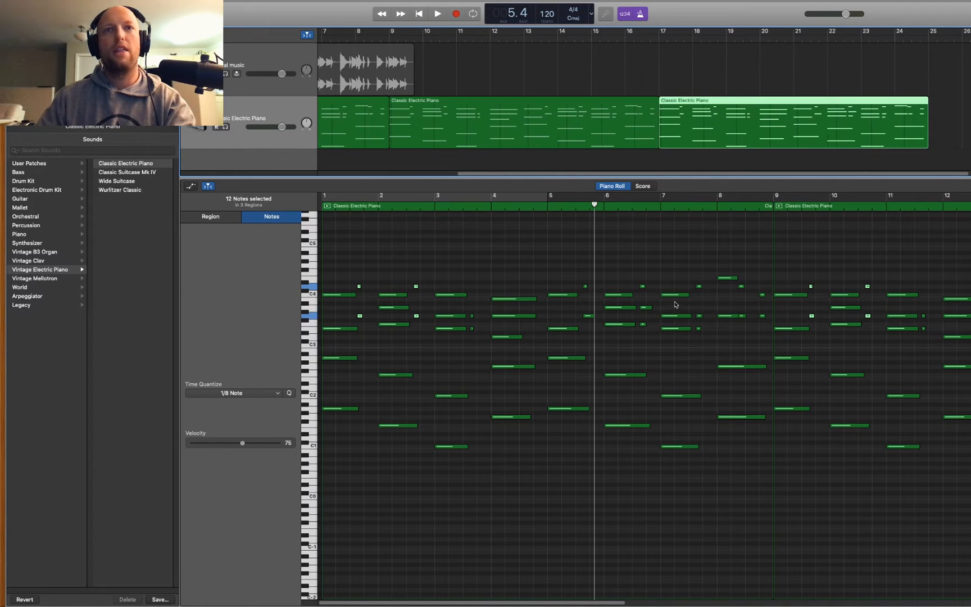
Step: Add the short chords in bars 21, 22 and 23 to the note selection and move the selected notes an eighth note later
scroll(814, 230, "right", 15)
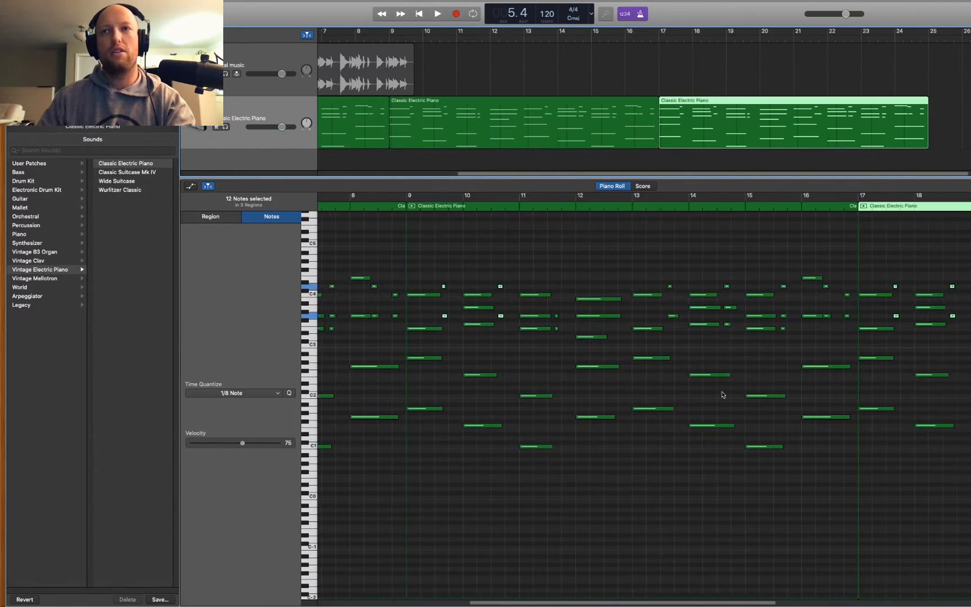
scroll(721, 392, "right", 4)
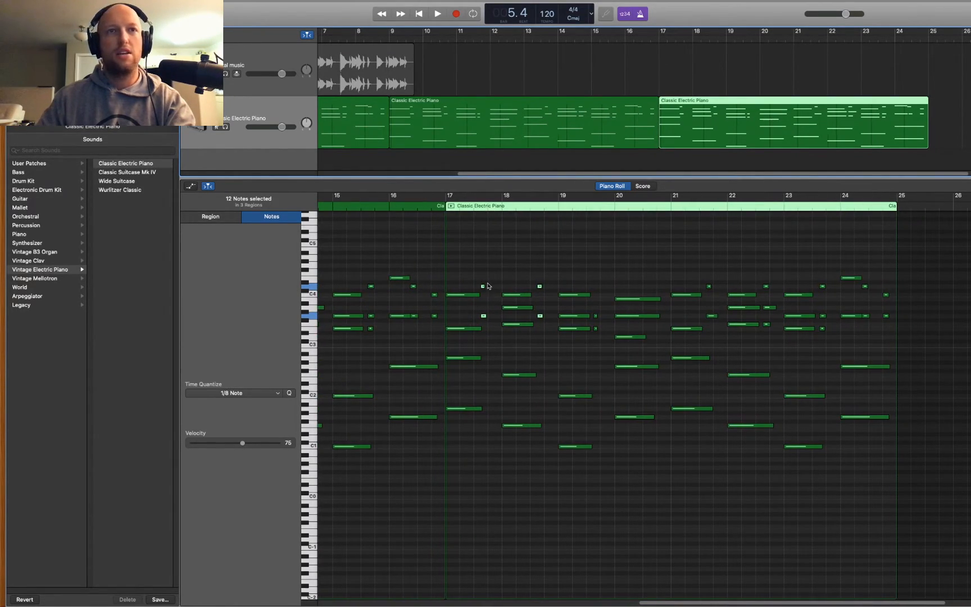
scroll(500, 342, "up", 3)
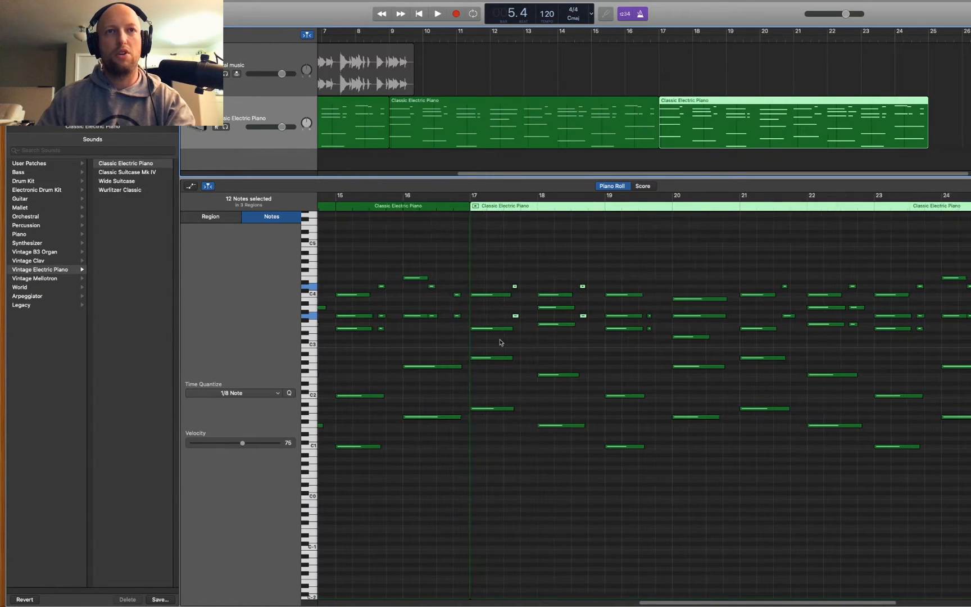
left_click_drag(803, 268, 816, 335)
left_click_drag(869, 262, 882, 336)
left_click_drag(938, 266, 956, 347)
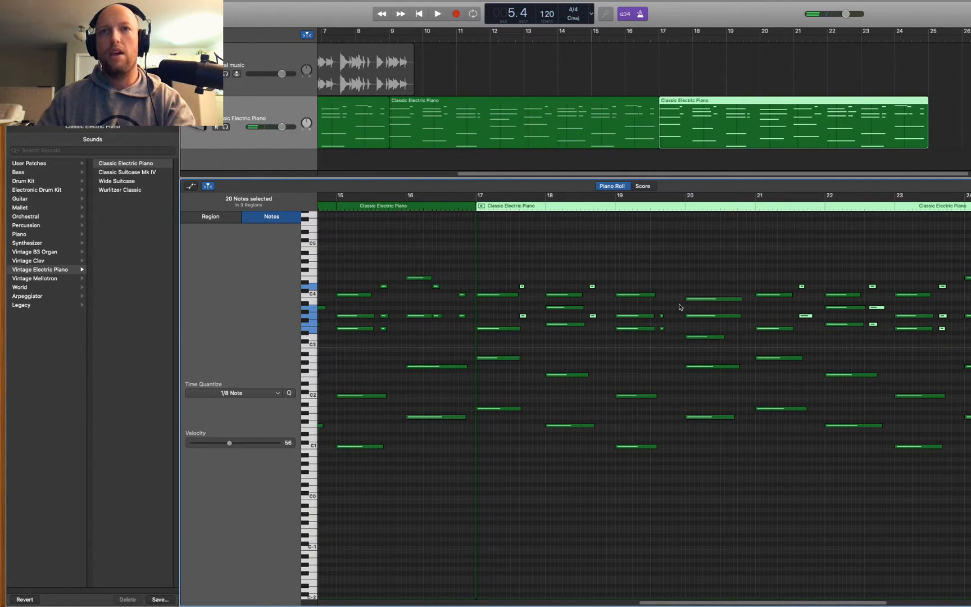
scroll(571, 309, "up", 5)
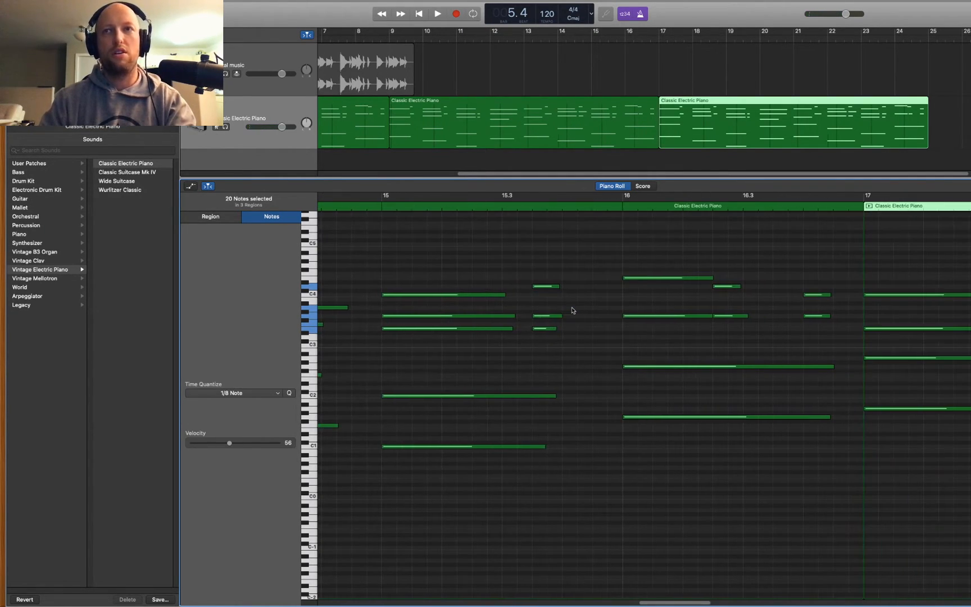
scroll(577, 353, "right", 5)
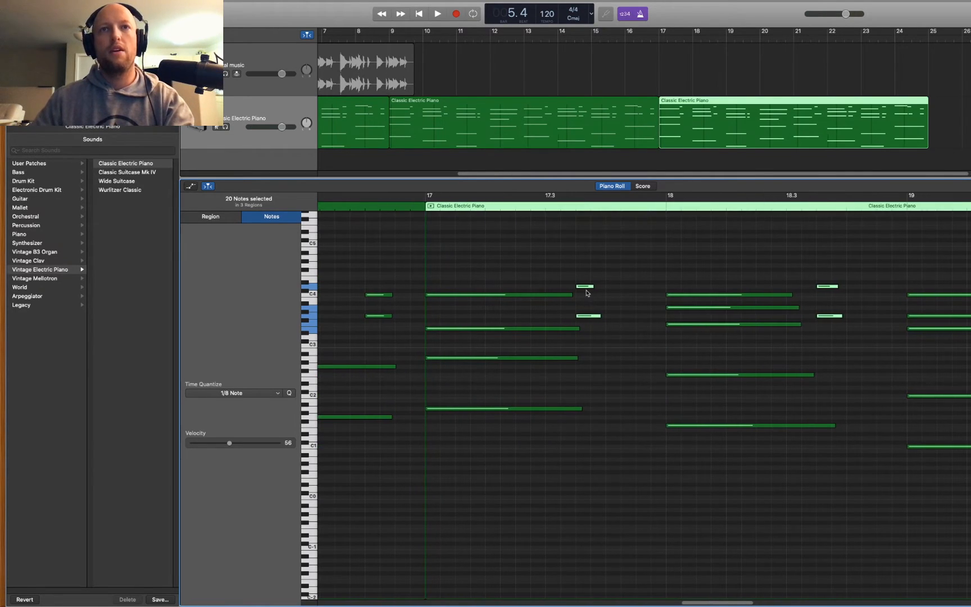
left_click_drag(586, 289, 615, 288)
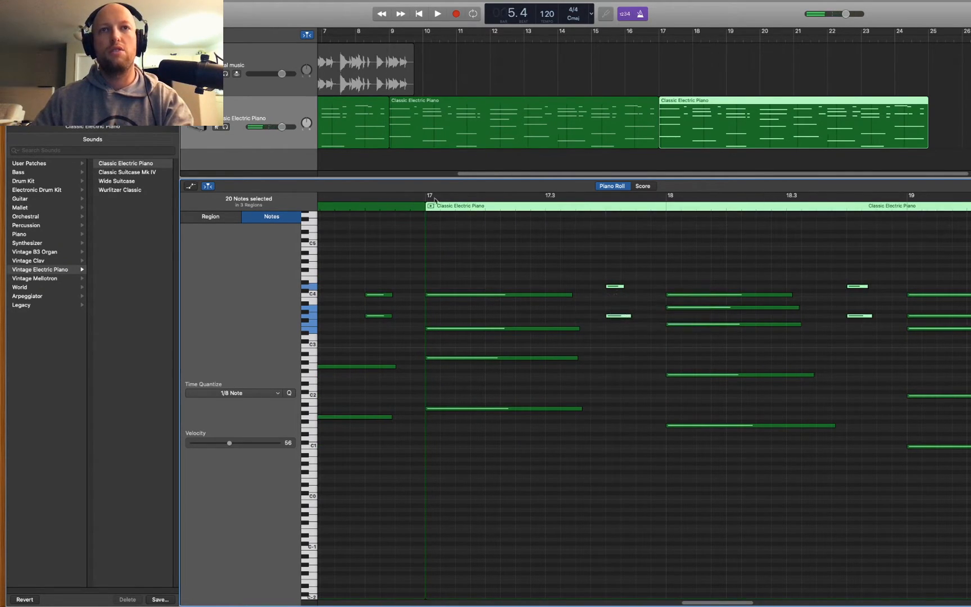
Step: Play from bar 17 while moving bar 19's short two-note chord and the upper short note in bar 24 an eighth note later
key("space")
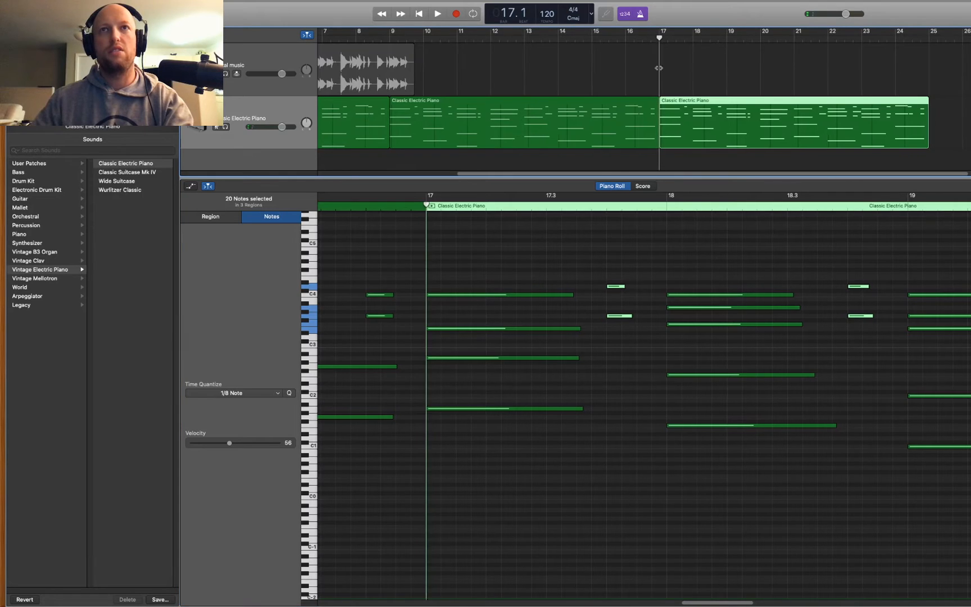
scroll(616, 466, "right", 4)
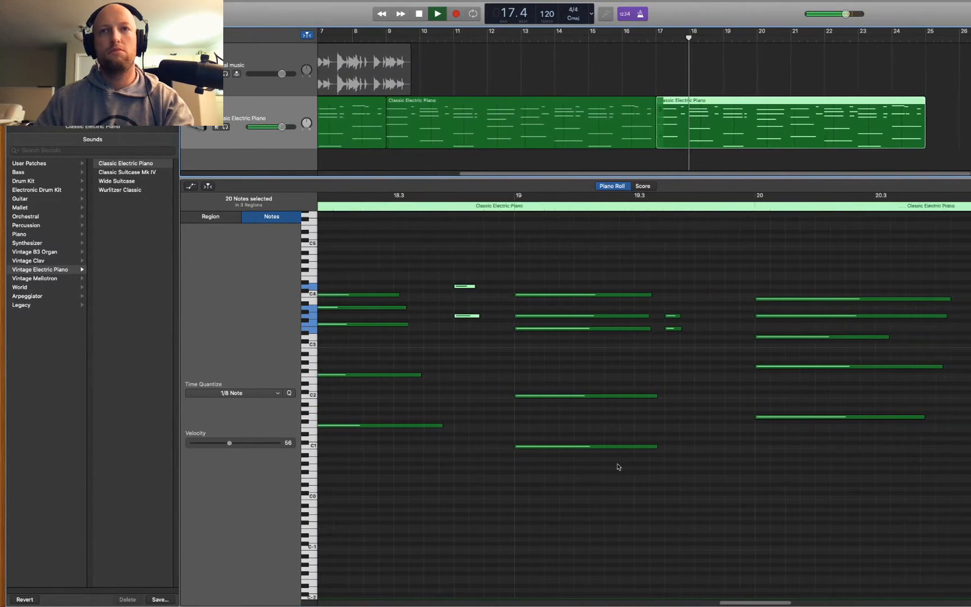
left_click_drag(652, 285, 678, 331)
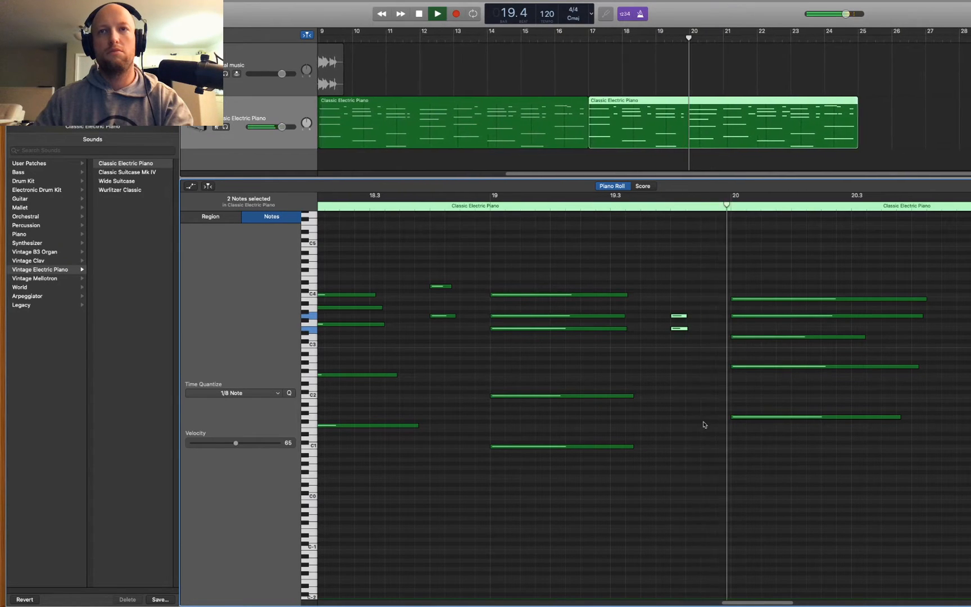
scroll(707, 445, "right", 8)
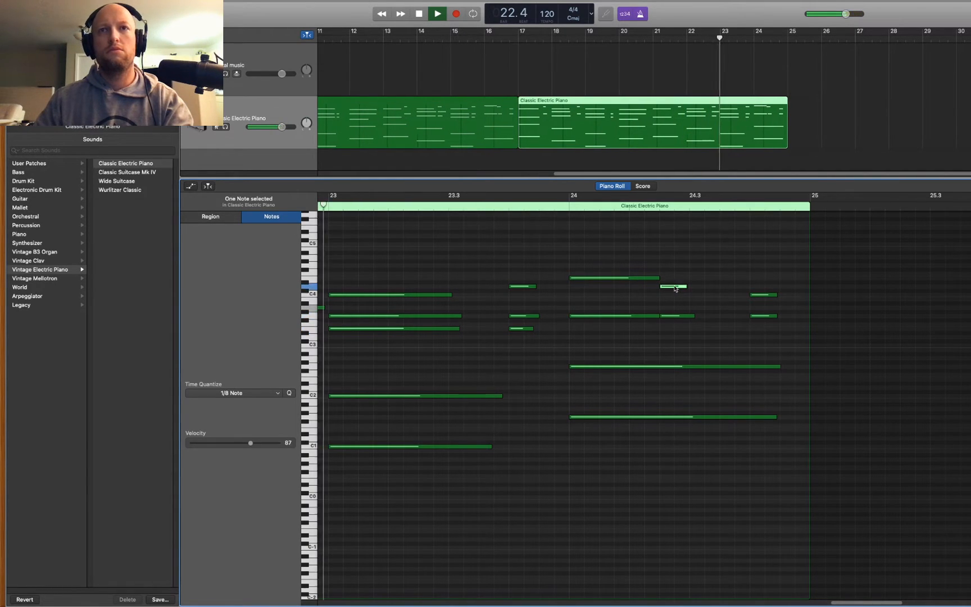
left_click_drag(677, 287, 705, 287)
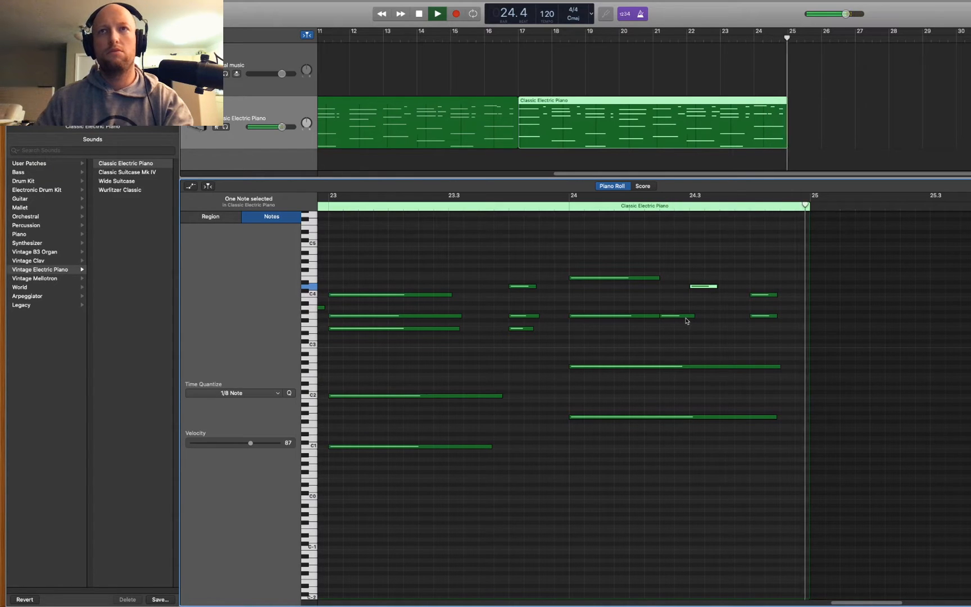
Step: Close the Piano Roll editor and return to the beginning of the arrangement
scroll(668, 276, "down", 10)
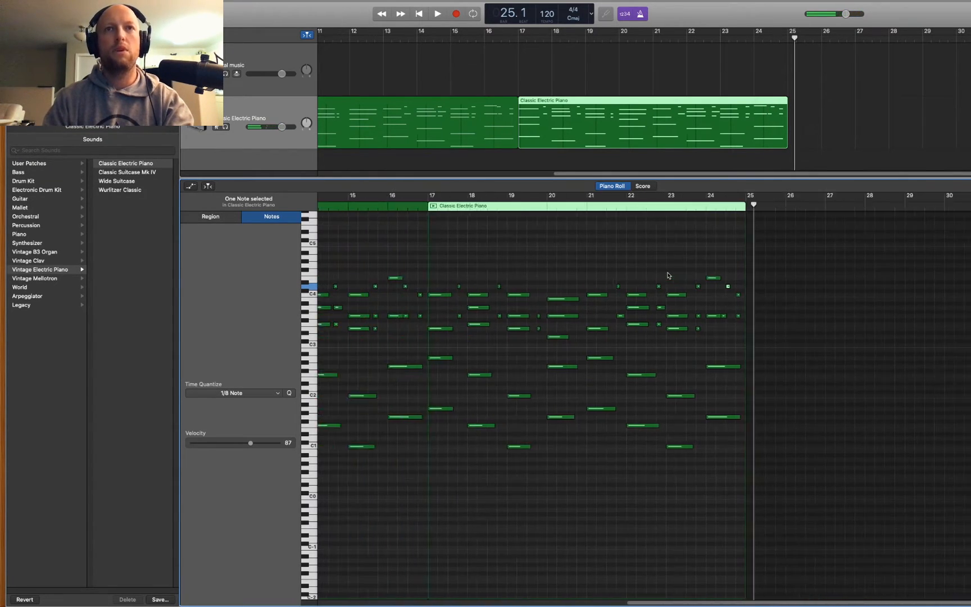
scroll(668, 275, "down", 3)
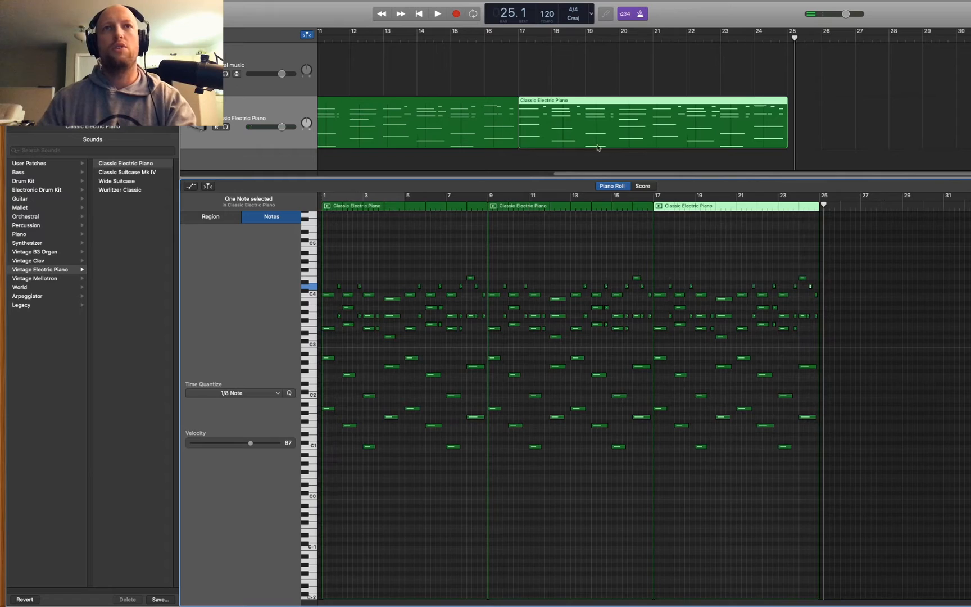
right_click(593, 100)
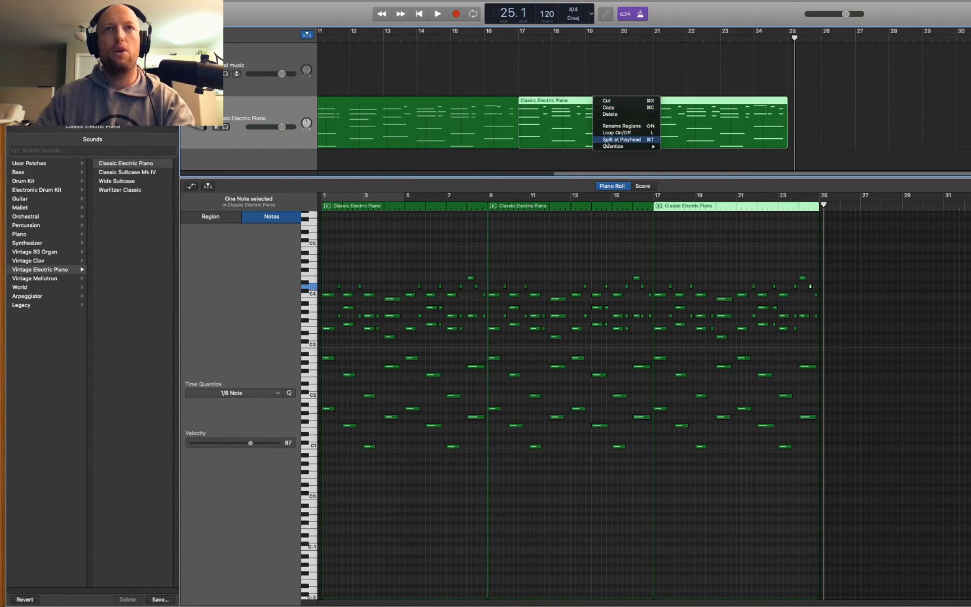
left_click(710, 317)
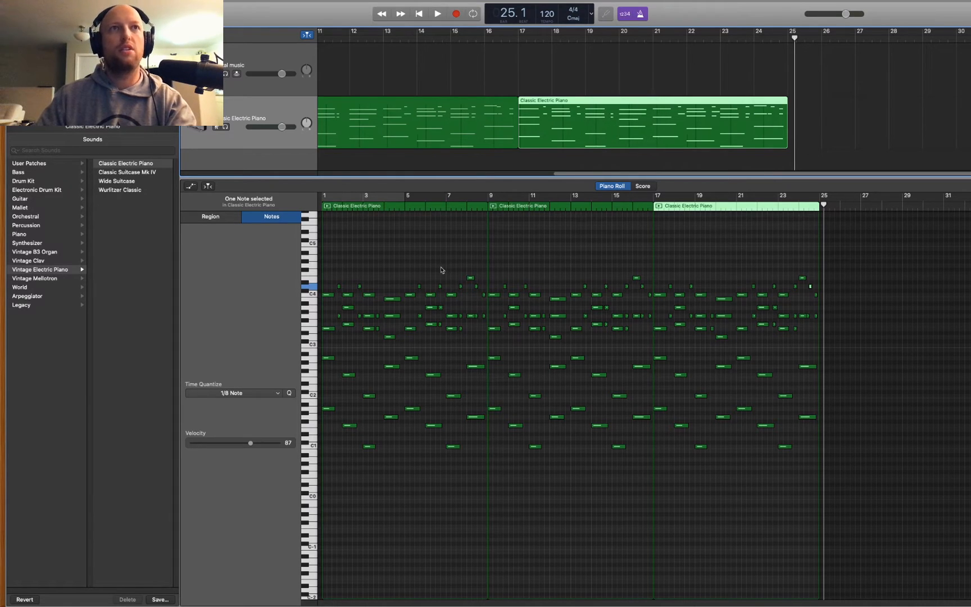
scroll(334, 79, "left", 10)
key("e")
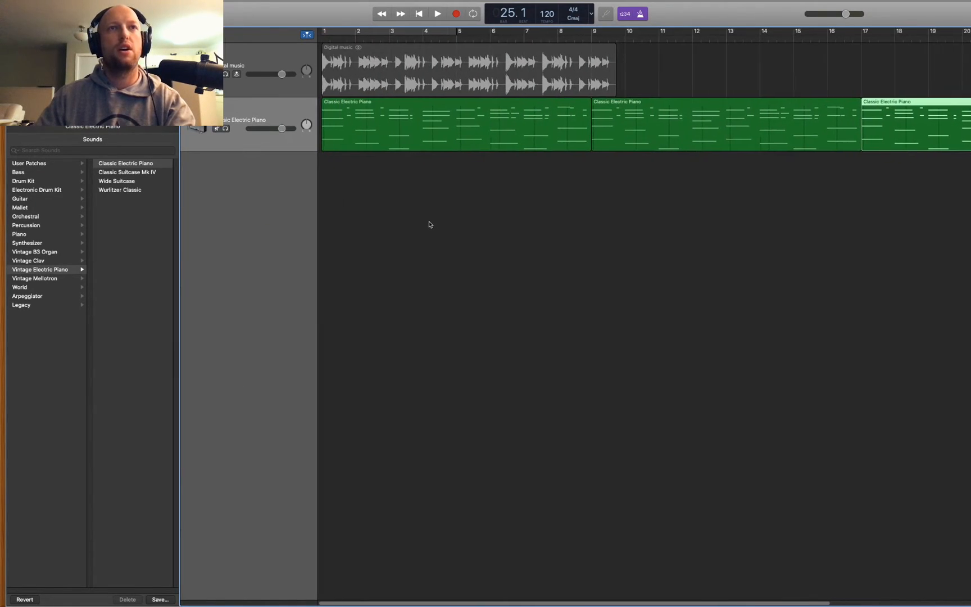
Step: Select the Digital music region, solo its track, and place the playhead at bar 9 to check the recording's end before returning to the start
left_click(327, 84)
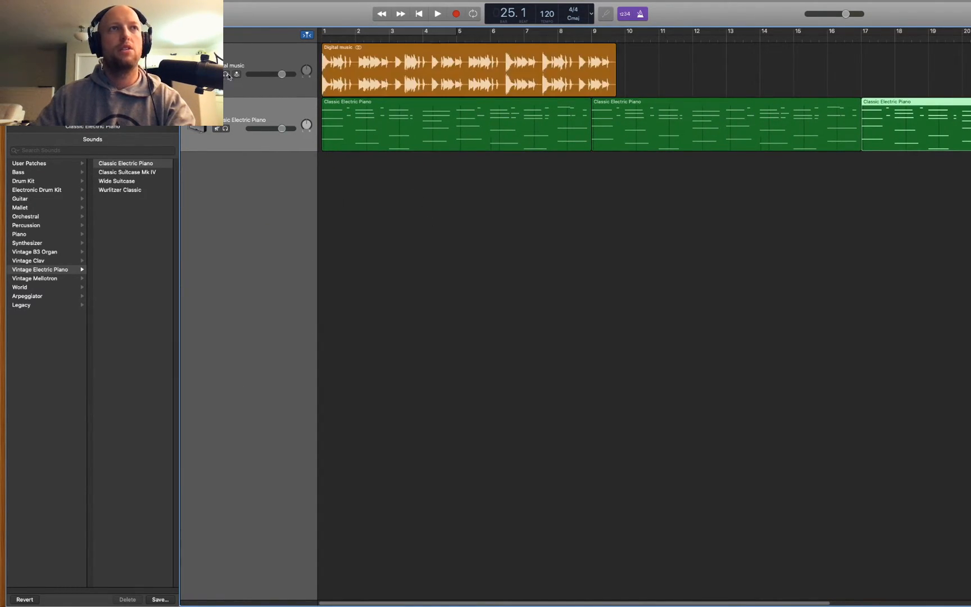
key("Return")
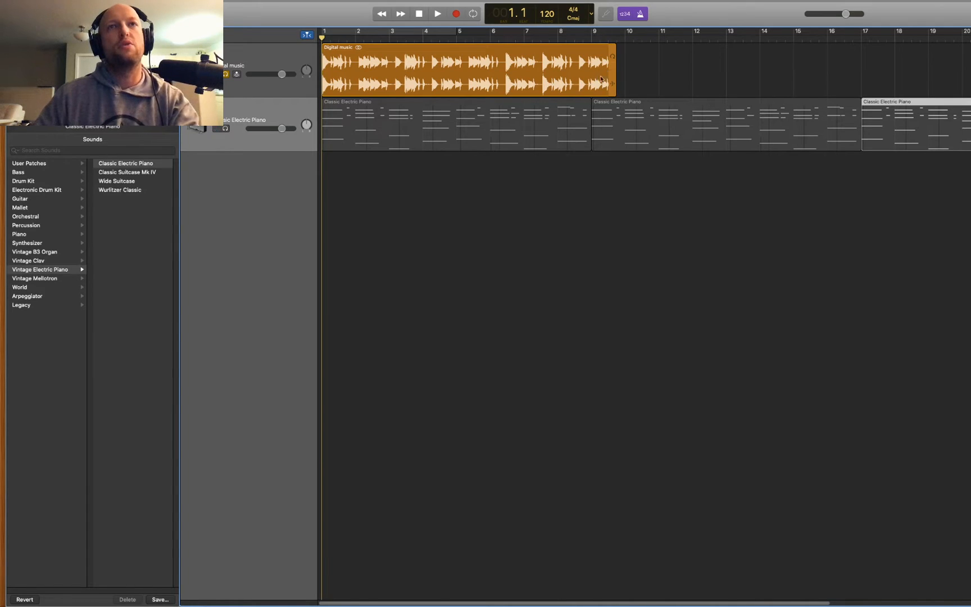
left_click(593, 36)
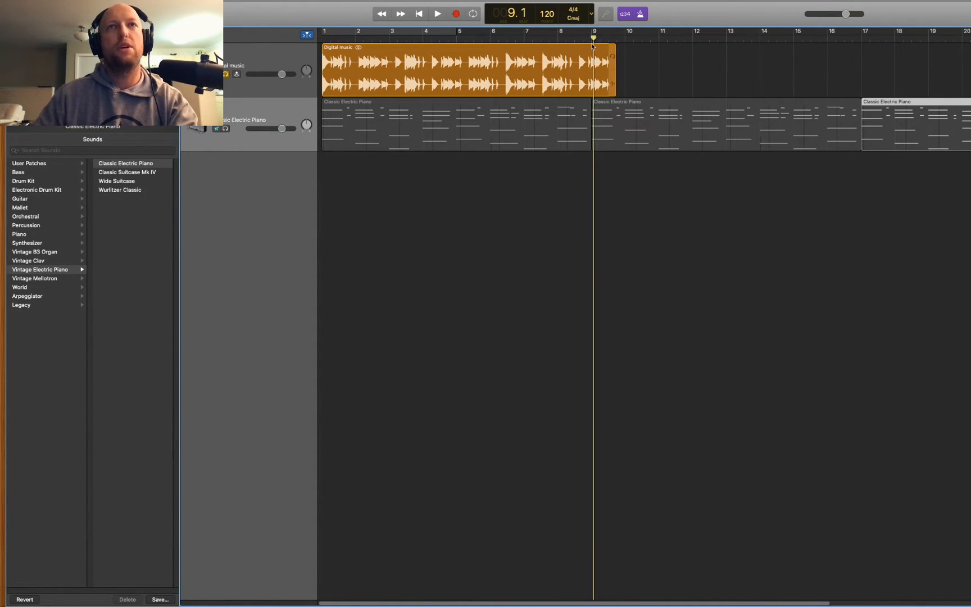
left_click_drag(593, 38, 591, 38)
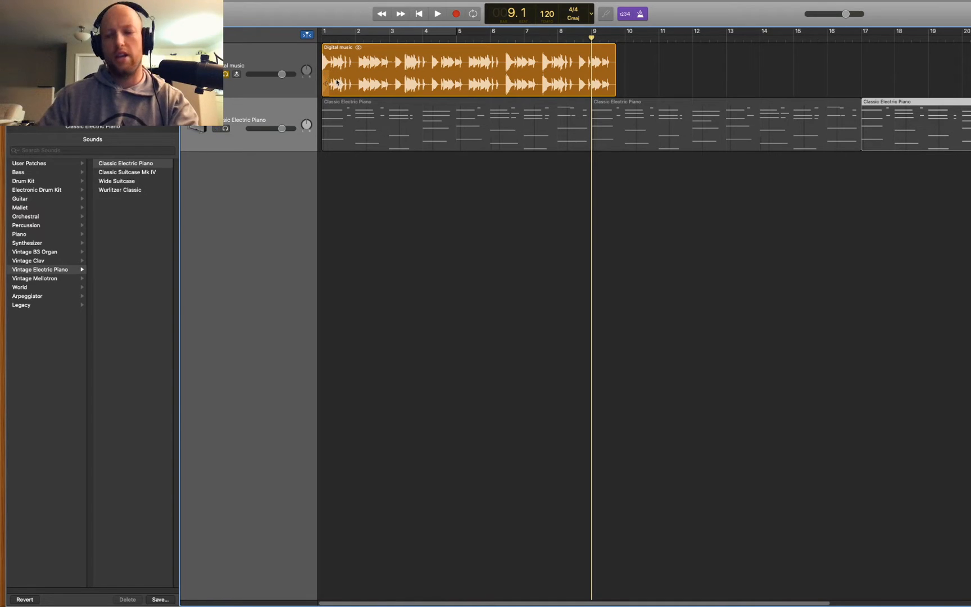
key("Return")
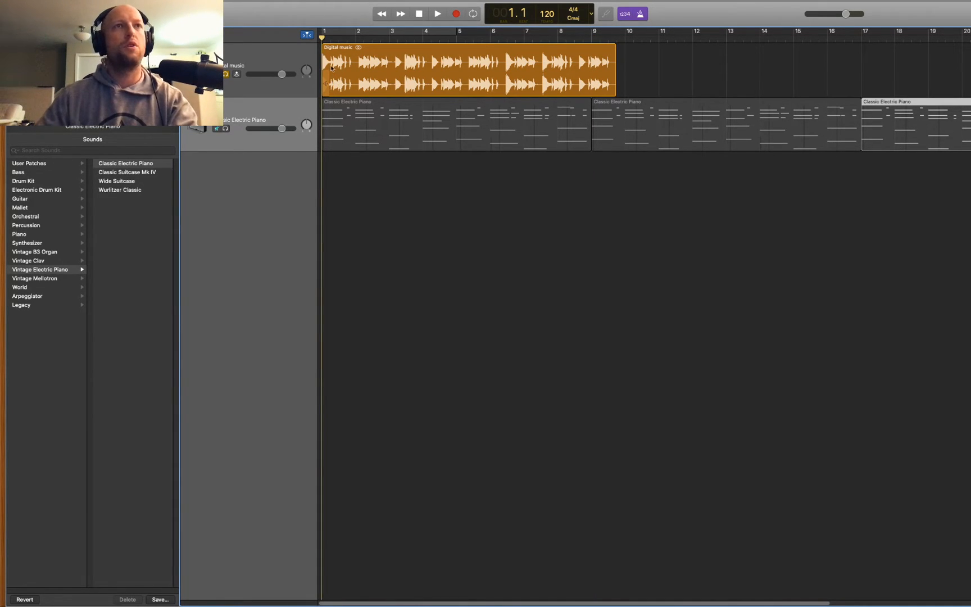
Step: Add a new audio track, copy the Digital music region onto it at bar 1, and turn off the new track's solo
key("super+alt+a")
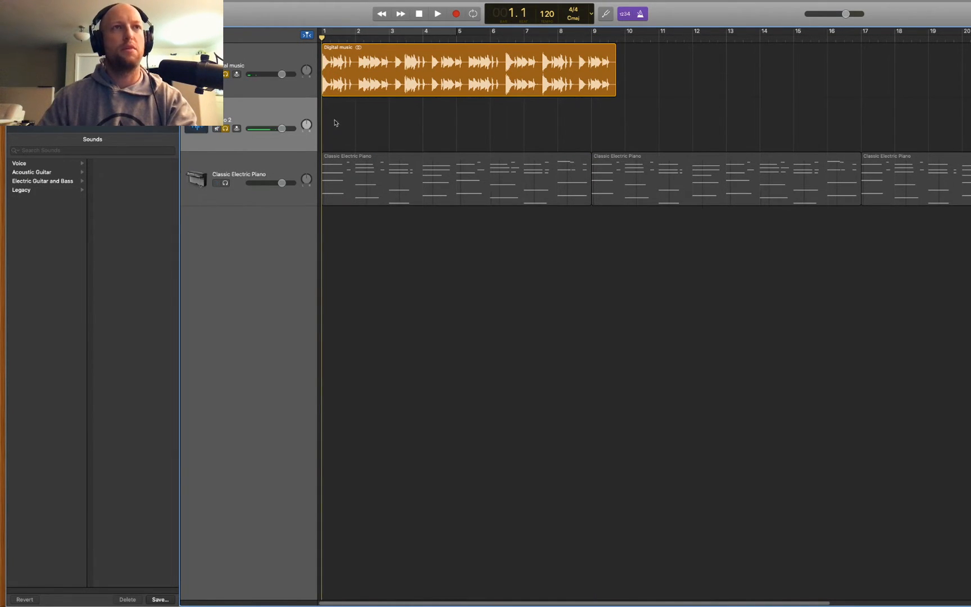
left_click_drag(346, 58, 351, 120)
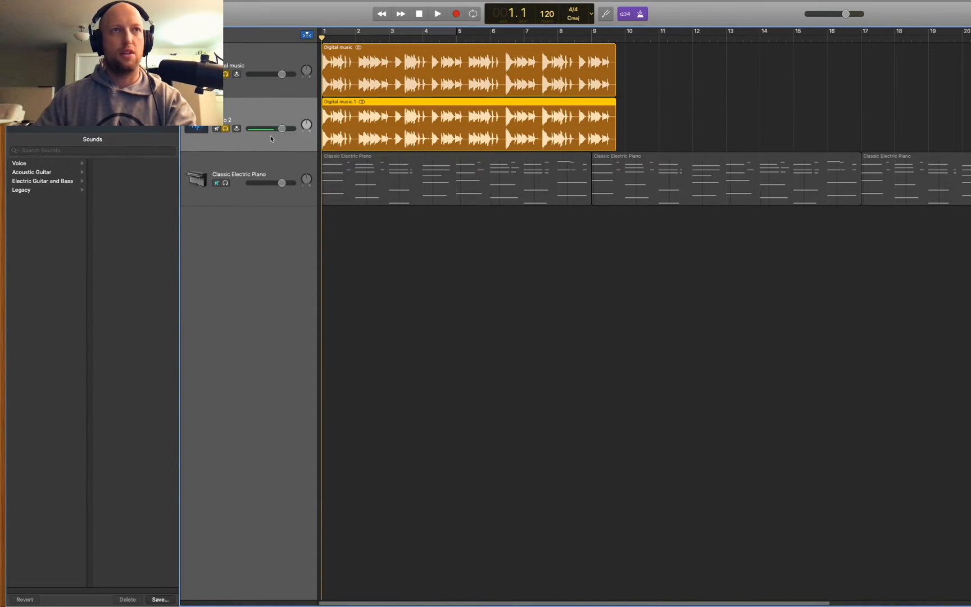
left_click(226, 128)
Step: Play the opening bars of the Digital music region from the start and from bar 2 to compare its note timing with the grid
key("space")
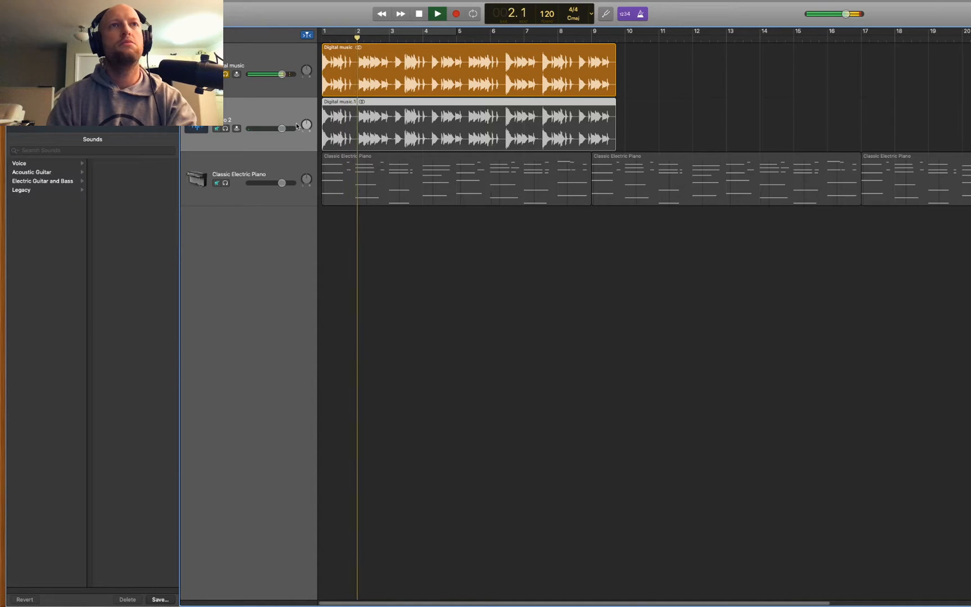
key("space")
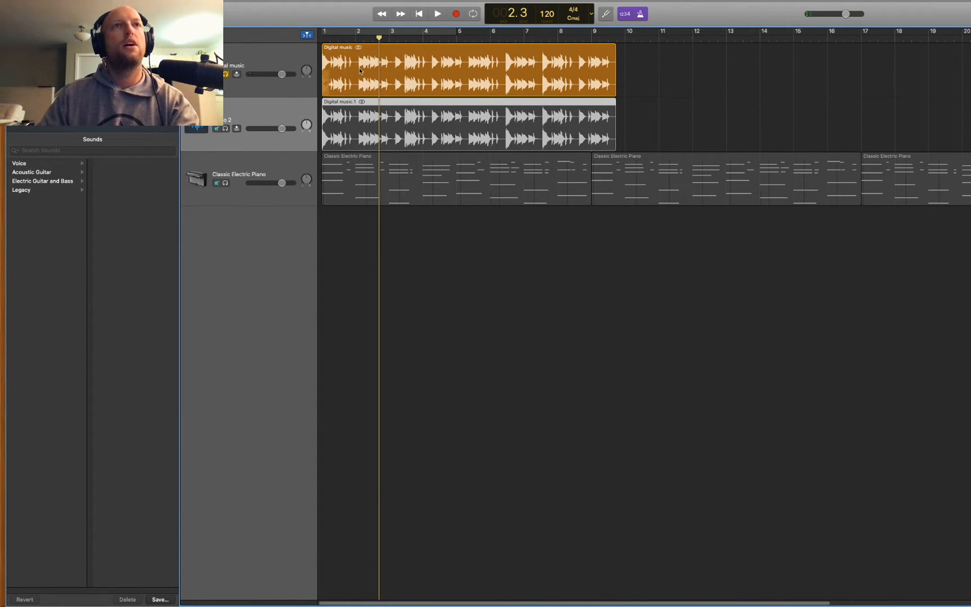
left_click_drag(371, 41, 353, 40)
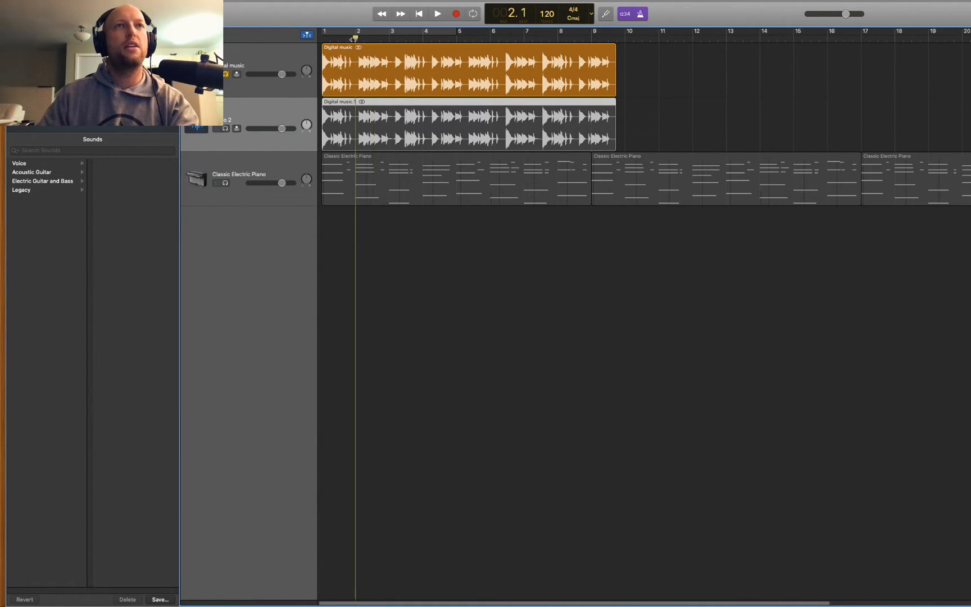
key("super+Right")
key("super+Right")
key("space")
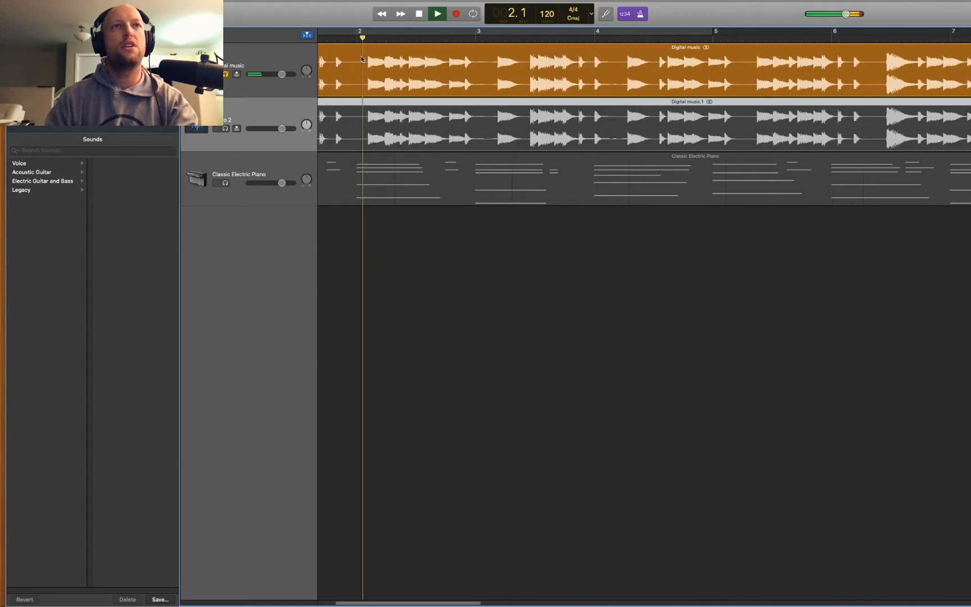
key("space")
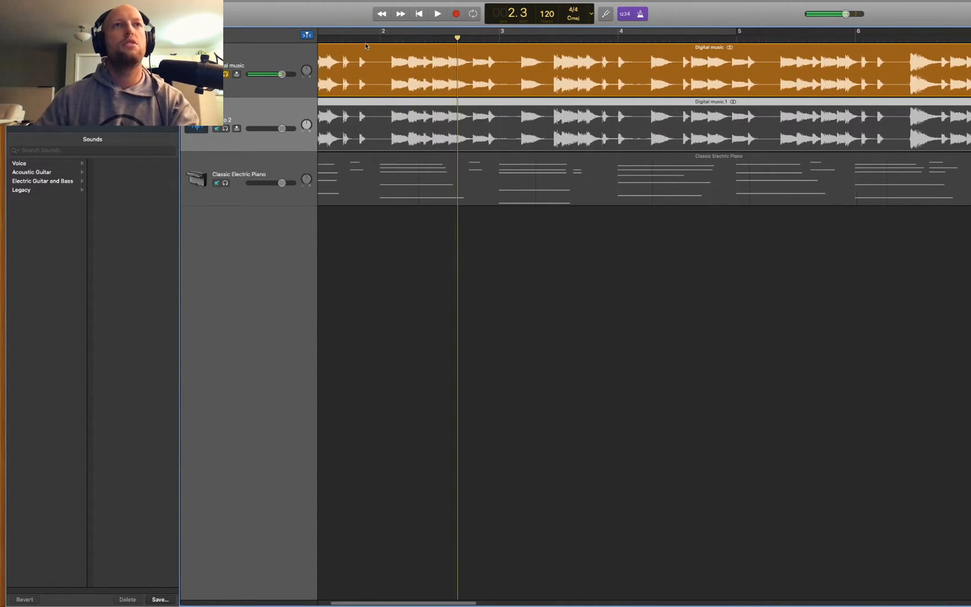
scroll(365, 50, "left", 3)
key("Return")
key("space")
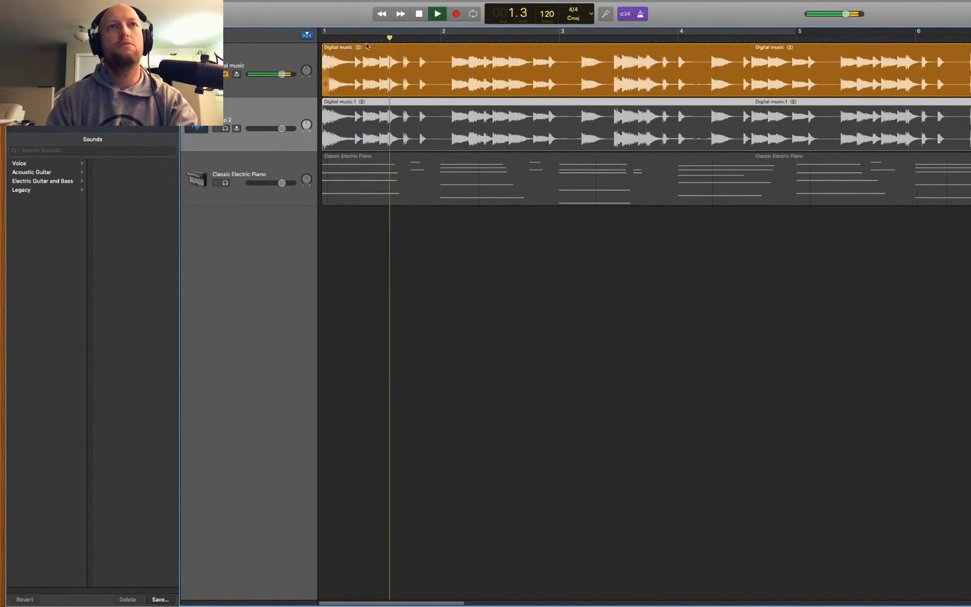
key("space")
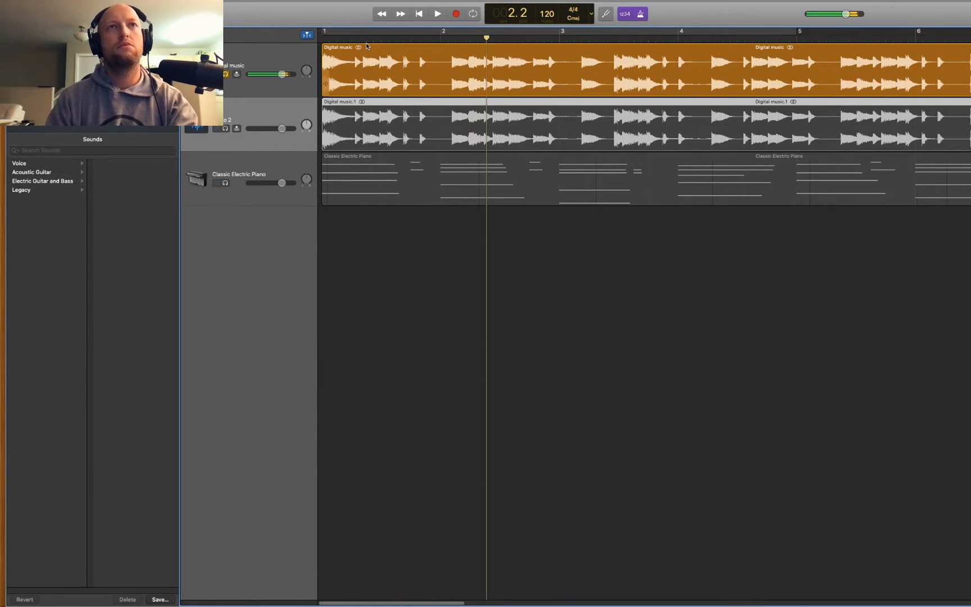
left_click(469, 38)
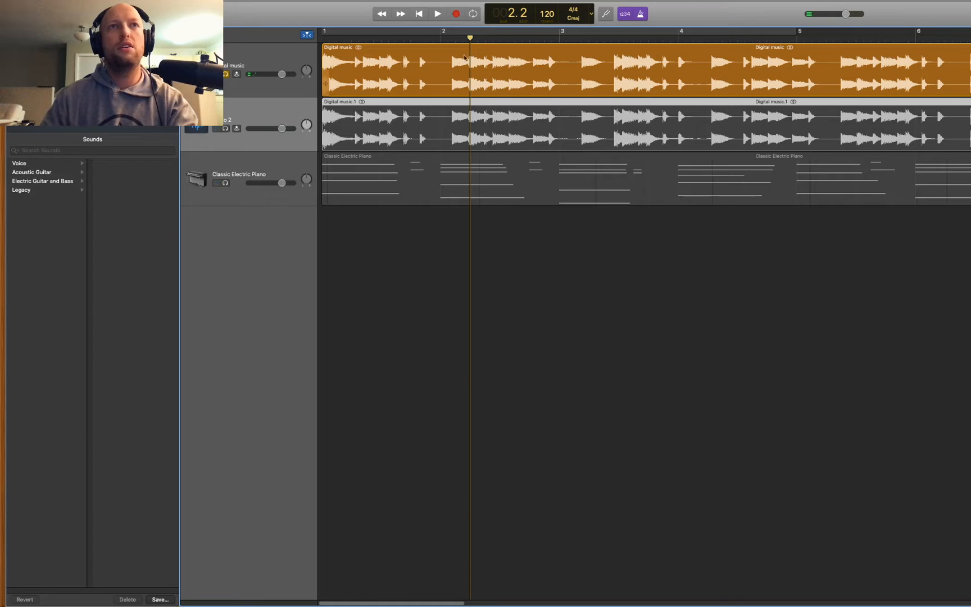
Step: Split the original Digital music region at bar 3
left_click(559, 44)
right_click(561, 57)
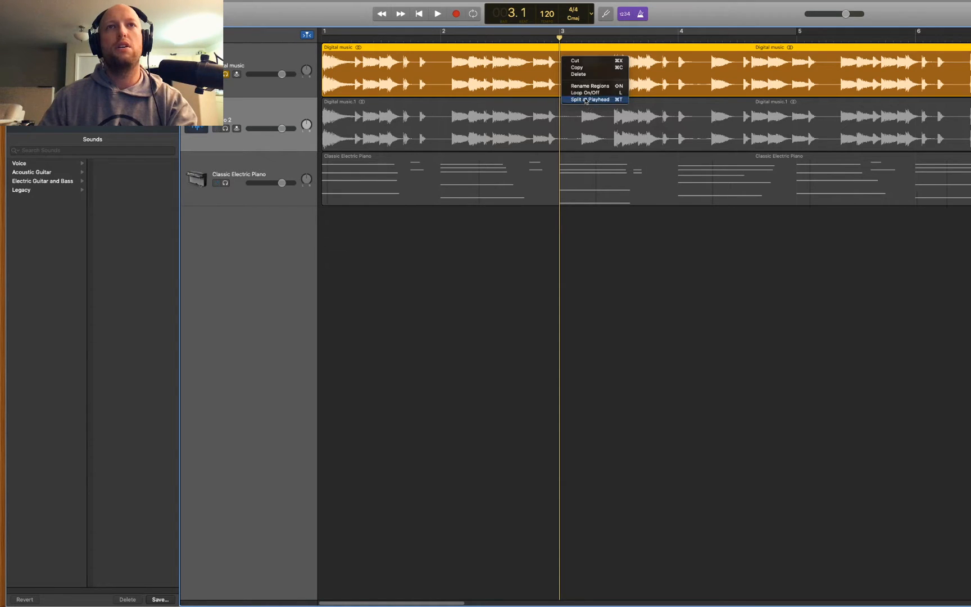
left_click(584, 100)
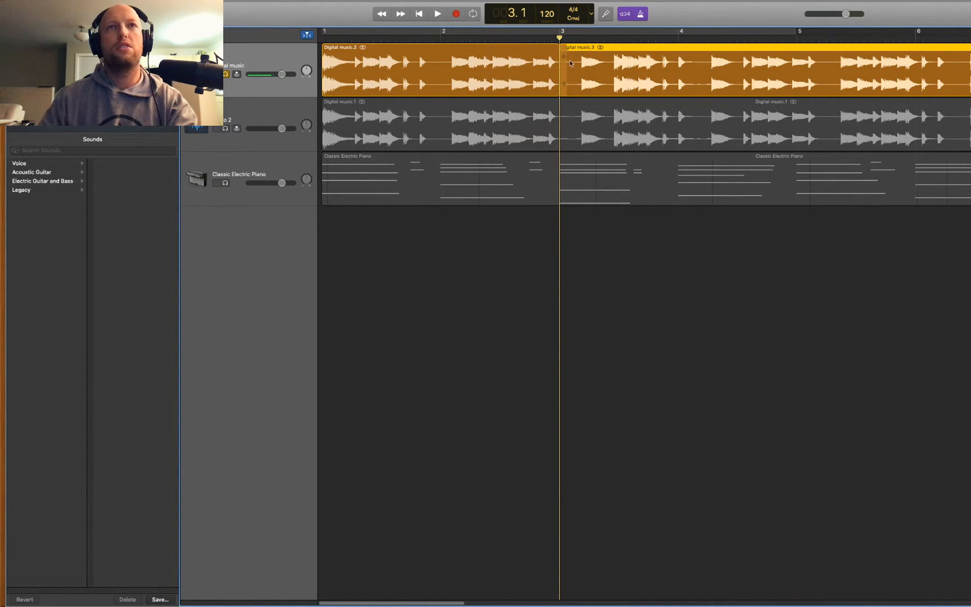
Step: Trim the start of the second Digital music part to beat 2 of bar 3 and play from bar 3 to check it
left_click_drag(562, 49, 562, 49)
left_click_drag(568, 49, 567, 56)
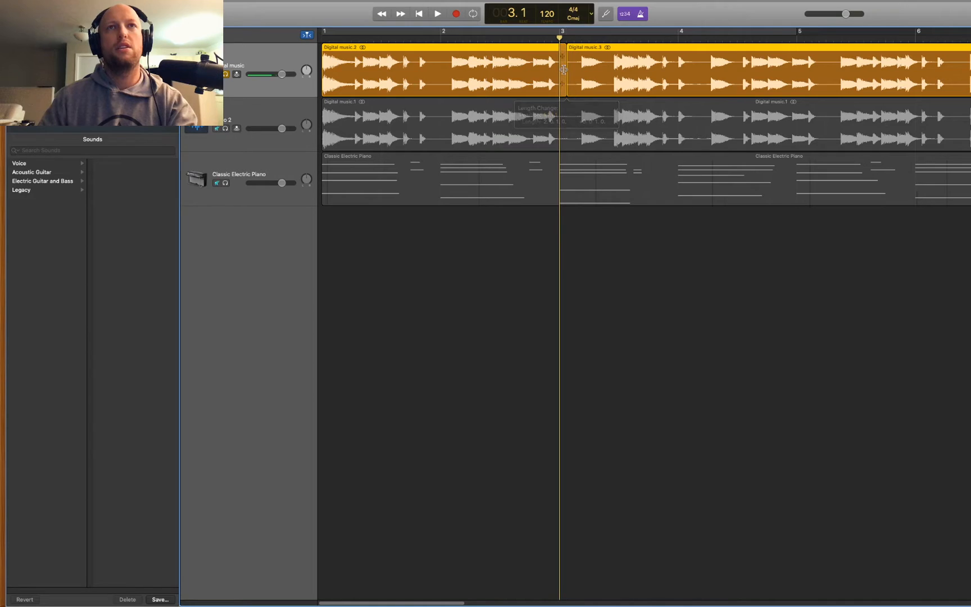
left_click(596, 129)
left_click_drag(563, 83, 590, 83)
key("space")
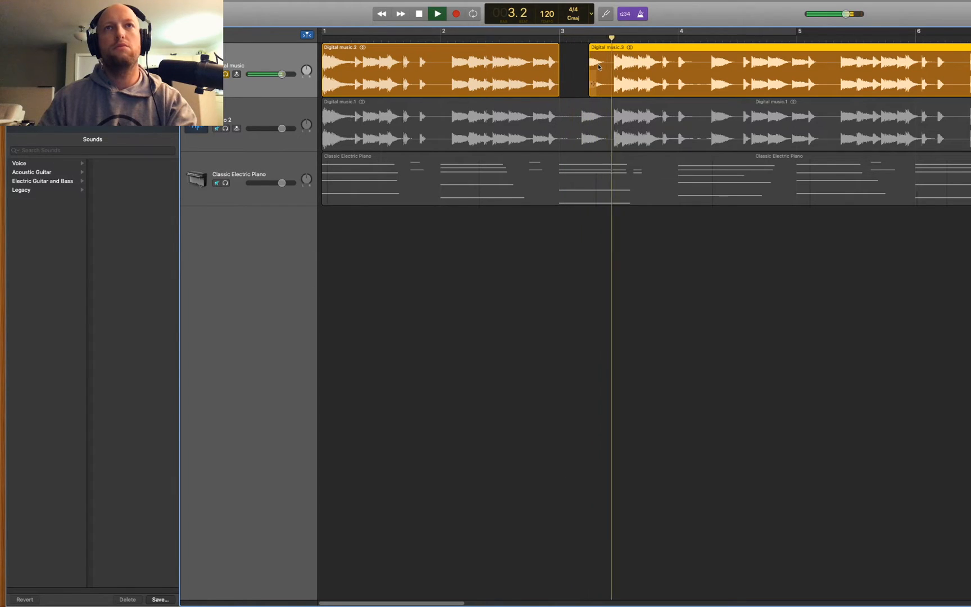
key("space")
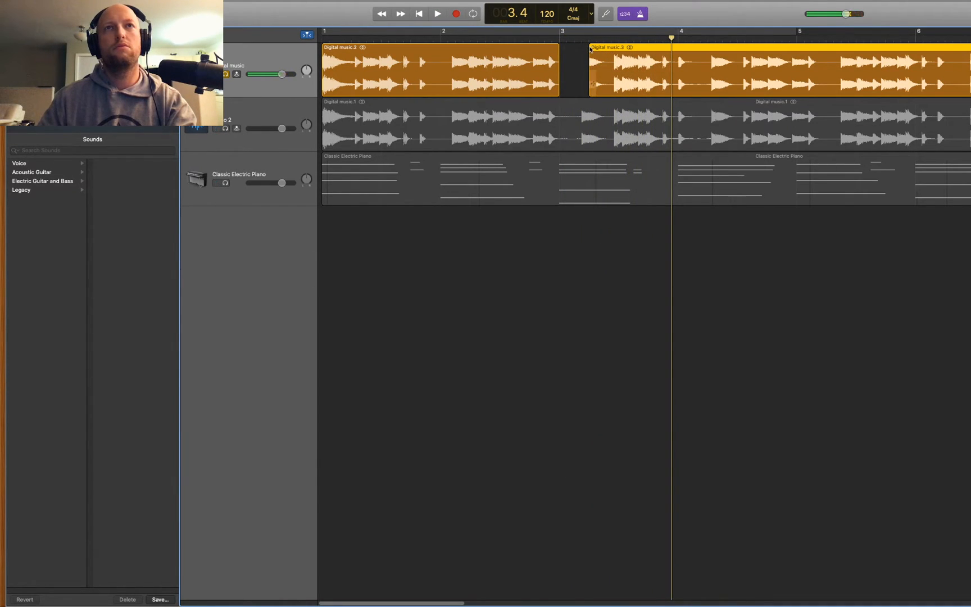
Step: Trim the second part's start up to its loud note, move the part to bar 3, and play from the beginning to check it
left_click(588, 66)
left_click_drag(594, 82, 588, 56)
key("Return")
key("space")
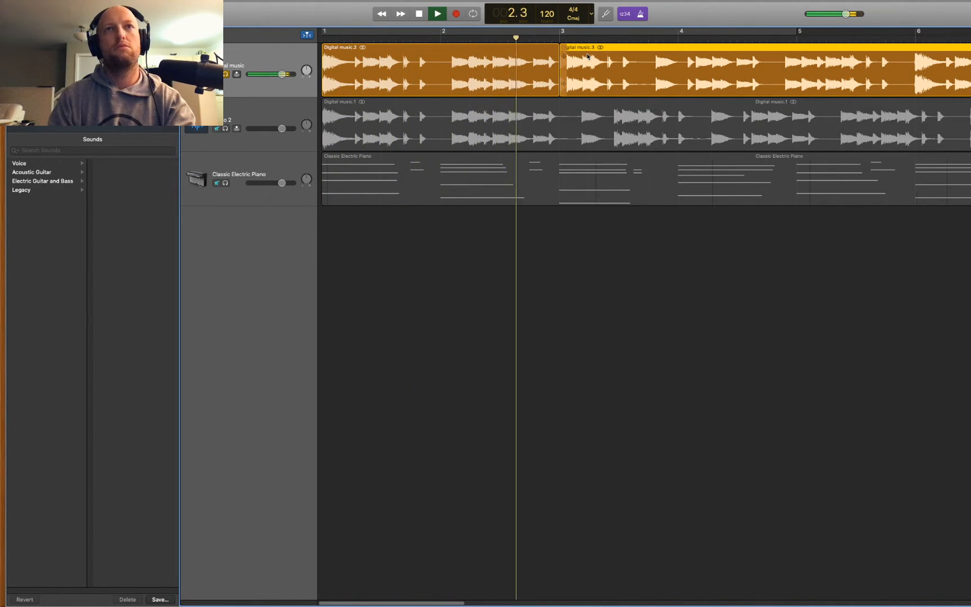
key("space")
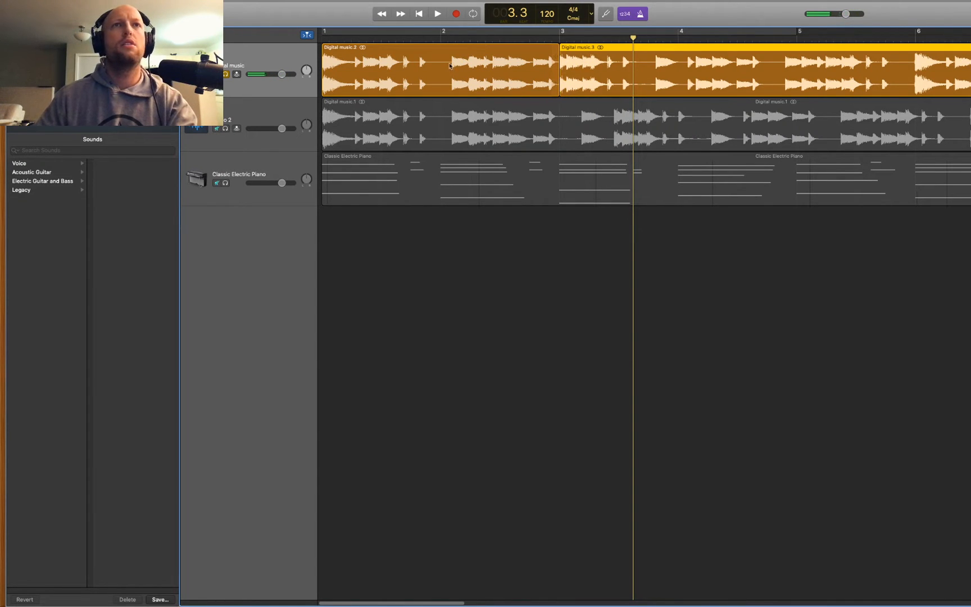
Step: Split the first Digital music part just before the note that falls slightly after bar 2
left_click(450, 58)
left_click(448, 38)
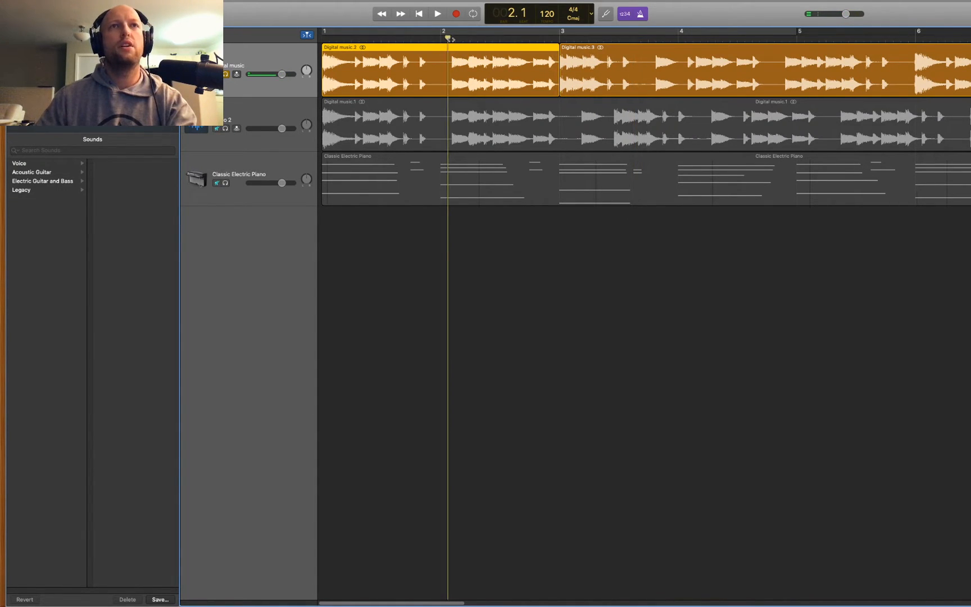
left_click(450, 39)
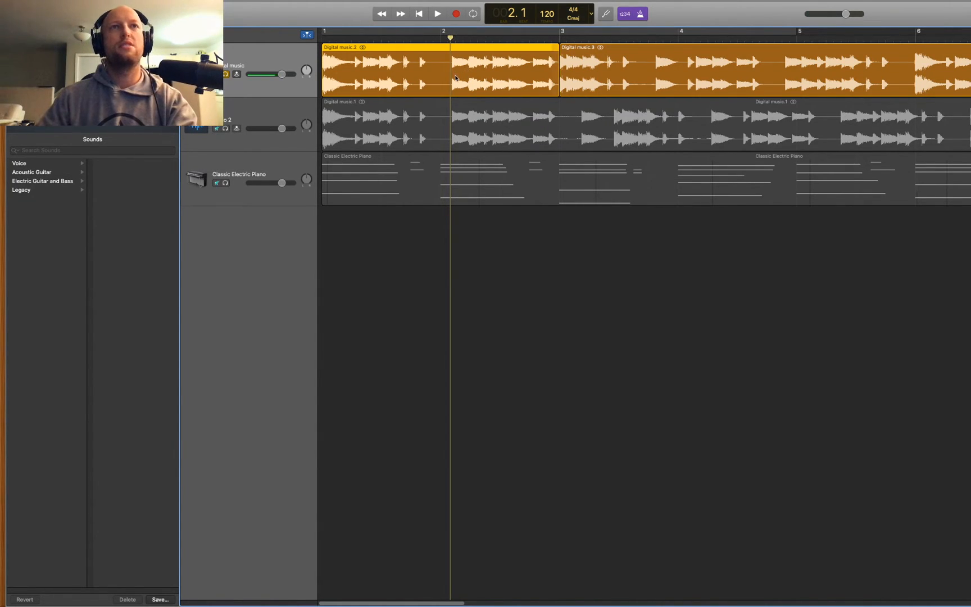
right_click(452, 77)
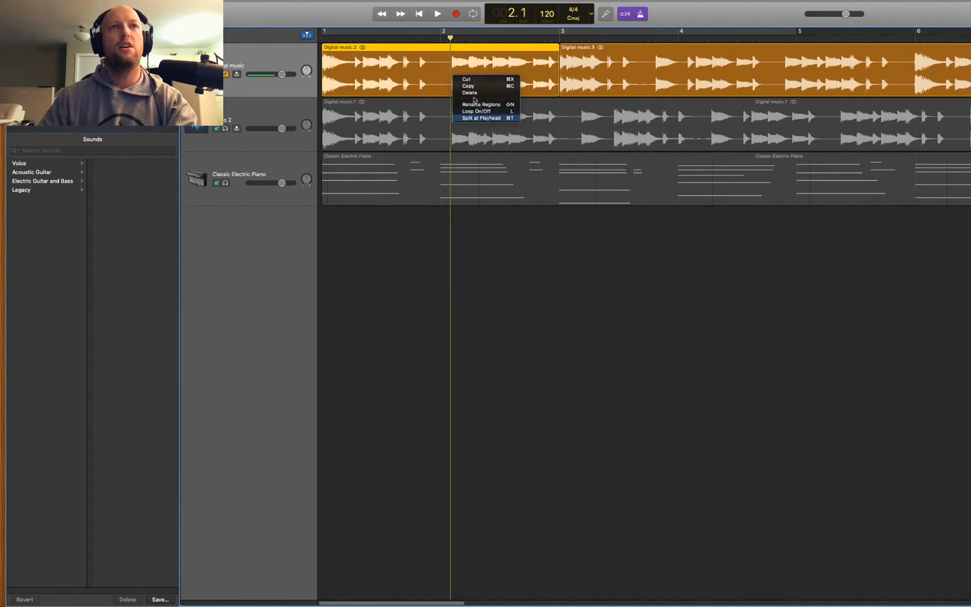
left_click(481, 118)
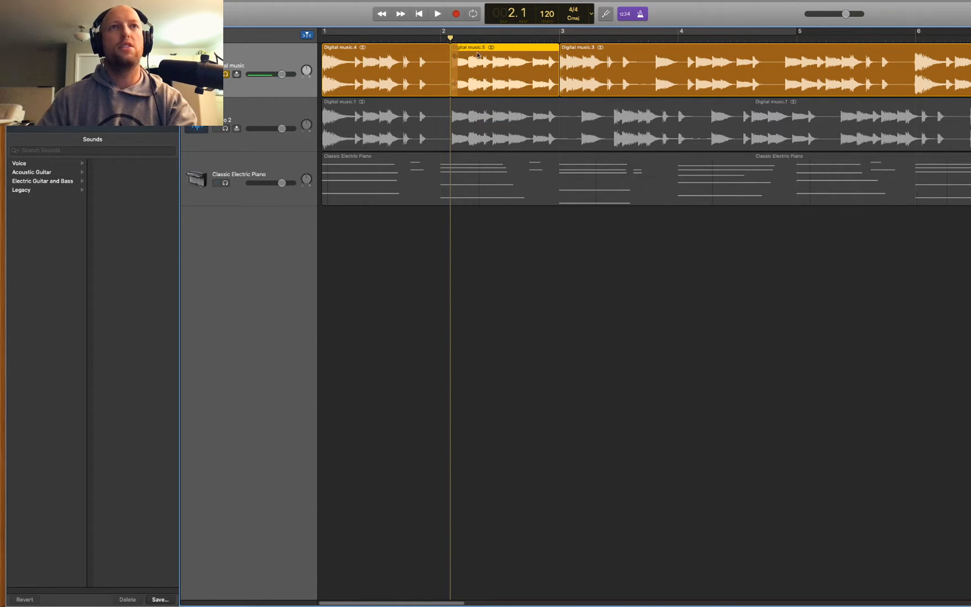
Step: Move the split-off part first to bar 2, then back to about beat 4 of bar 1, playing from the beginning after each move
left_click_drag(487, 49, 474, 52)
key("Return")
key("space")
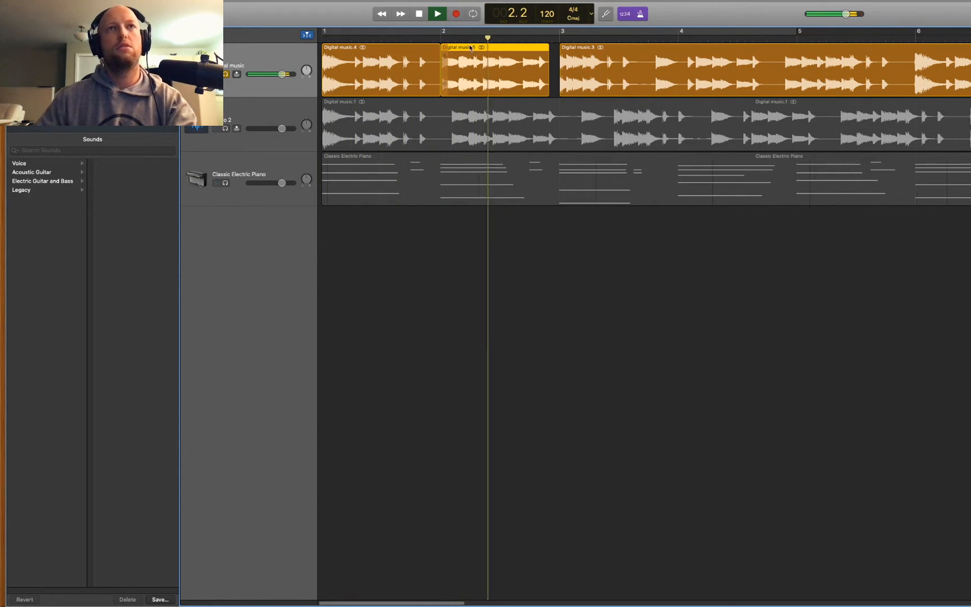
key("space")
left_click_drag(474, 49, 456, 50)
key("Return")
key("space")
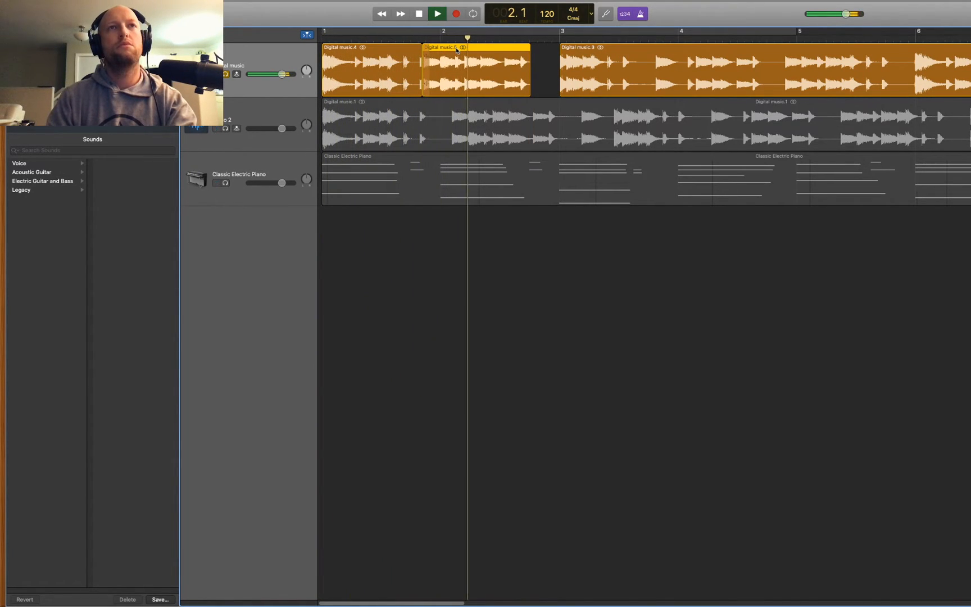
key("space")
Step: Extend the end of the moved part to just short of bar 3 and play from the beginning to check it
left_click_drag(532, 84, 551, 87)
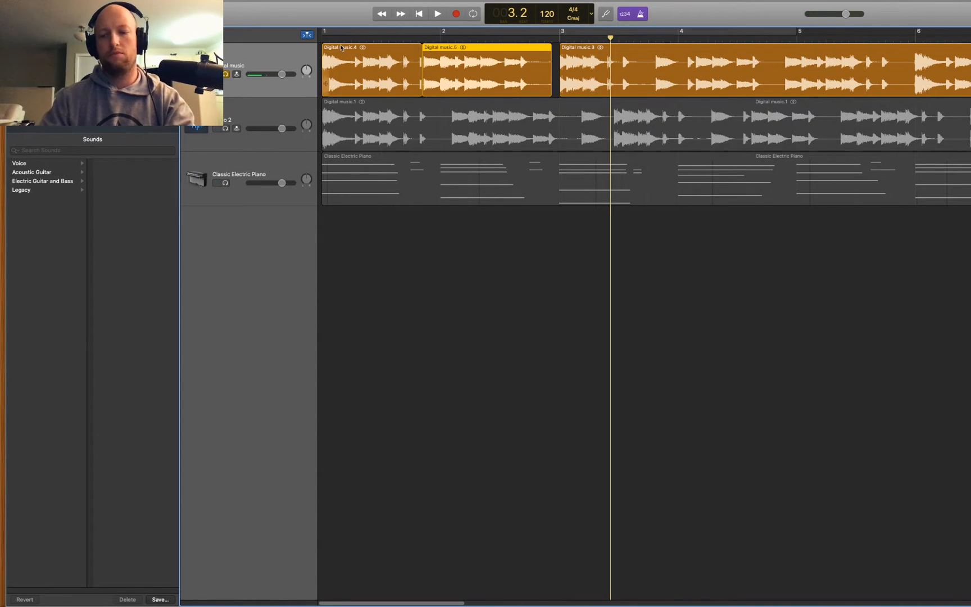
key("Return")
key("space")
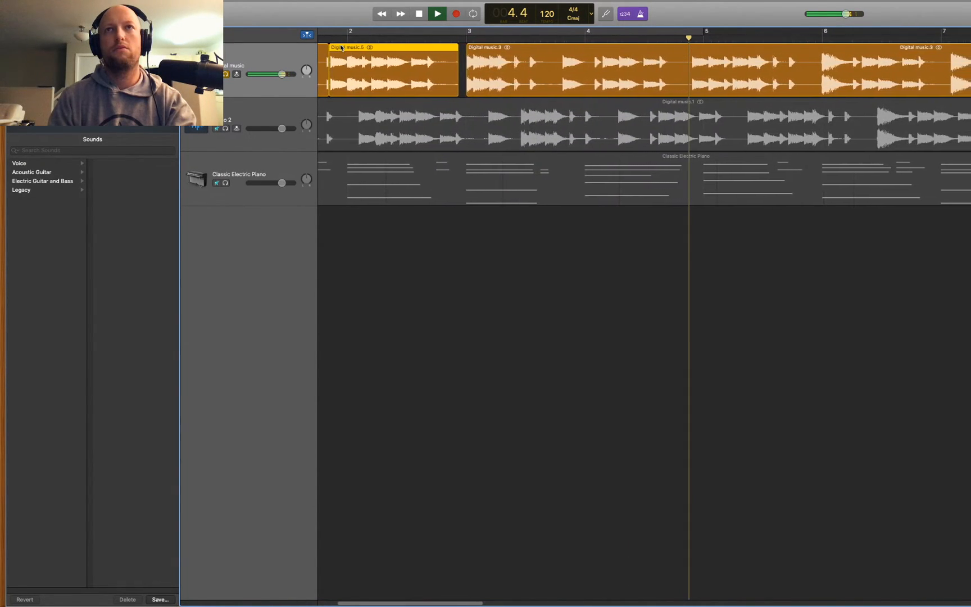
key("space")
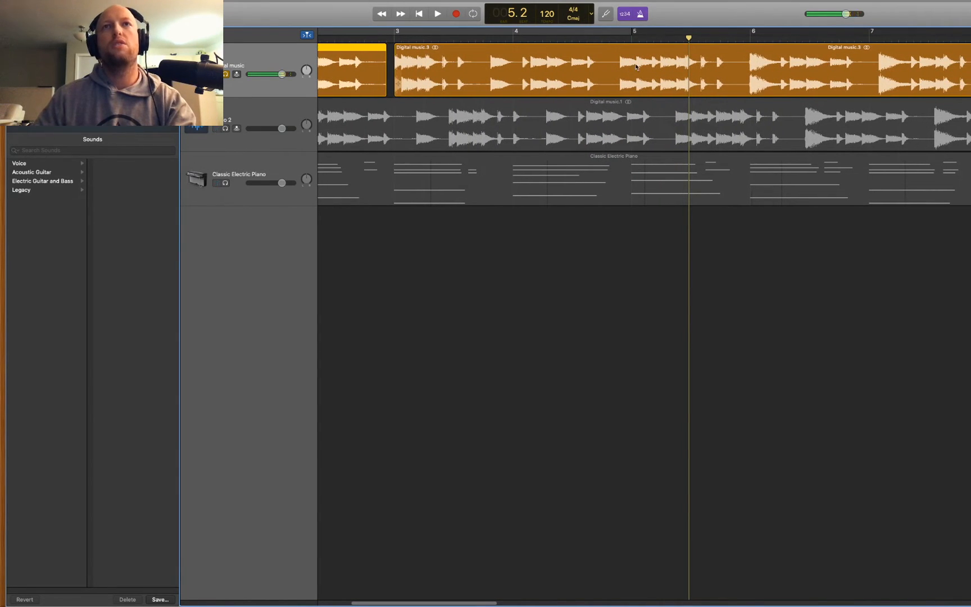
Step: Split the Digital music part that starts at bar 3 just before the note slightly after bar 5
left_click(635, 45)
key("space")
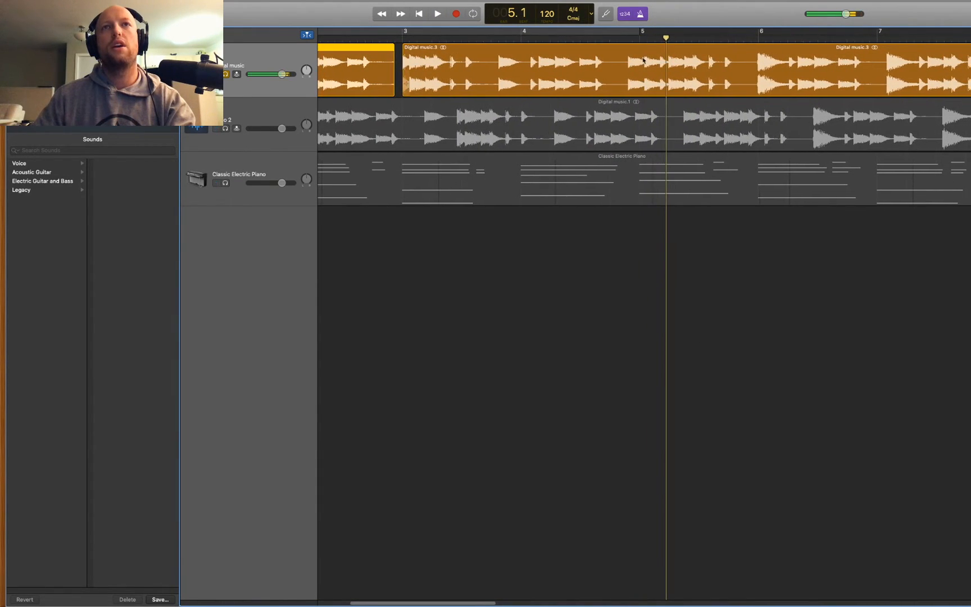
left_click(642, 39)
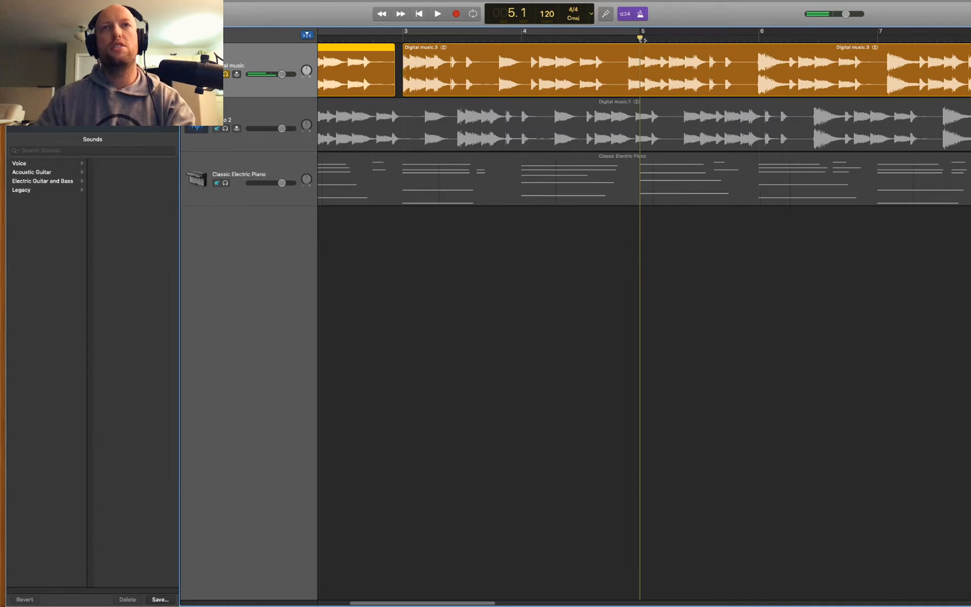
scroll(642, 40, "up", 5)
scroll(637, 54, "down", 3)
scroll(635, 58, "right", 7)
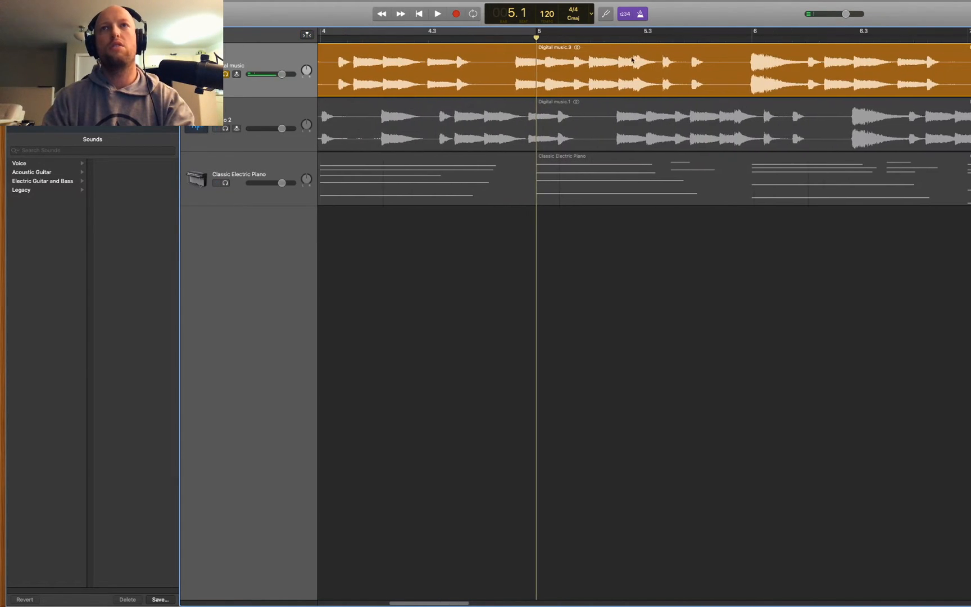
left_click_drag(537, 38, 544, 40)
right_click(545, 67)
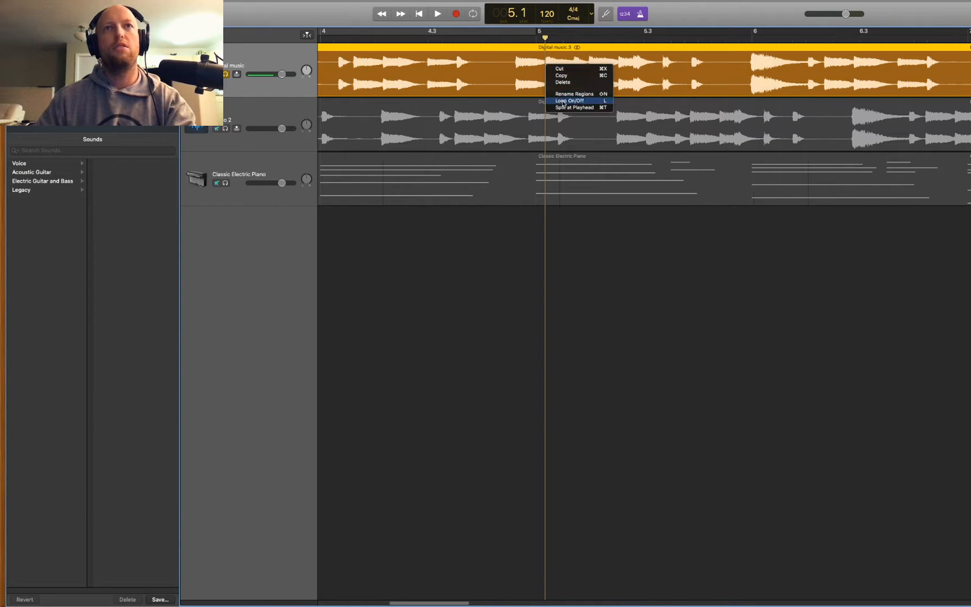
left_click(573, 111)
Step: Trim the earlier part's end to bar 5, move the split-off part to bar 5, and play from bar 4 to check the join
mouse_move(548, 86)
left_mouse_down()
mouse_move(524, 88)
mouse_move(537, 88)
left_mouse_up()
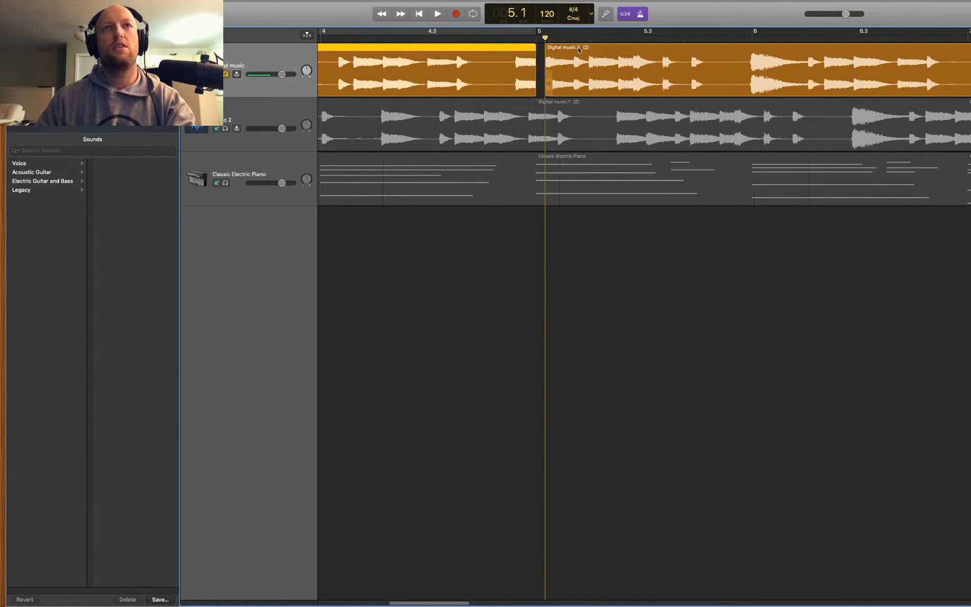
left_click_drag(579, 49, 571, 49)
left_click(372, 38)
key("space")
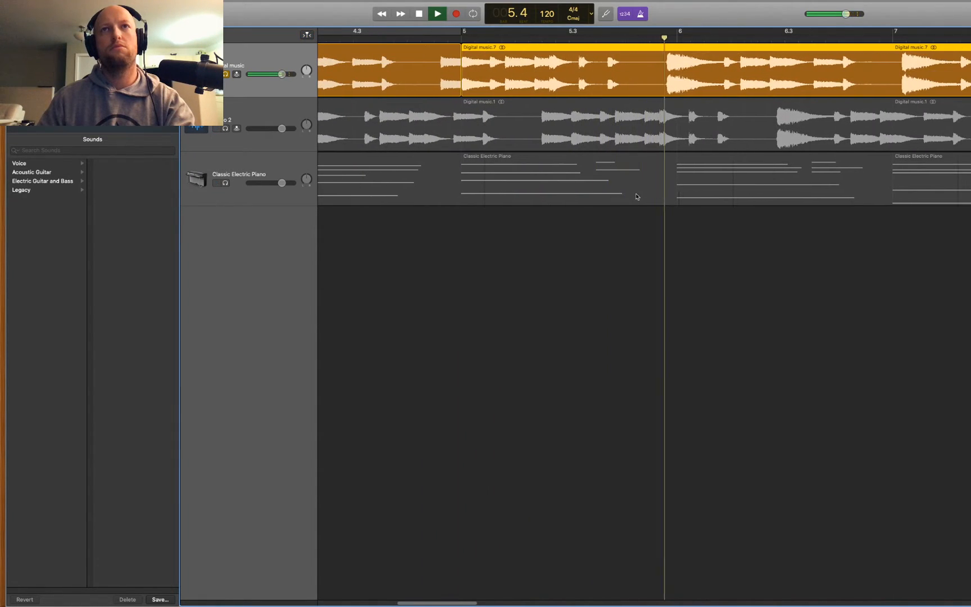
key("space")
Step: Split the part just before the loud note ahead of bar 6 and shift the new part so the note lands on bar 6, checking by playback
left_click(591, 38)
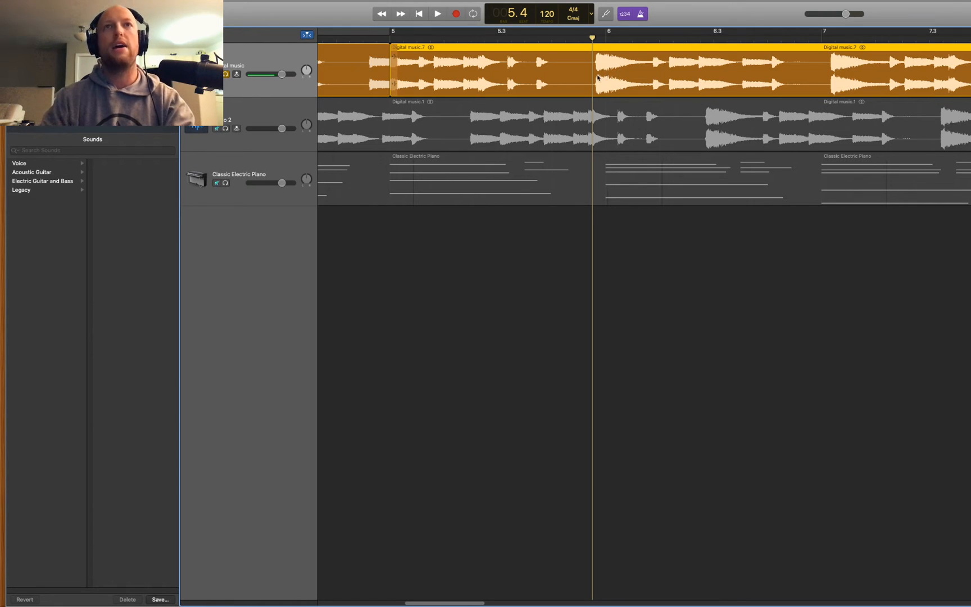
right_click(593, 79)
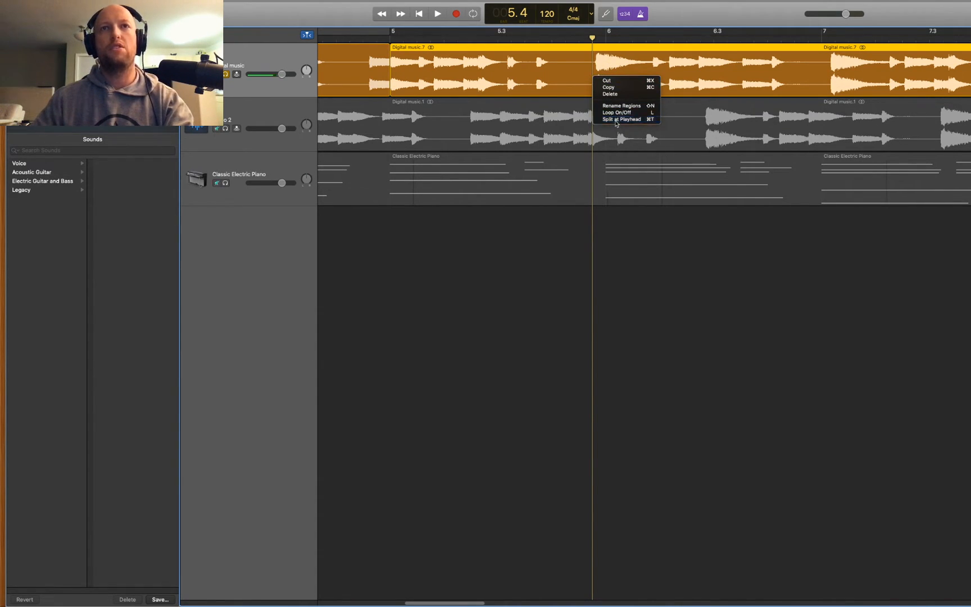
left_click(616, 120)
left_click_drag(620, 50, 625, 49)
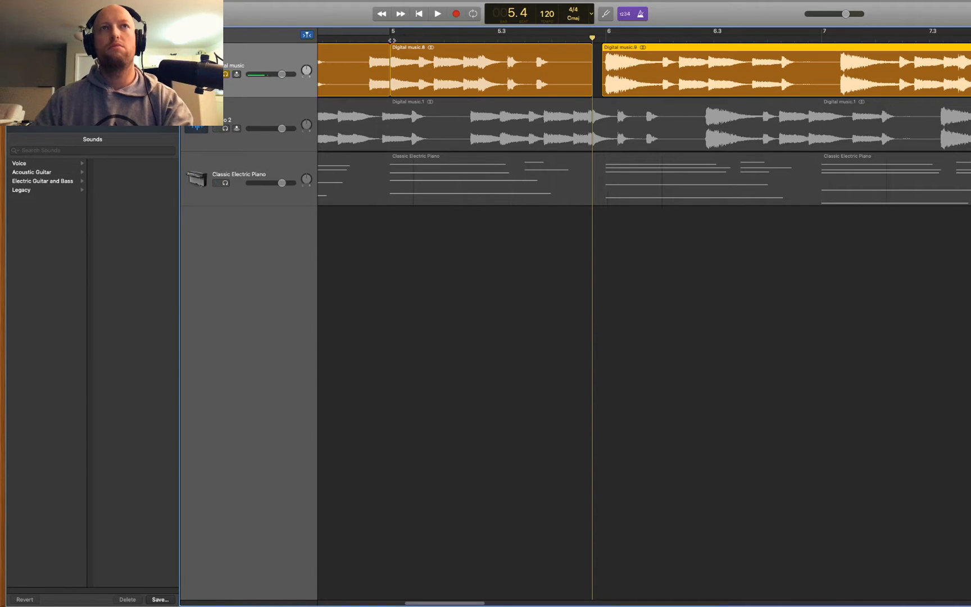
key("space")
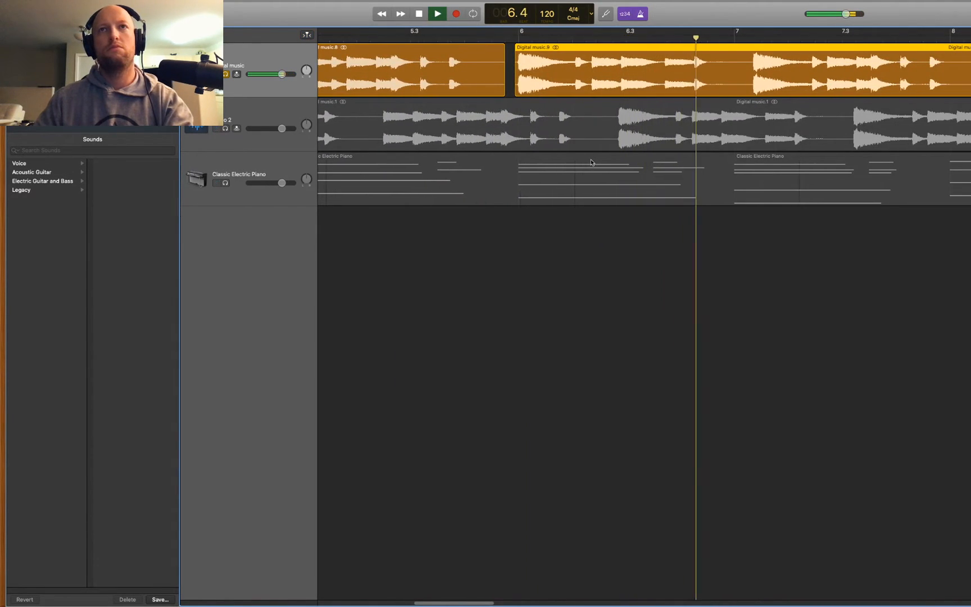
key("space")
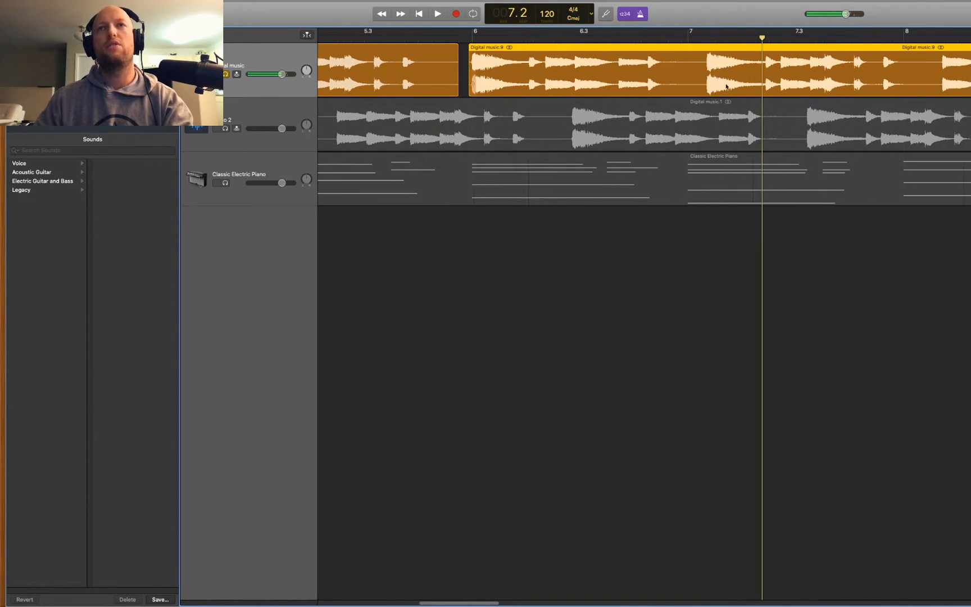
Step: Split just before the loud note after bar 7, shift the new part so the note lands on bar 7, and play from beat 4 of bar 5
left_click(706, 40)
right_click(704, 58)
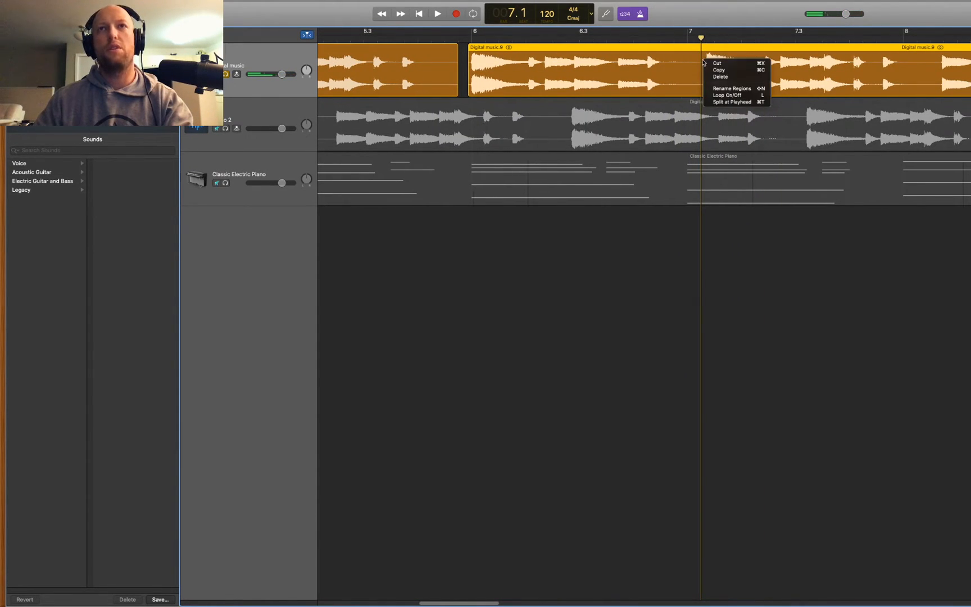
left_click(731, 102)
left_click_drag(731, 47, 712, 48)
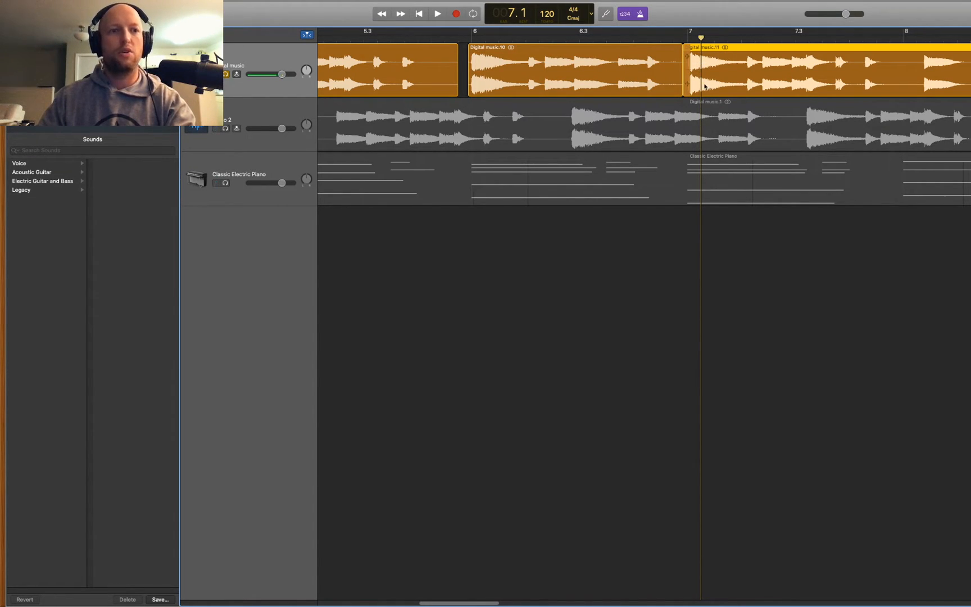
left_click(425, 41)
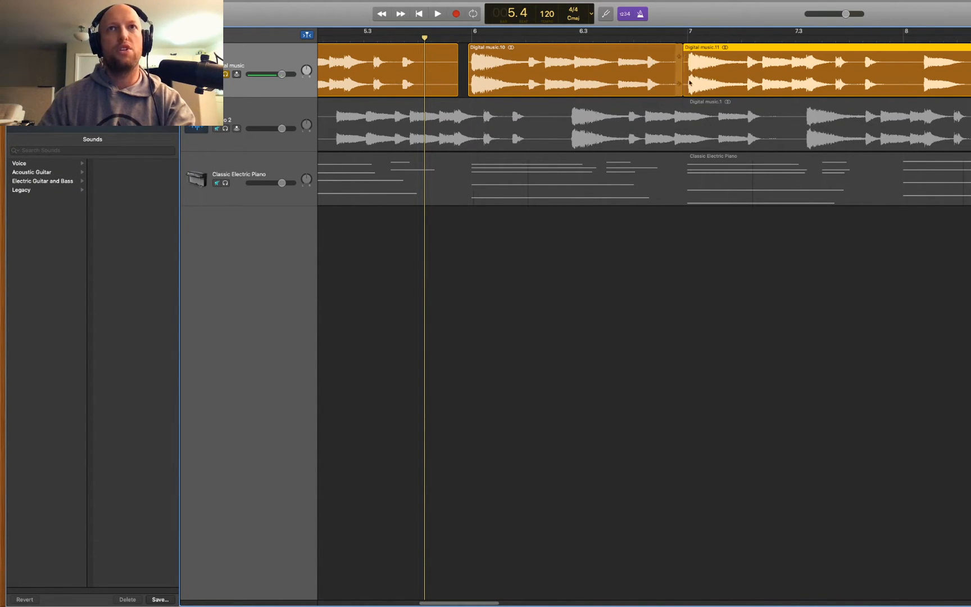
key("space")
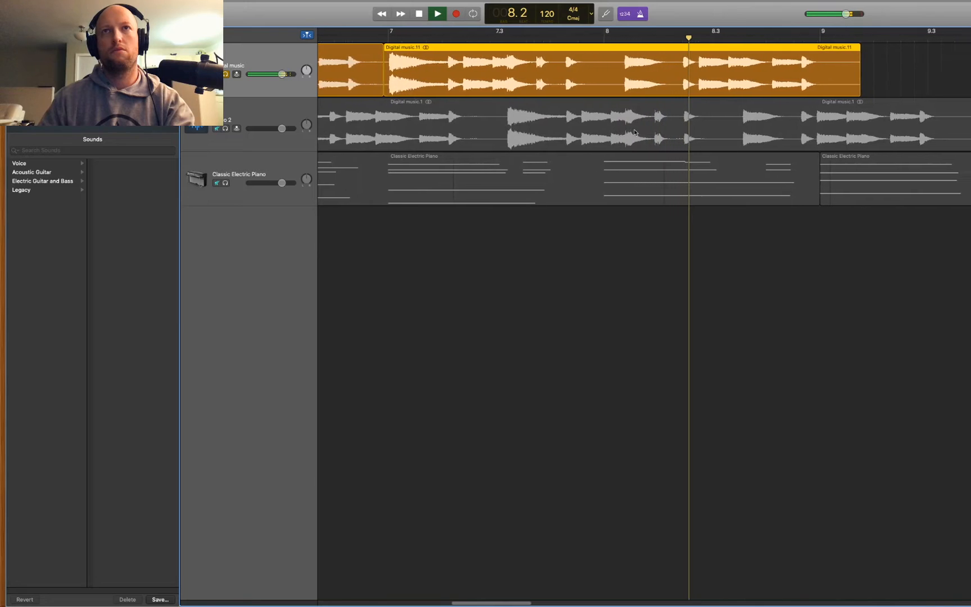
key("space")
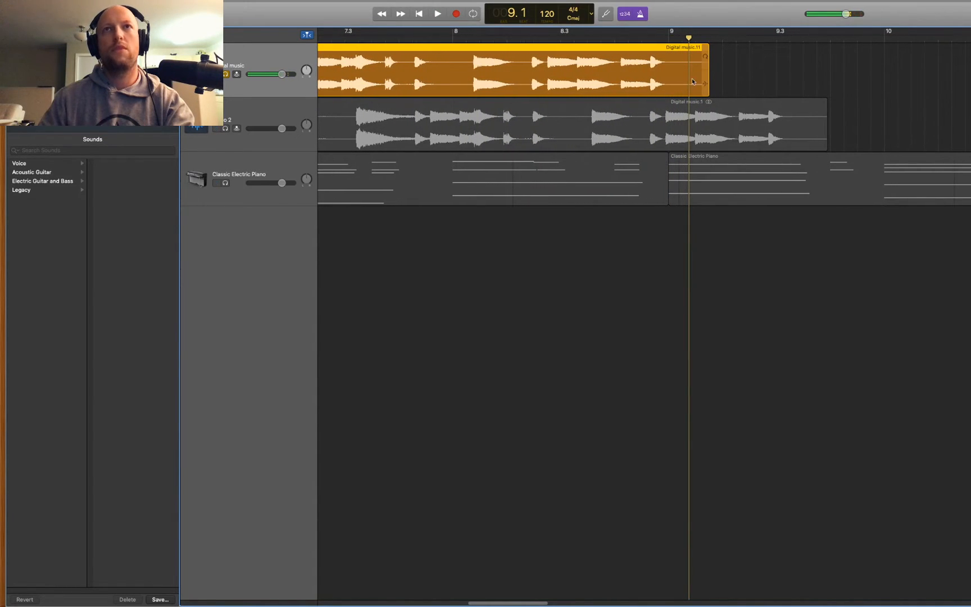
Step: Trim the end of the last Digital music part to bar 9 and play the edited track from the beginning to check its timing
left_click_drag(707, 87, 667, 87)
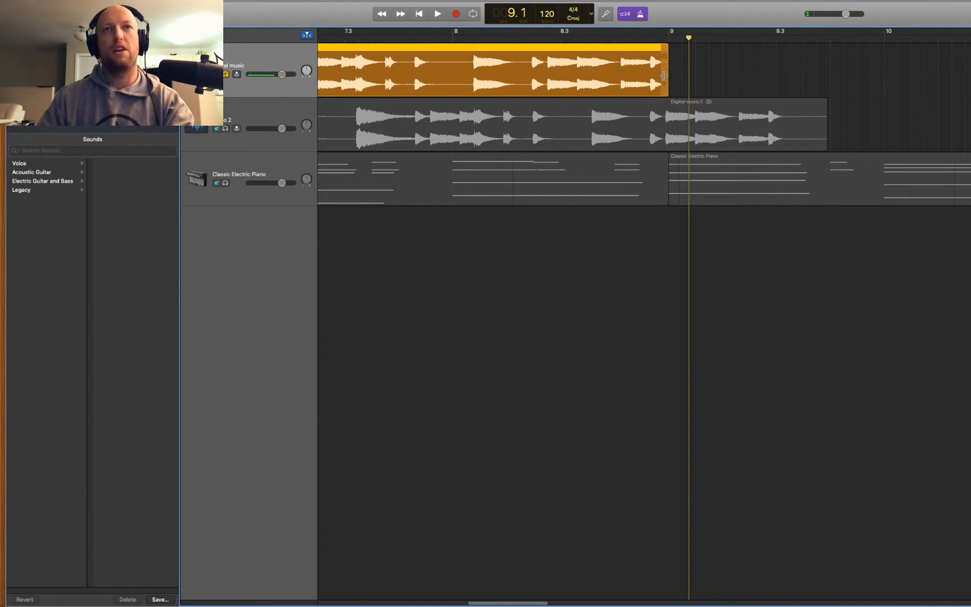
scroll(664, 76, "down", 5)
scroll(664, 76, "left", 6)
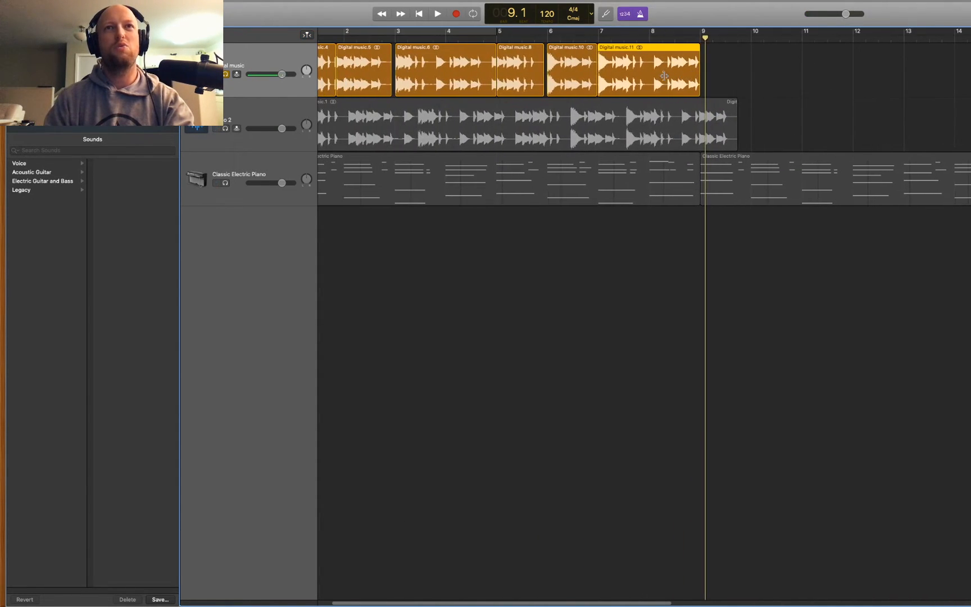
scroll(663, 76, "down", 3)
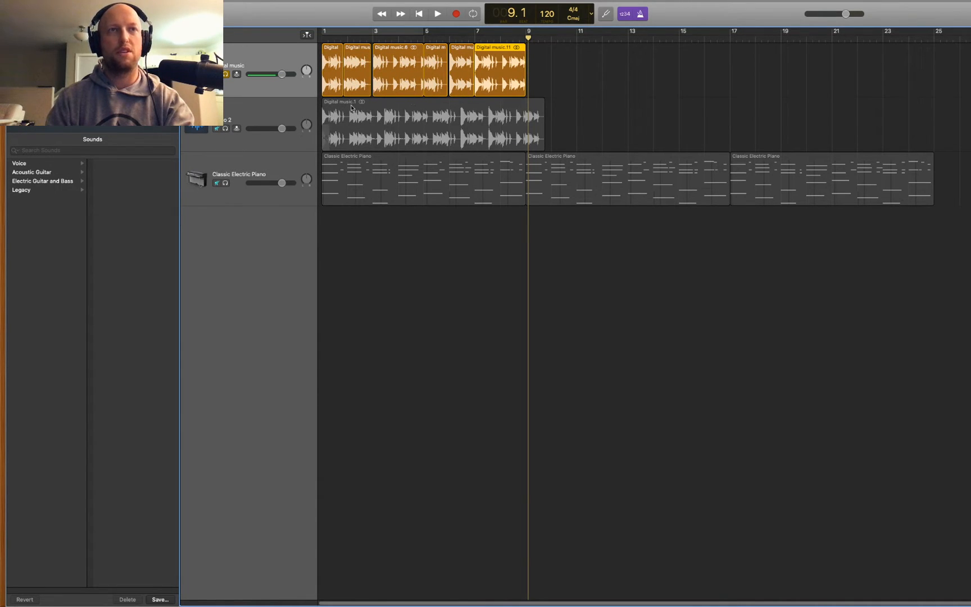
key("Return")
key("space")
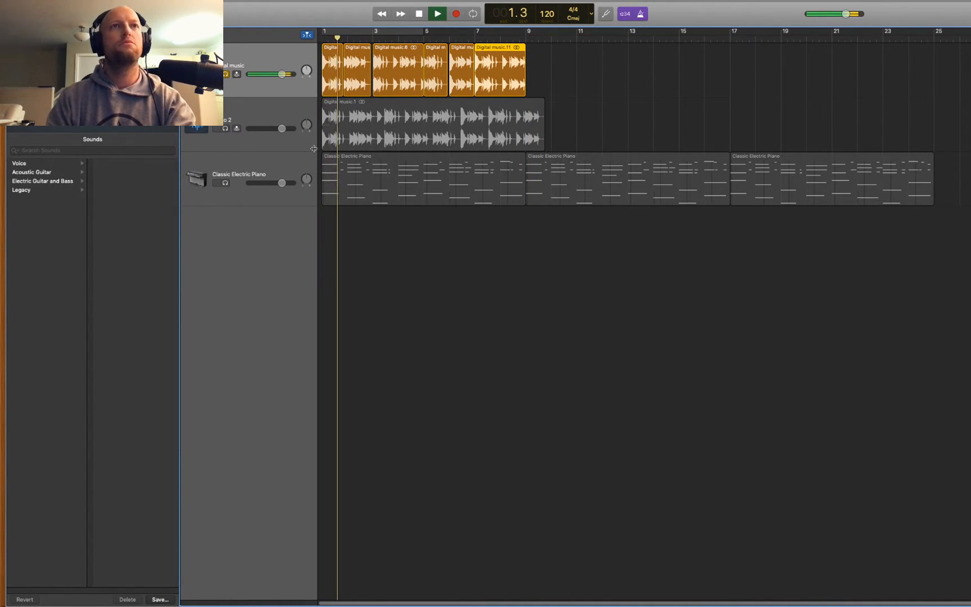
scroll(337, 107, "up", 5)
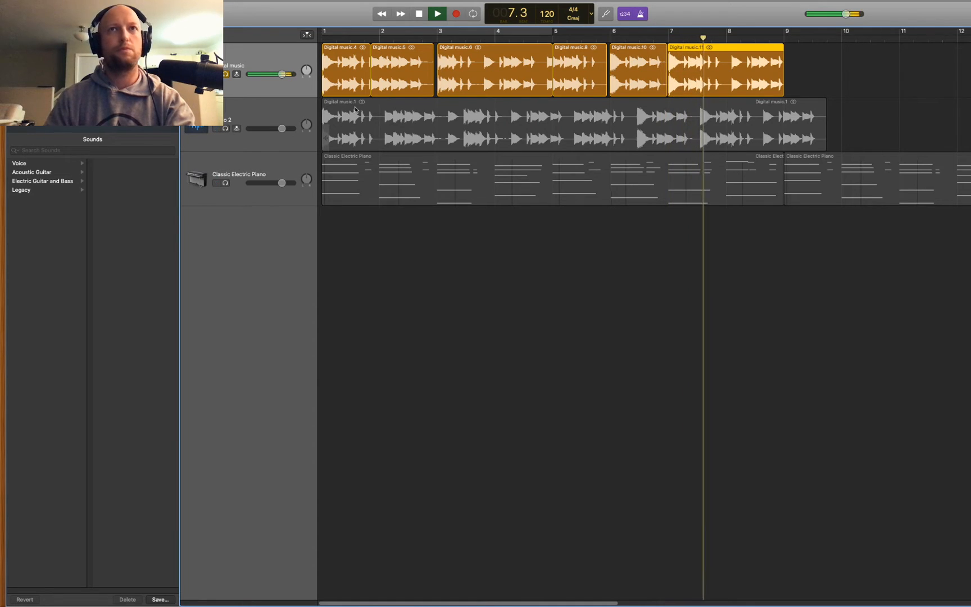
key("space")
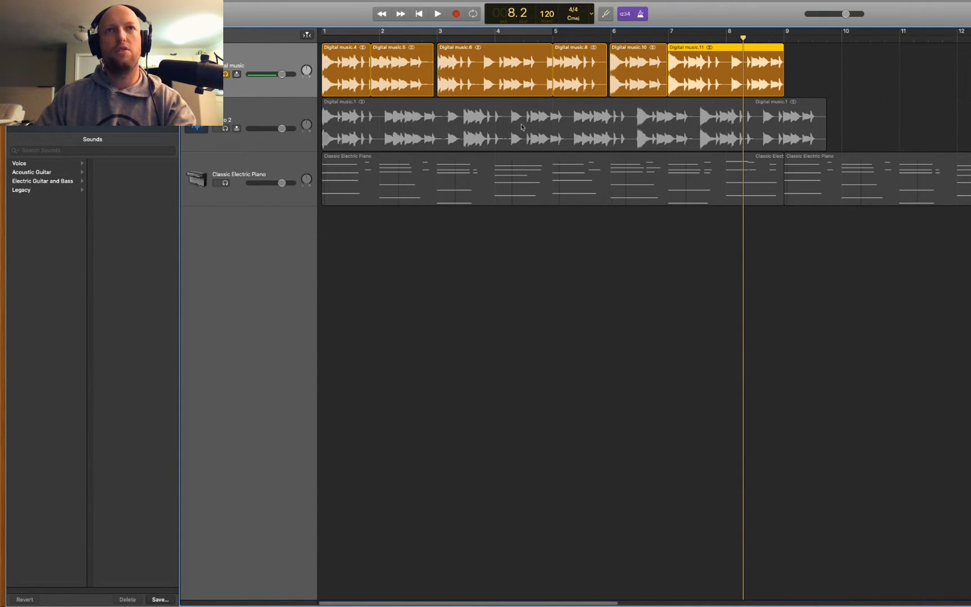
left_click(297, 110)
key("alt+super+a")
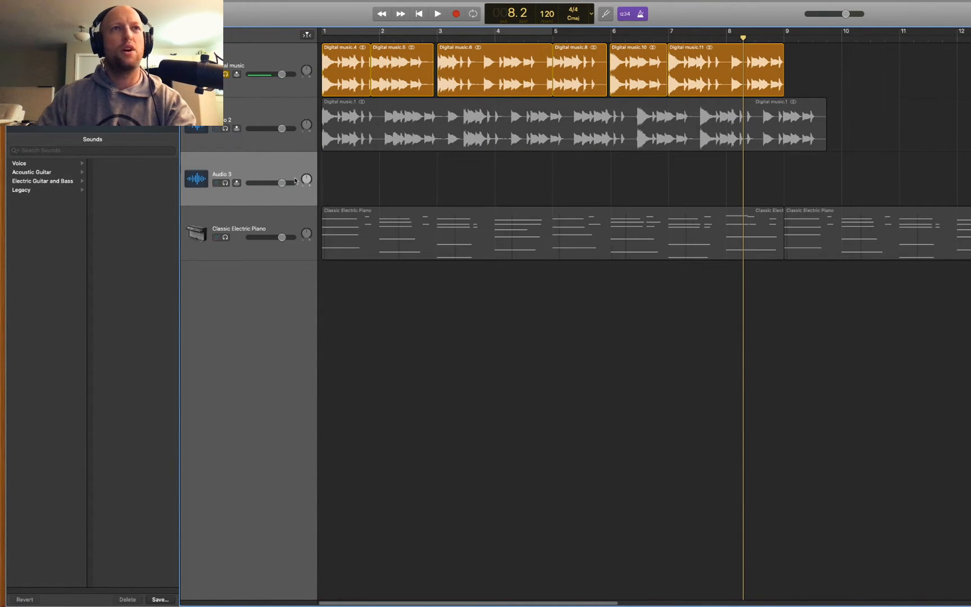
key("super+z")
Step: Duplicate the Classic Electric Piano track as an empty track and turn off solo on the Digital music track
left_click(288, 166)
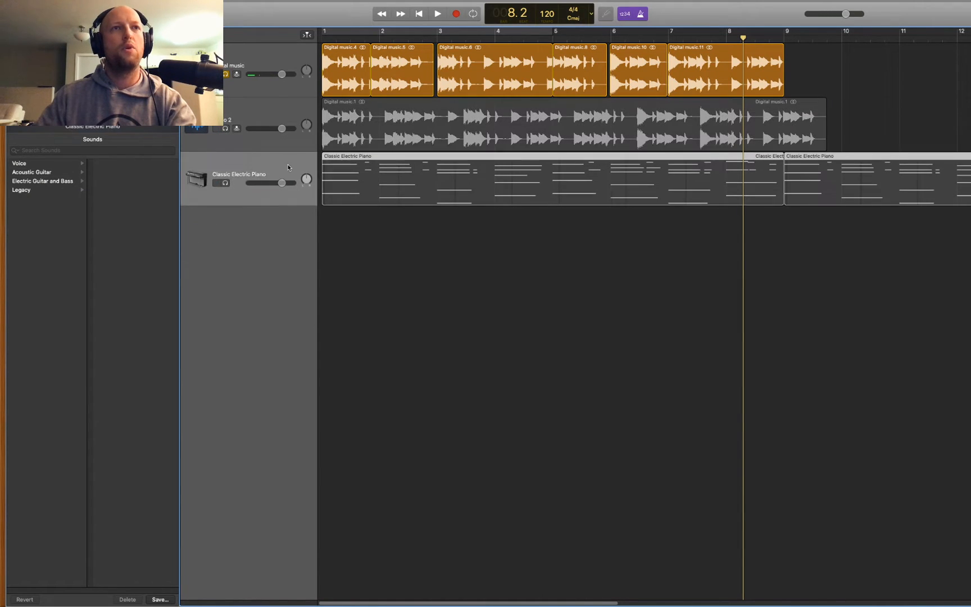
key("super+d")
left_click(217, 237)
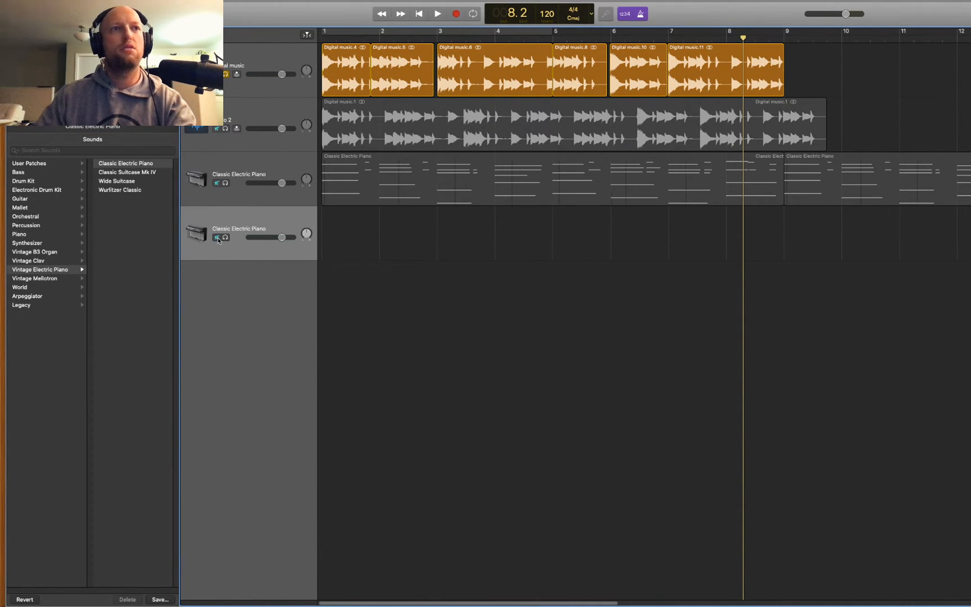
left_click(226, 74)
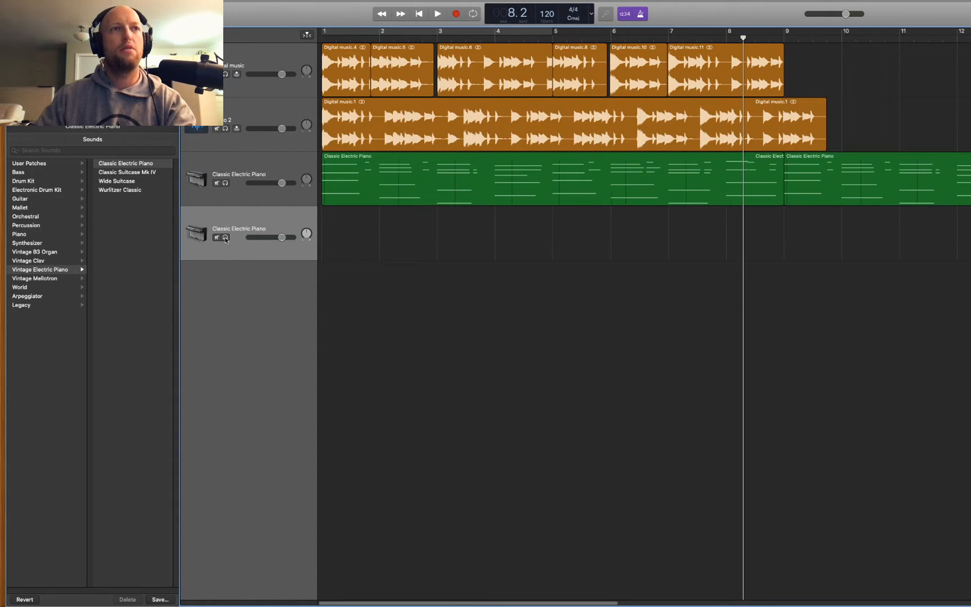
Step: Solo the new empty track, return to the beginning and change its sound to Steinway Grand Piano
left_click(225, 237)
key("Return")
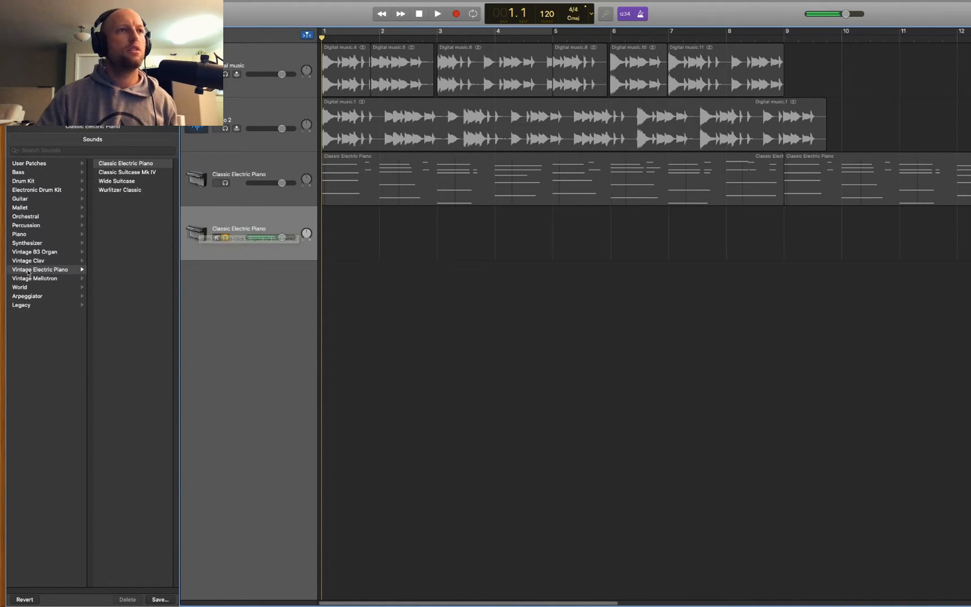
left_click(45, 218)
left_click(39, 235)
left_click(111, 165)
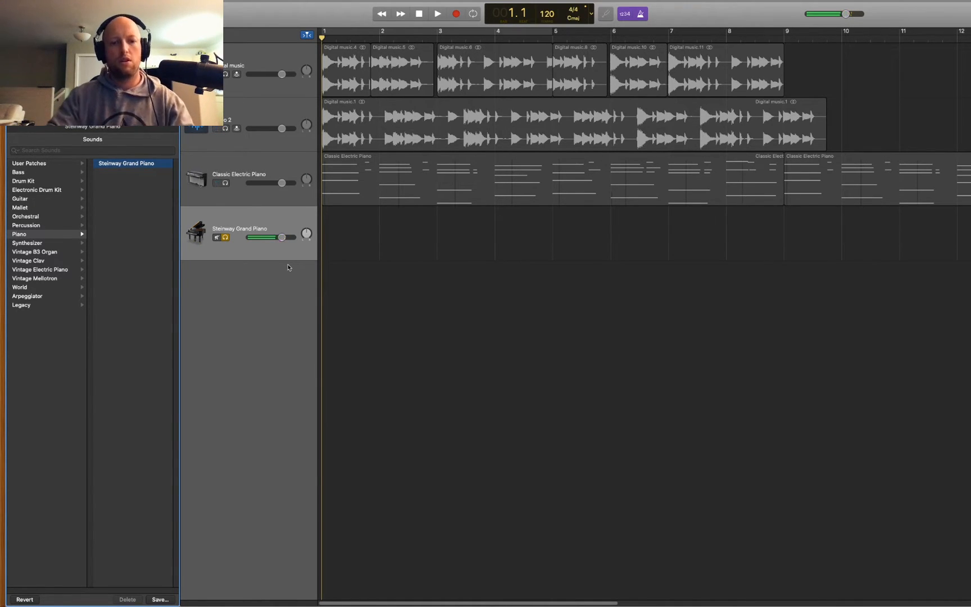
Step: Solo the Digital music track, play its opening briefly, and turn its solo off again
left_click(236, 74)
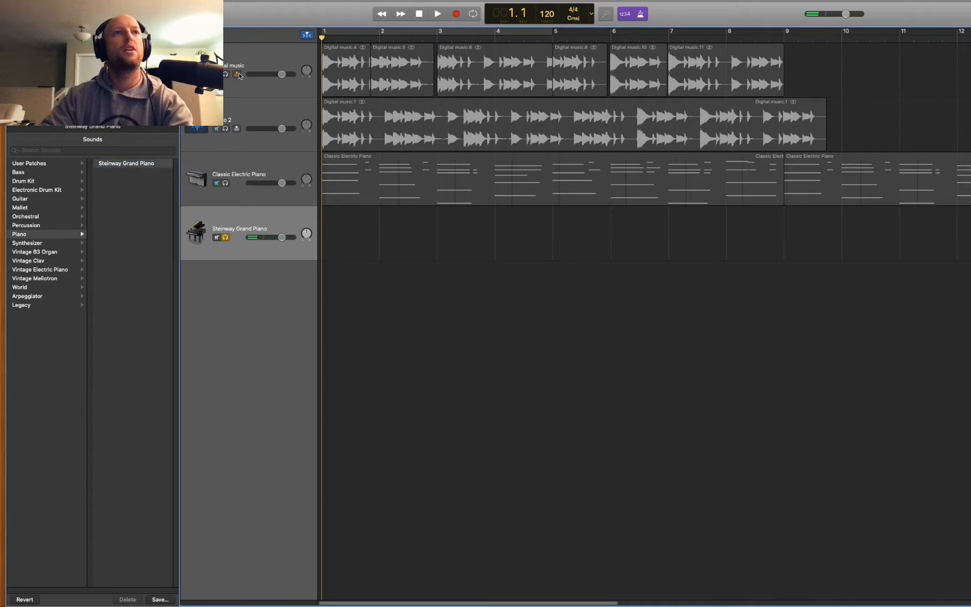
left_click(226, 76)
key("space")
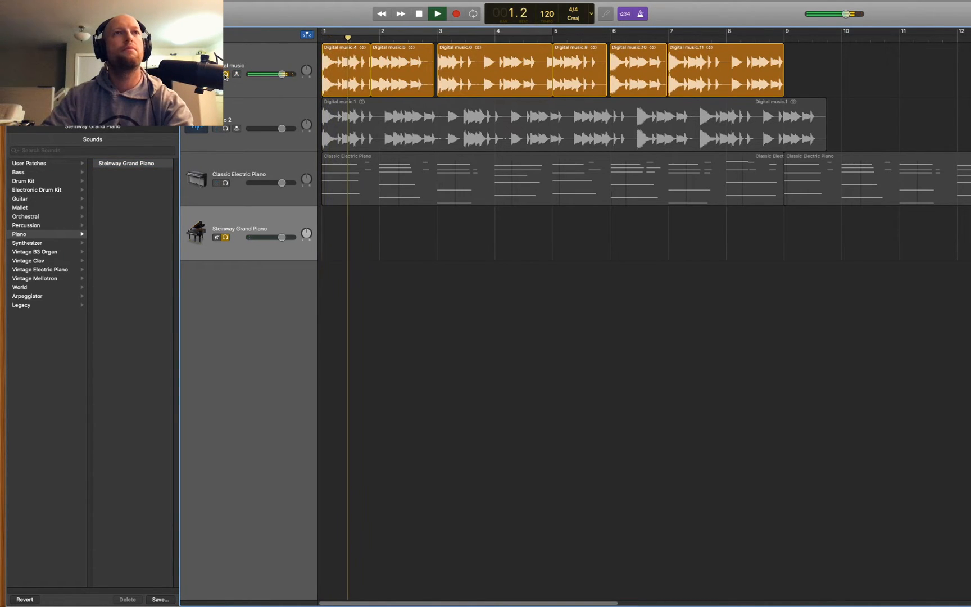
key("space")
left_click(225, 75)
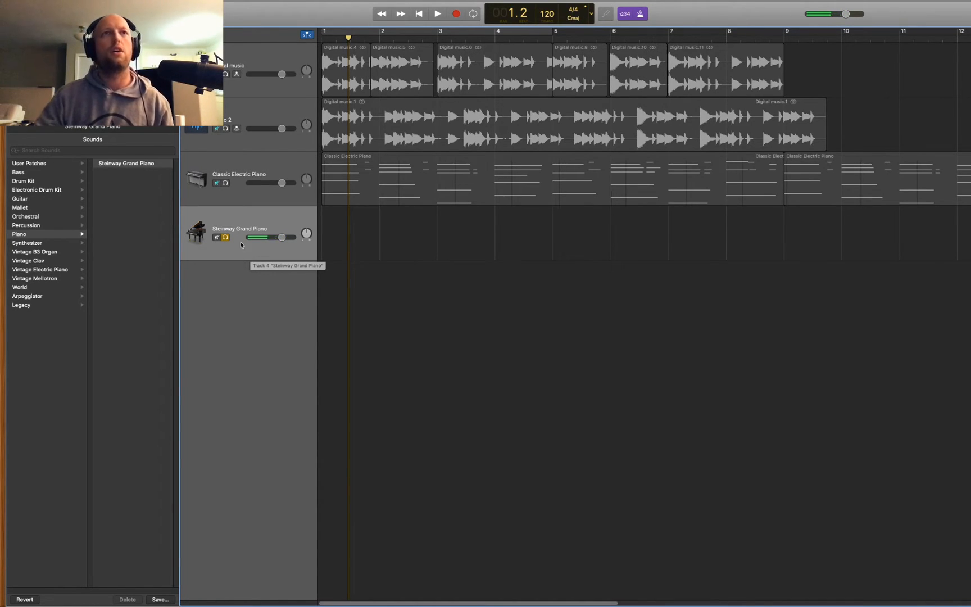
key("Return")
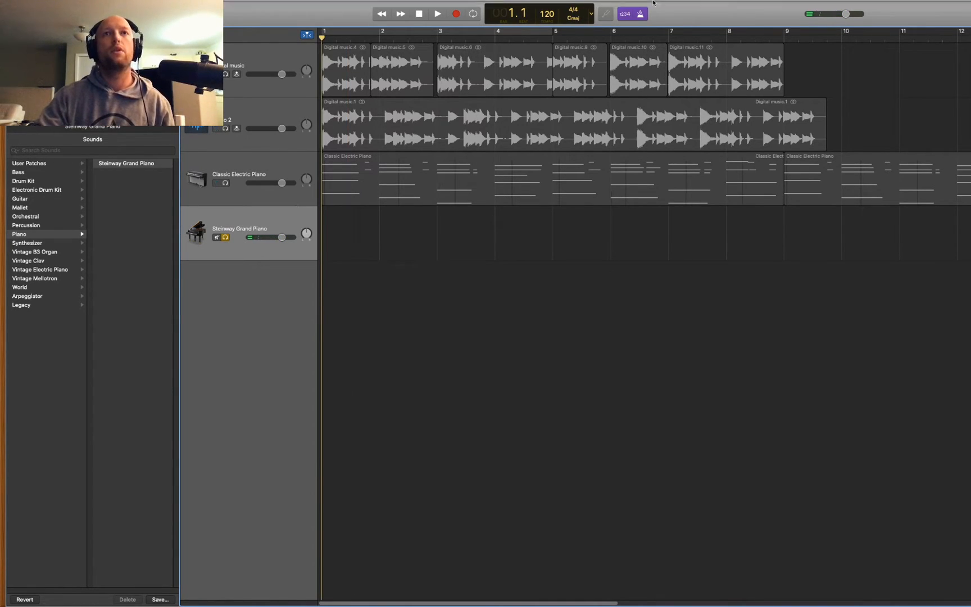
left_click(456, 16)
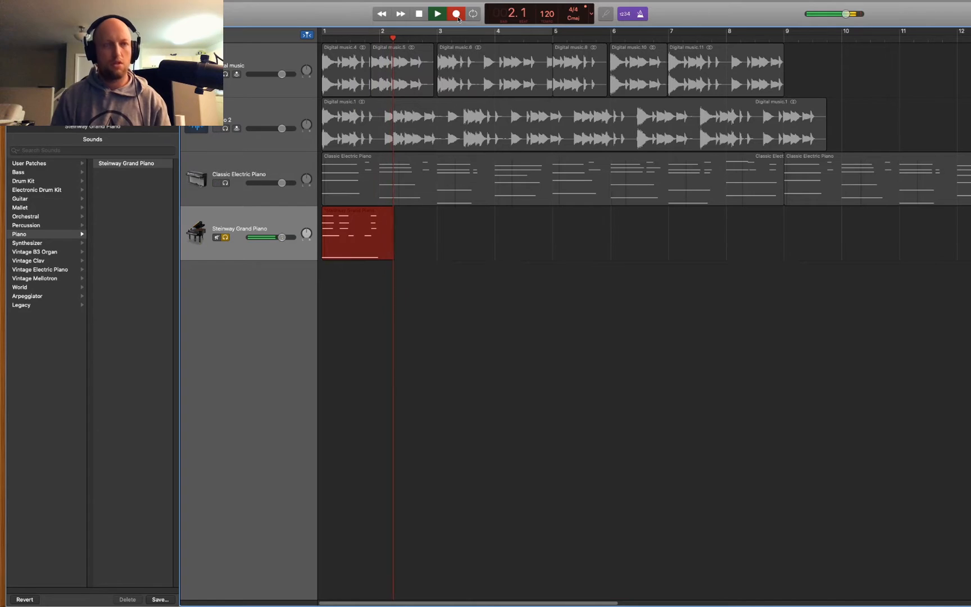
left_click(457, 16)
key("Delete")
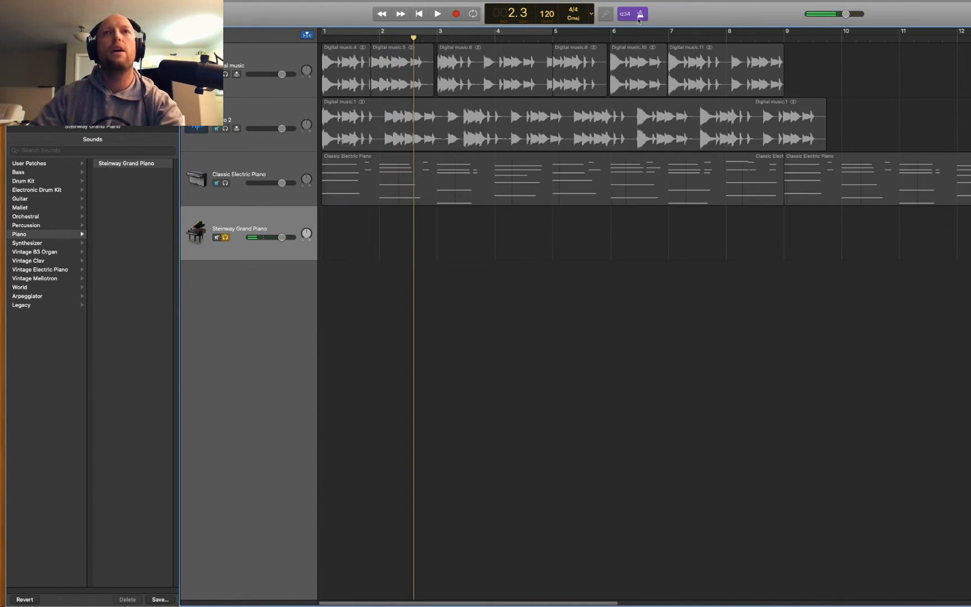
Step: Set the count-in to 1 Bar with the metronome on and lower the Steinway Grand Piano track's volume slightly
left_click(643, 17)
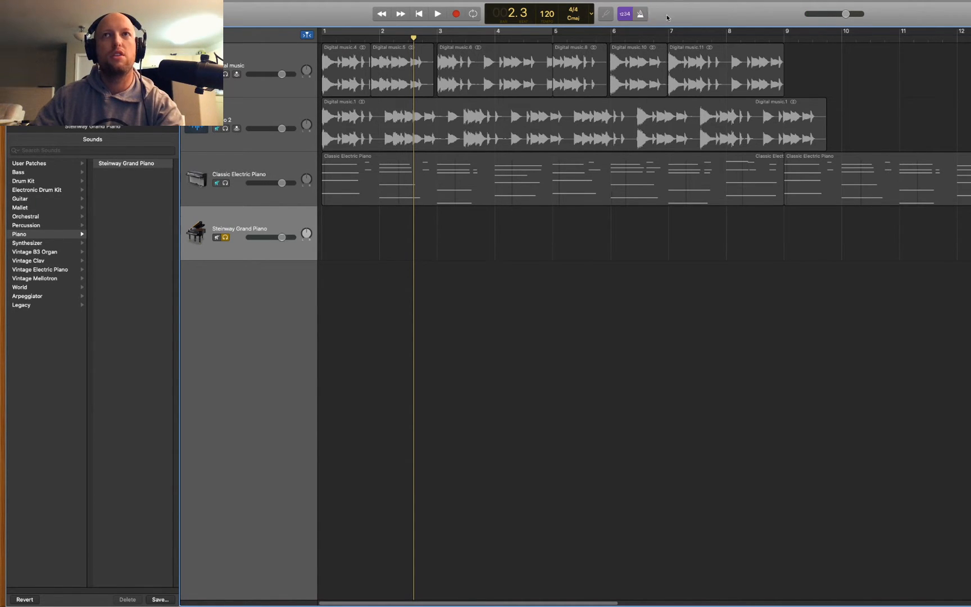
left_click(626, 15)
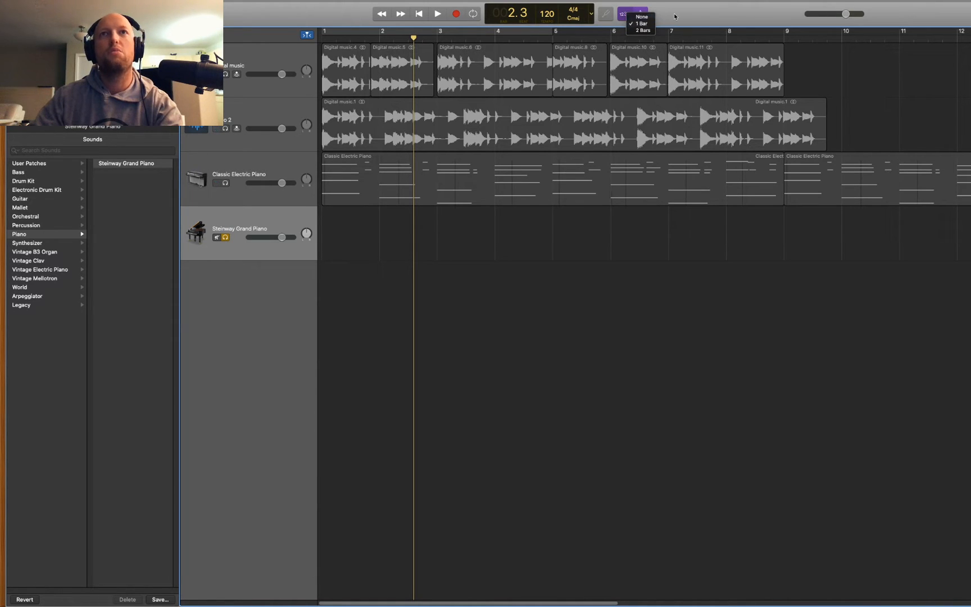
left_click(647, 23)
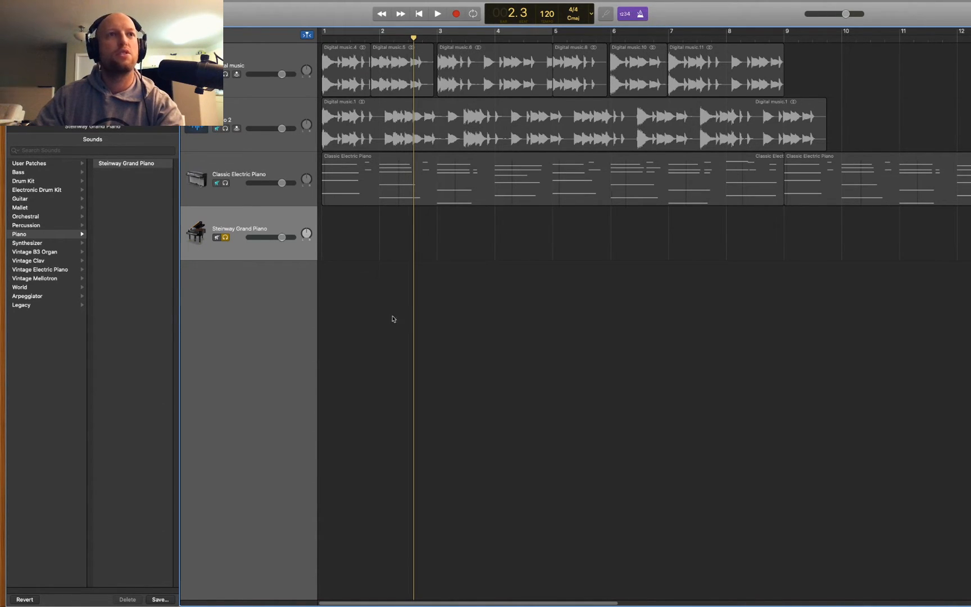
left_click_drag(280, 240, 276, 240)
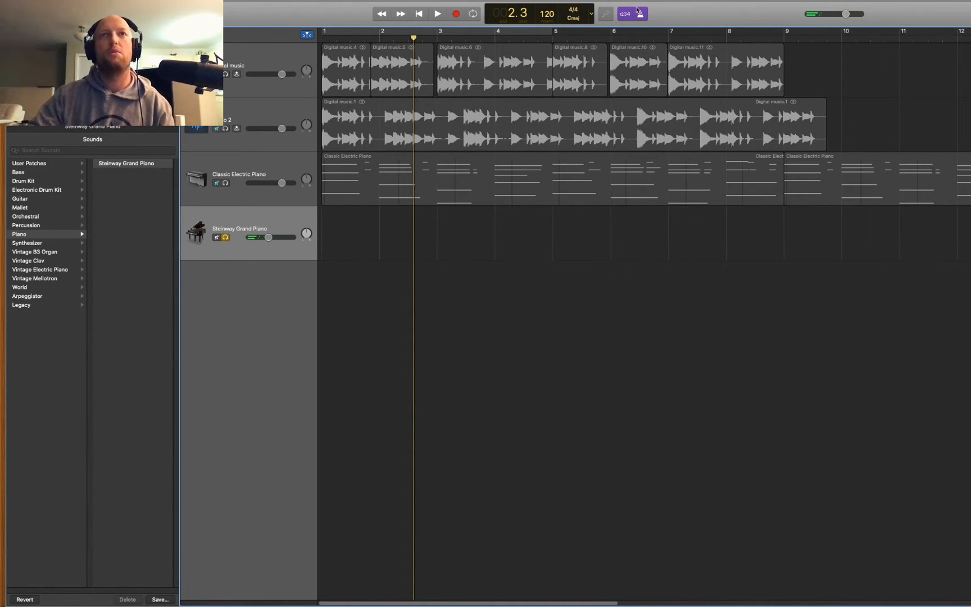
Step: Record a MIDI part on the Steinway Grand Piano track from the beginning to about beat 3 of bar 9
left_click(418, 14)
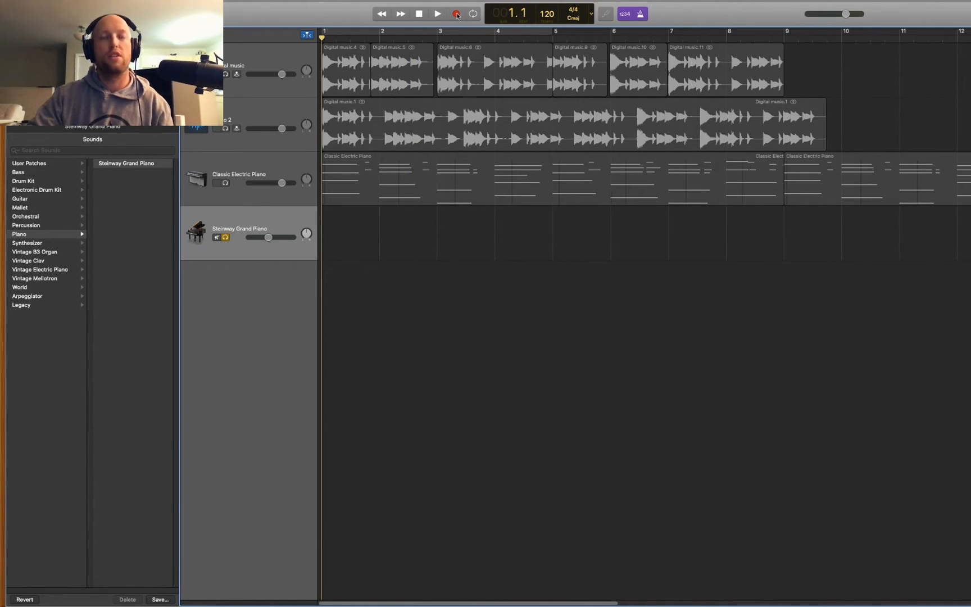
left_click(456, 14)
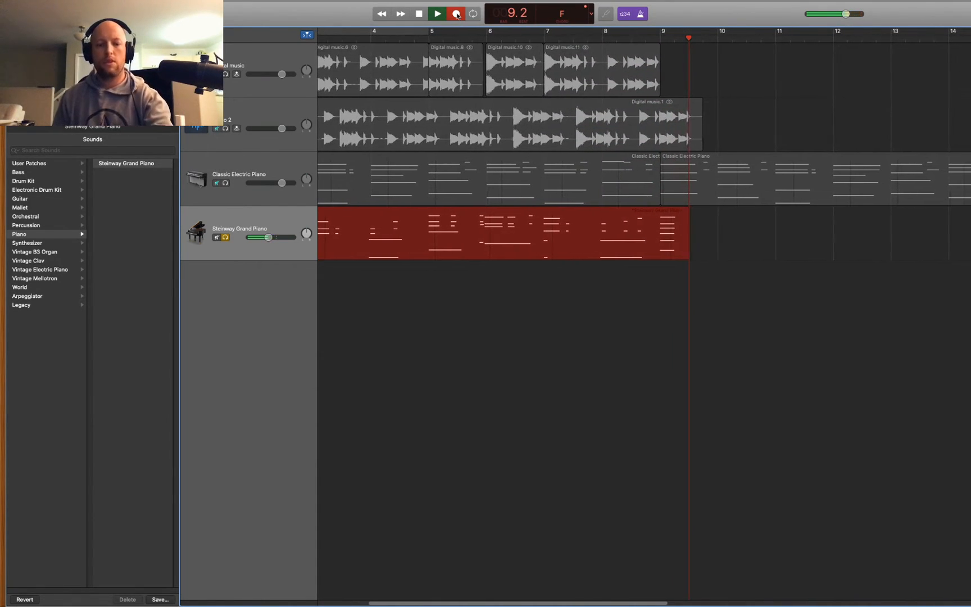
key("space")
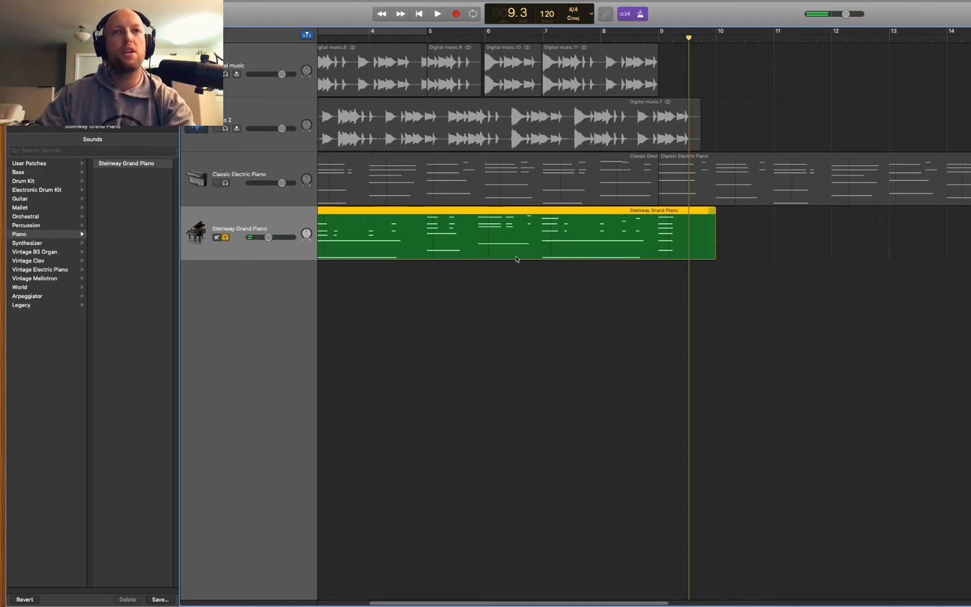
Step: Open the recorded Steinway Grand Piano region in the Piano Roll and quantize all its notes to 1/8 Note
left_click(472, 40)
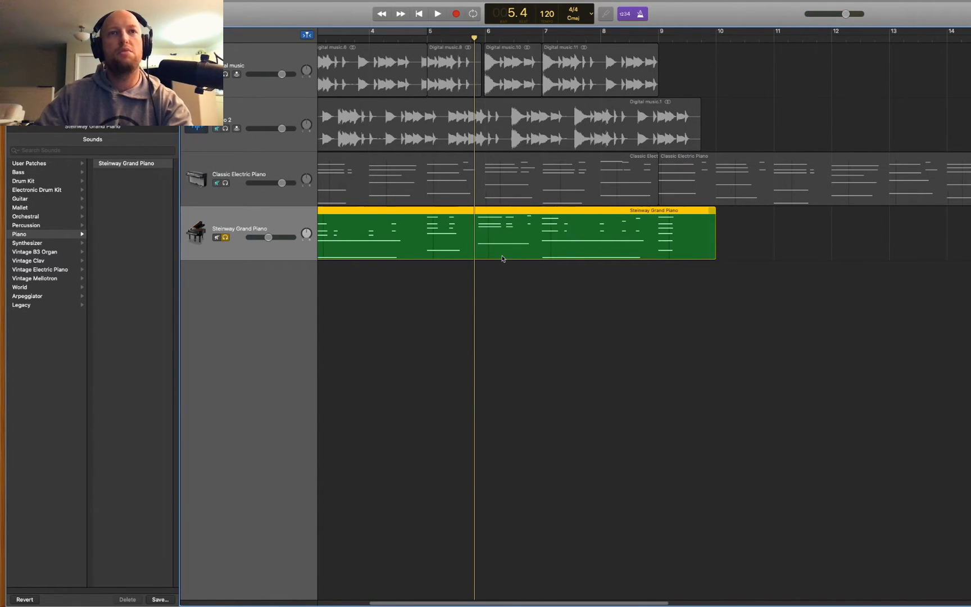
scroll(503, 259, "left", 1)
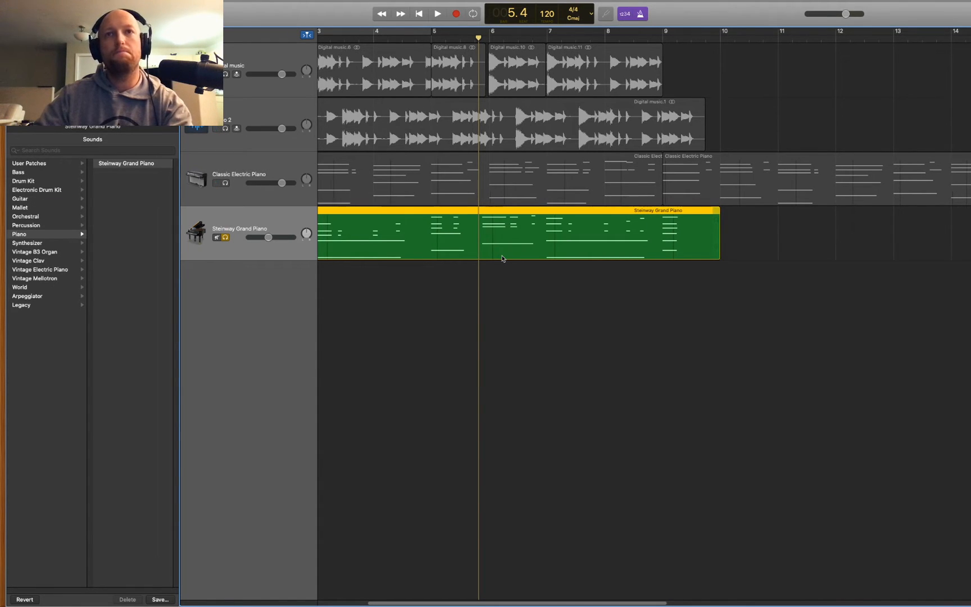
scroll(502, 258, "left", 5)
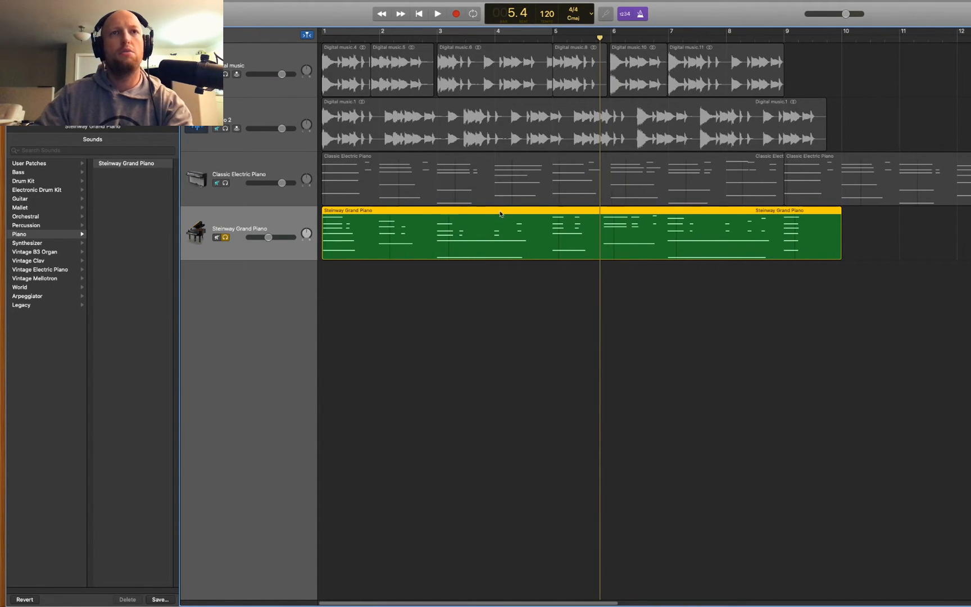
double_click(500, 214)
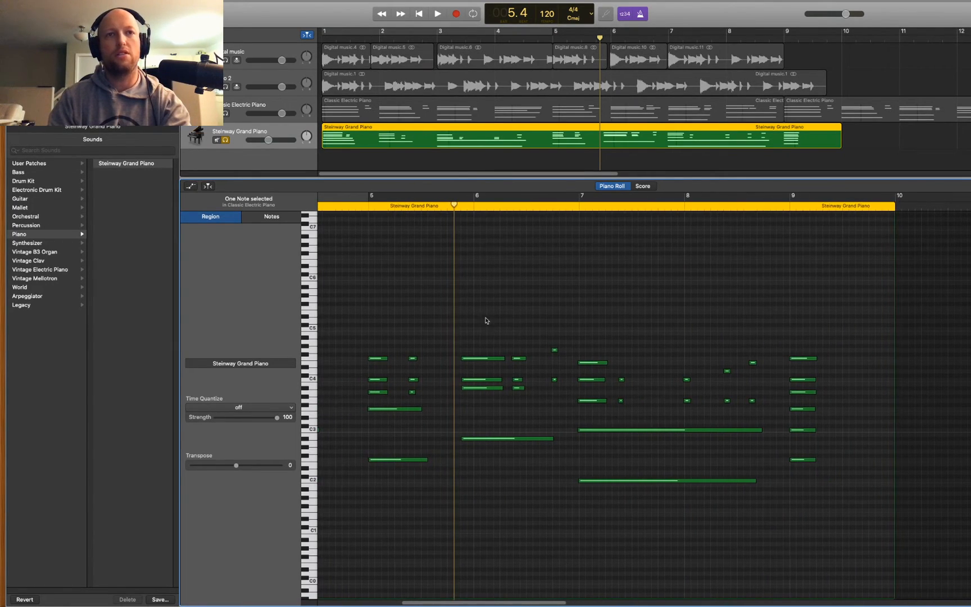
key("super+a")
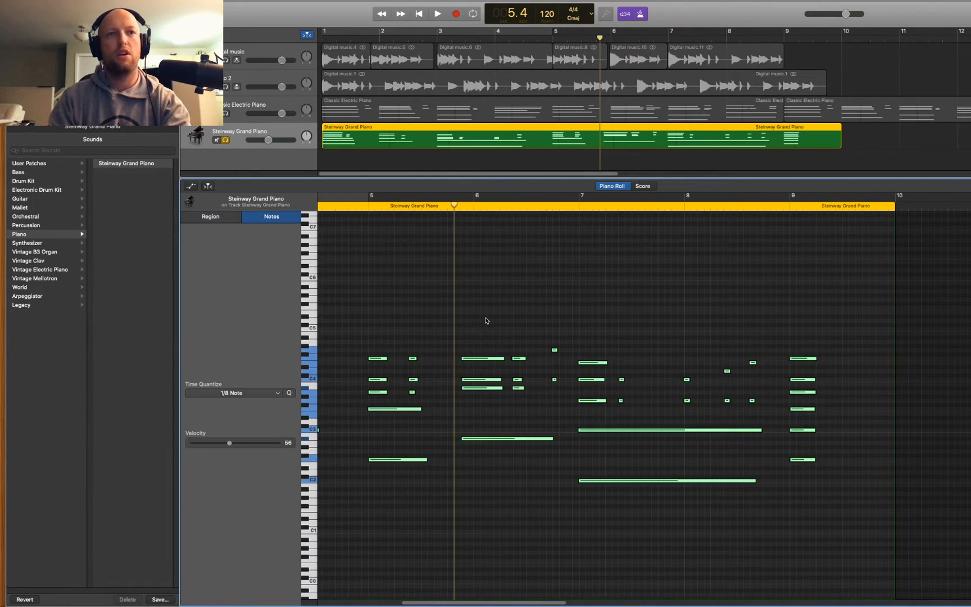
left_click(269, 395)
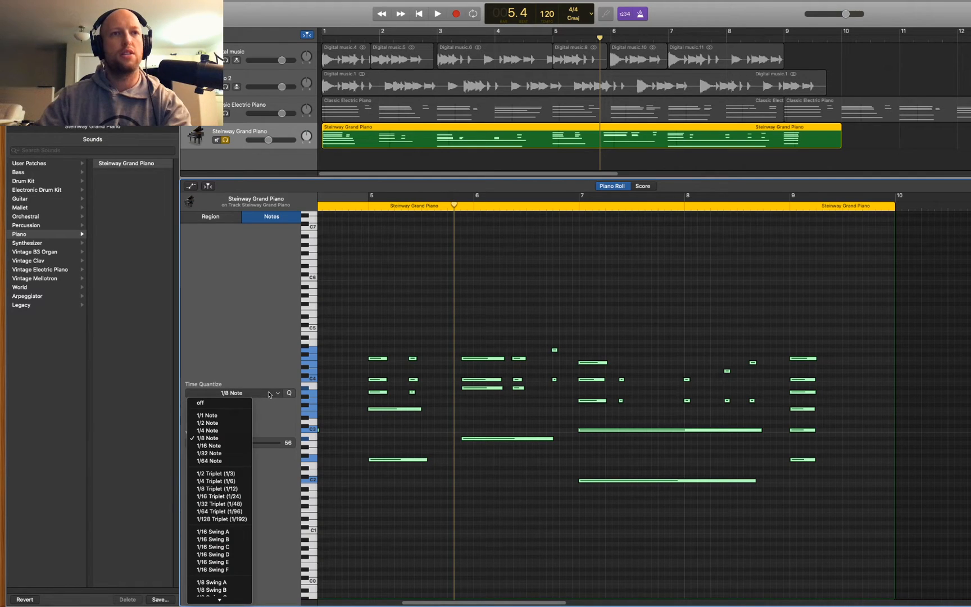
left_click(227, 438)
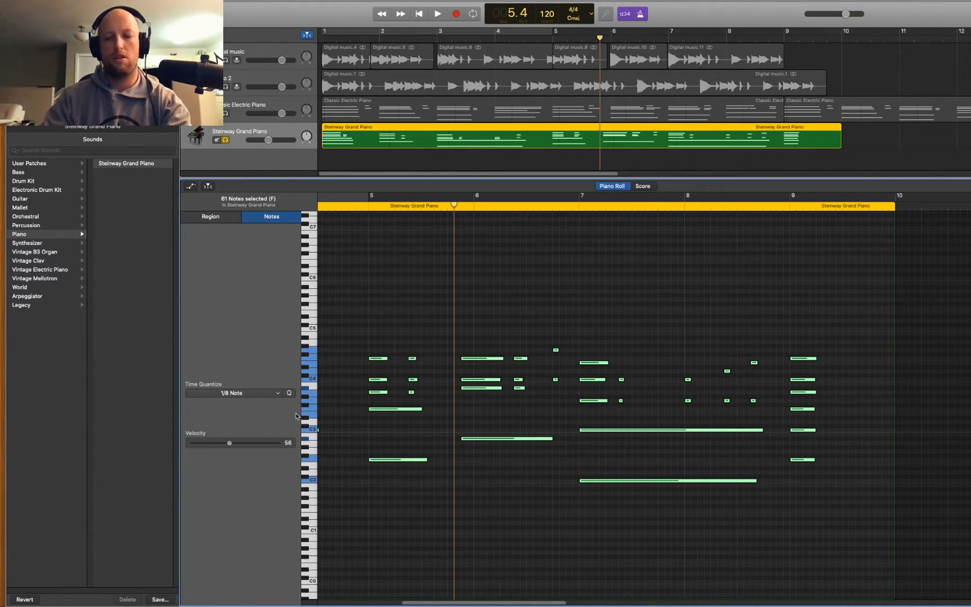
Step: Raise the Steinway Grand Piano track's volume slightly and play the quantized part from the beginning into bar 7
key("Return")
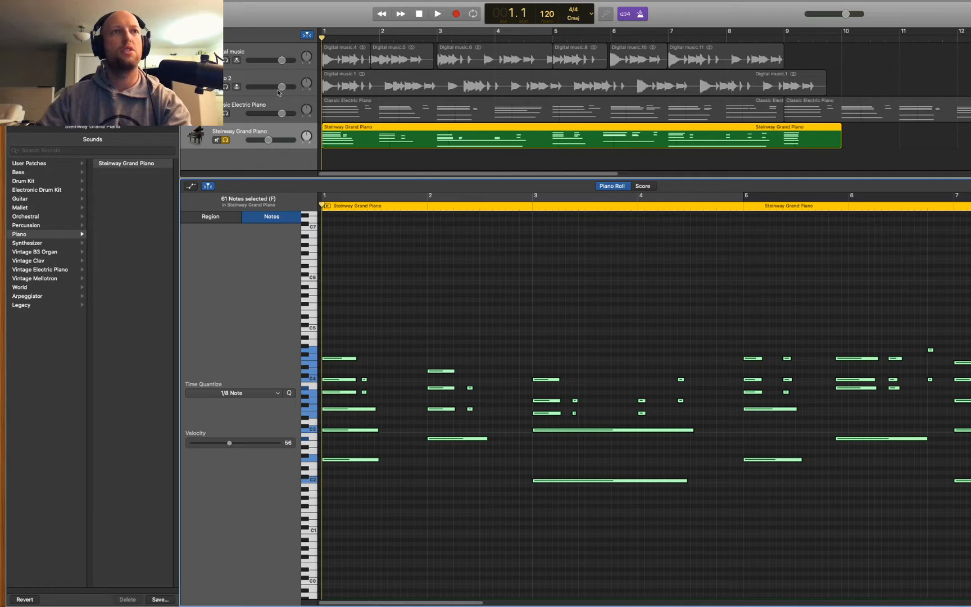
left_click_drag(268, 140, 273, 140)
key("space")
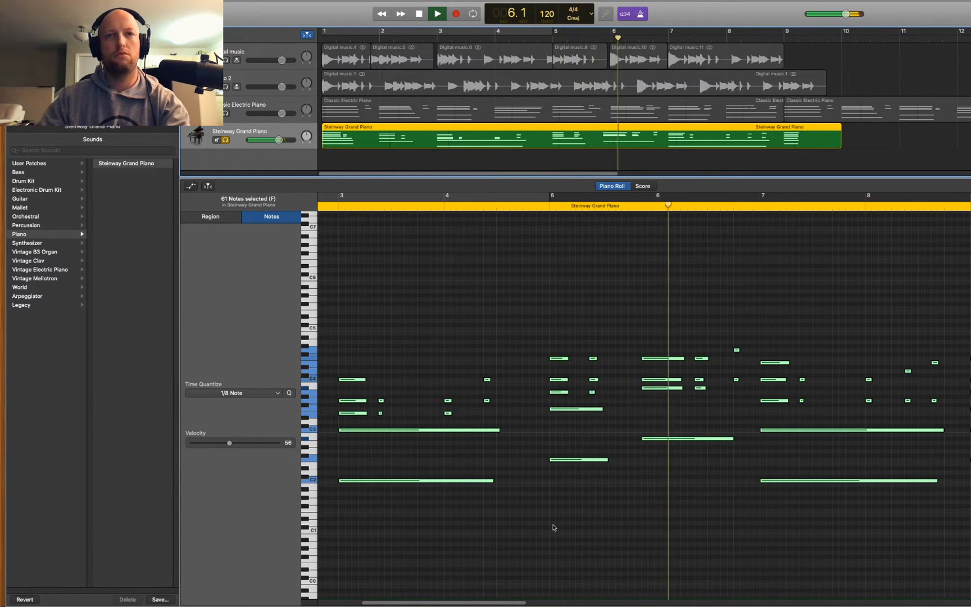
key("space")
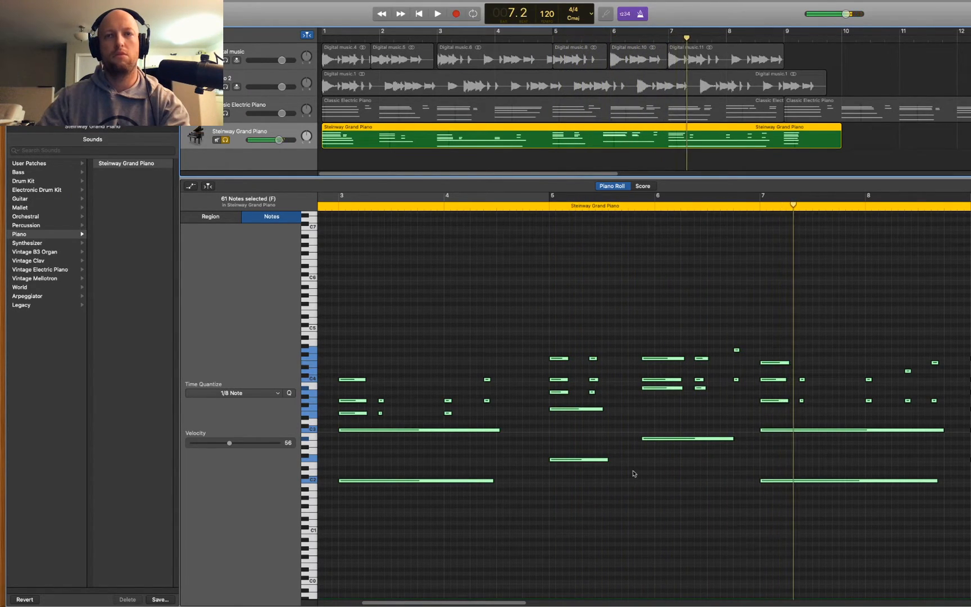
Step: Move the playhead to the chord just before bar 6 and to bar 6 itself to compare their positions
left_click(641, 206)
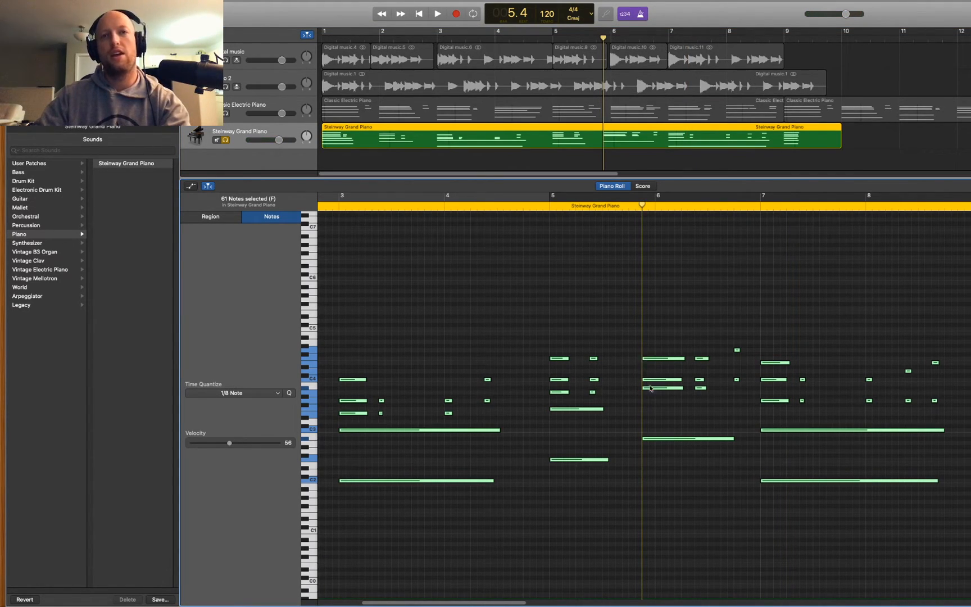
left_click(655, 205)
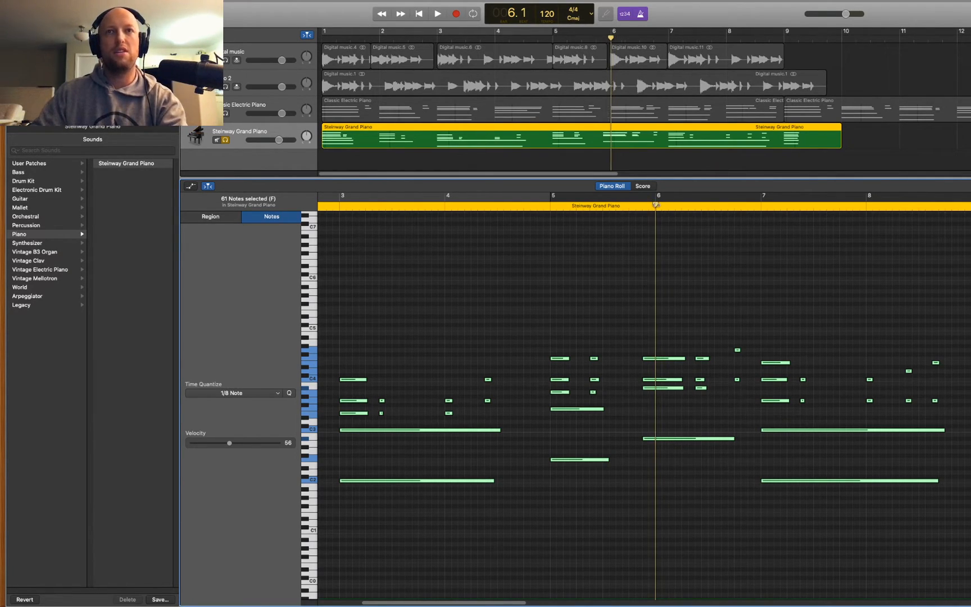
mouse_move(655, 205)
left_mouse_down()
mouse_move(642, 208)
mouse_move(655, 206)
left_mouse_up()
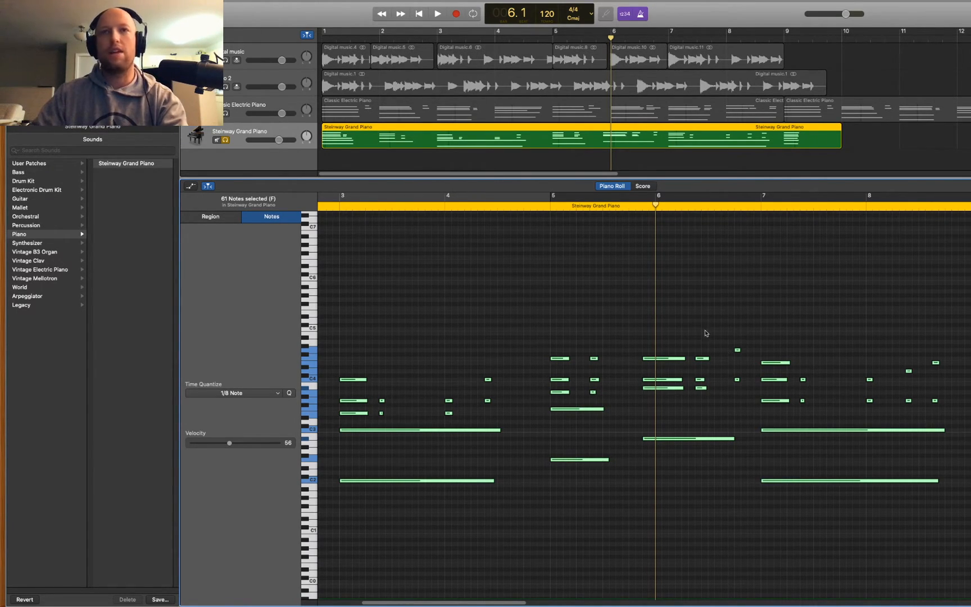
Step: Delete the final chord at bar 9 and trim the end of the Steinway Grand Piano region to bar 9
left_click_drag(966, 332, 970, 495)
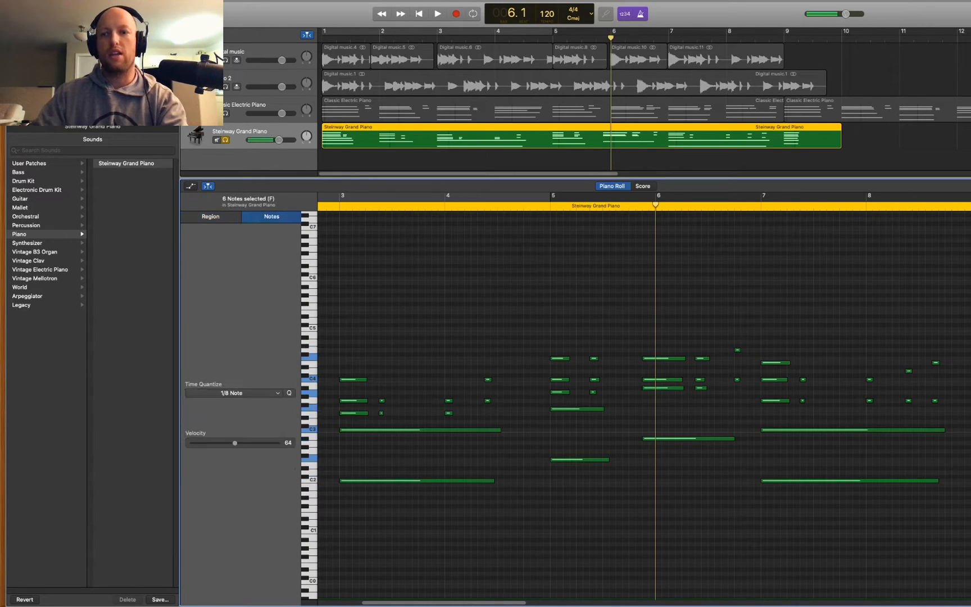
key("Delete")
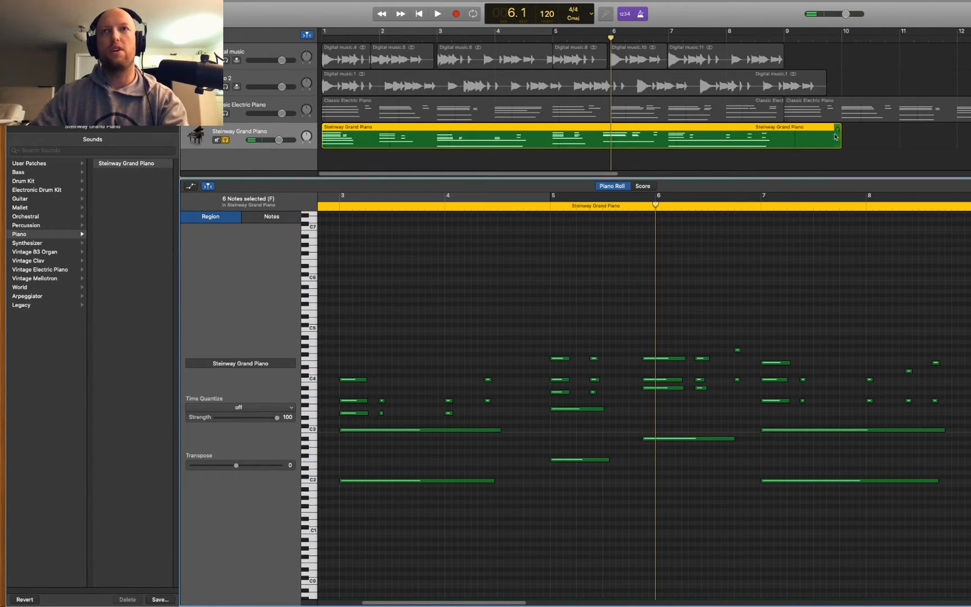
left_click_drag(838, 141, 784, 142)
Step: Play the trimmed piano region from bar 5 through to bar 9 to check its timing
left_click(546, 207)
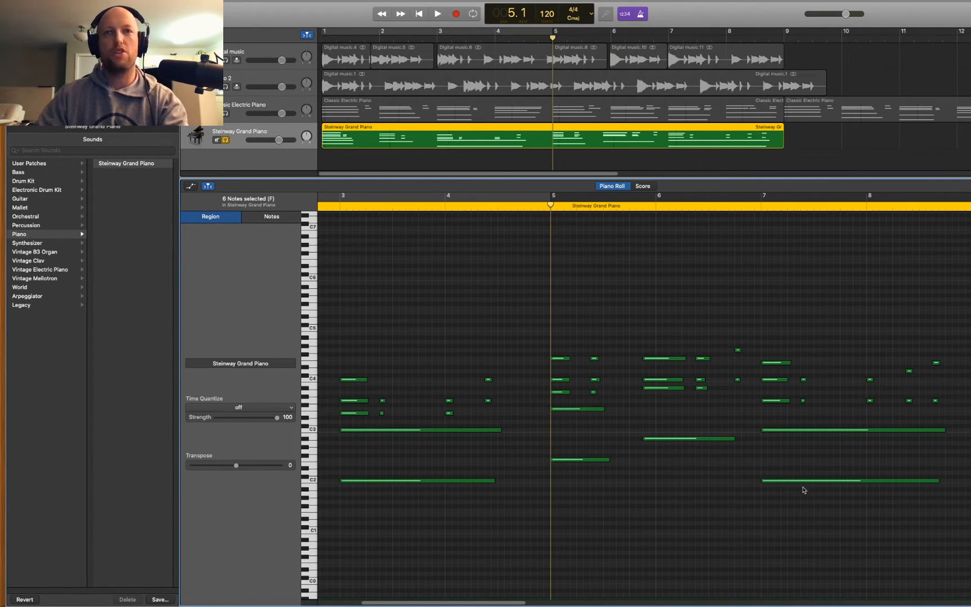
key("space")
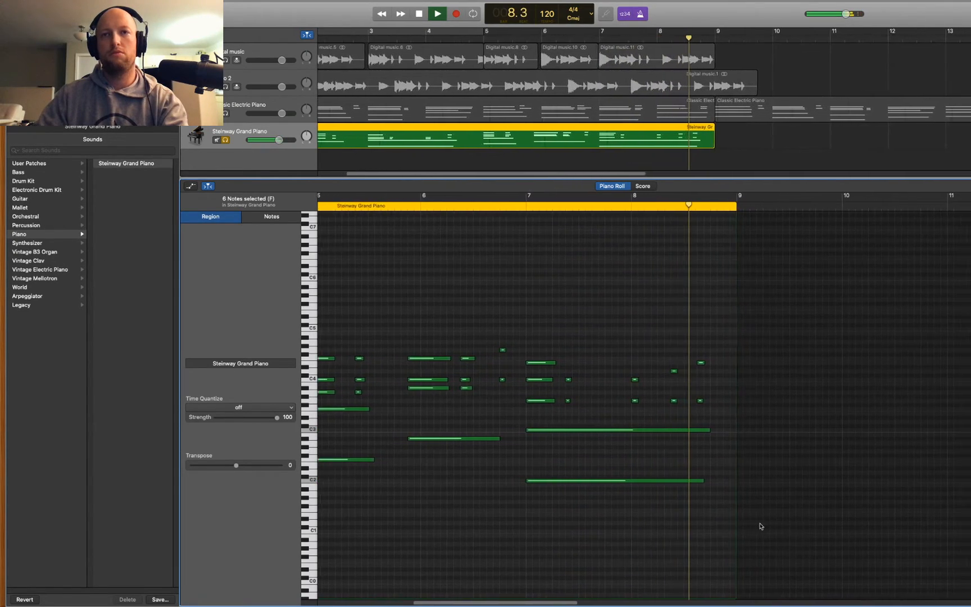
key("space")
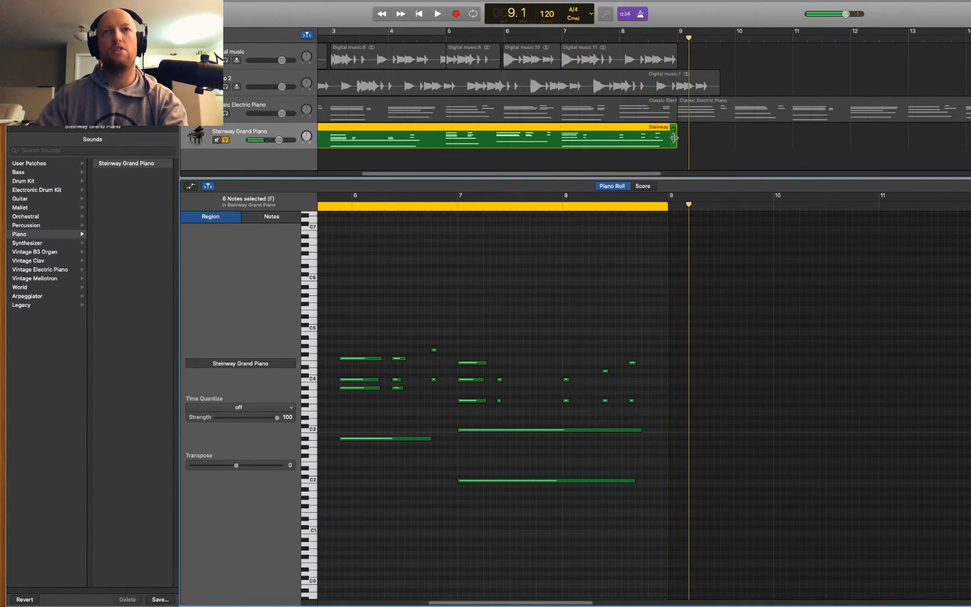
Step: Loop the Steinway Grand Piano region from bar 9 to beyond bar 14 and play across the loop point from bar 8
left_click_drag(675, 129, 968, 136)
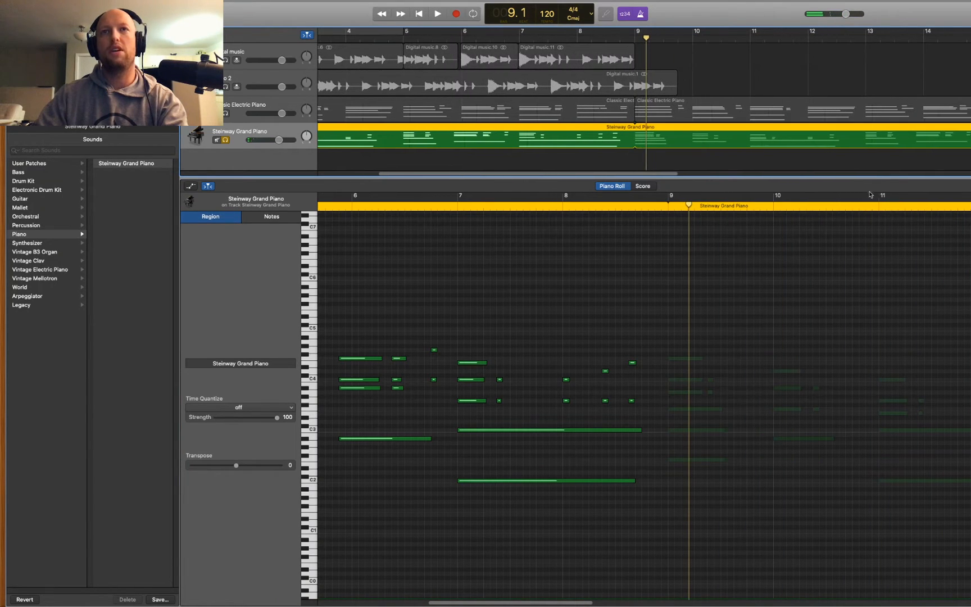
left_click(585, 36)
key("space")
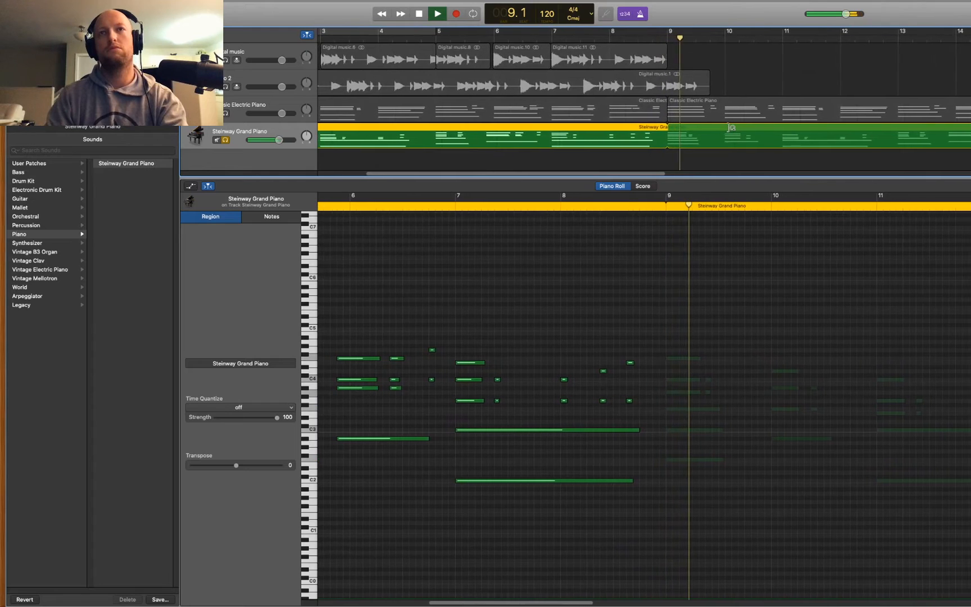
Step: Extend the Steinway Grand Piano region's loop to bar 25 and stop playback
scroll(730, 127, "down", 5)
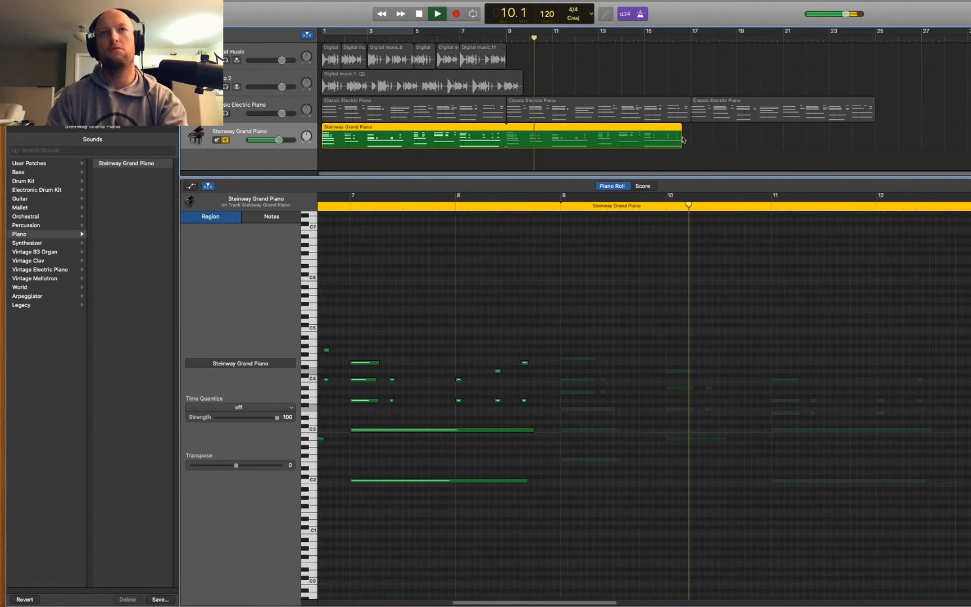
left_click_drag(675, 130, 875, 142)
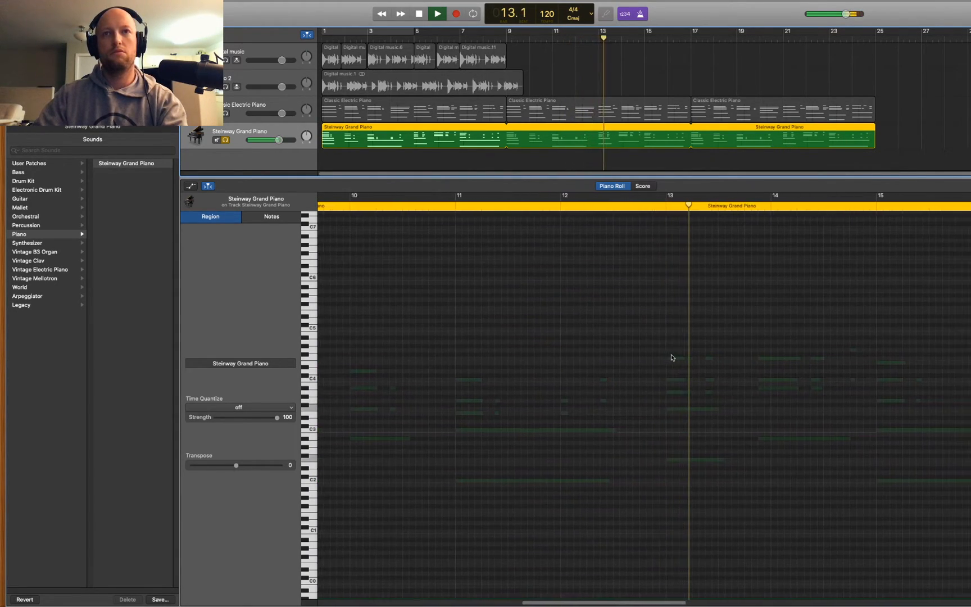
key("space")
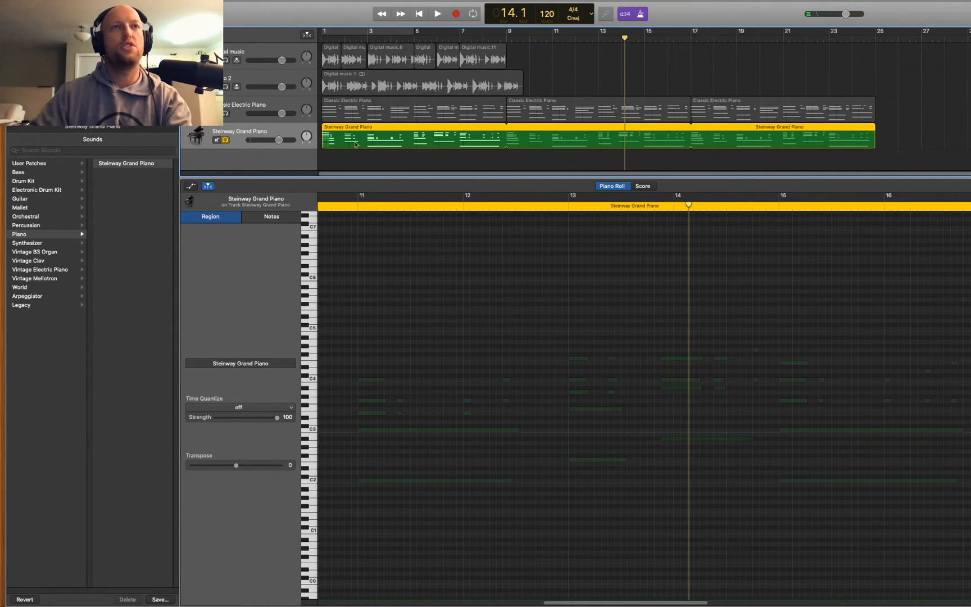
Step: Split the Steinway Grand Piano region at bar 5 and delete everything after it, including the looped part from bar 9
left_click(414, 39)
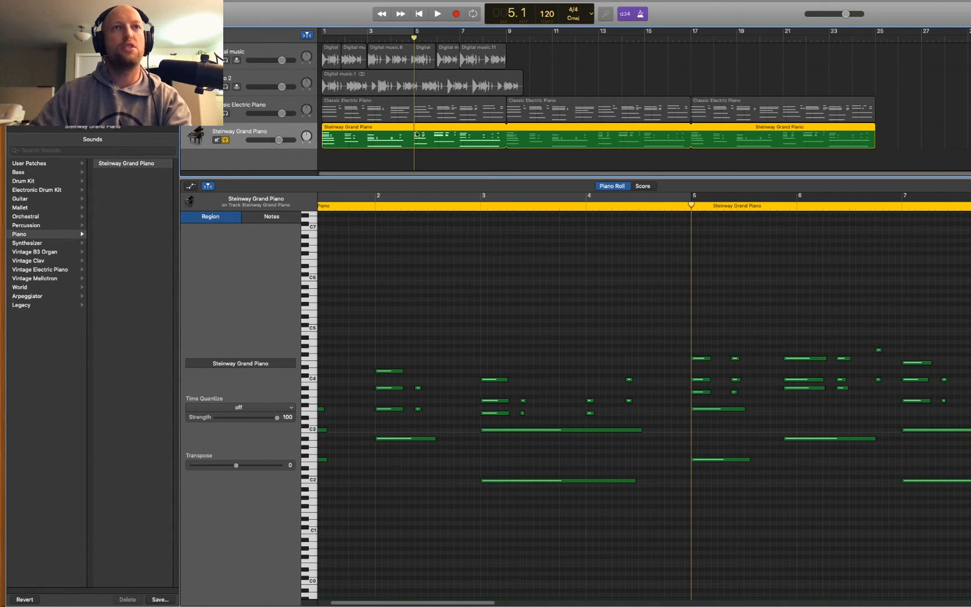
right_click(414, 143)
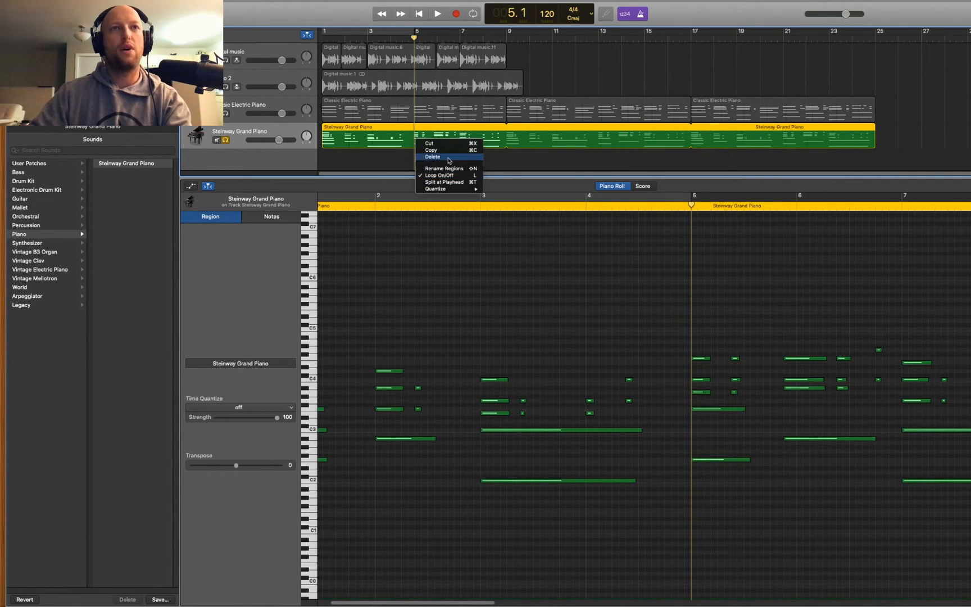
left_click(444, 182)
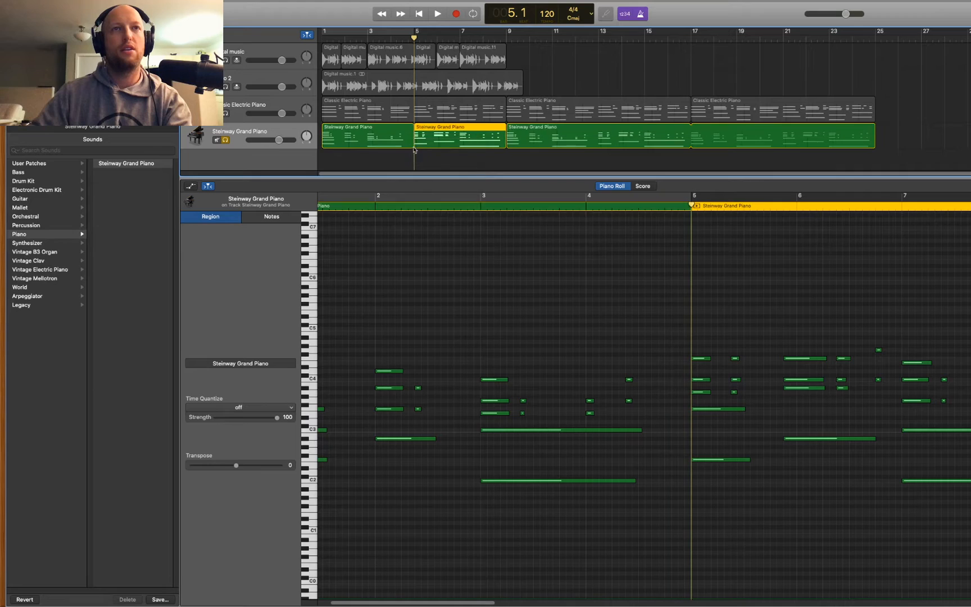
key("Delete")
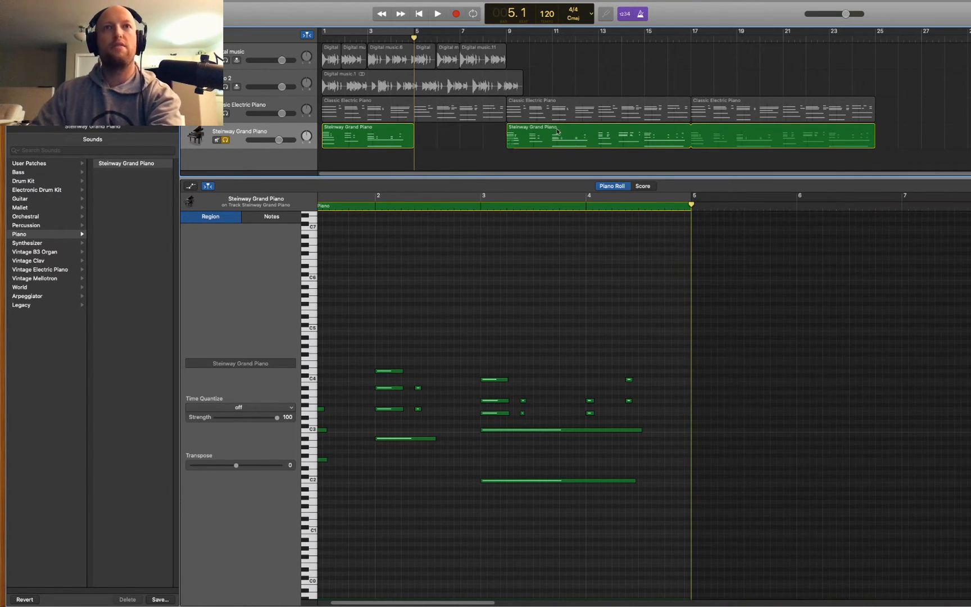
left_click(511, 138)
key("Delete")
Step: Loop the four-bar Steinway Grand Piano region to bar 9, play it from the start and close the note editor
left_click(389, 140)
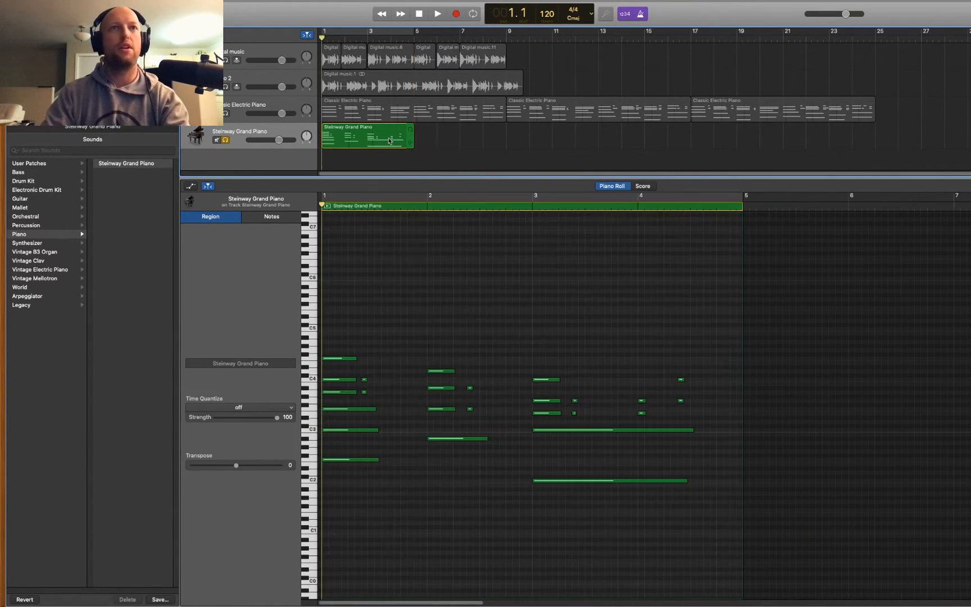
key("Return")
key("space")
left_click_drag(411, 131, 505, 135)
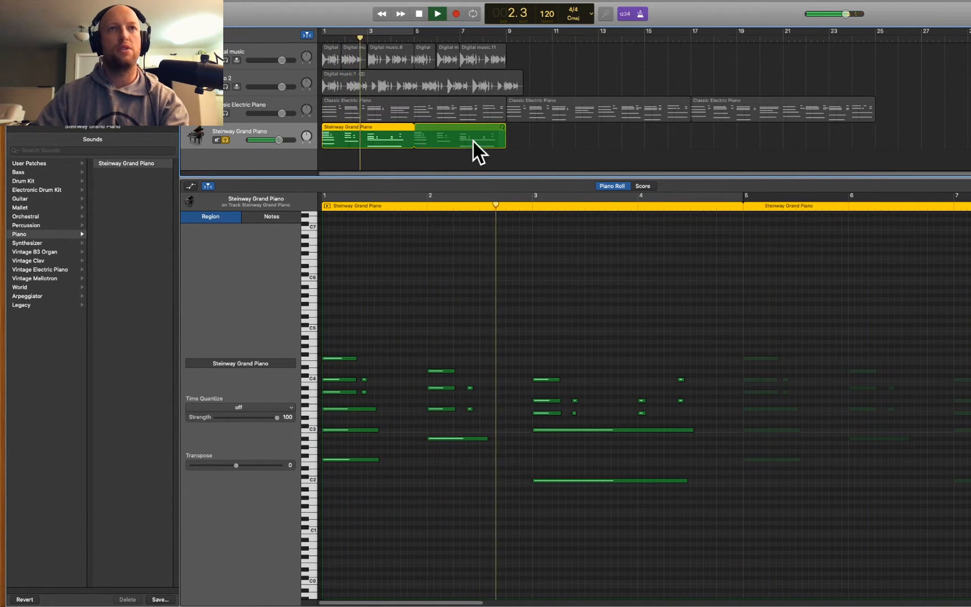
key("e")
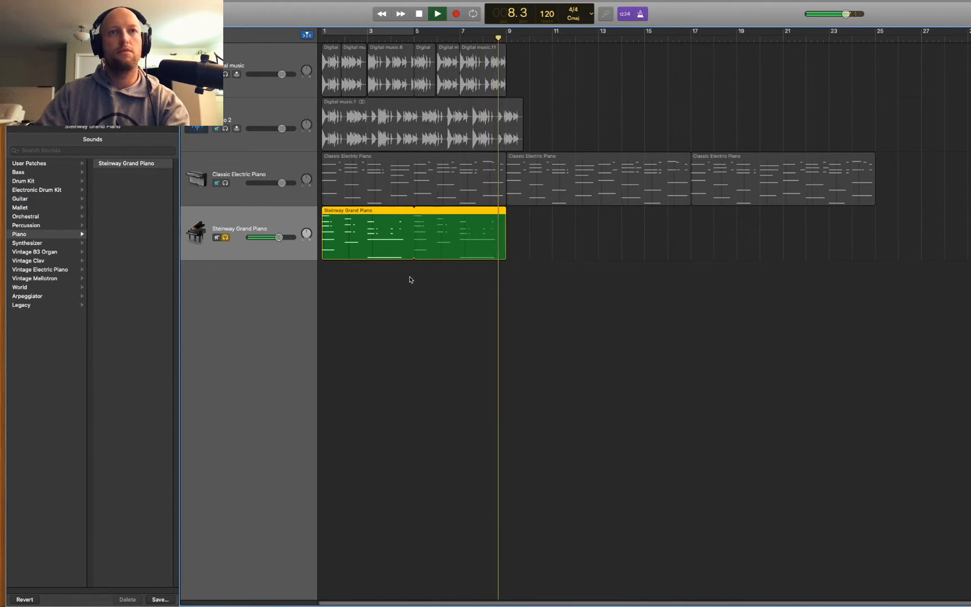
key("space")
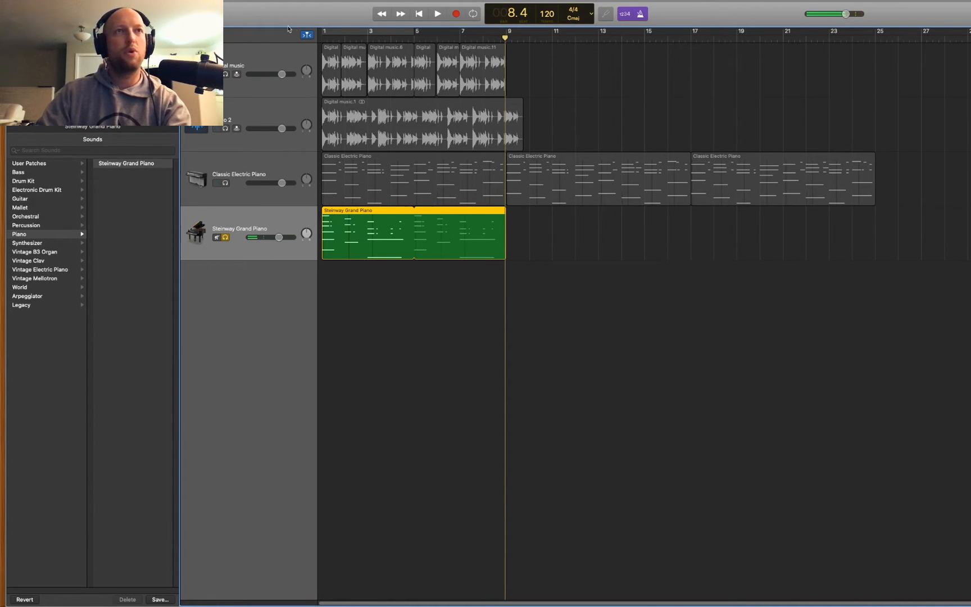
Step: Add a Drummer track and set its beat preset to Common Cause
key("alt+super+n")
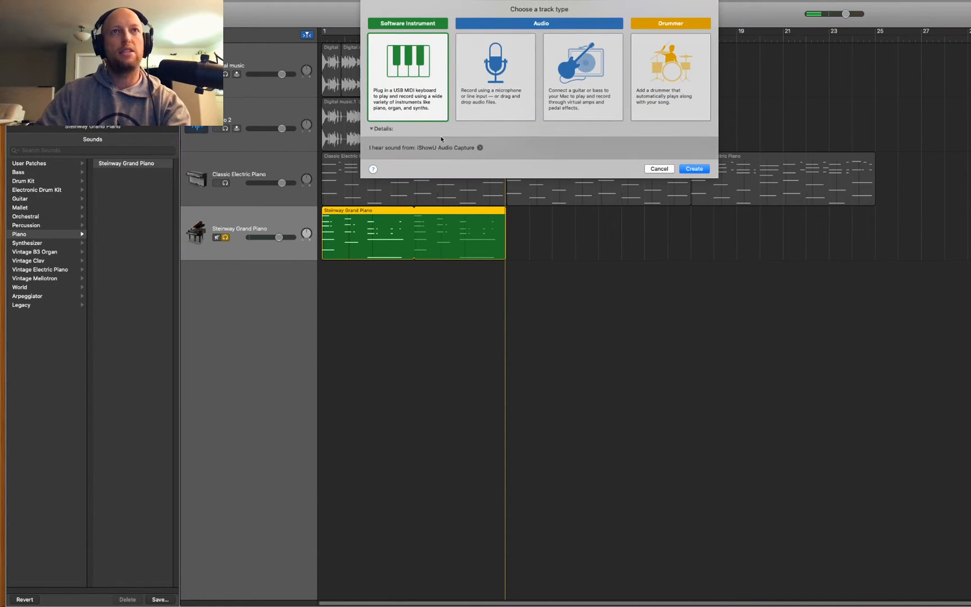
left_click(665, 87)
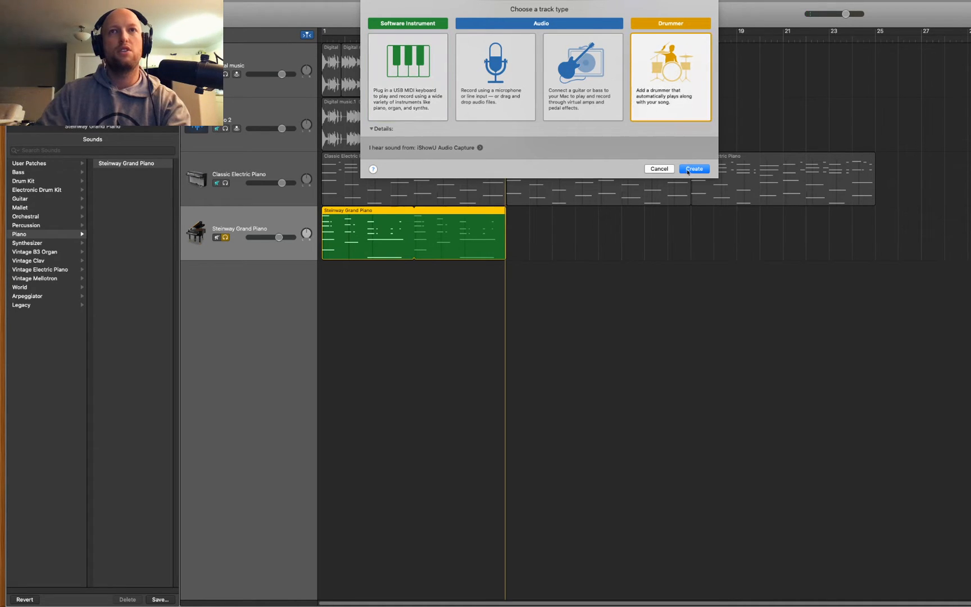
key("Return")
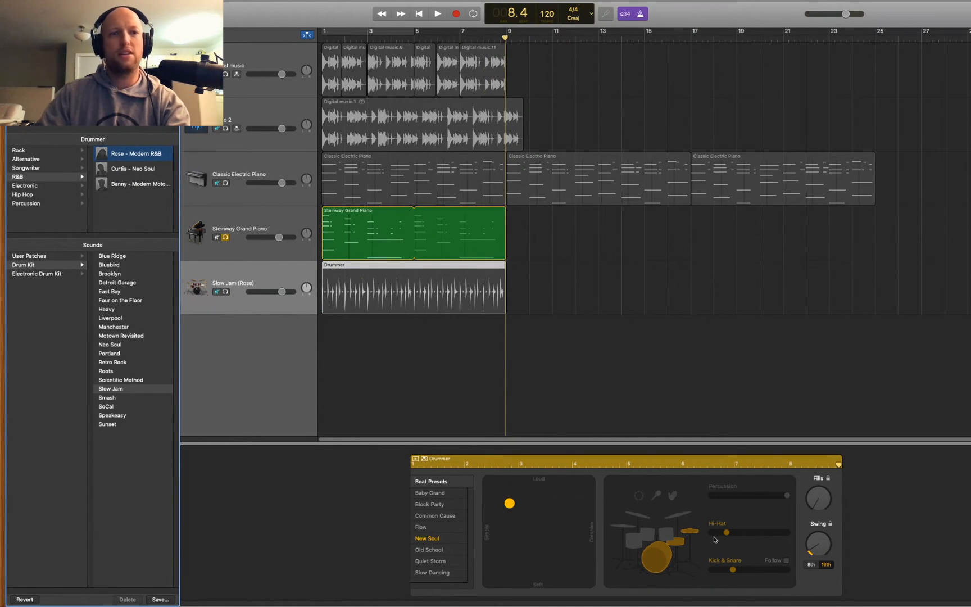
left_click(430, 517)
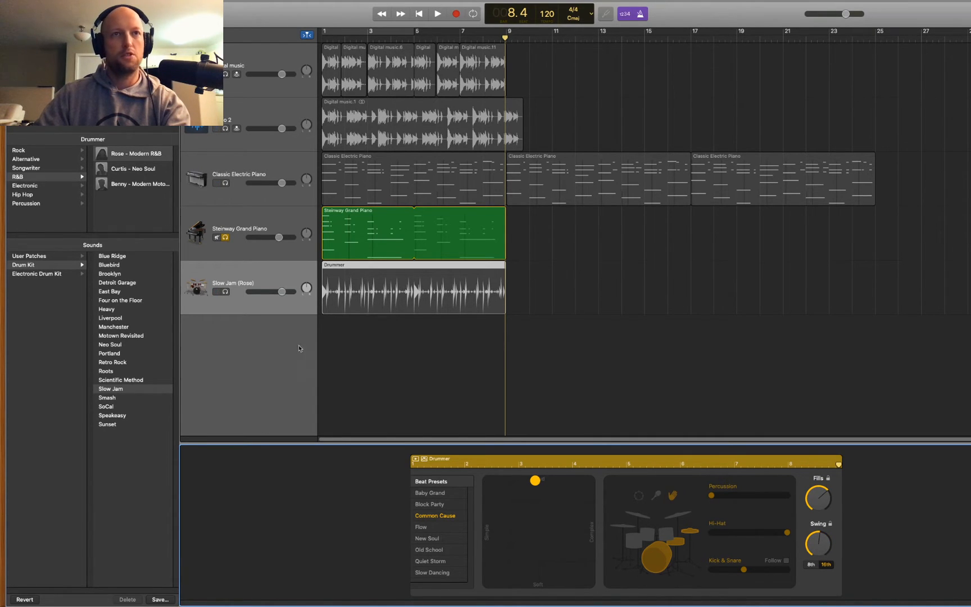
Step: Solo the drummer track and play from the start, raising the piano volume slightly and lowering the drums slightly
left_click(226, 292)
key("Return")
key("space")
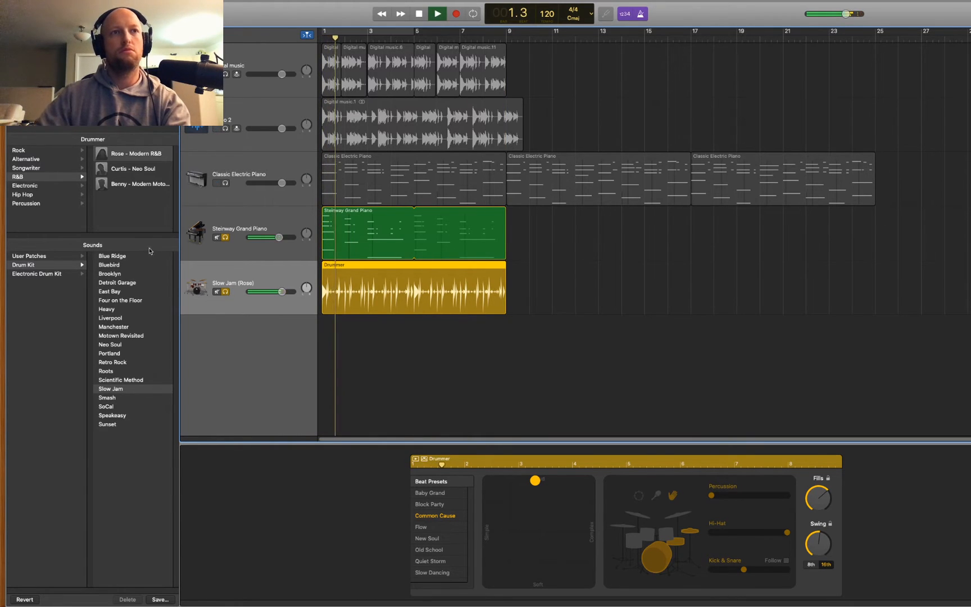
left_click_drag(279, 239, 282, 239)
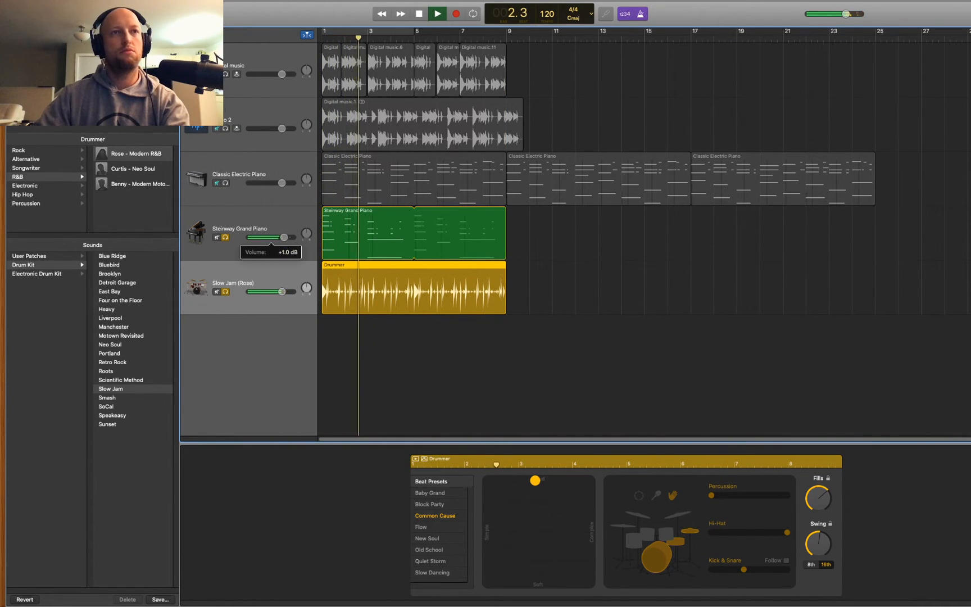
left_click_drag(282, 292, 278, 292)
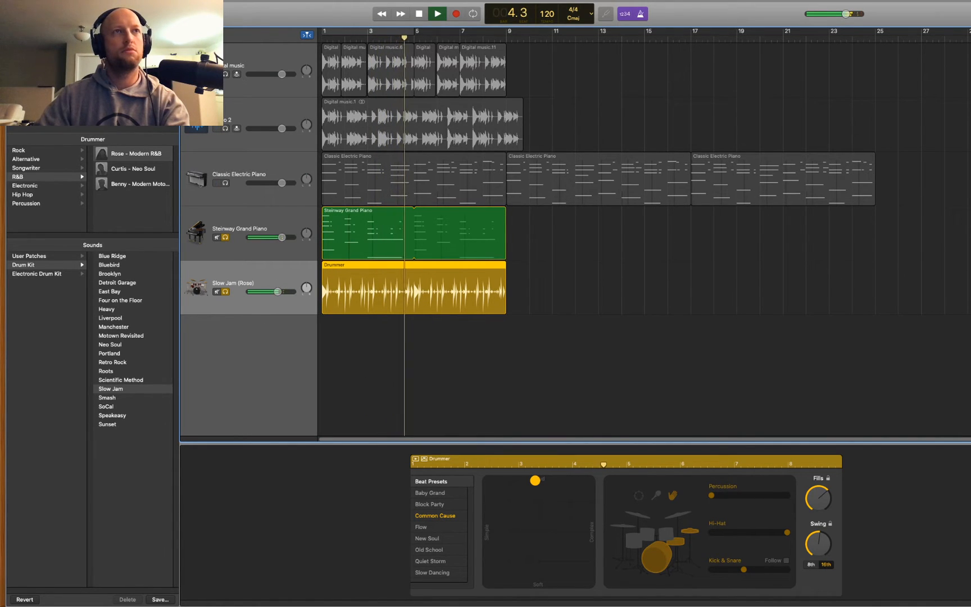
Step: Add a software instrument track with the Picked Bass sound and solo it
double_click(267, 328)
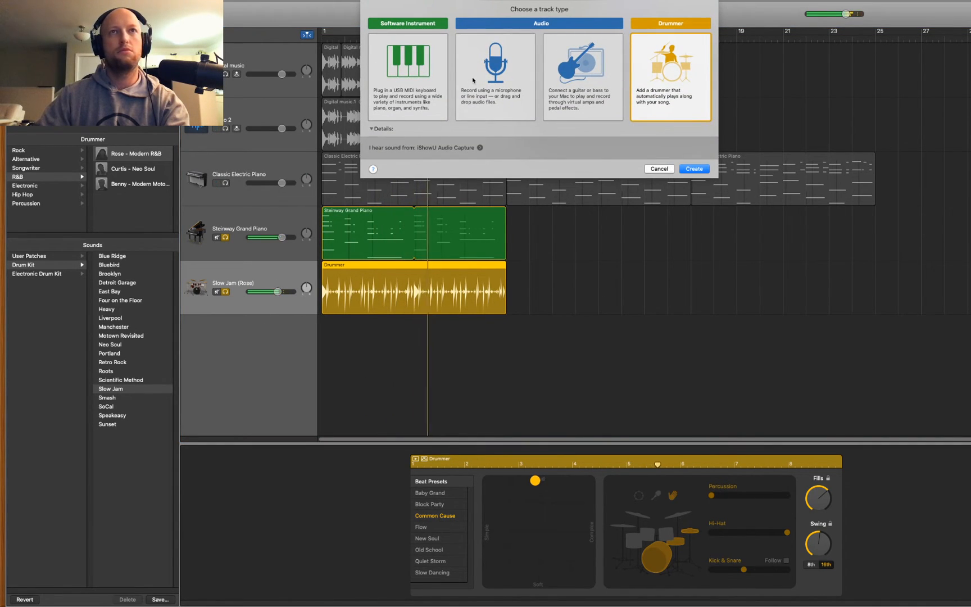
left_click(426, 67)
key("Return")
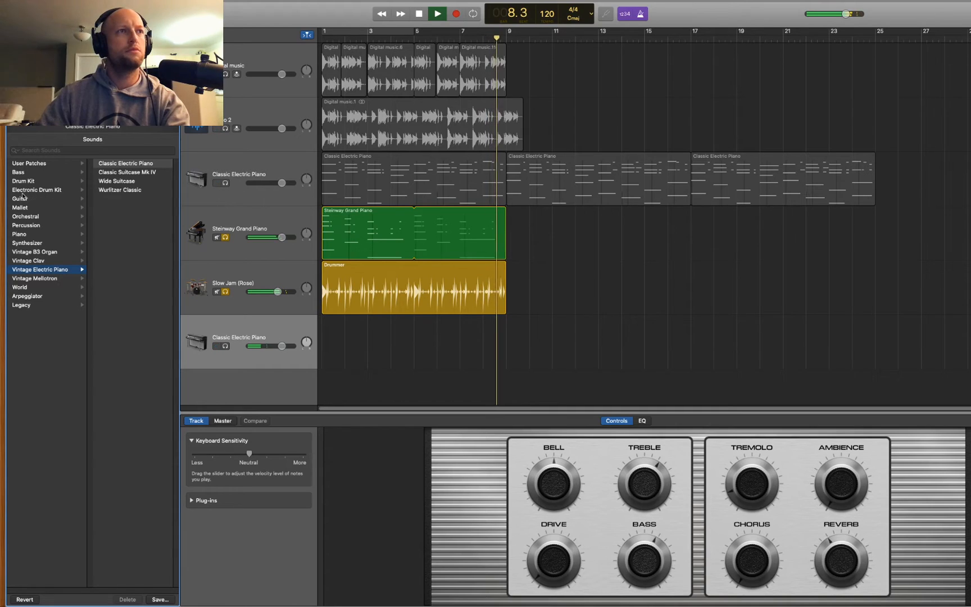
left_click(23, 198)
key("space")
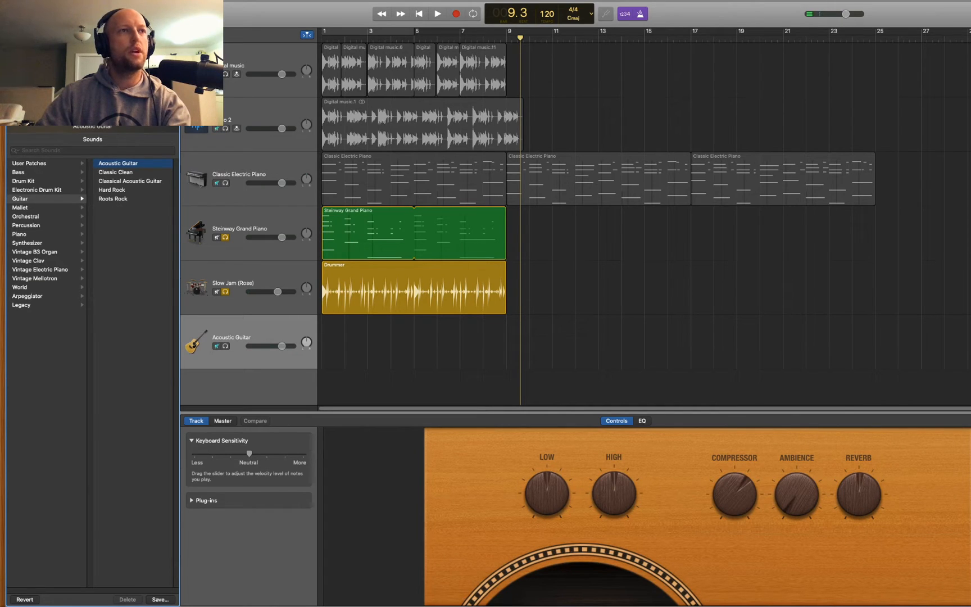
left_click(21, 172)
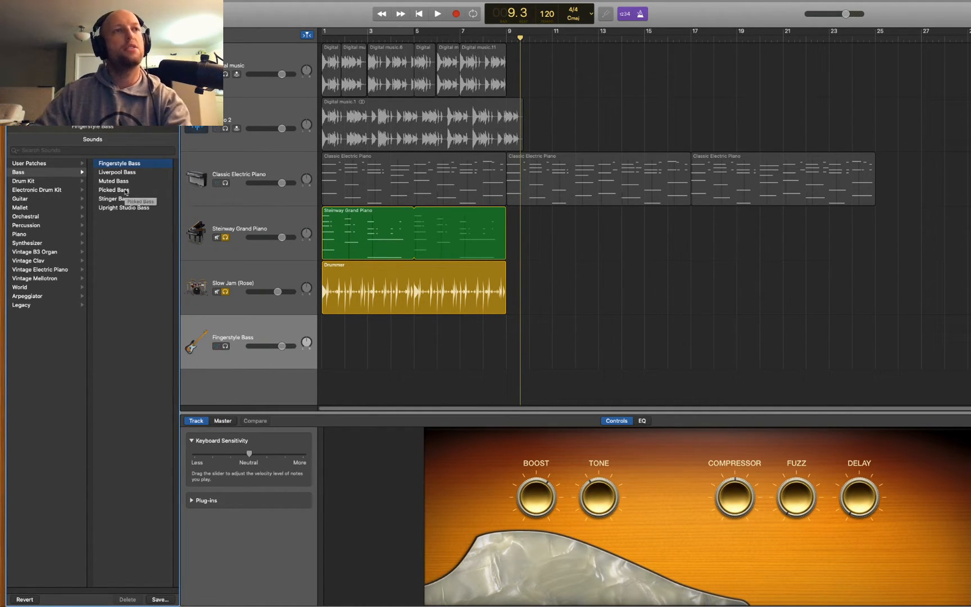
left_click(226, 346)
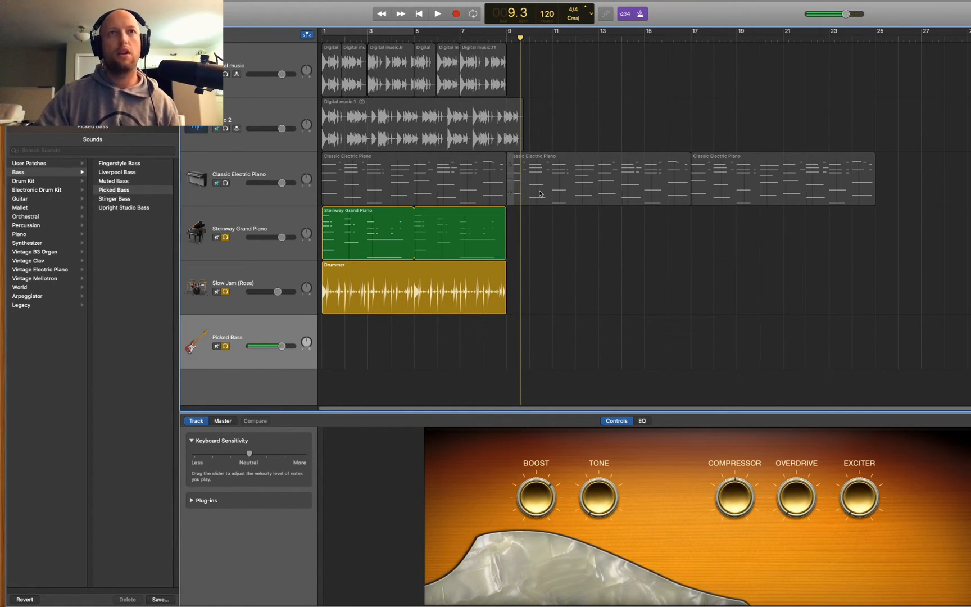
Step: Record a bass part on the Picked Bass track from bar 1 to just past bar 9
left_click(419, 14)
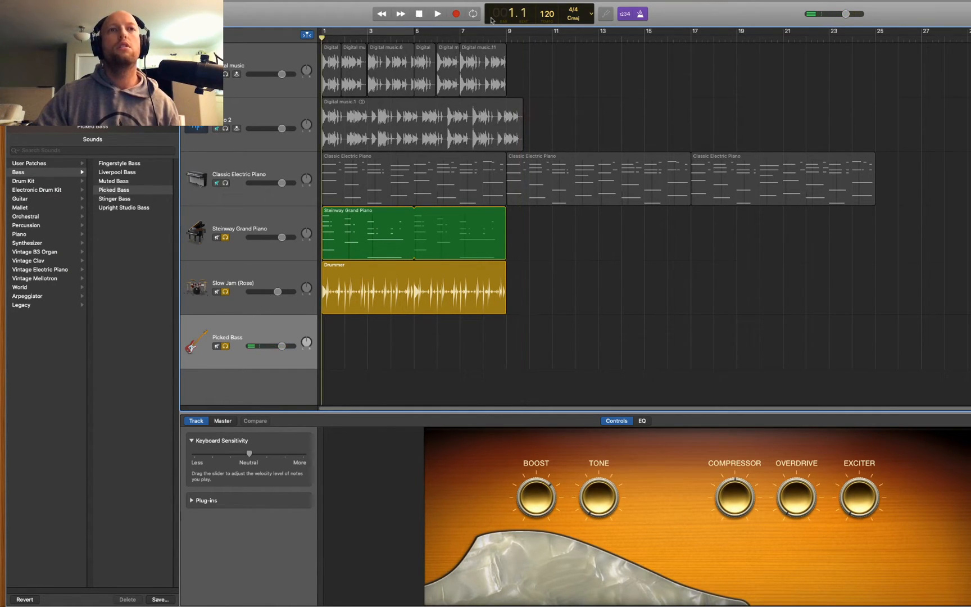
left_click(455, 14)
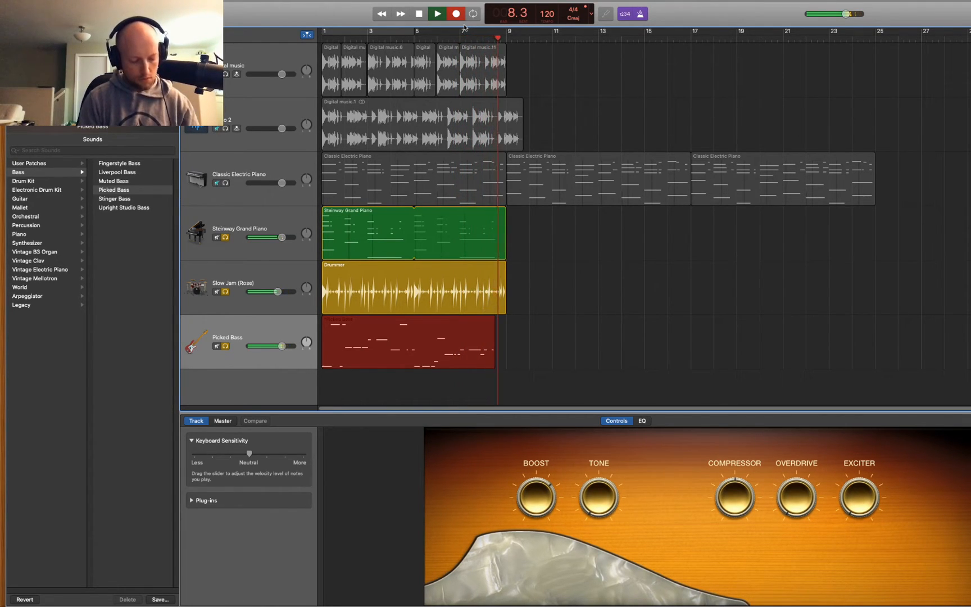
key("space")
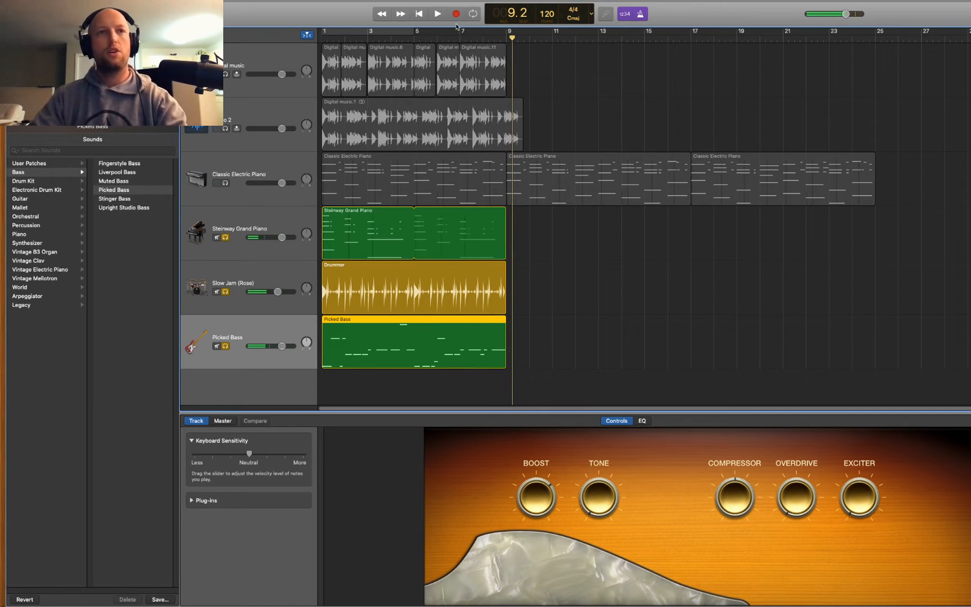
Step: Quantize the recorded Picked Bass region to 1/16 Note
right_click(441, 324)
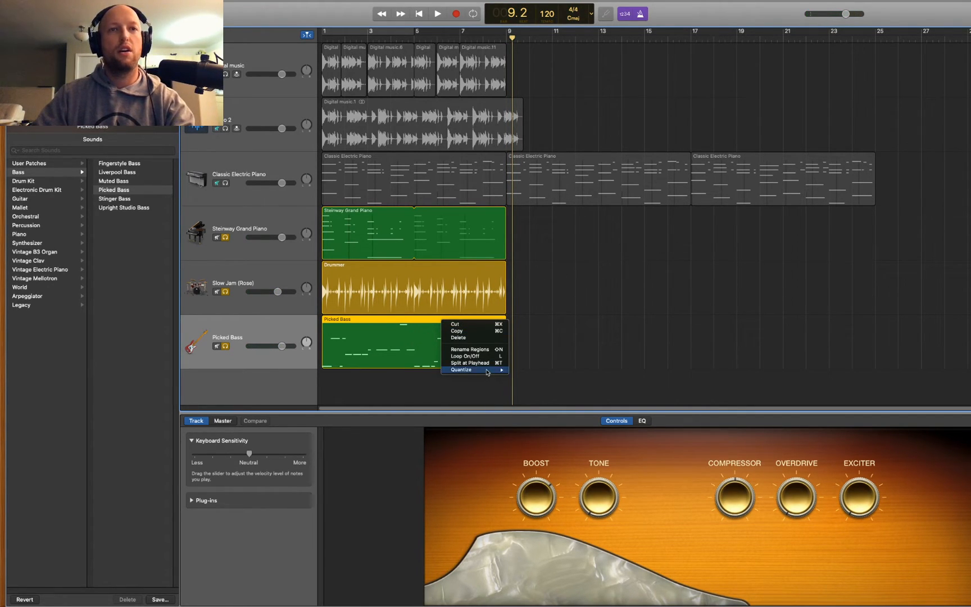
mouse_move(486, 371)
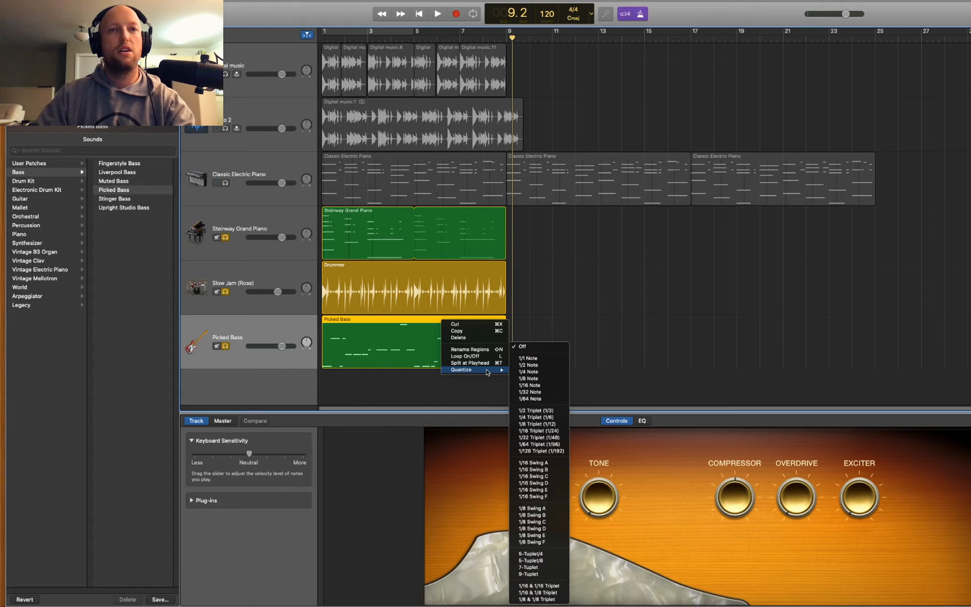
left_click(540, 381)
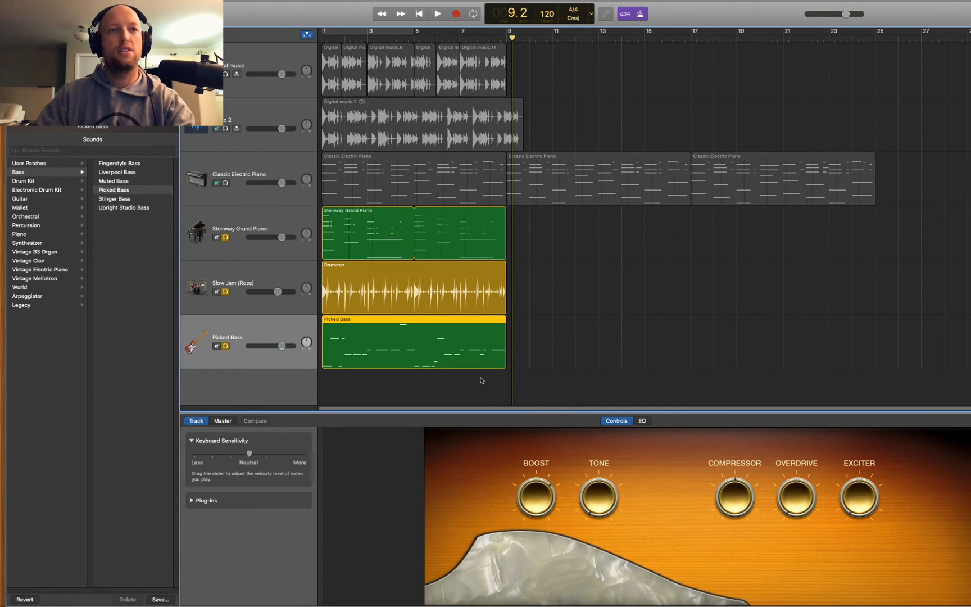
Step: Open the Picked Bass region in the Piano Roll and return the playhead to the start of the song
double_click(421, 321)
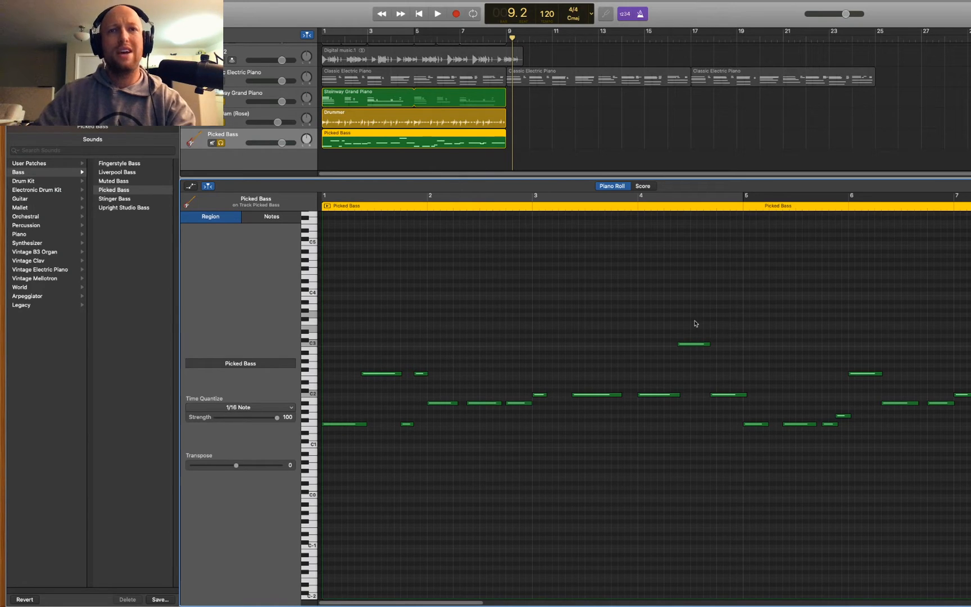
left_click_drag(690, 318, 689, 332)
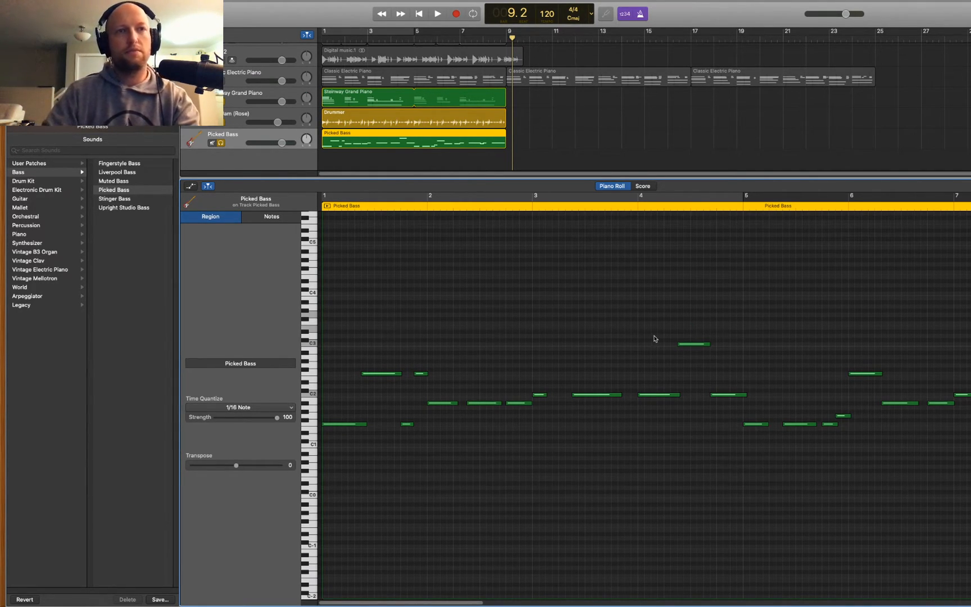
key("space")
key("Return")
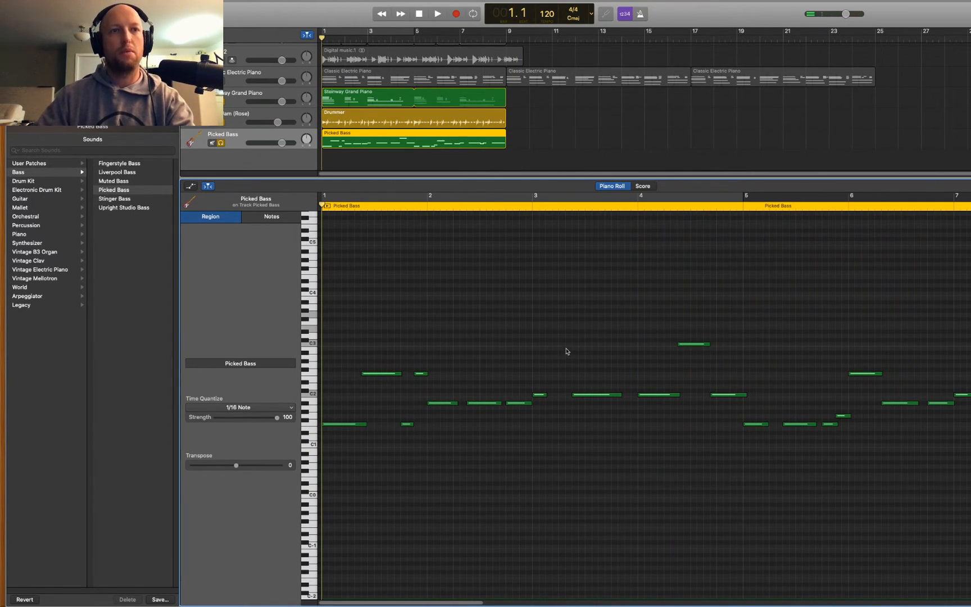
Step: Play back the bass line and shorten the last A#1 note before bar 3 by moving its start to about 2.4.3
key("space")
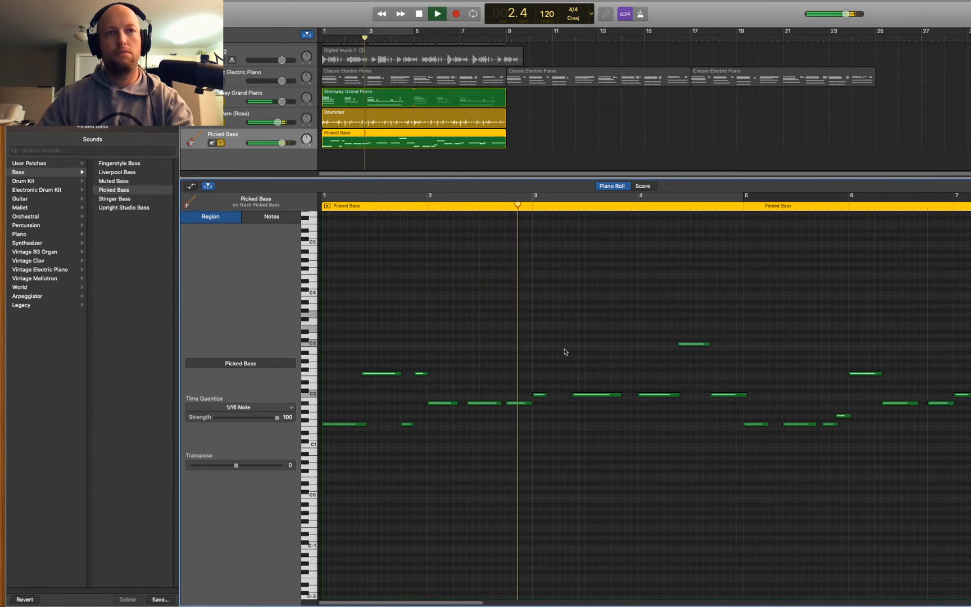
key("space")
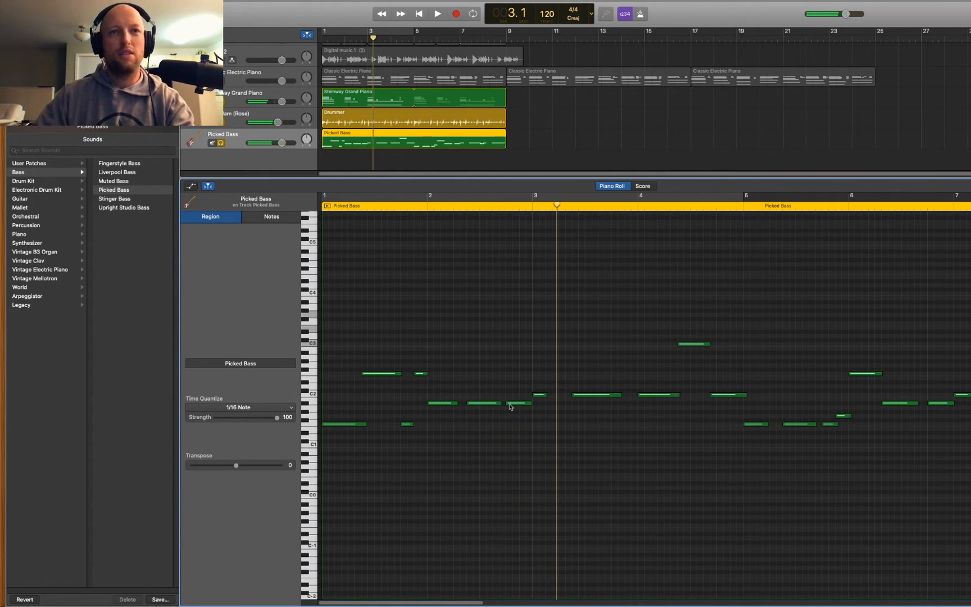
scroll(510, 406, "up", 5)
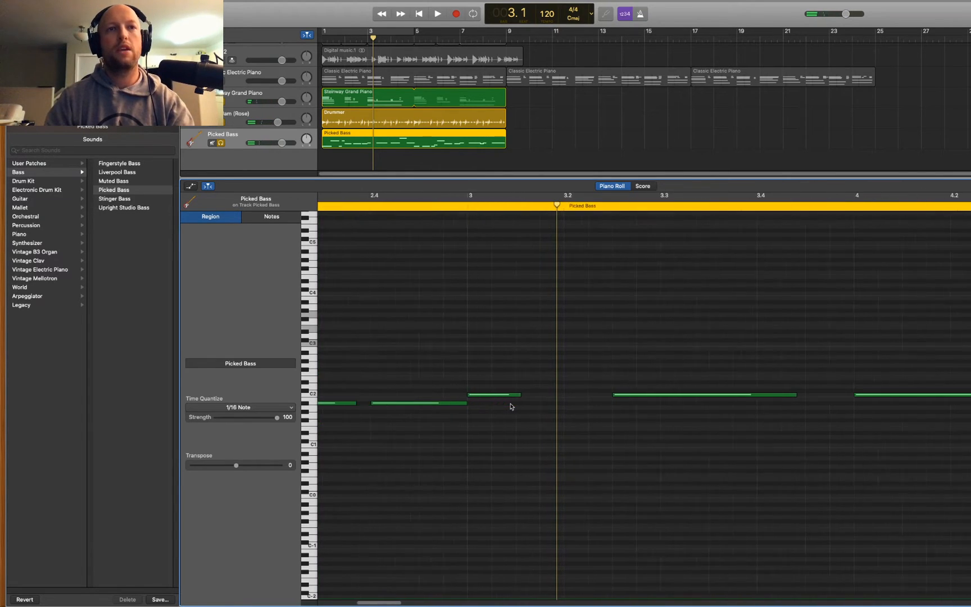
scroll(510, 406, "left", 10)
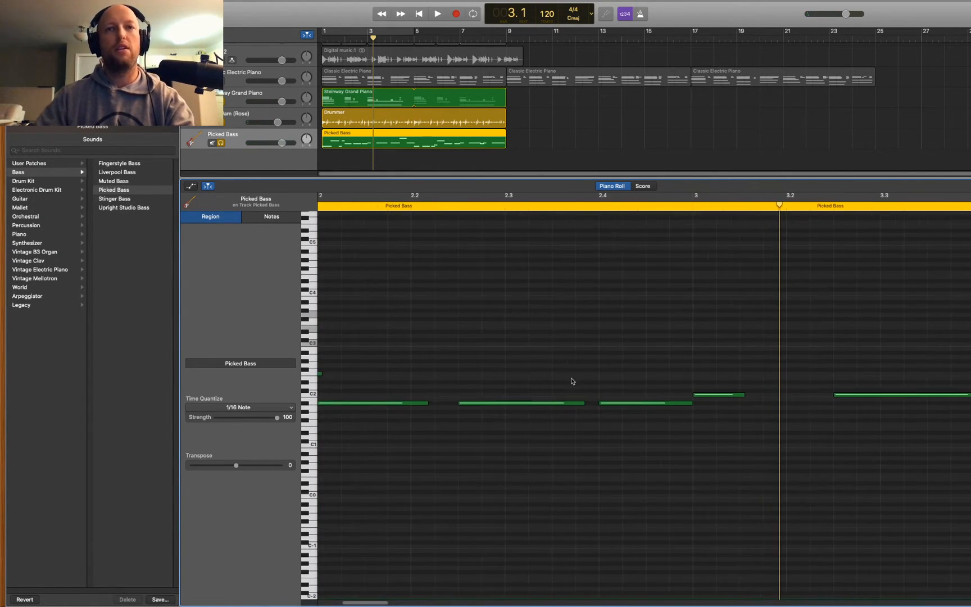
scroll(571, 388, "left", 4)
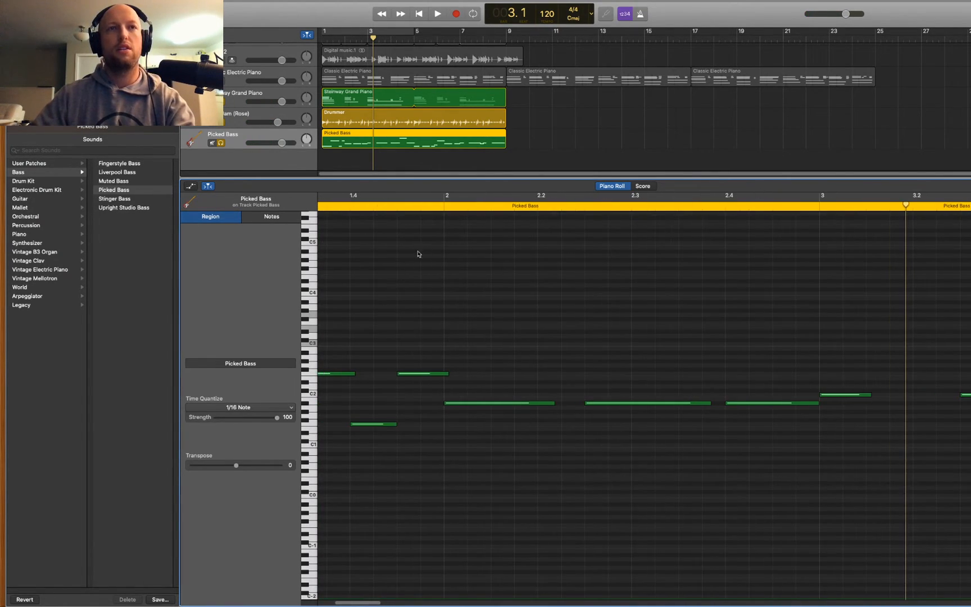
left_click(777, 402)
left_click(442, 211)
key("space")
key("space")
left_click_drag(607, 405, 647, 400)
scroll(507, 242, "left", 3)
Step: Play back from bar 2 and lower the high C3 note in bar 4 by two octaves to C1
left_click(420, 208)
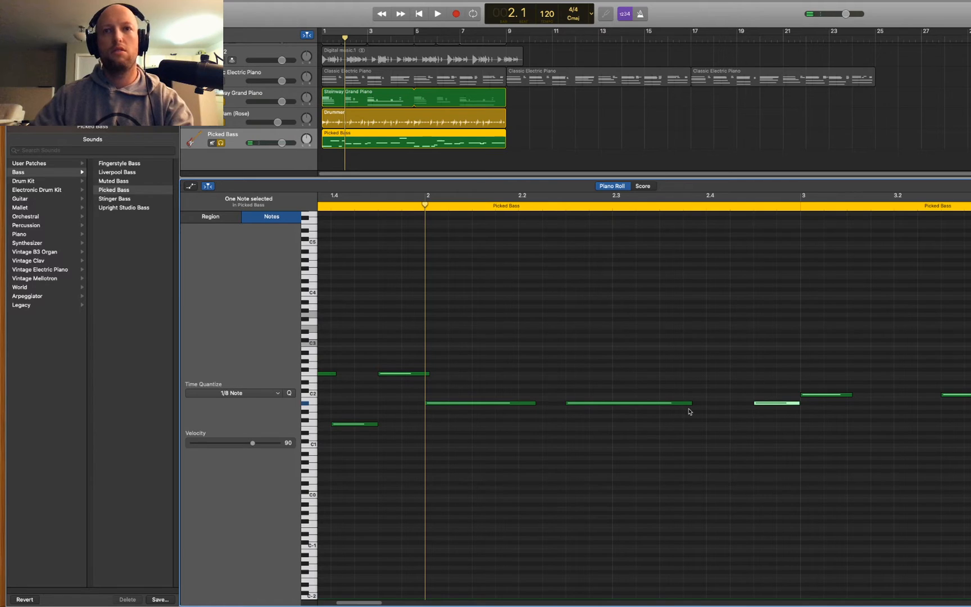
key("space")
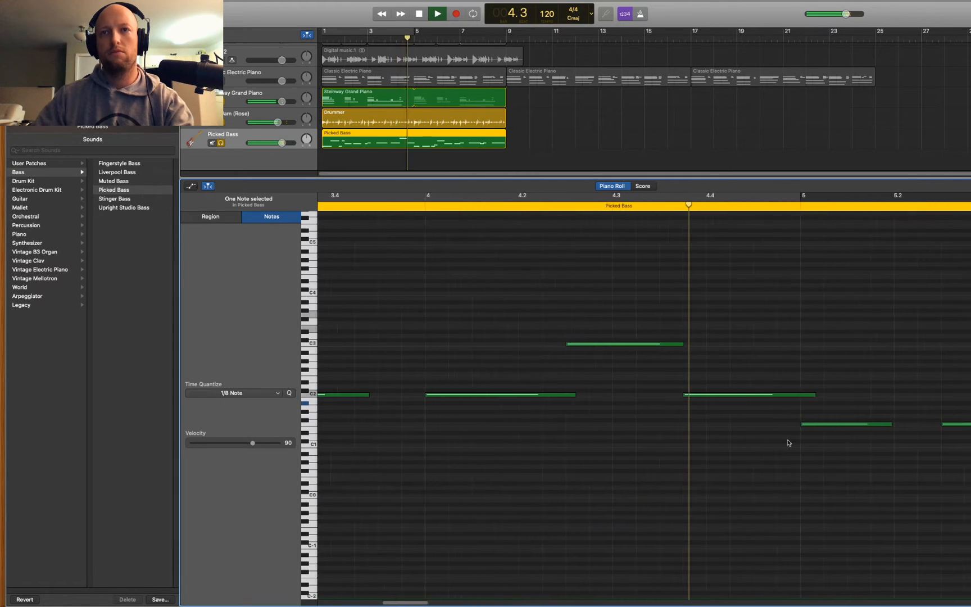
key("space")
left_click(516, 344)
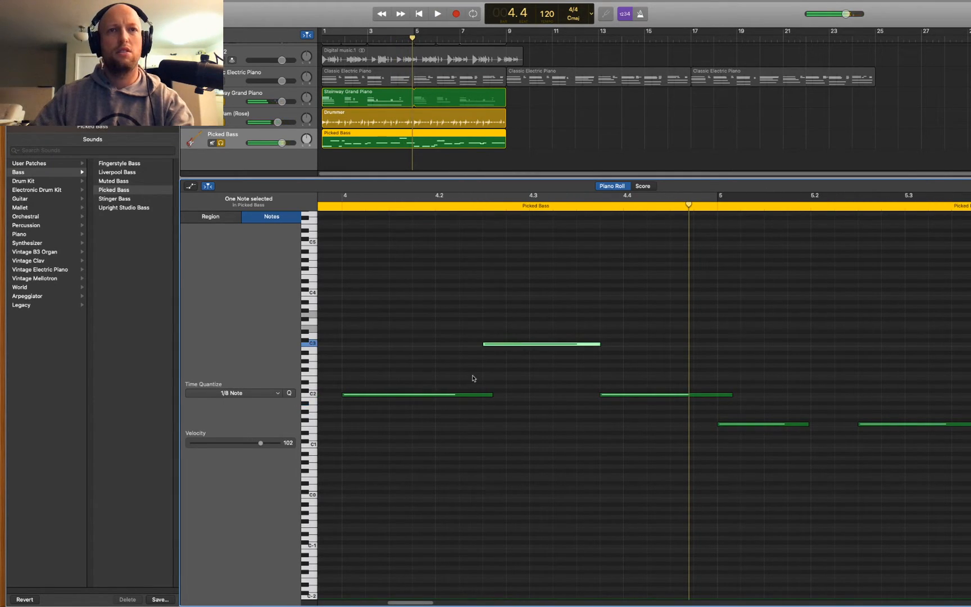
left_click(456, 396)
left_click_drag(513, 345, 515, 444)
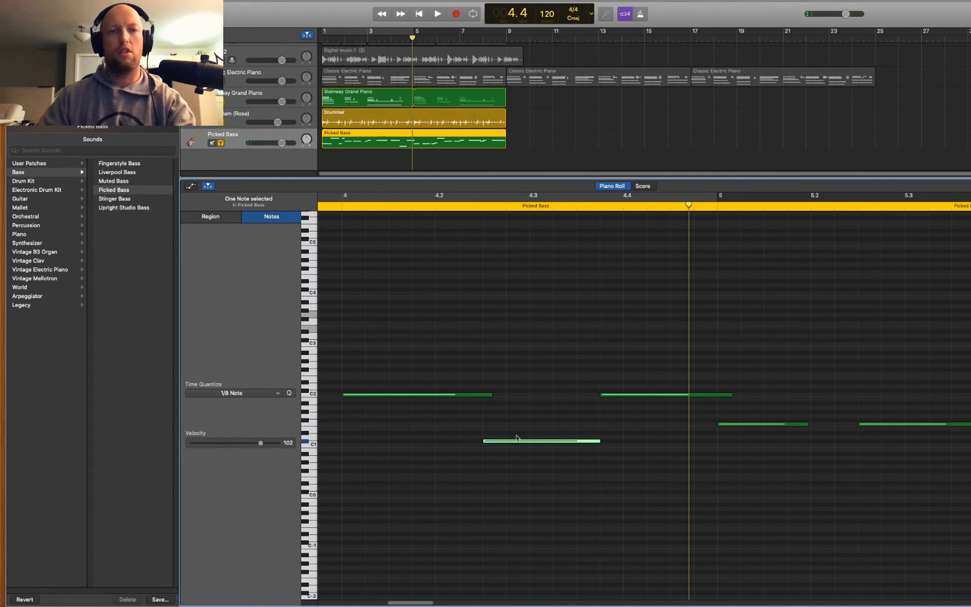
key("alt+Down")
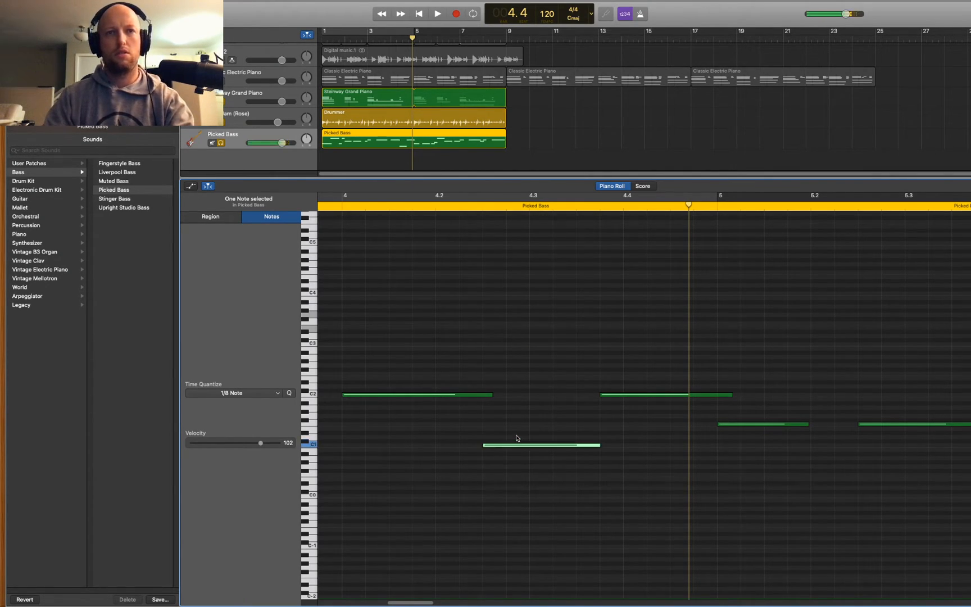
Step: Replay bar 4 and adjust its last C2 note to start at about 4.3.3 and end at bar 5
left_click(341, 206)
key("space")
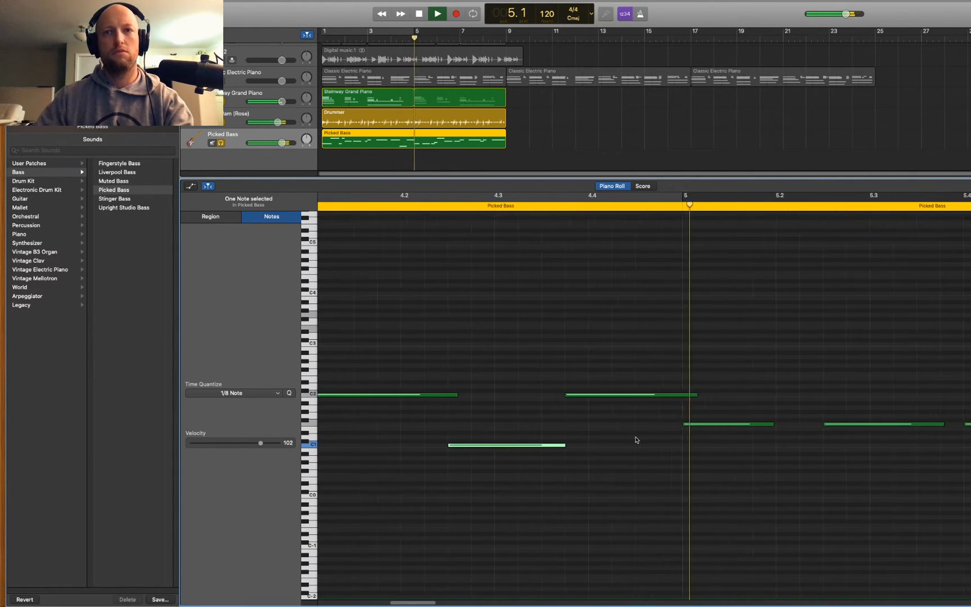
key("space")
left_click(532, 398)
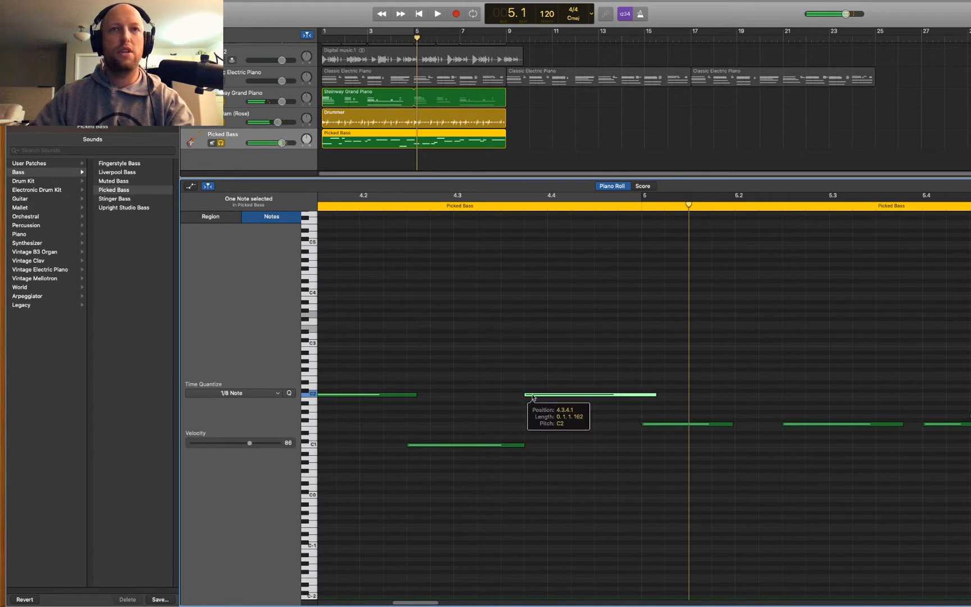
left_click_drag(534, 396, 513, 397)
left_click_drag(631, 394, 640, 394)
Step: Play back into bar 6 and lower the F2 note at its start to A1
scroll(542, 336, "down", 4)
left_click(442, 205)
key("space")
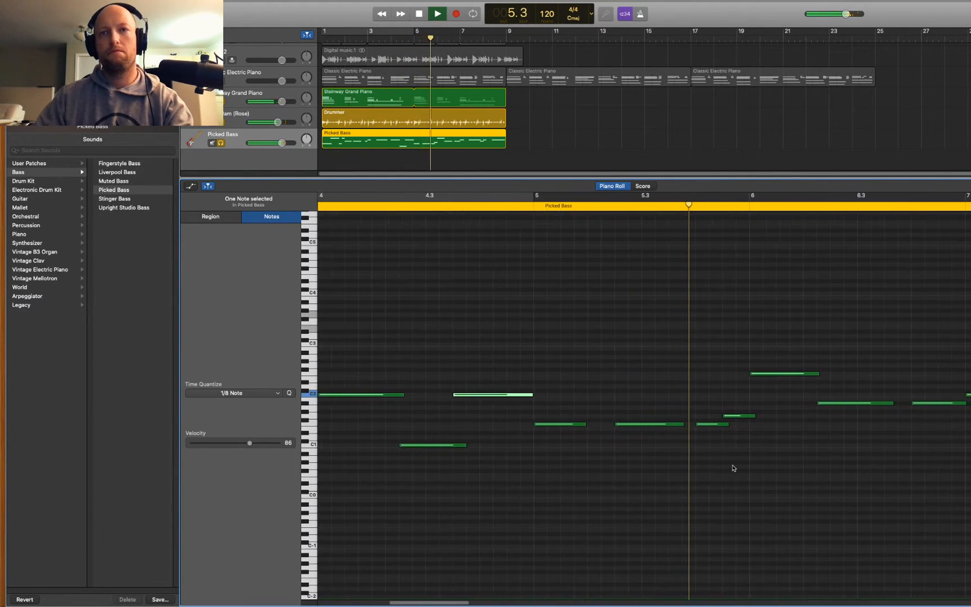
key("space")
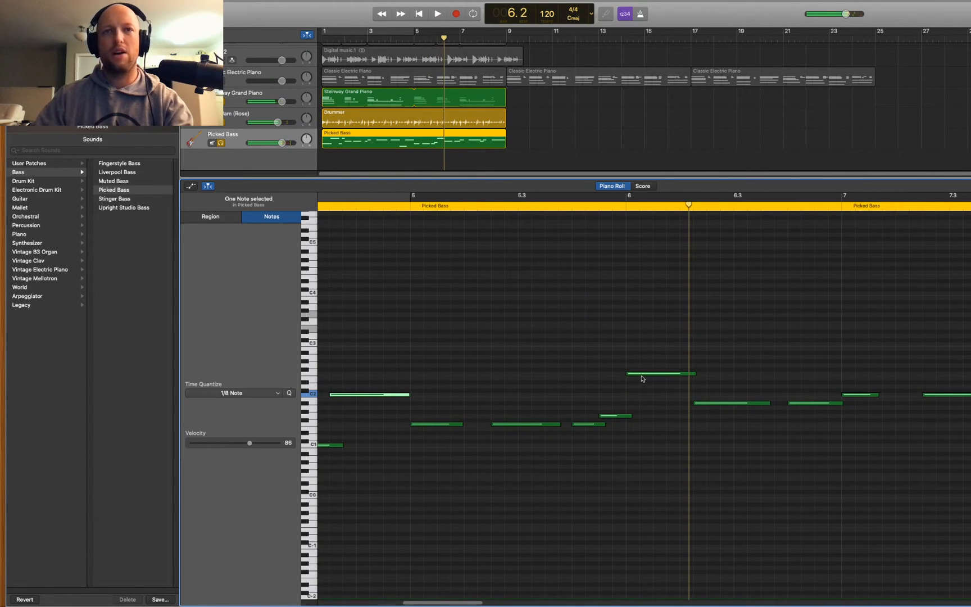
left_click(644, 373)
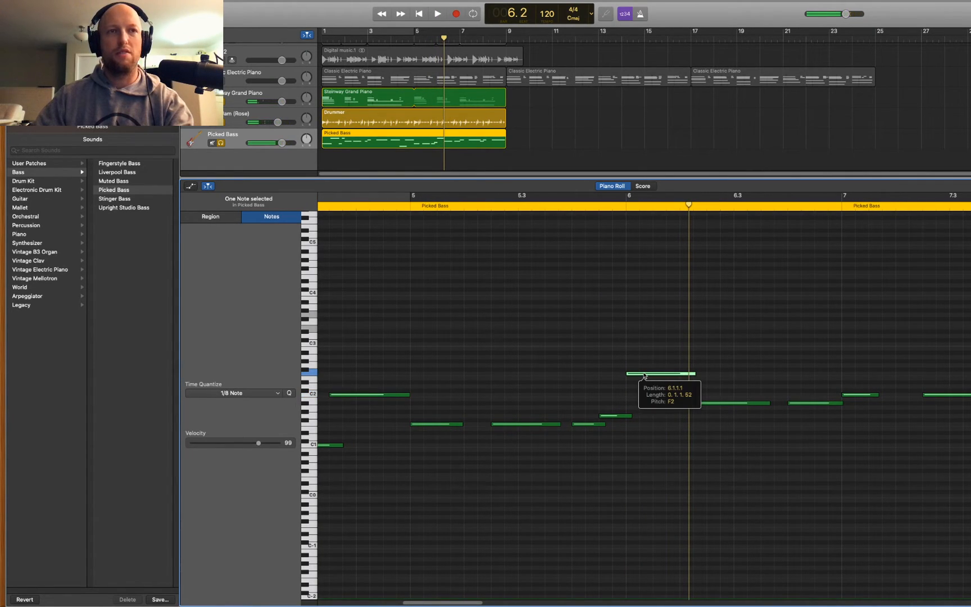
left_click(592, 424)
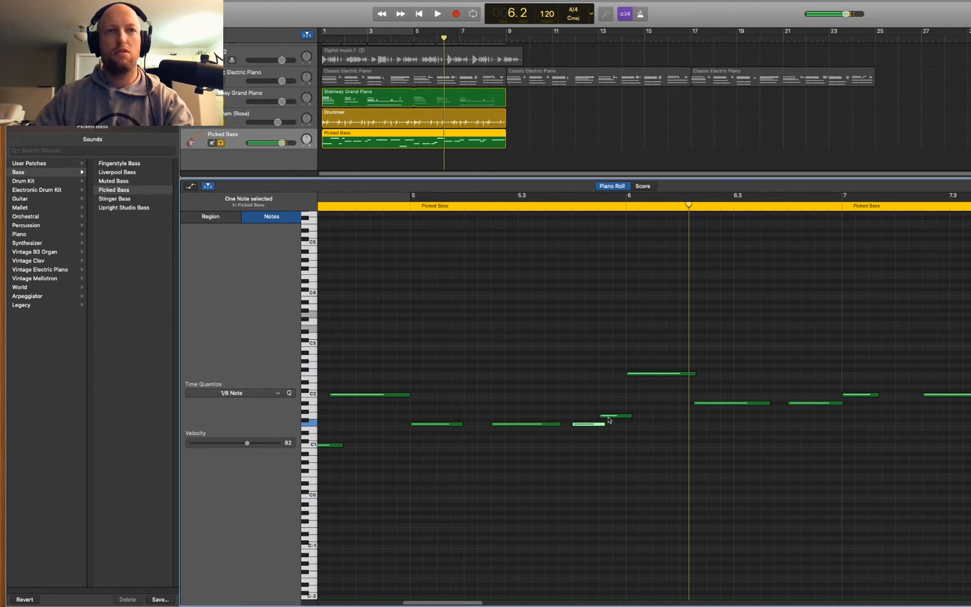
left_click(641, 372)
left_click_drag(642, 375, 642, 409)
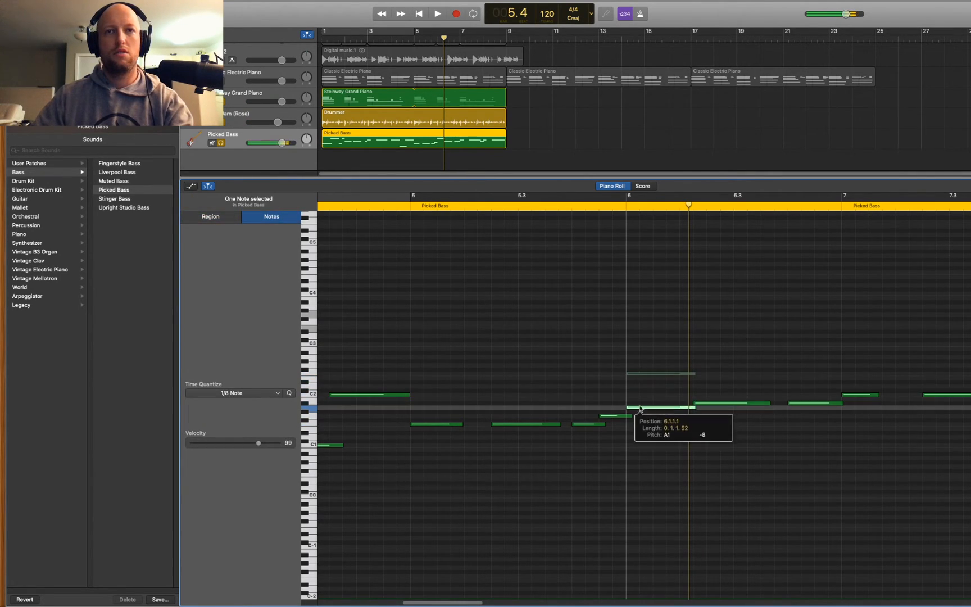
Step: Replay the transition into bar 6, raise its first note to A#1 and shorten it to just under one beat
key("space")
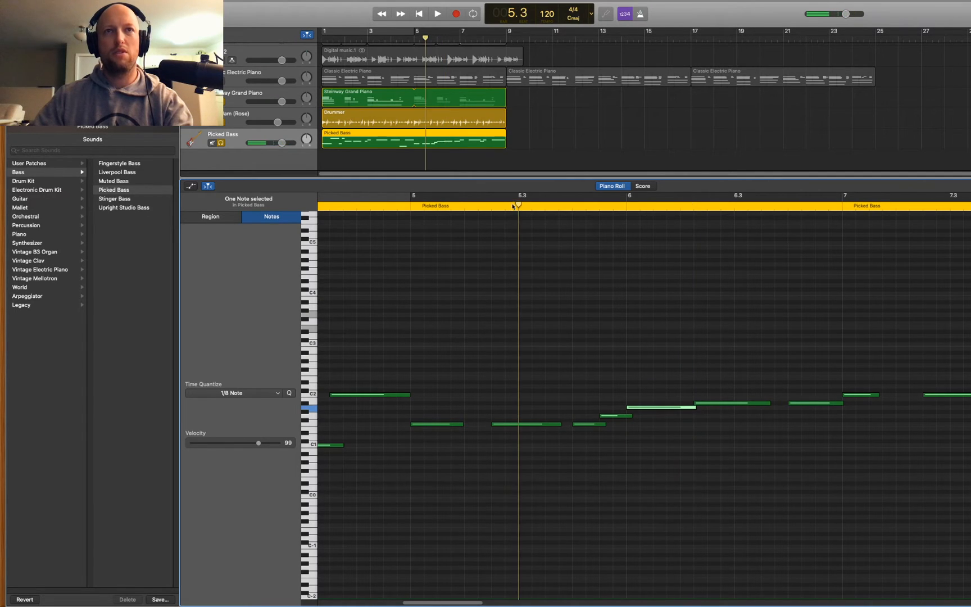
key("space")
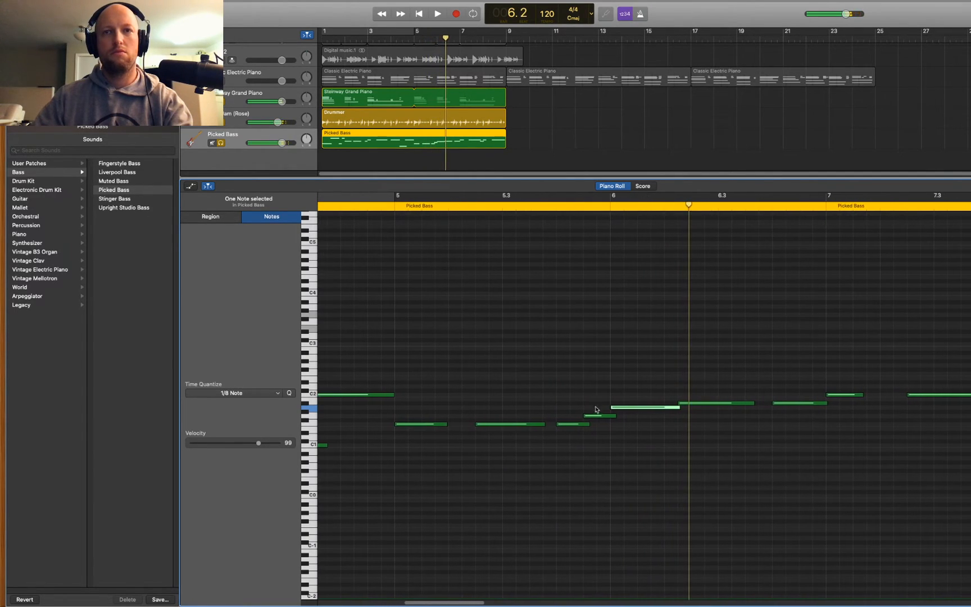
left_click_drag(678, 407, 632, 404)
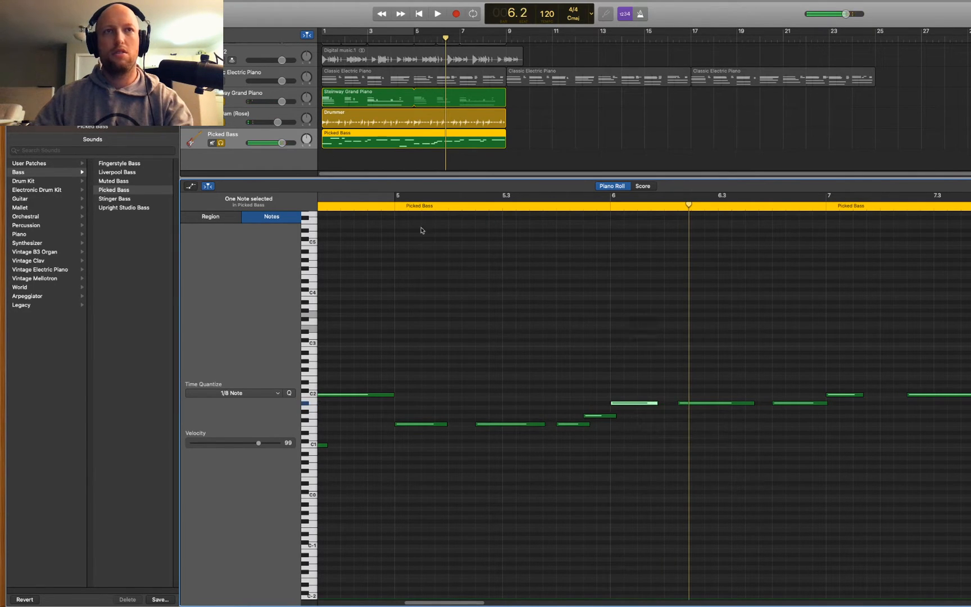
Step: Replay from bar 5, move the start of bar 6's second A#1 note to about 6.2.3 and extend the first to one beat
left_click(396, 208)
key("space")
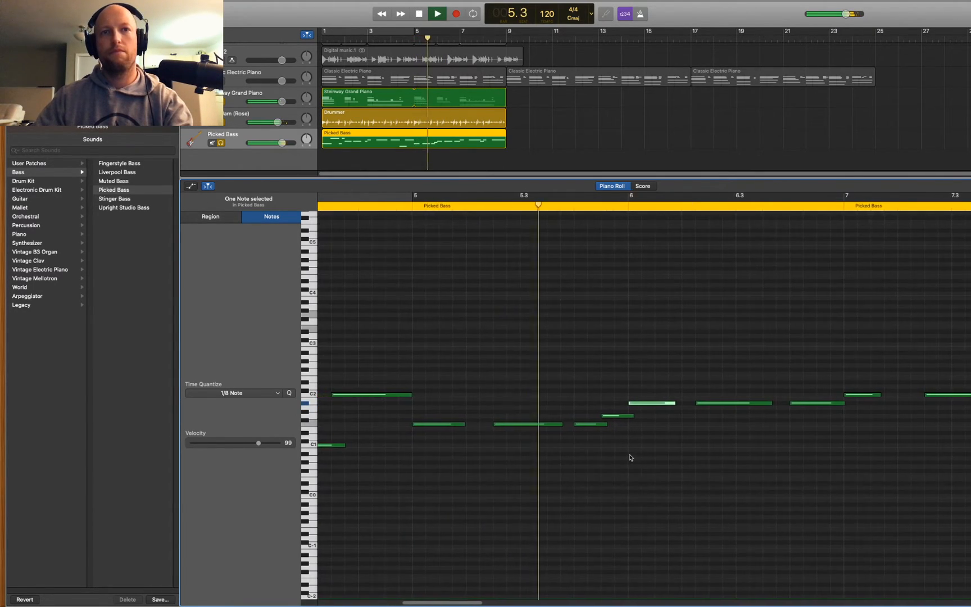
key("space")
left_click(640, 404)
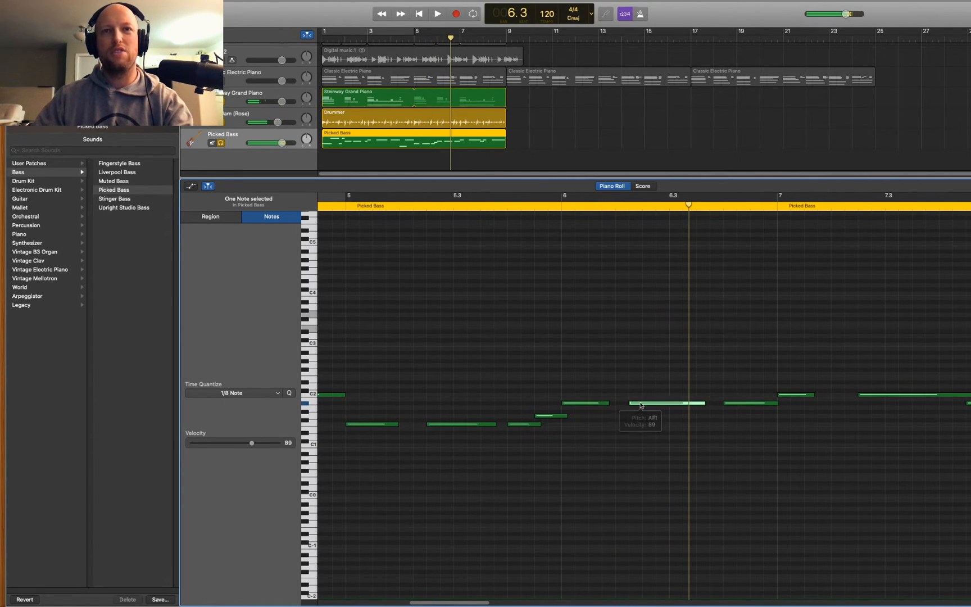
left_click_drag(630, 403, 642, 402)
left_click_drag(608, 401, 614, 403)
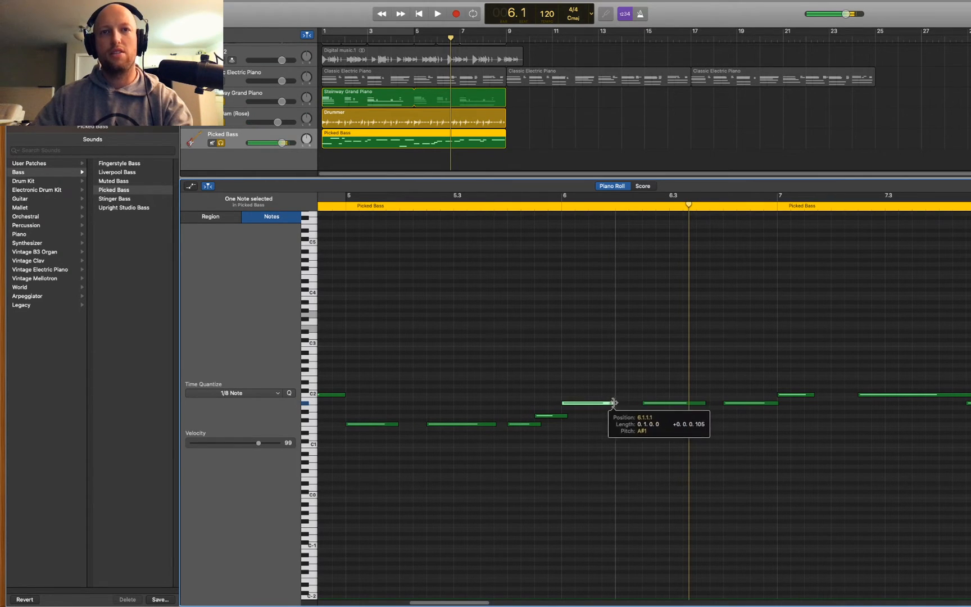
Step: Play the edited bass region from bar 6 to its end at bar 9
left_click(560, 199)
key("space")
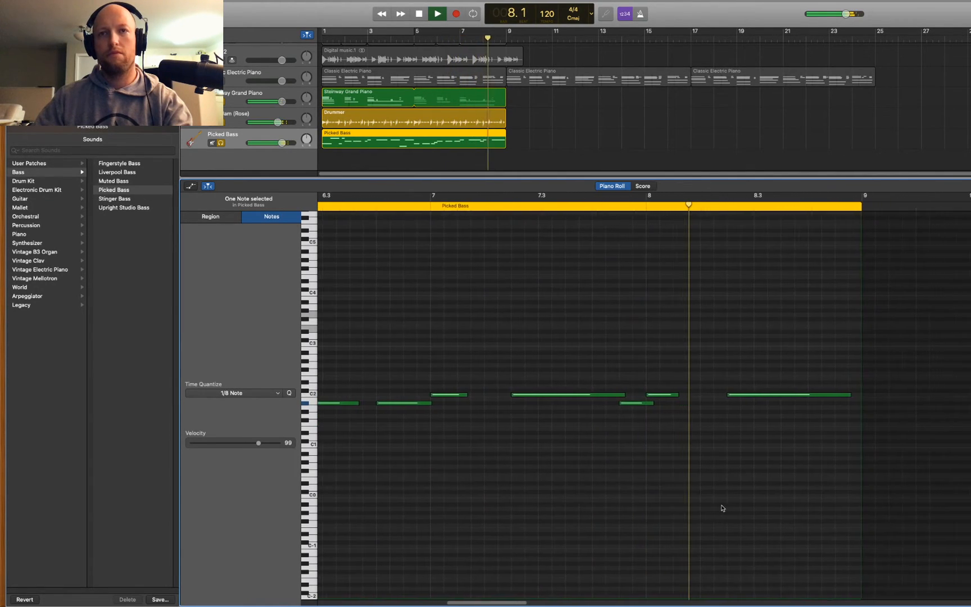
key("space")
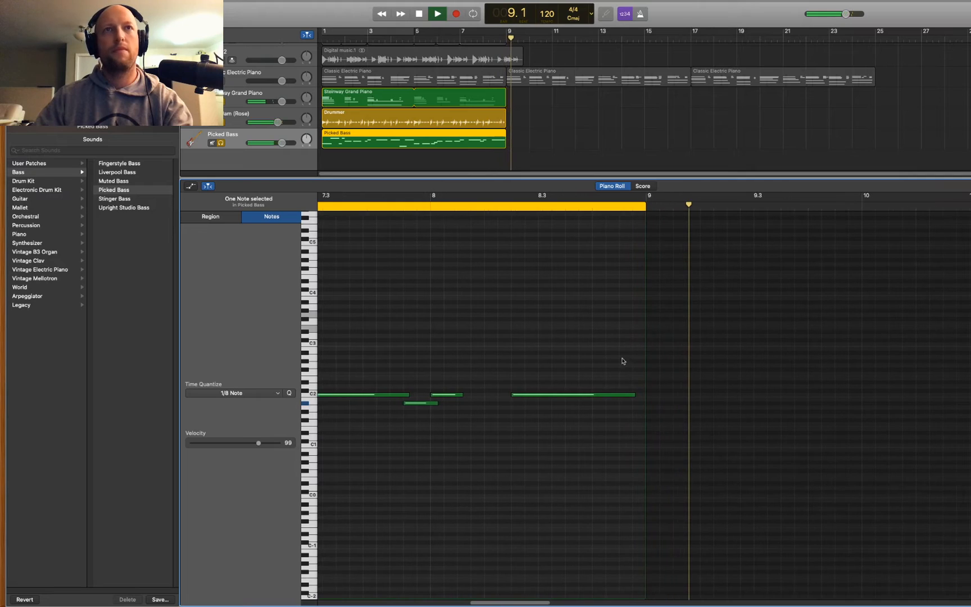
Step: Close the editor, duplicate the Picked Bass track and turn off solo on the original
key("e")
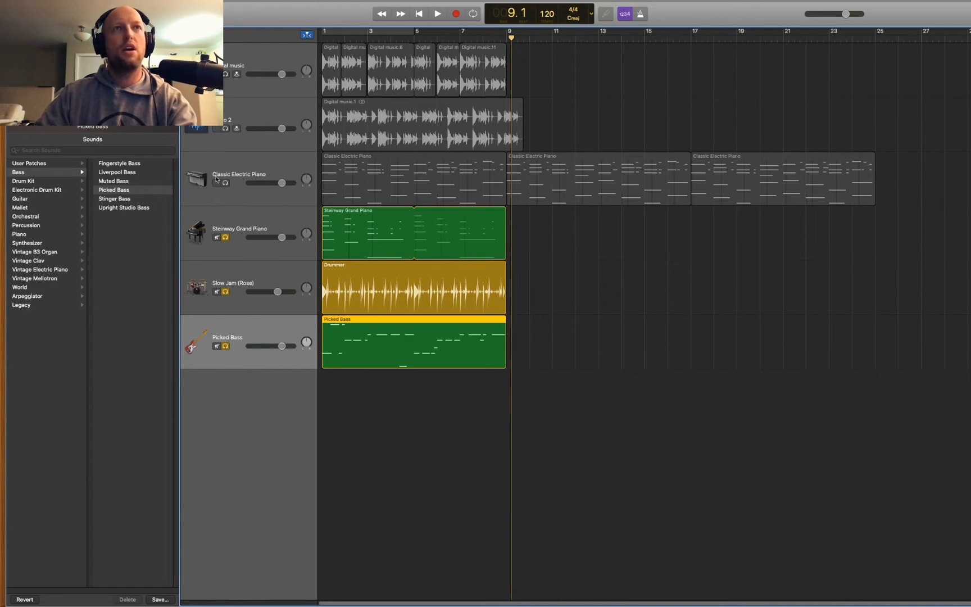
key("super+d")
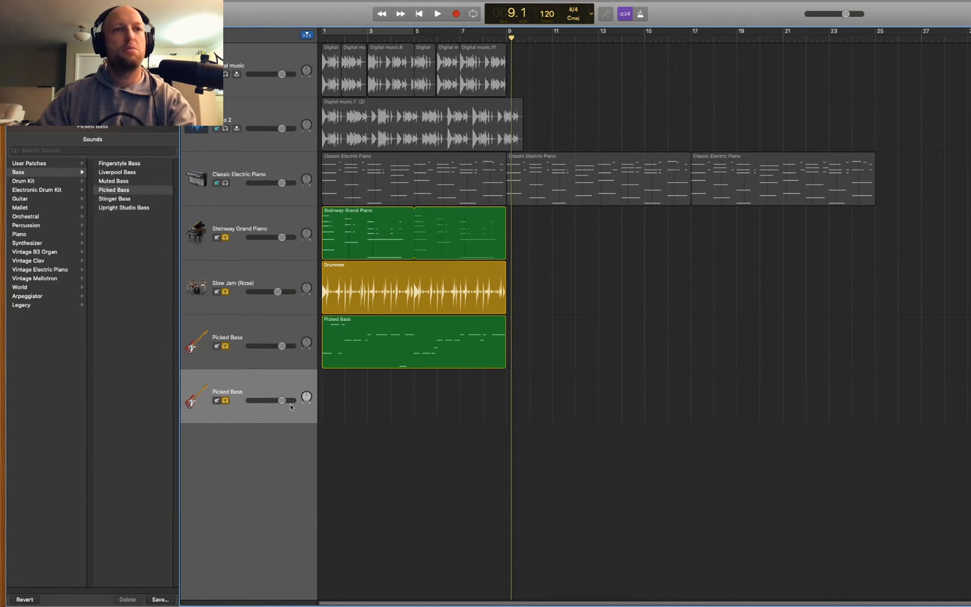
left_click(225, 347)
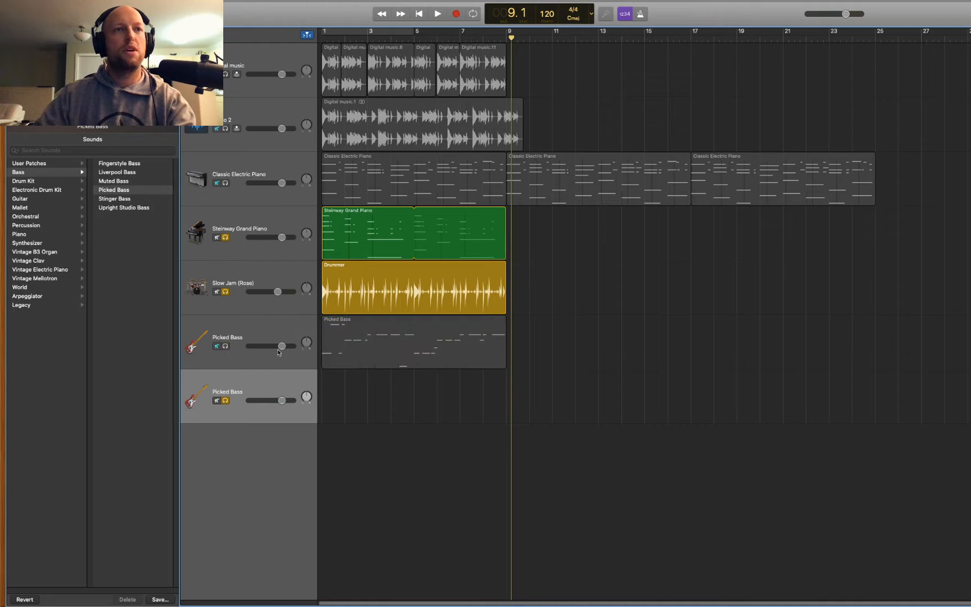
Step: Record a new bass part on the duplicated Picked Bass track from bar 1 to bar 9
left_click(418, 14)
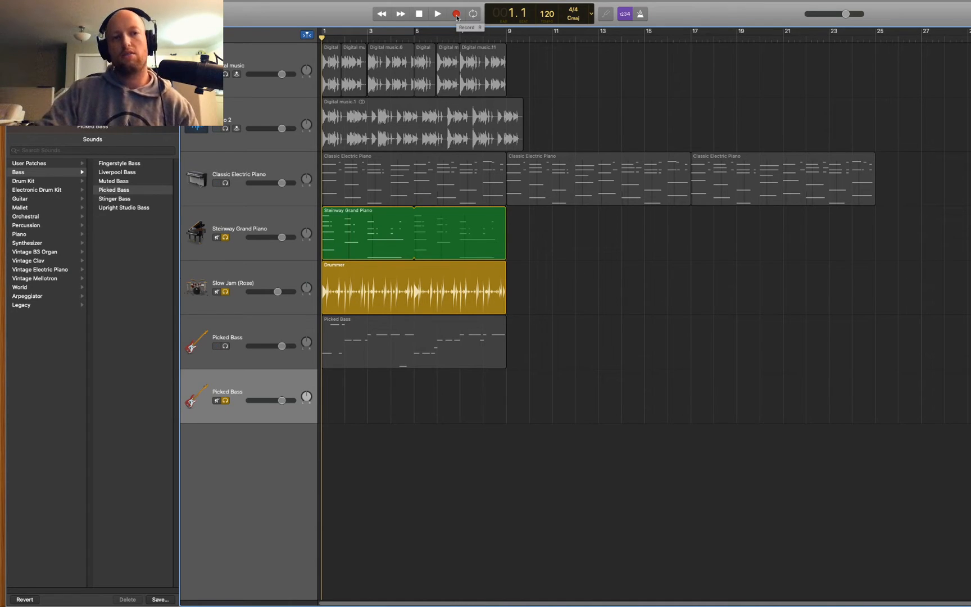
left_click(456, 14)
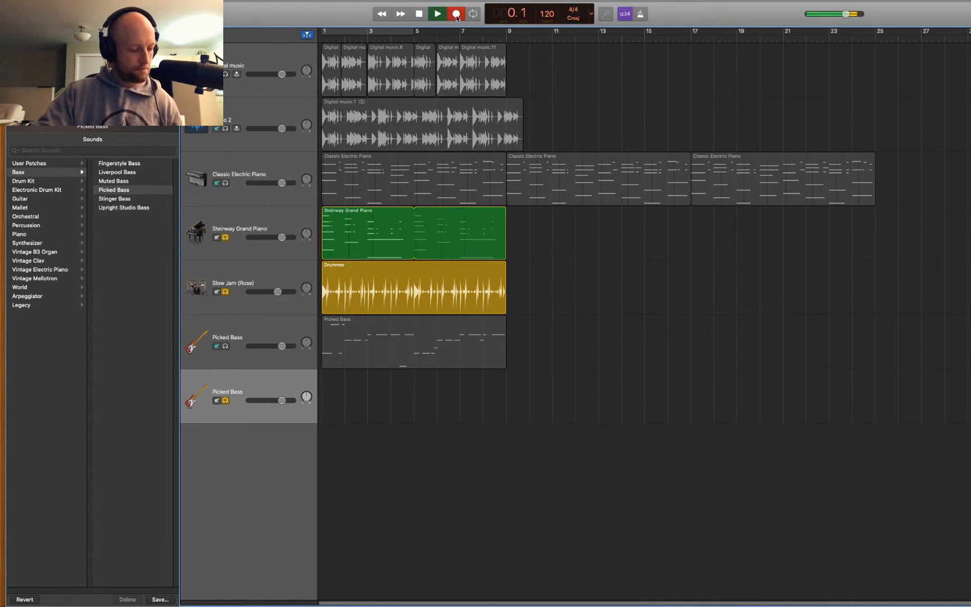
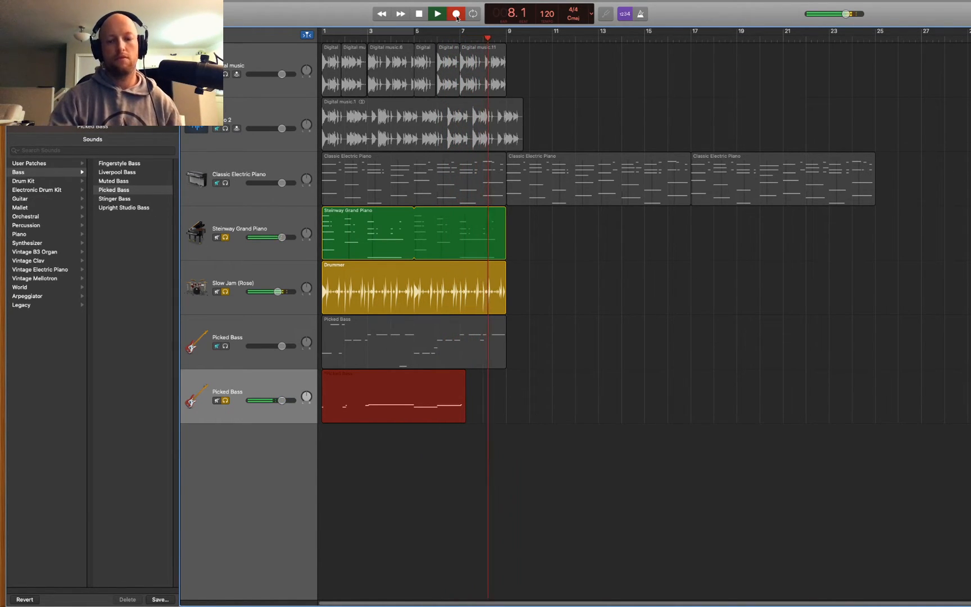
key("space")
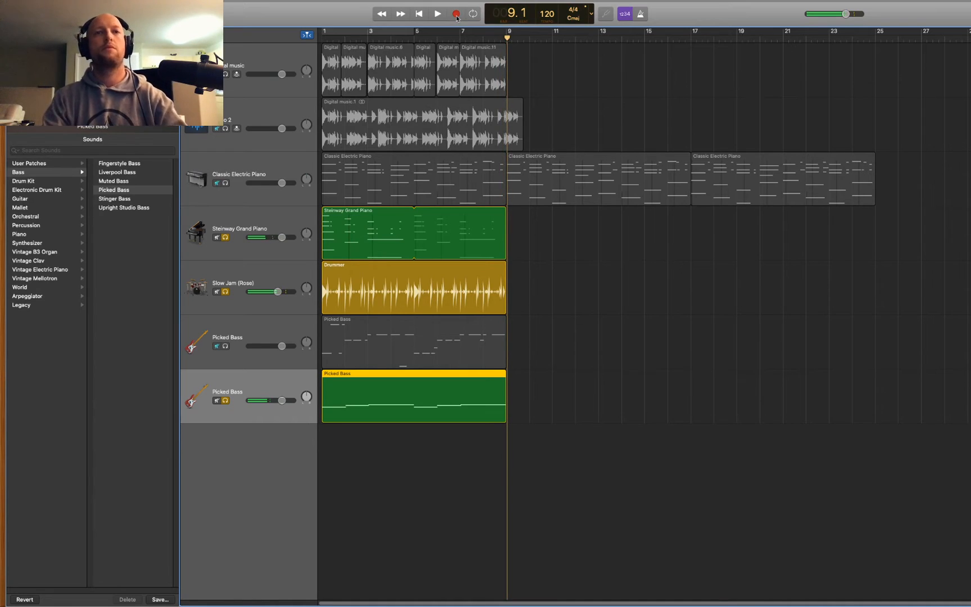
Step: Quantize the newly recorded Picked Bass region to 1/4 Note
right_click(449, 394)
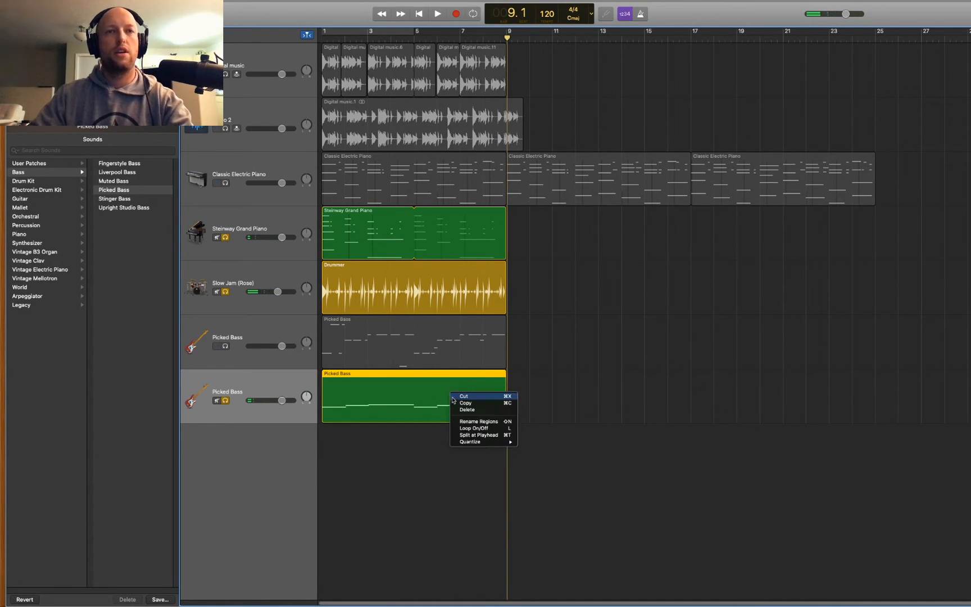
mouse_move(480, 442)
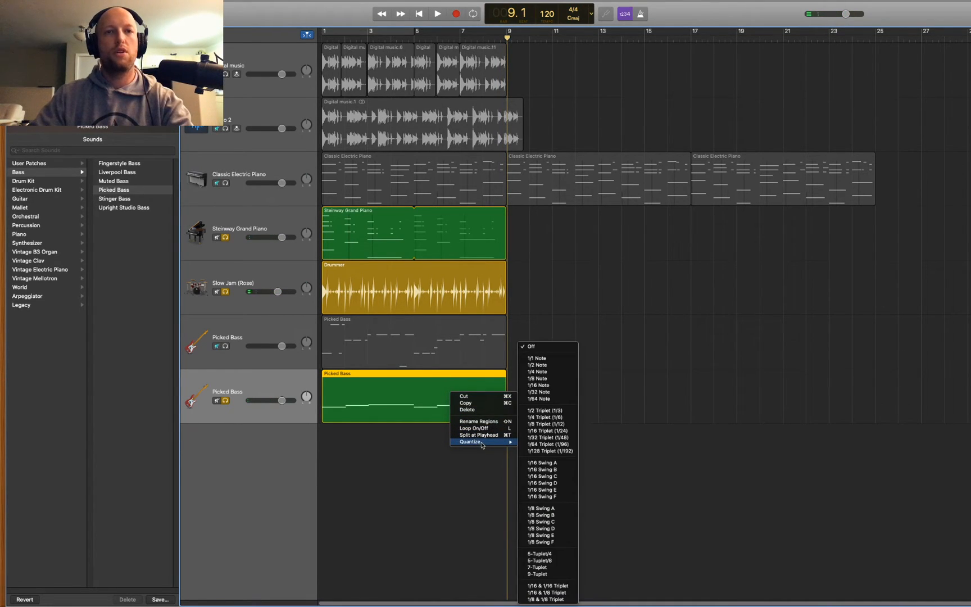
left_click(550, 373)
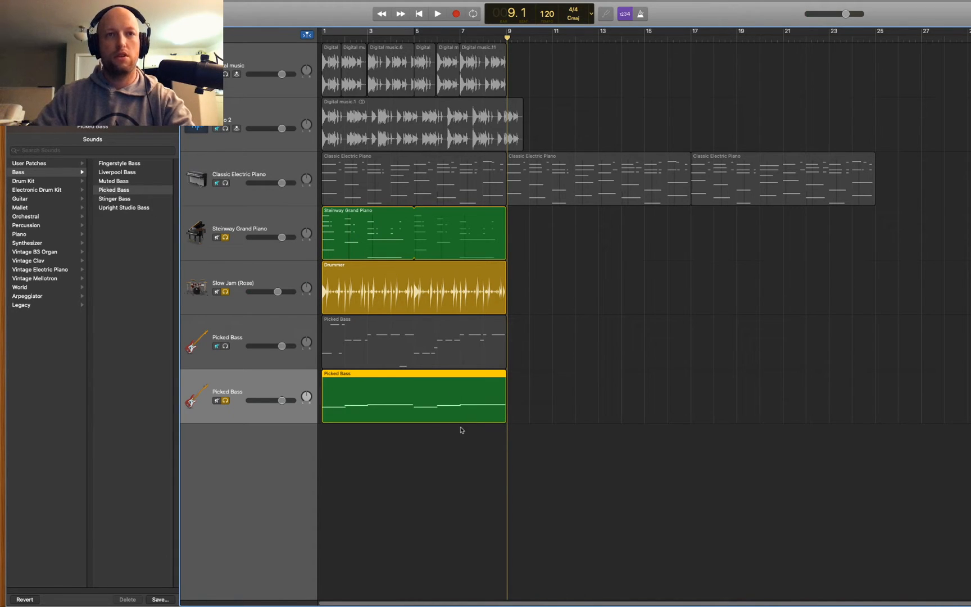
Step: Play from bar 1 while moving the original Picked Bass region to bar 9 and copying the Drummer region to bar 9
key("Return")
key("space")
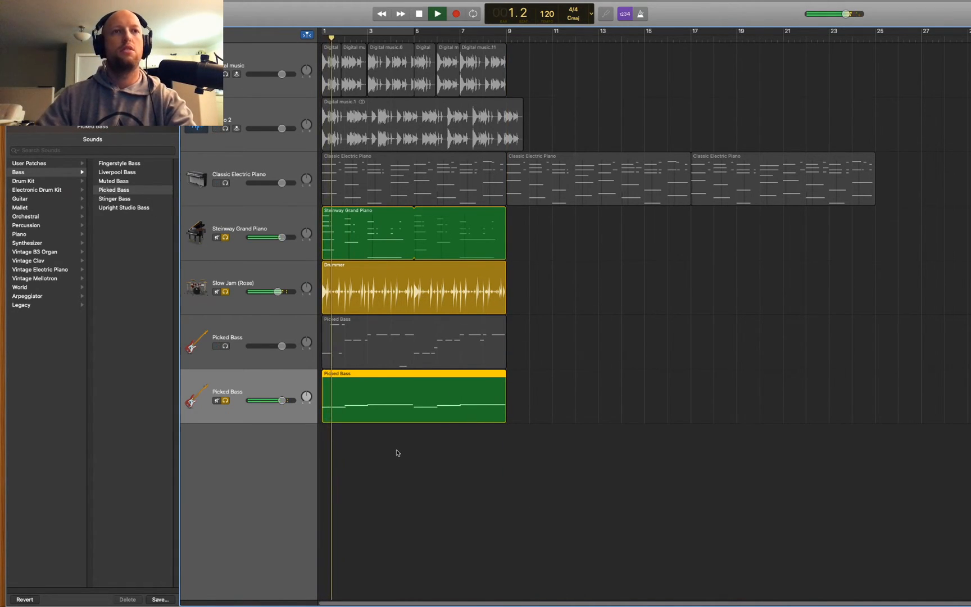
left_click_drag(380, 358, 589, 318)
left_click_drag(473, 281, 657, 280)
Step: Copy the Steinway Grand Piano regions to bar 9, solo the original Picked Bass track, and stop playback near bar 11
left_click(483, 219)
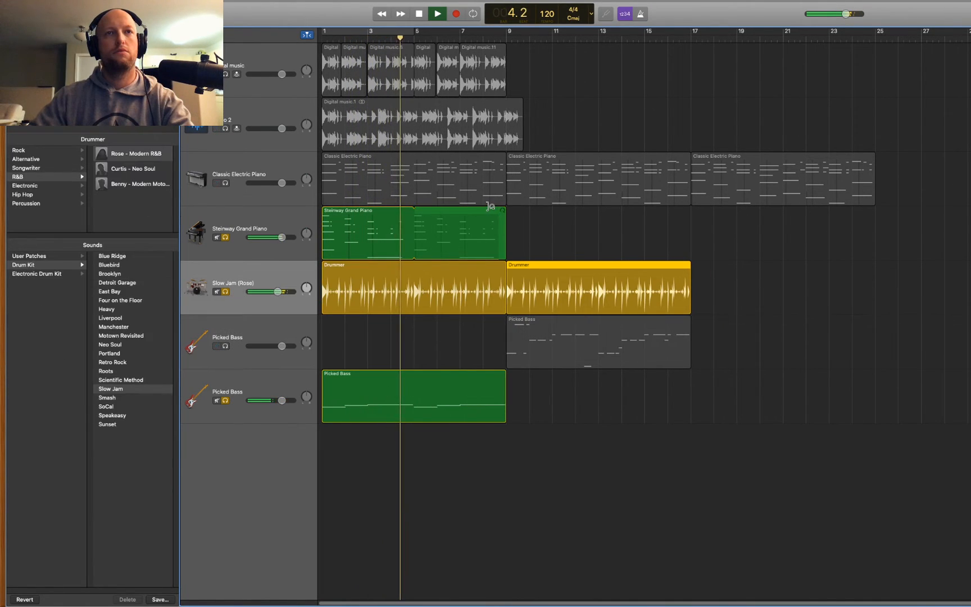
left_click_drag(485, 217, 559, 220)
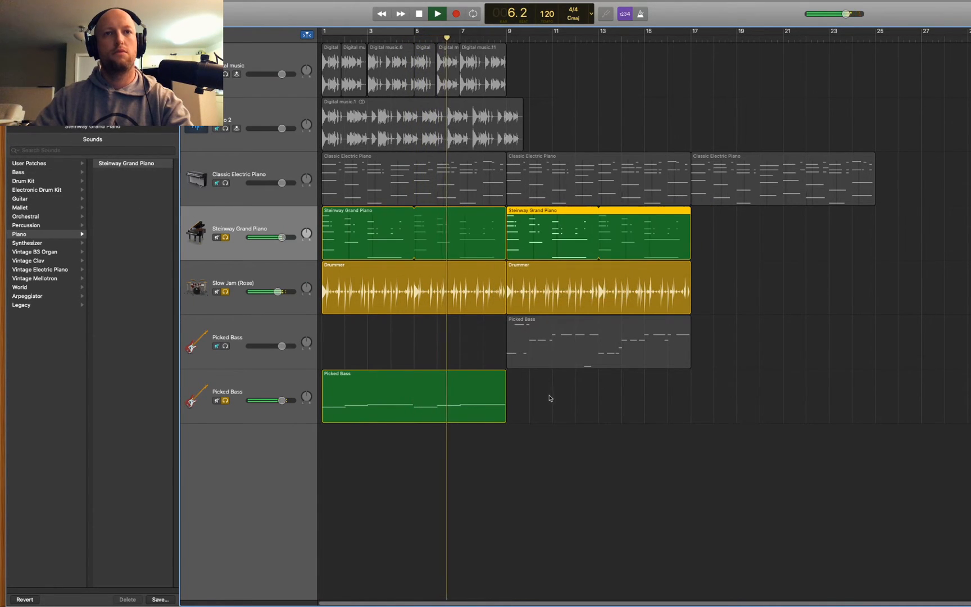
left_click(216, 346)
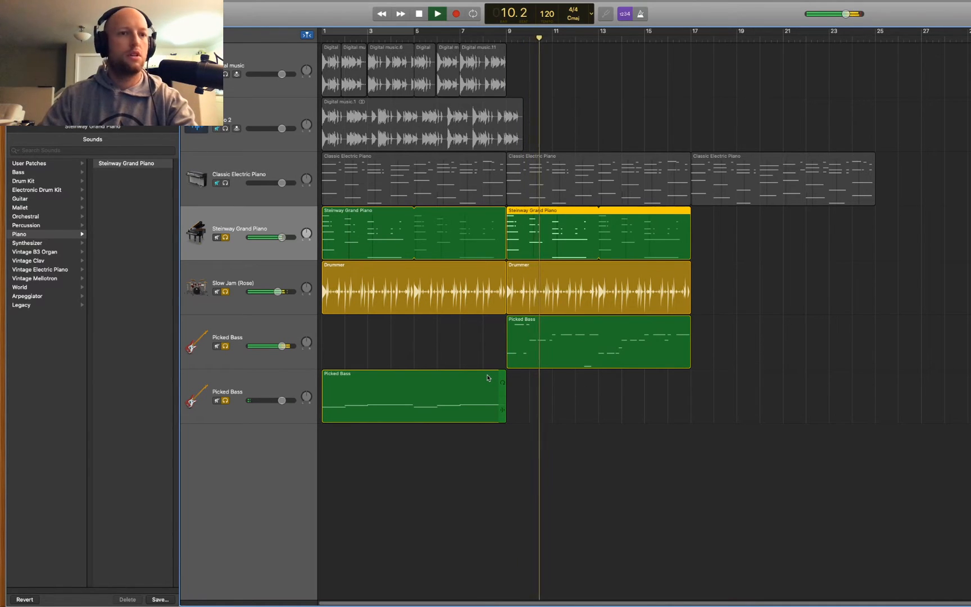
key("space")
Step: Open the first Drummer region for editing, switch off its hi-hat and lower the Kick & Snare pattern to 2
left_click(436, 285)
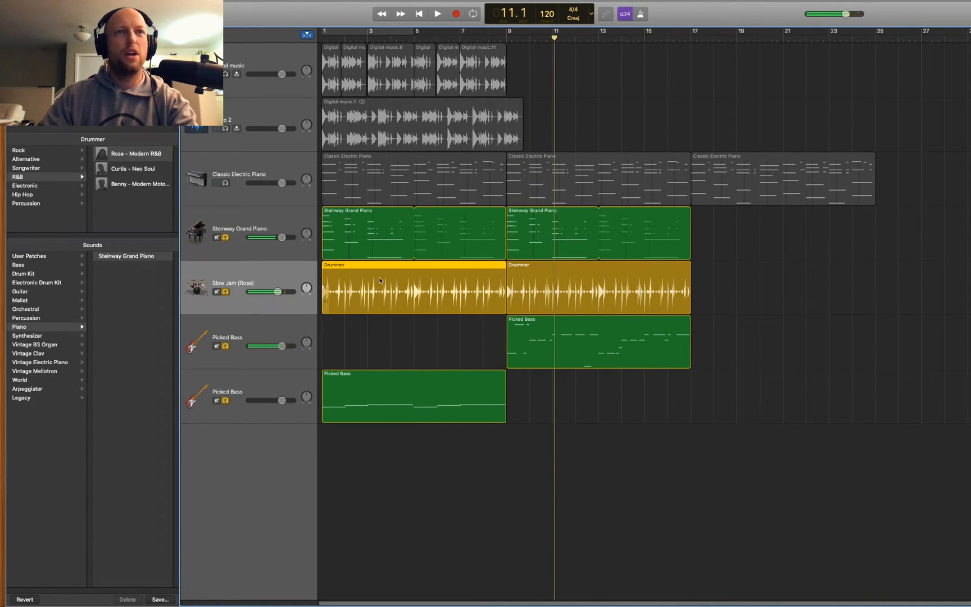
double_click(348, 266)
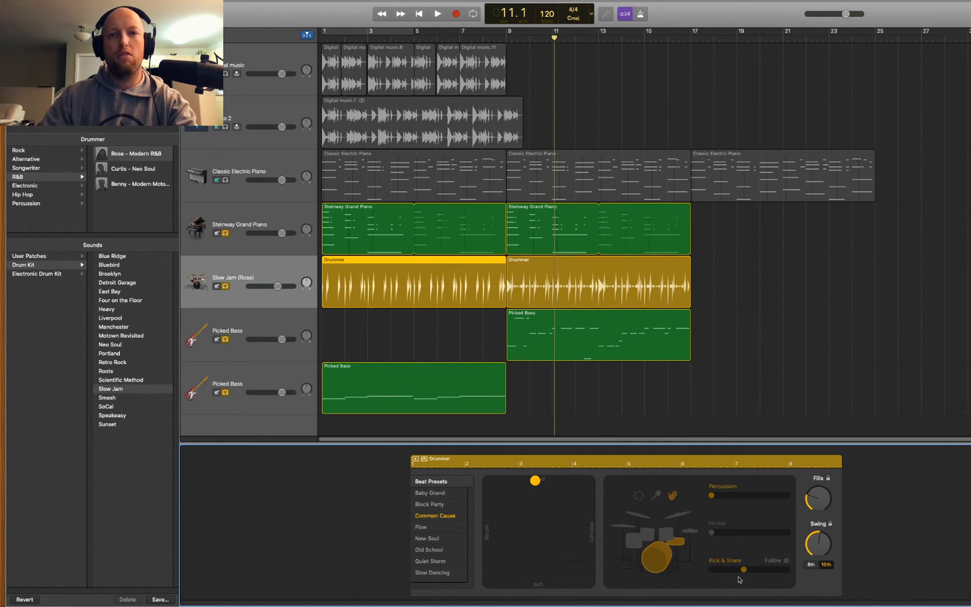
left_click_drag(745, 570, 729, 570)
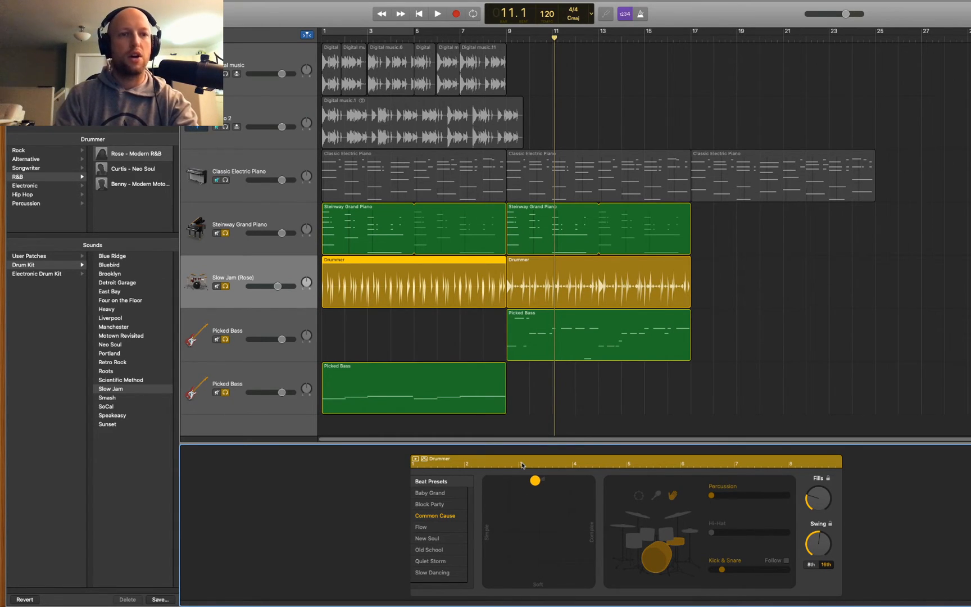
Step: Play the arrangement from bar 1 to bar 9 to hear the edited drums, and return to the start
key("Return")
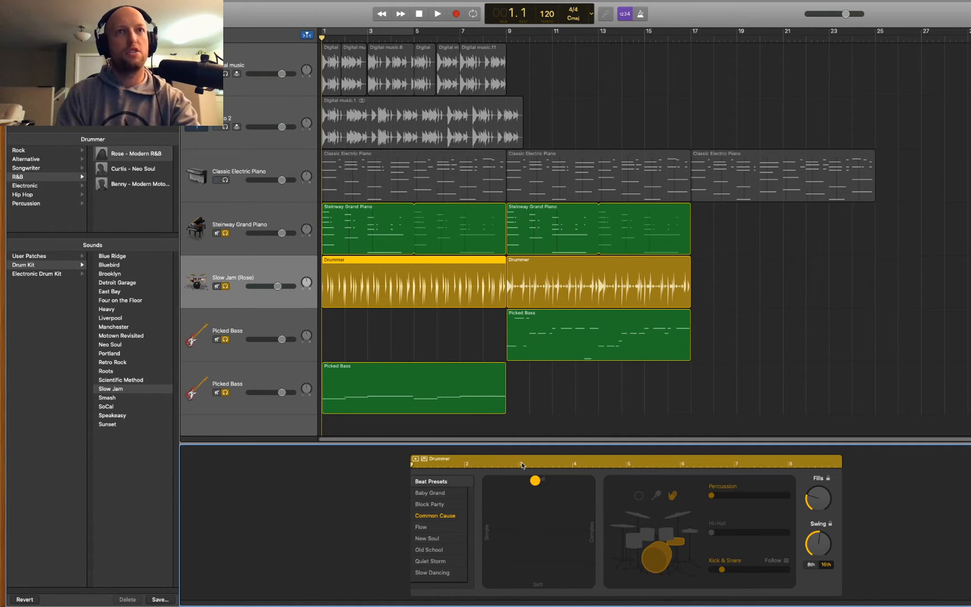
left_click(410, 38)
key("space")
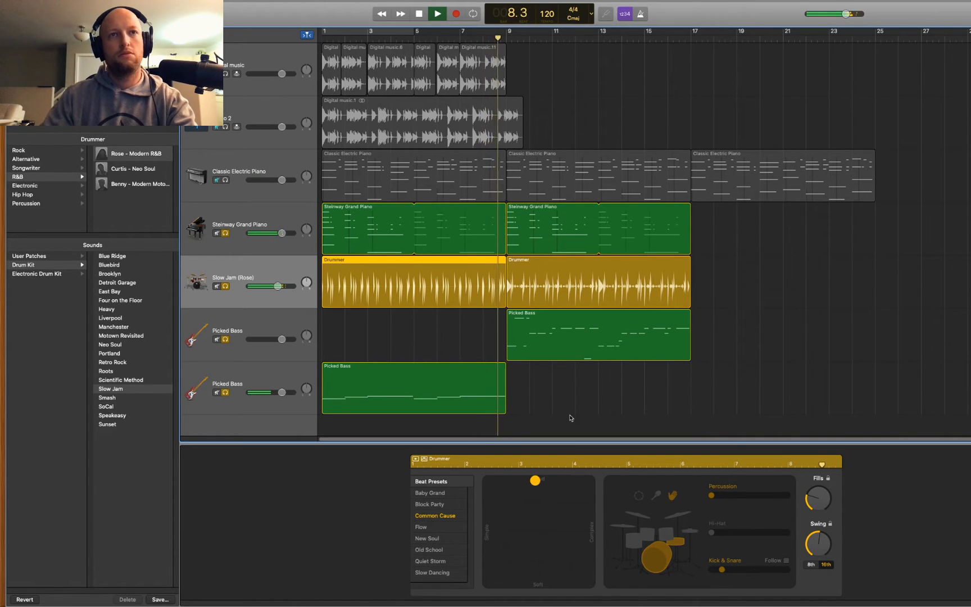
key("space")
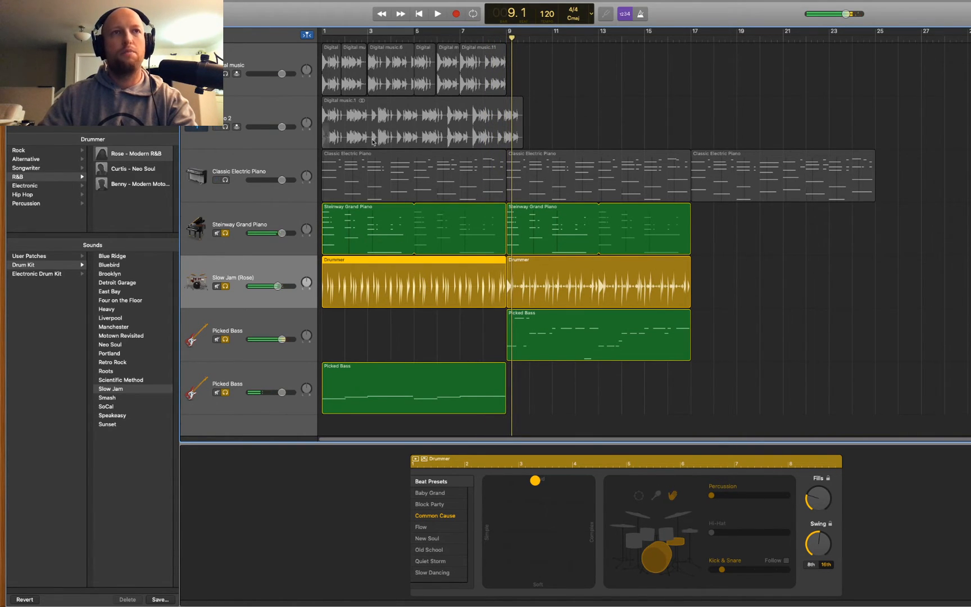
key("Return")
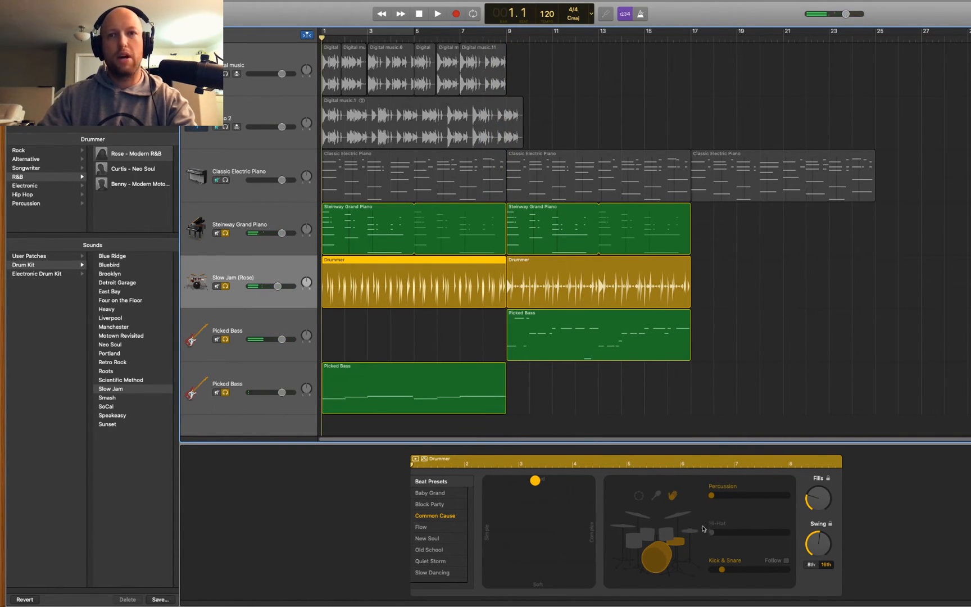
Step: Try the lowest Kick & Snare pattern and 8th swing on the first Drummer region during playback from bar 1
left_click_drag(726, 570, 710, 570)
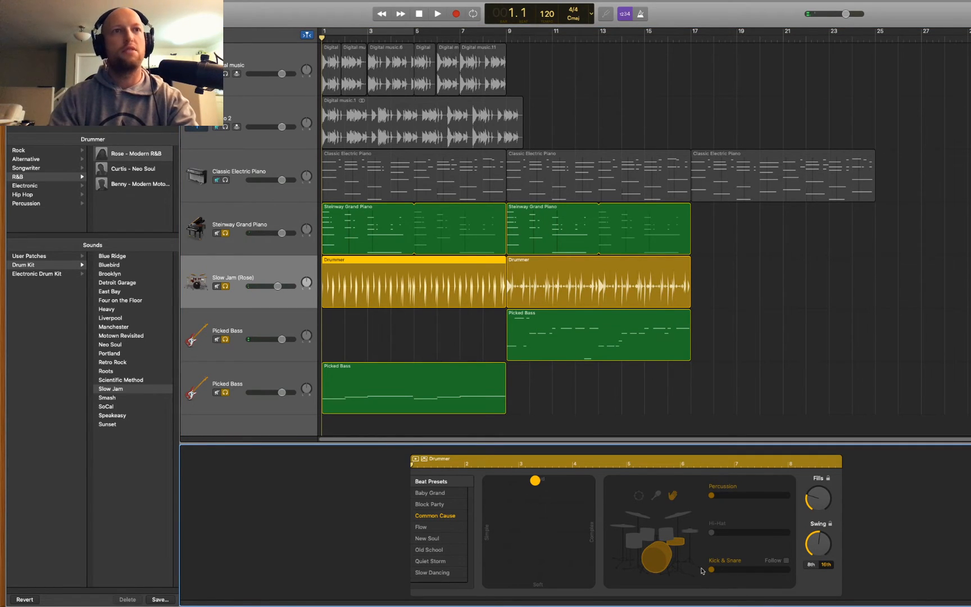
key("space")
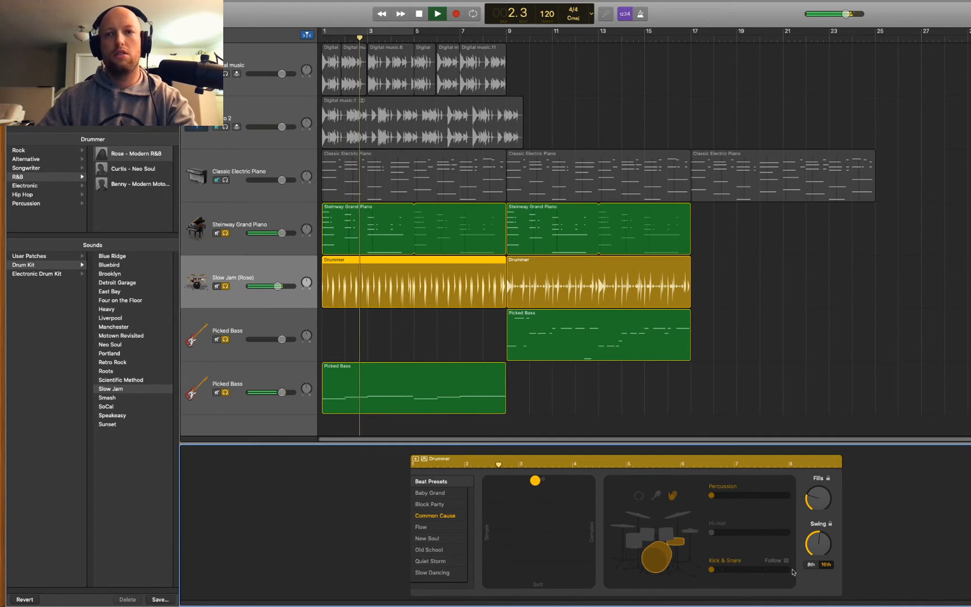
left_click(816, 566)
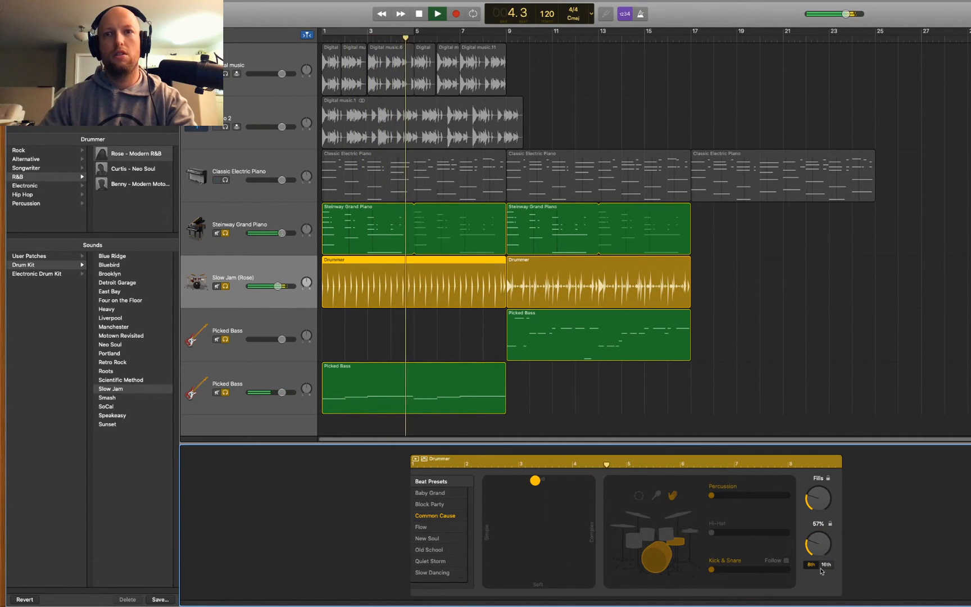
Step: Raise the first Drummer region's Kick & Snare pattern by three settings, one at a time, during playback
left_click_drag(712, 570, 723, 573)
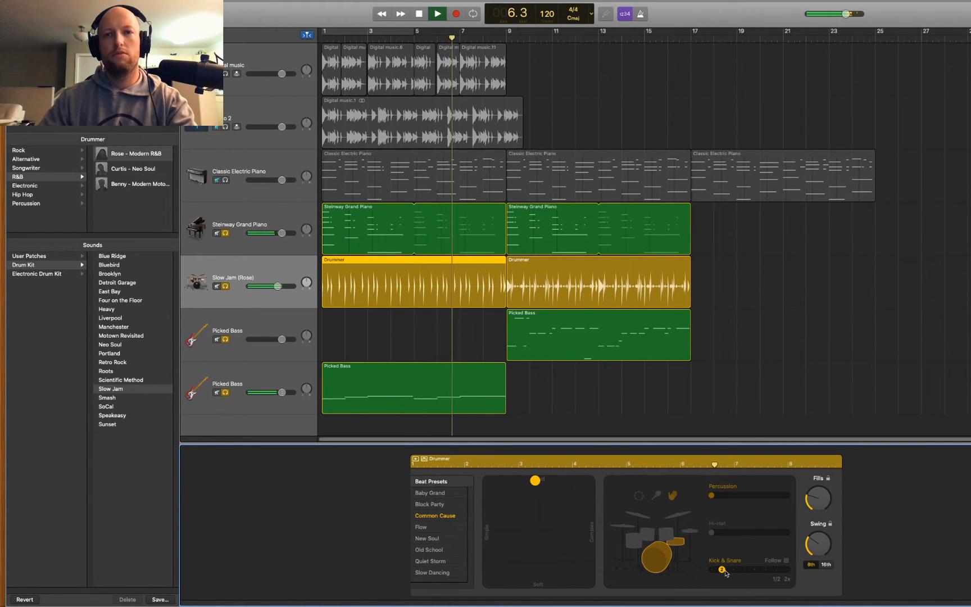
left_click_drag(724, 571, 732, 570)
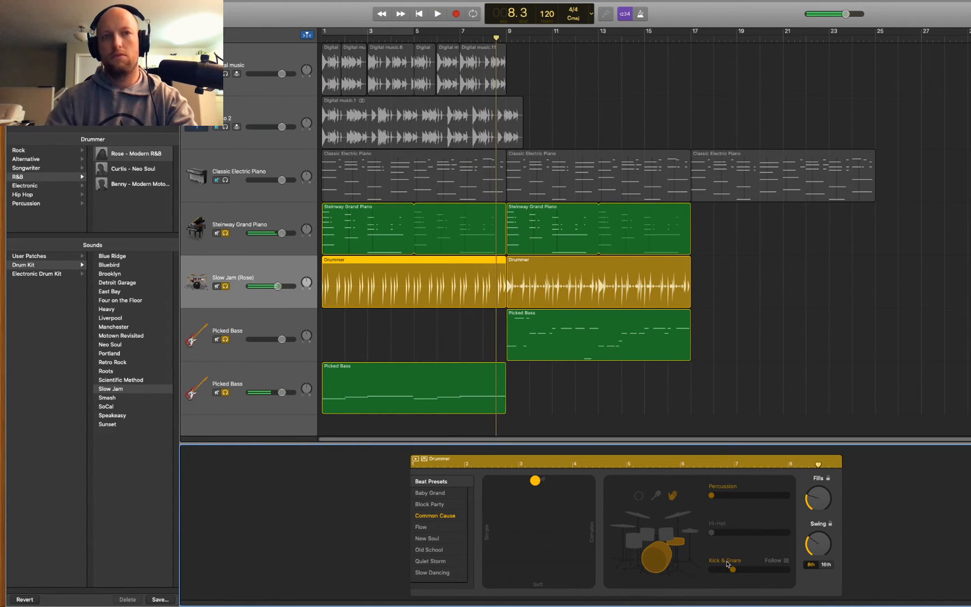
left_click_drag(728, 567, 743, 570)
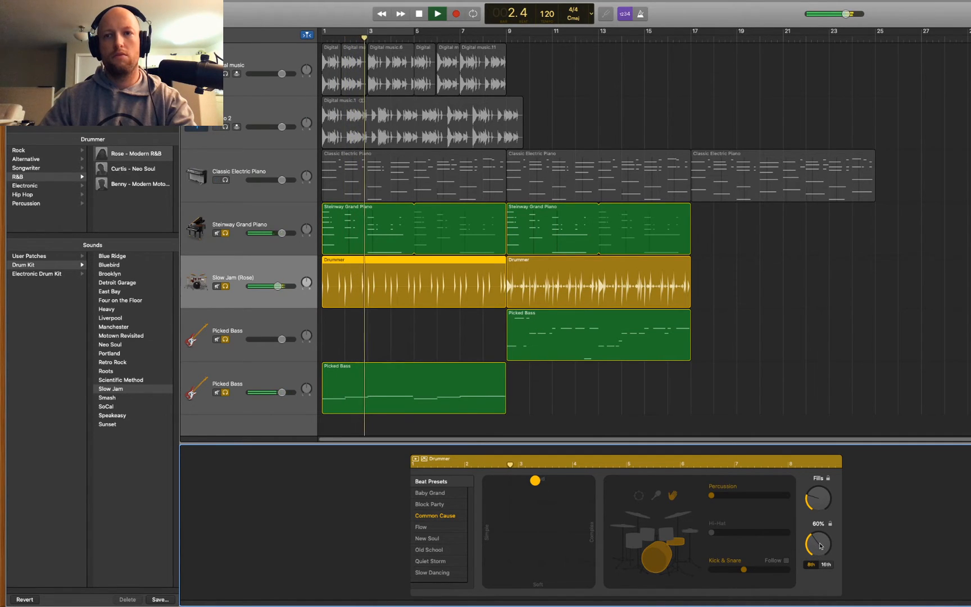
Step: Switch the first Drummer region's swing to 16th, fine-tune its amount and stop playback in bar 12
left_click(825, 565)
left_click_drag(819, 546, 819, 552)
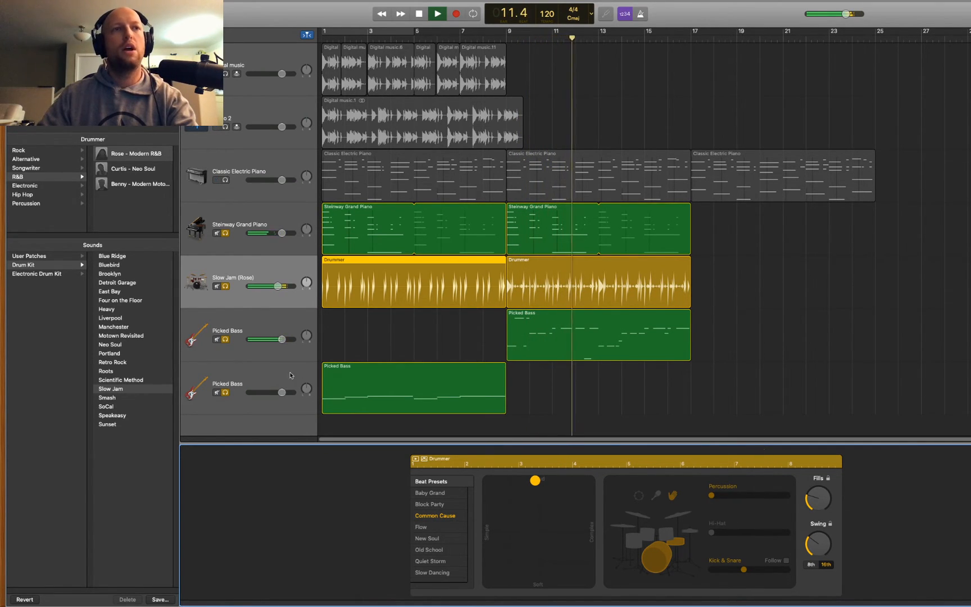
key("space")
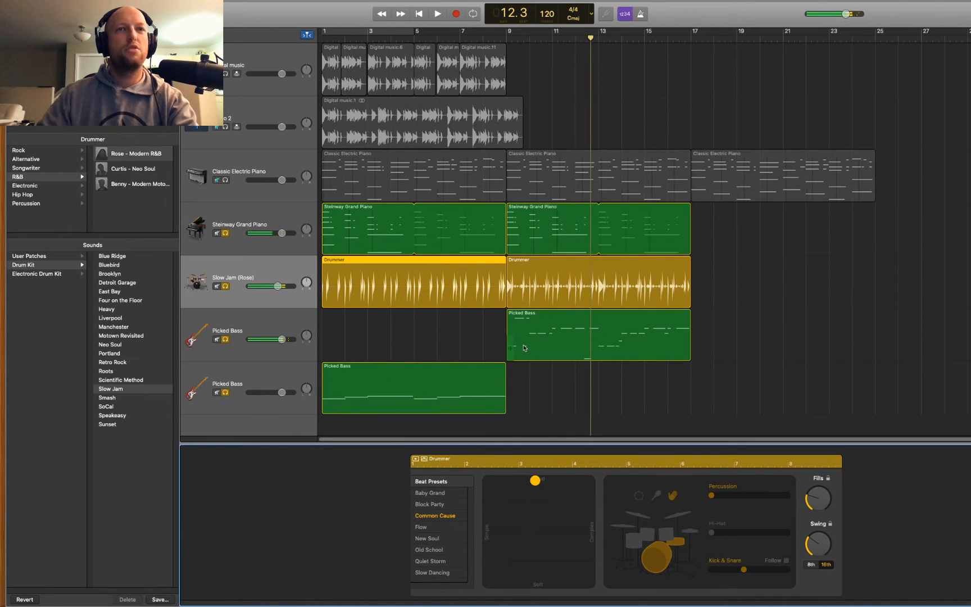
Step: Close the editor and move the simpler Picked Bass region from the duplicate track to bar 1 of the original Picked Bass track
left_click(381, 370)
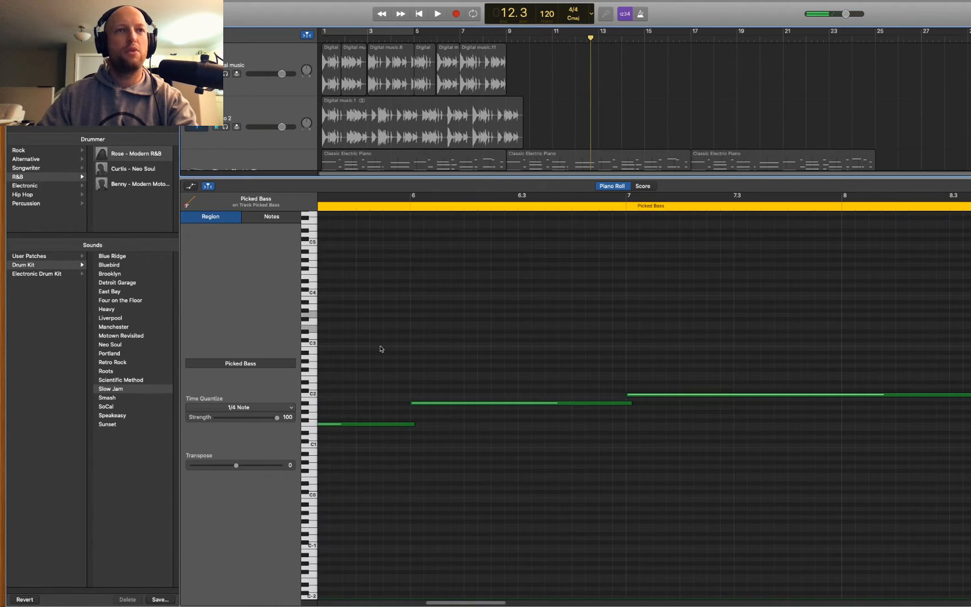
key("e")
left_click_drag(376, 374, 376, 320)
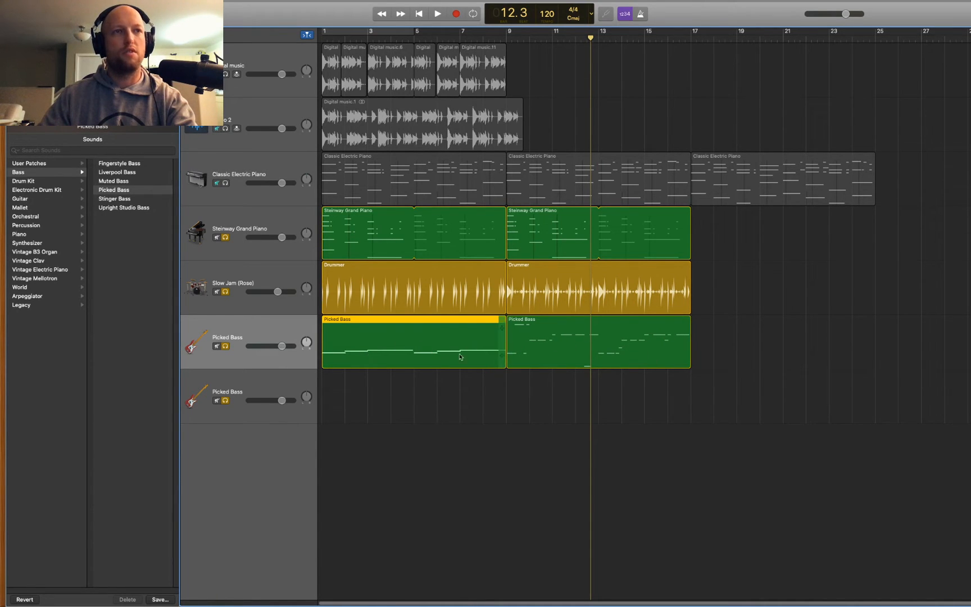
Step: Change the sound of the empty duplicate Picked Bass track to the Hard Rock guitar
left_click(225, 401)
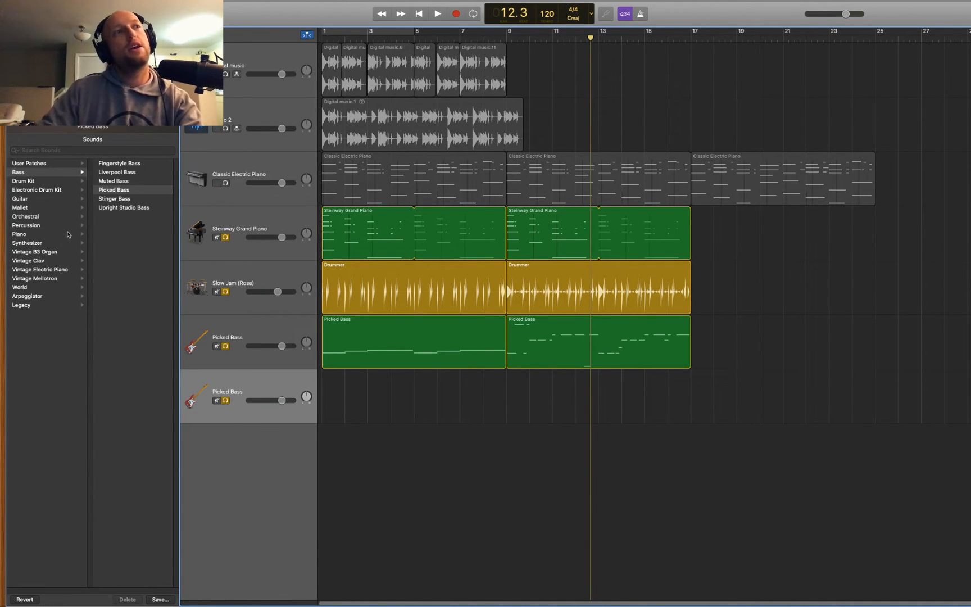
left_click(28, 200)
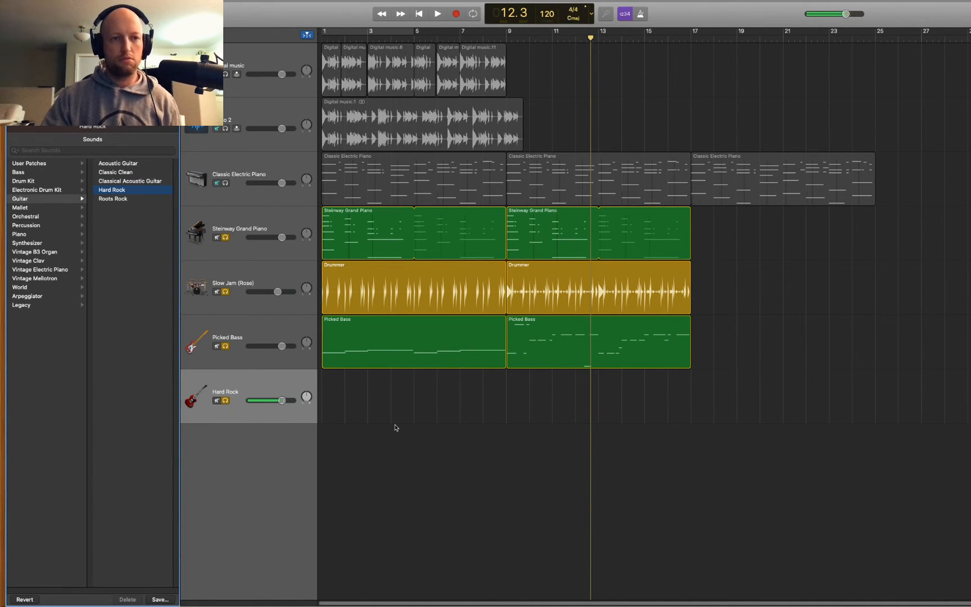
Step: Record a Hard Rock guitar part with the metronome on from bar 9, and trim the region's end to just after bar 13
left_click(508, 35)
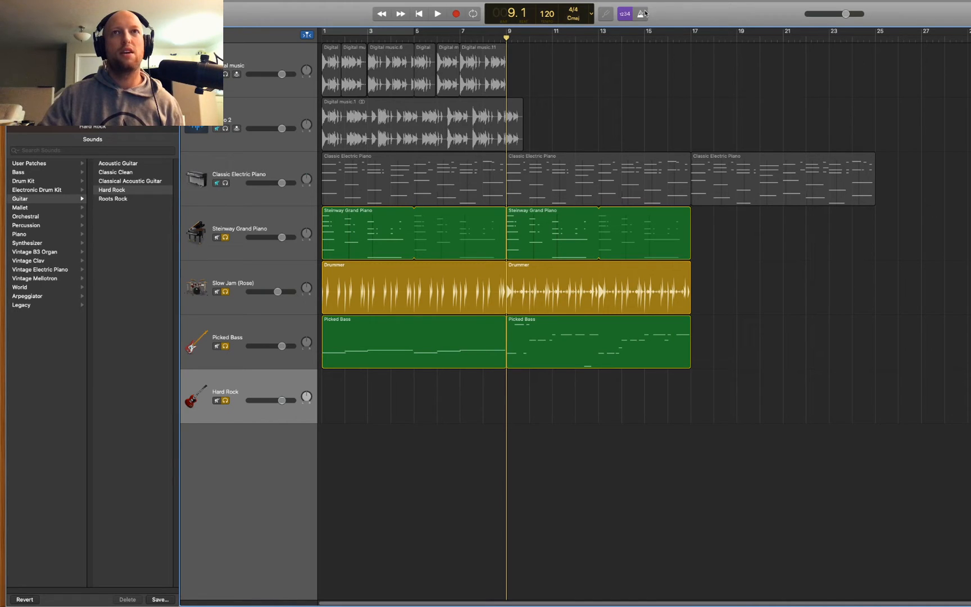
left_click(456, 15)
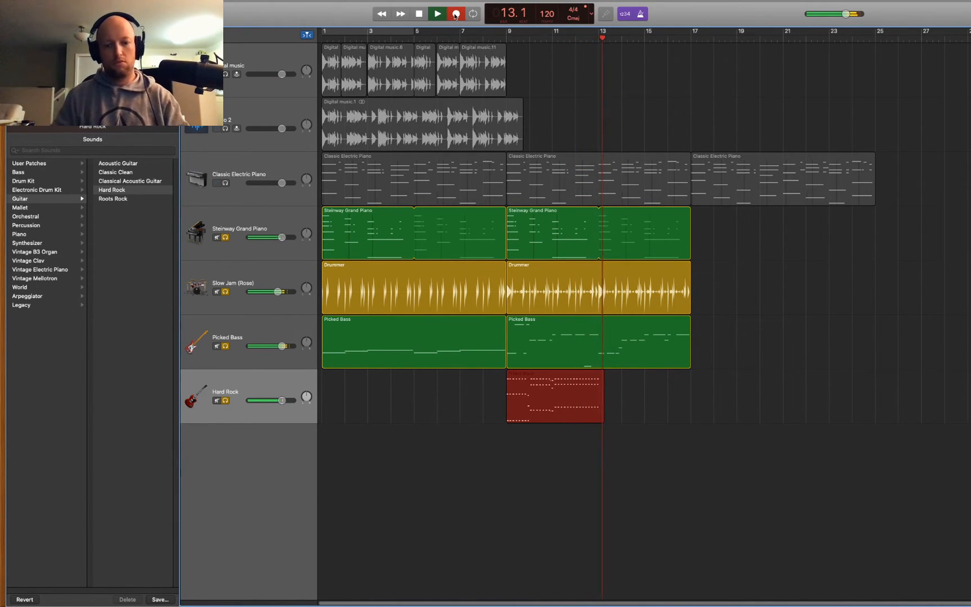
key("space")
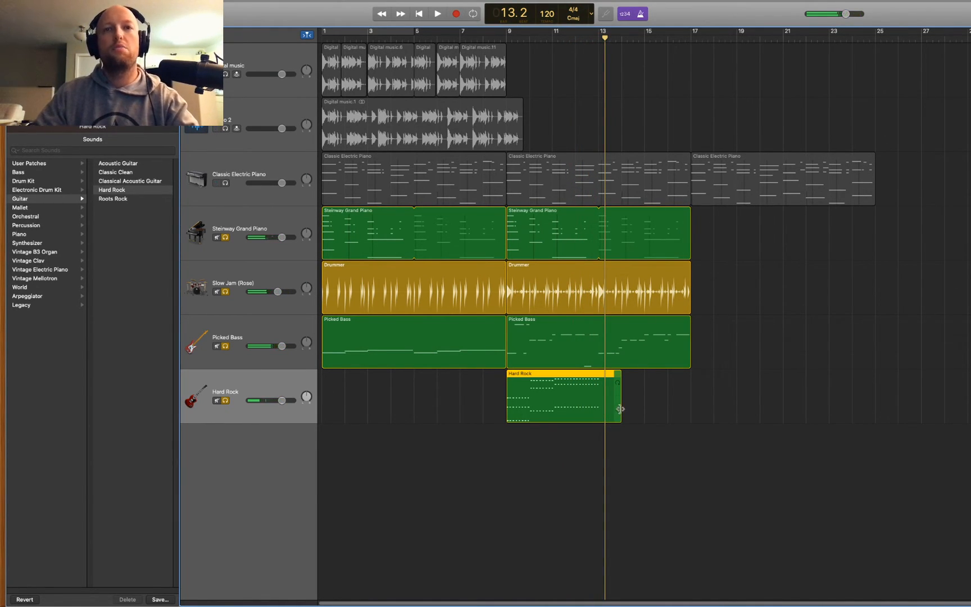
left_click_drag(621, 386, 604, 412)
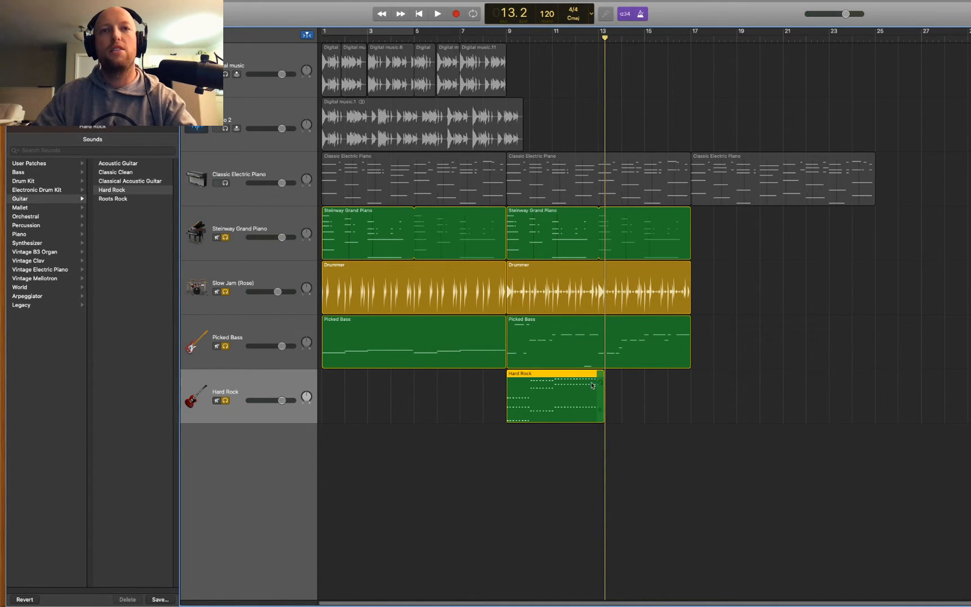
Step: Open the Hard Rock region in the piano roll and quantize all its notes to 1/16 Note
double_click(587, 378)
right_click(745, 313)
mouse_move(774, 340)
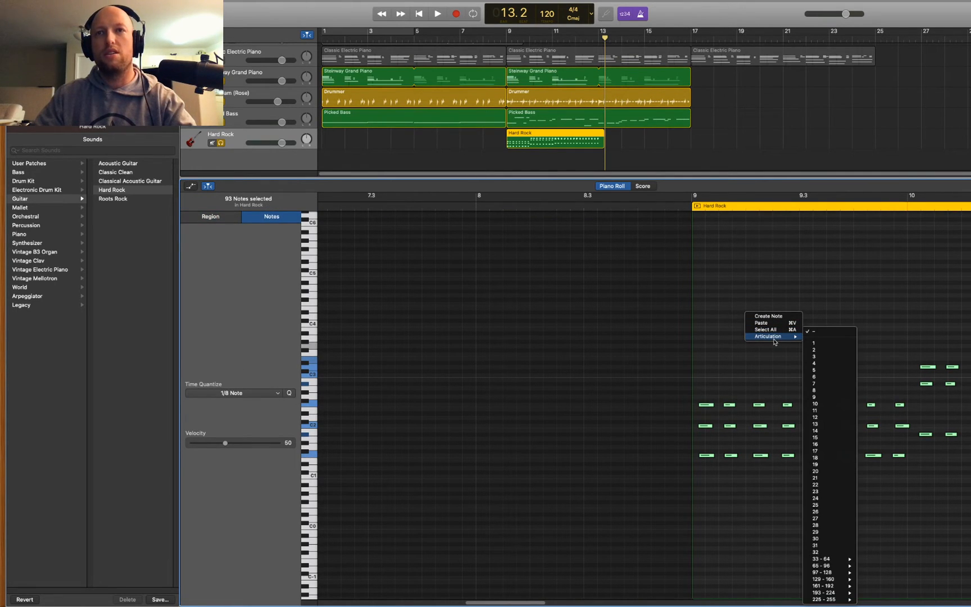
left_click(753, 285)
left_click(269, 393)
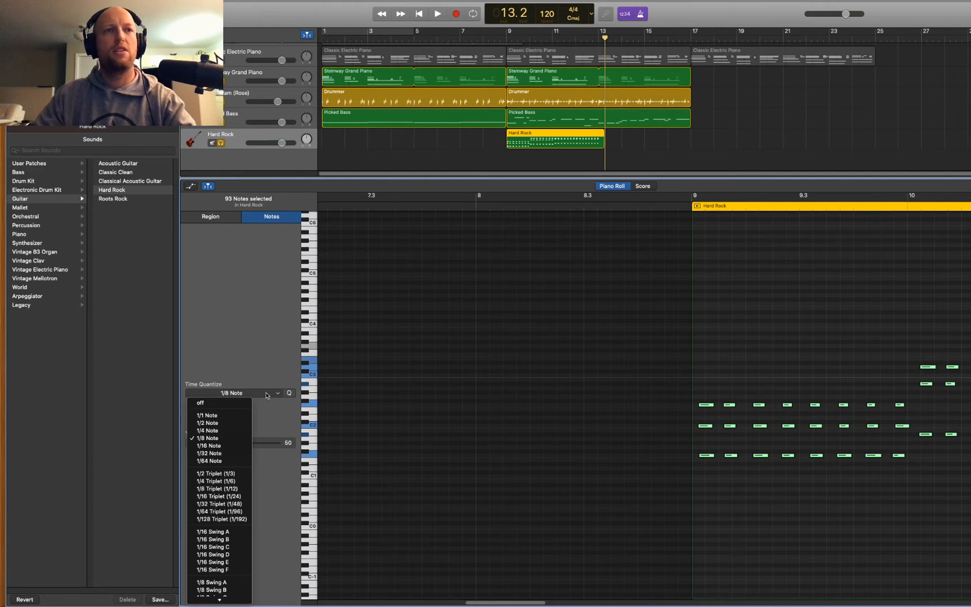
left_click(224, 446)
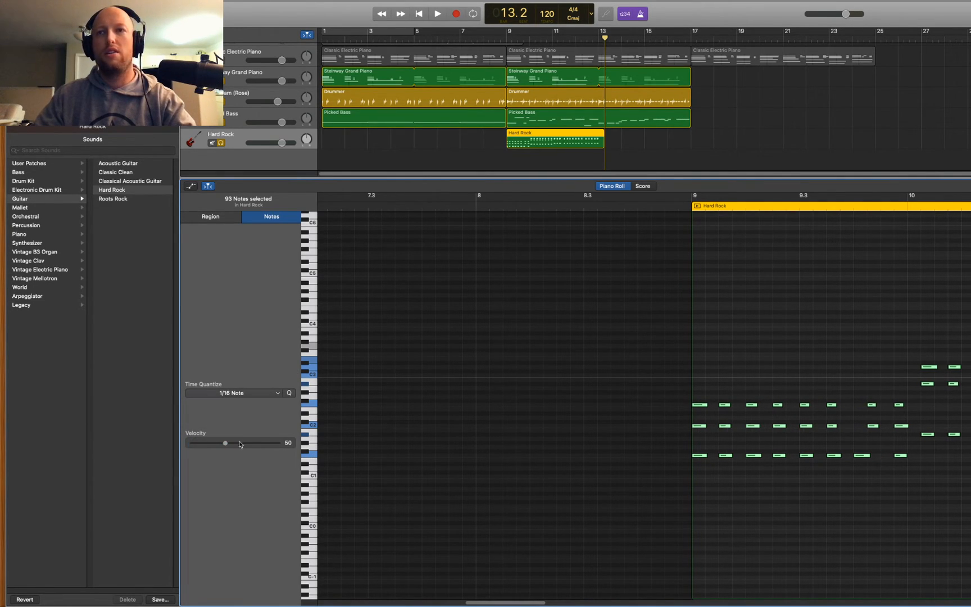
Step: Shift the late chords at the end of bar 9 a sixteenth earlier and align the bar 10 chords to start on bar 10
mouse_move(881, 442)
left_mouse_down()
mouse_move(869, 406)
mouse_move(857, 406)
mouse_move(903, 461)
mouse_move(887, 457)
left_mouse_up()
scroll(849, 470, "right", 10)
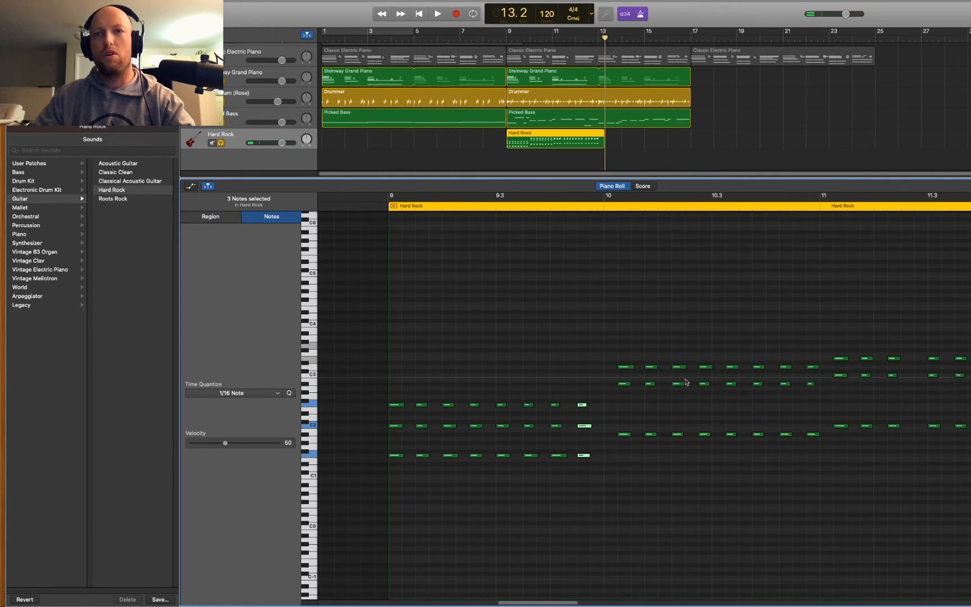
left_click_drag(610, 330, 816, 491)
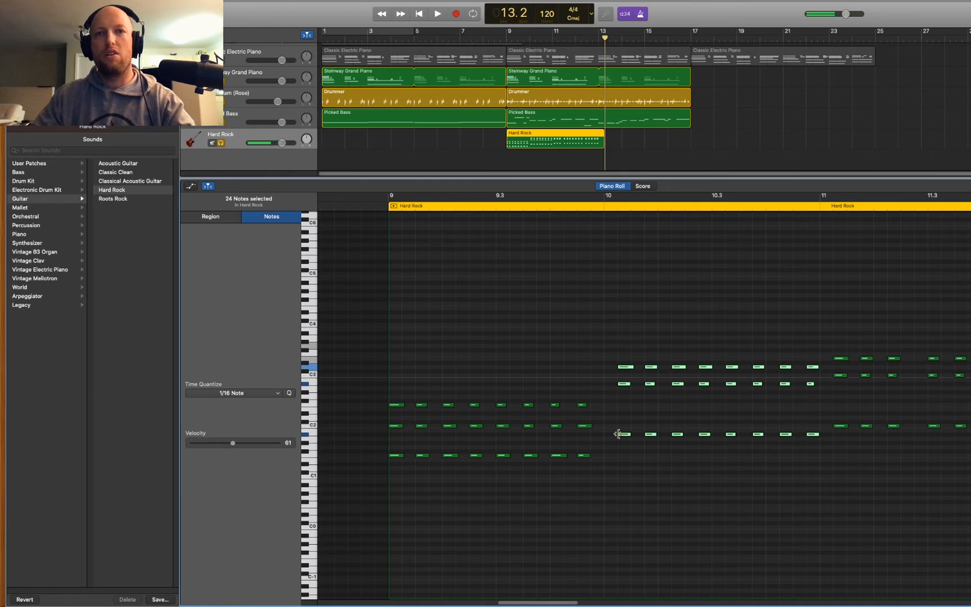
left_click_drag(625, 436, 612, 437)
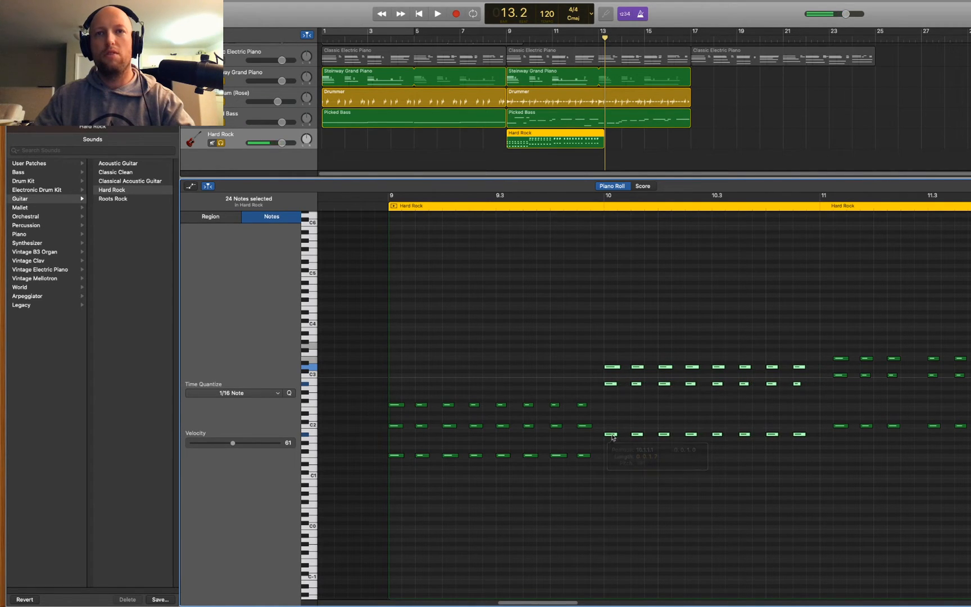
Step: Shift all chords from bar 11 onward a sixteenth earlier so the first one starts on bar 11
scroll(822, 425, "right", 8)
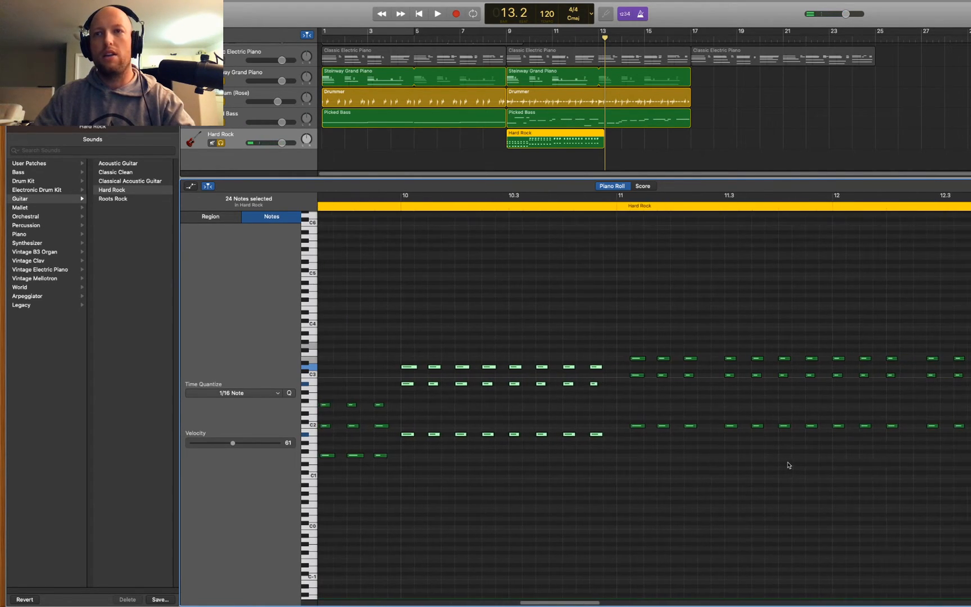
left_click_drag(585, 308, 966, 492)
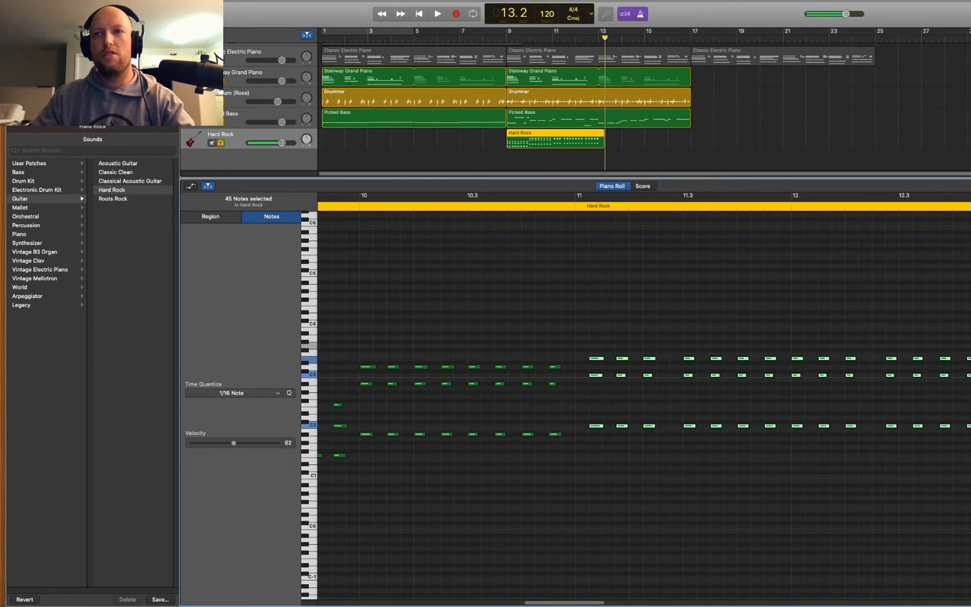
left_click_drag(597, 427, 584, 430)
Step: Close the gaps between the chords in bars 11 and 12 by moving the late ones a sixteenth earlier for even eighth-note spacing
left_click_drag(658, 318, 664, 427)
left_click_drag(697, 327, 963, 453)
left_click_drag(702, 426, 689, 427)
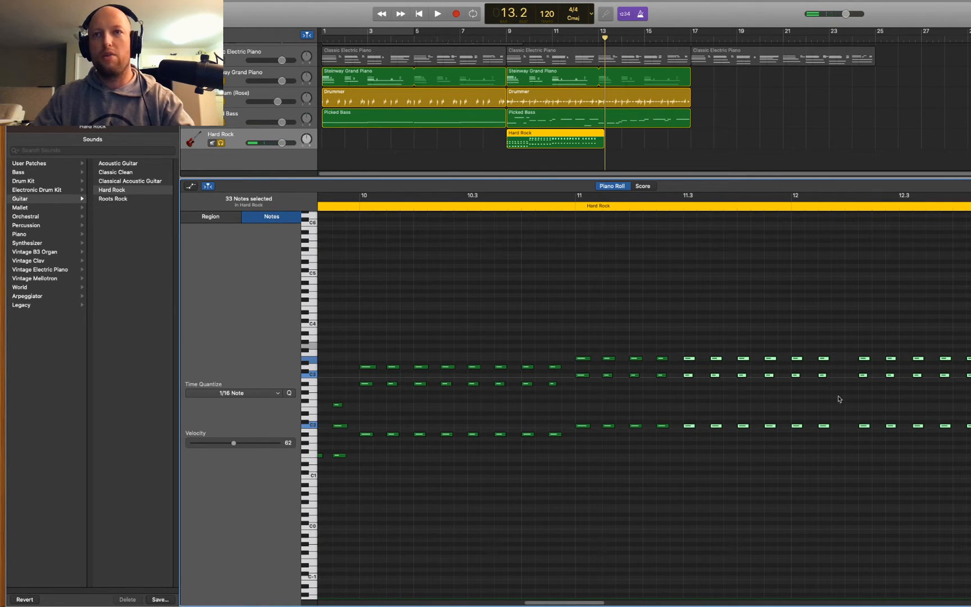
left_click(855, 326)
left_click_drag(852, 327, 969, 452)
left_click_drag(864, 360, 850, 360)
left_click(968, 396)
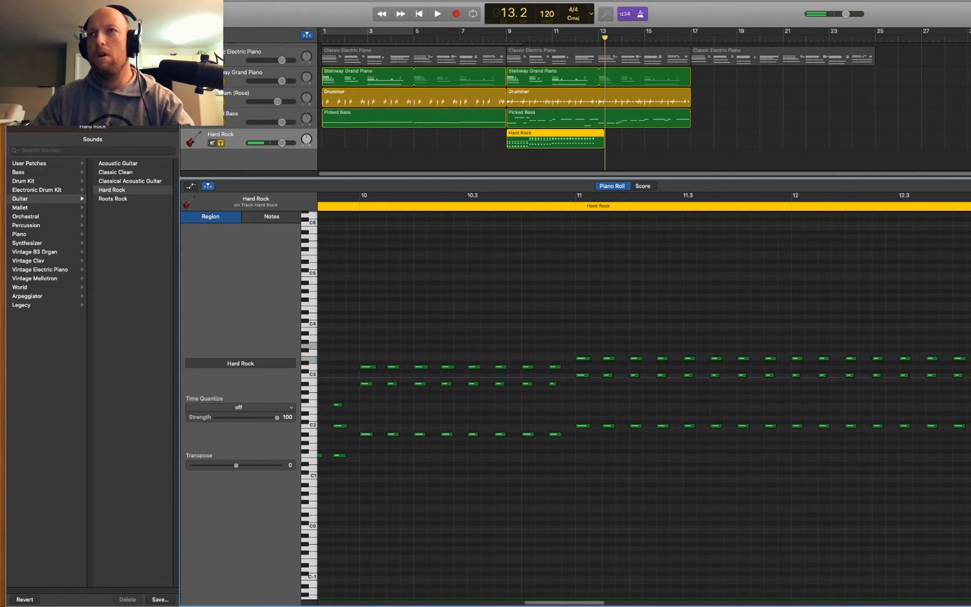
Step: Trim the Hard Rock region to end at bar 13 and copy its last chord into the final eighth of bar 12
scroll(580, 151, "up", 5)
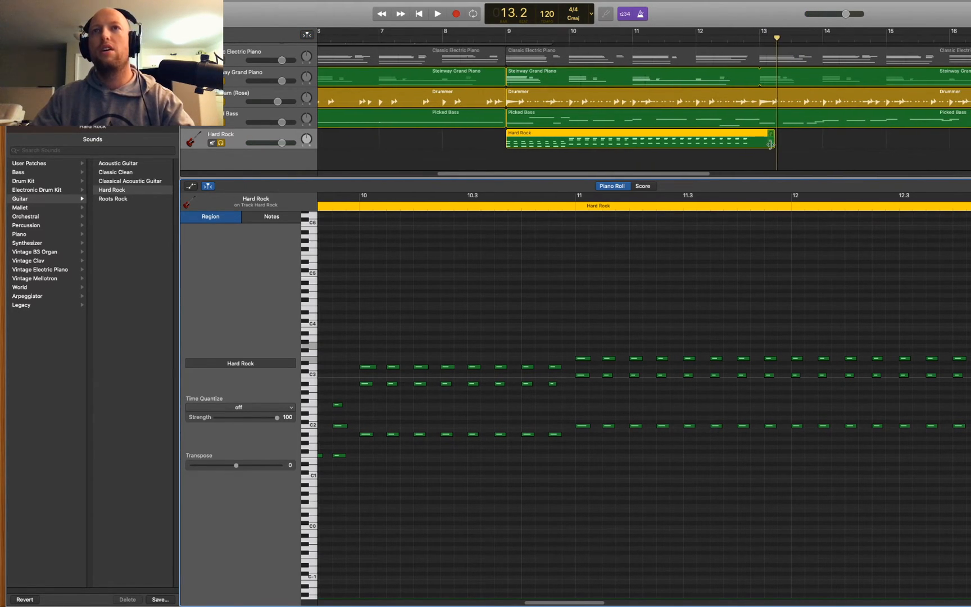
left_click_drag(767, 135, 758, 135)
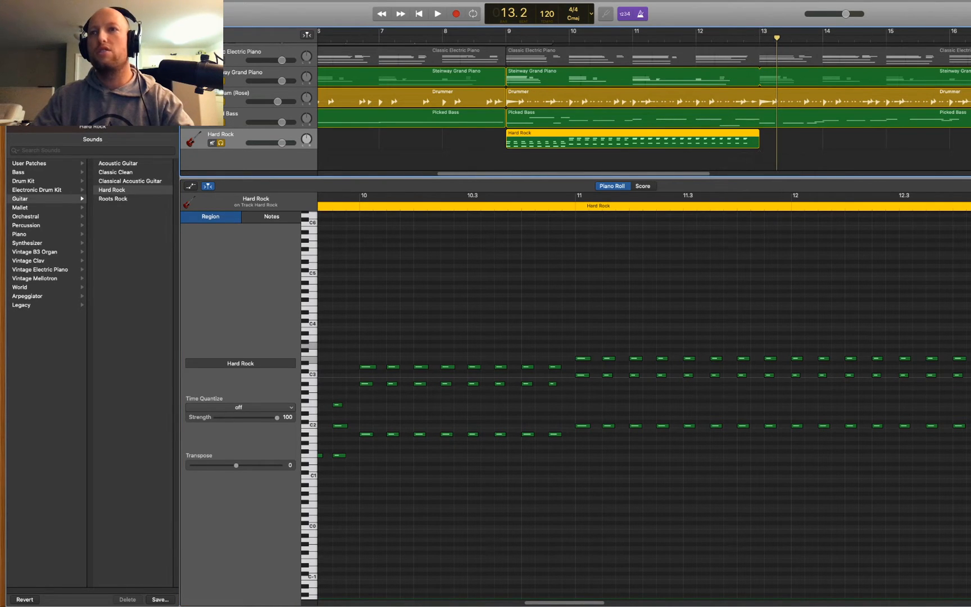
left_click_drag(966, 333, 956, 453)
key("super+c")
key("super+v")
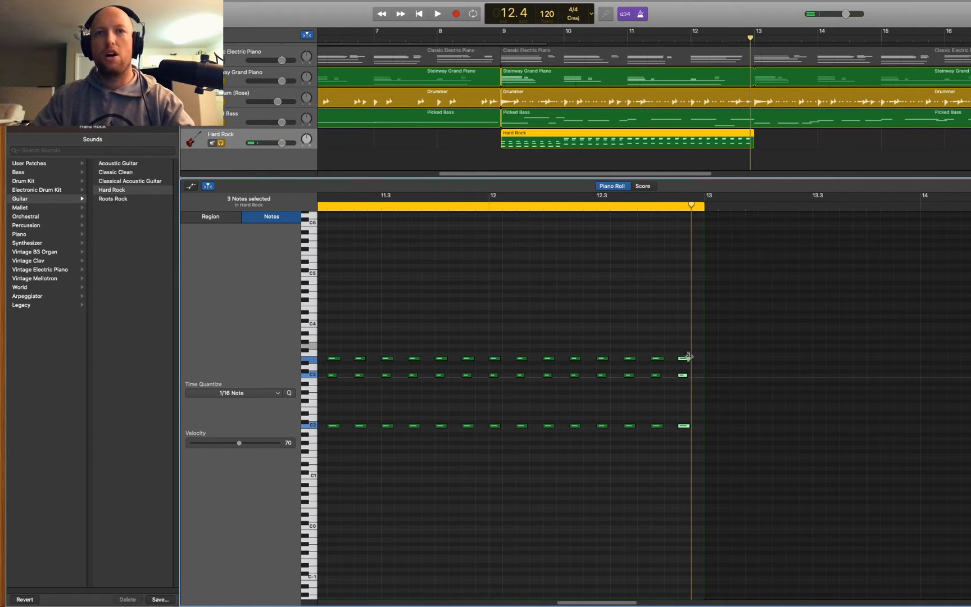
Step: Play the arrangement from just before bar 9 to the end of the Hard Rock region to check the corrected timing
left_click(492, 36)
key("space")
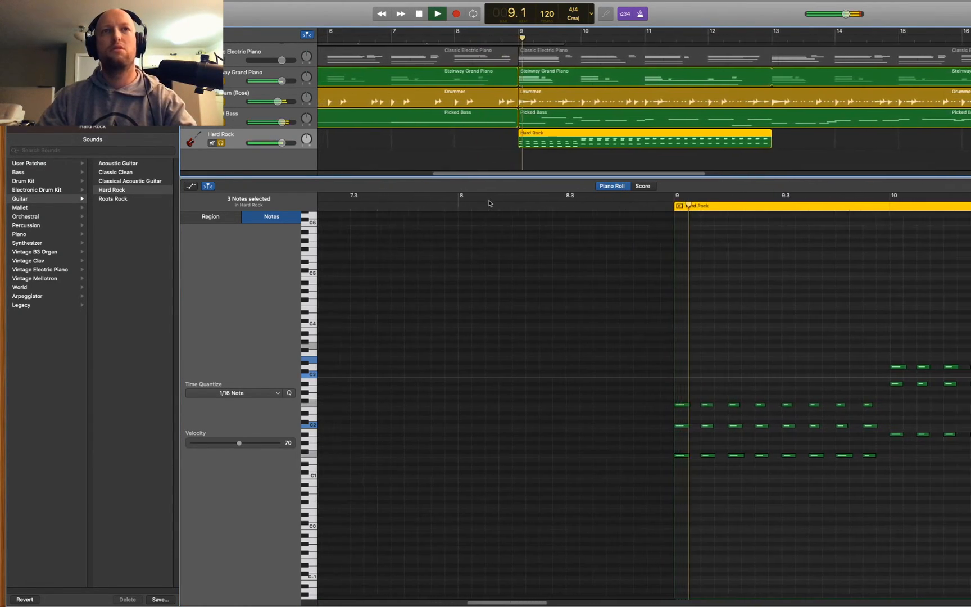
key("e")
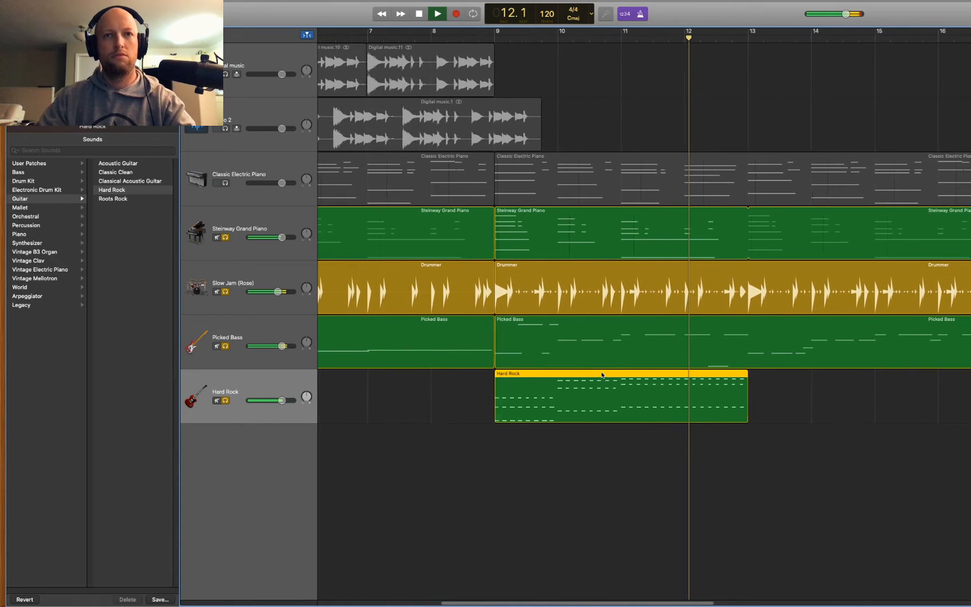
key("space")
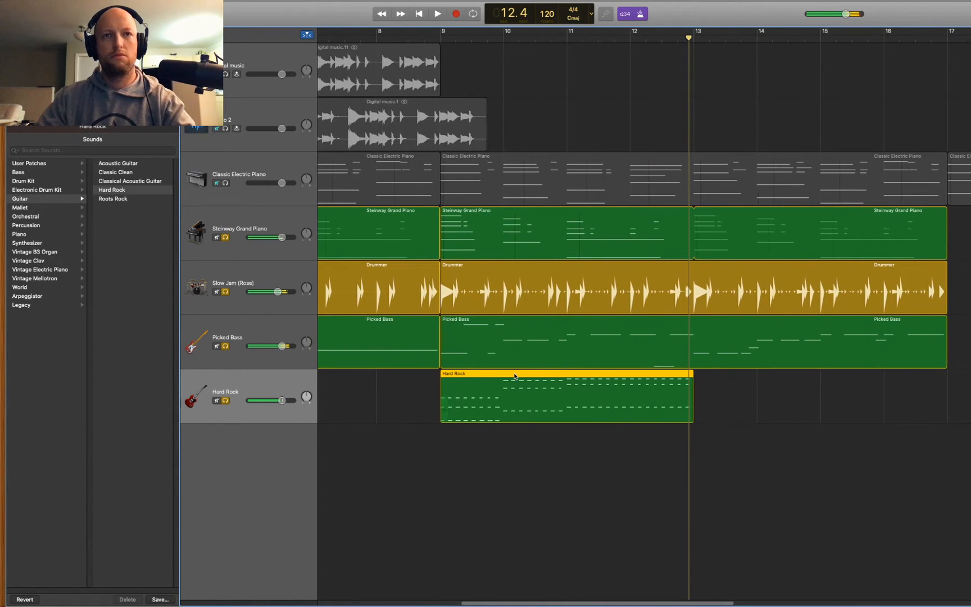
Step: Transpose the upper two notes of the bar 10 Hard Rock chords down two octaves
double_click(514, 376)
scroll(516, 411, "up", 5)
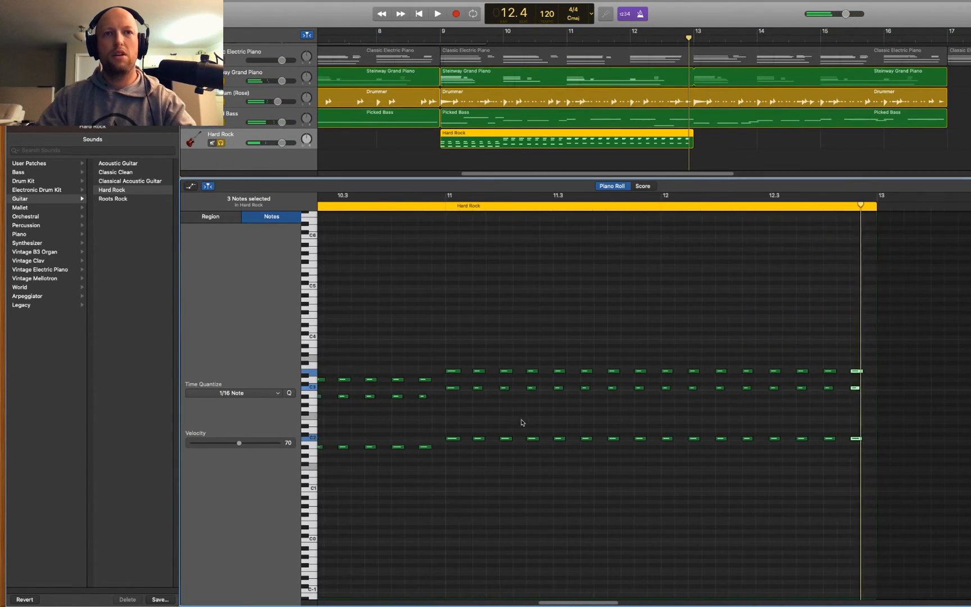
scroll(506, 415, "left", 3)
left_click_drag(514, 353, 710, 426)
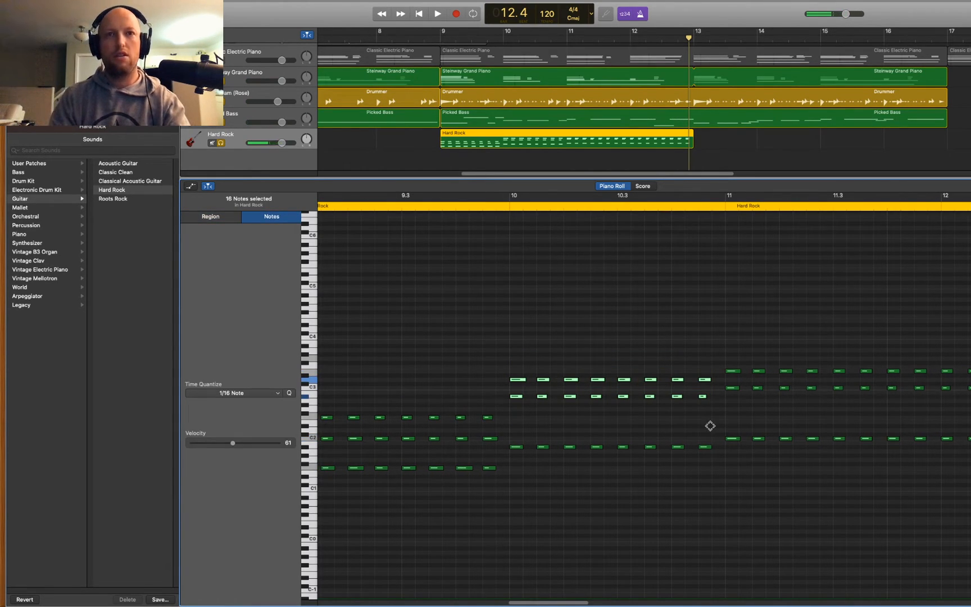
key("shift+alt+Down")
key("shift+alt+Down")
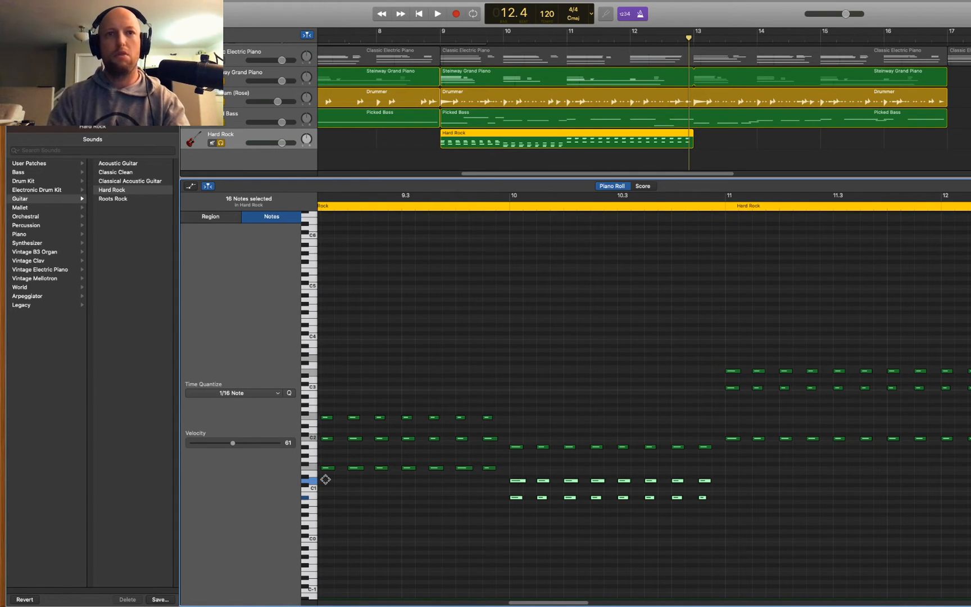
key("shift+alt+Up")
key("shift+alt+Up")
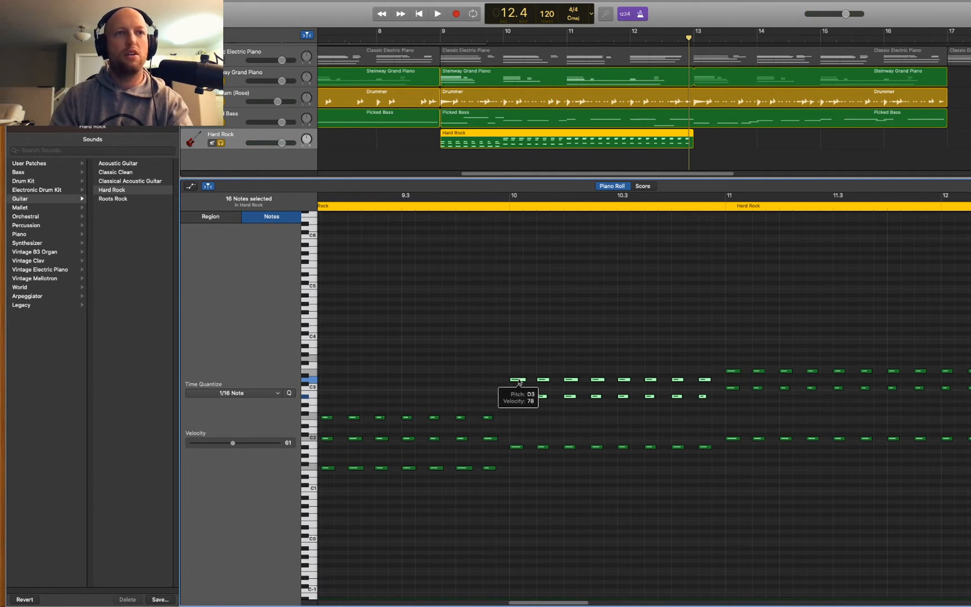
key("shift+alt+Down")
key("shift+alt+Down")
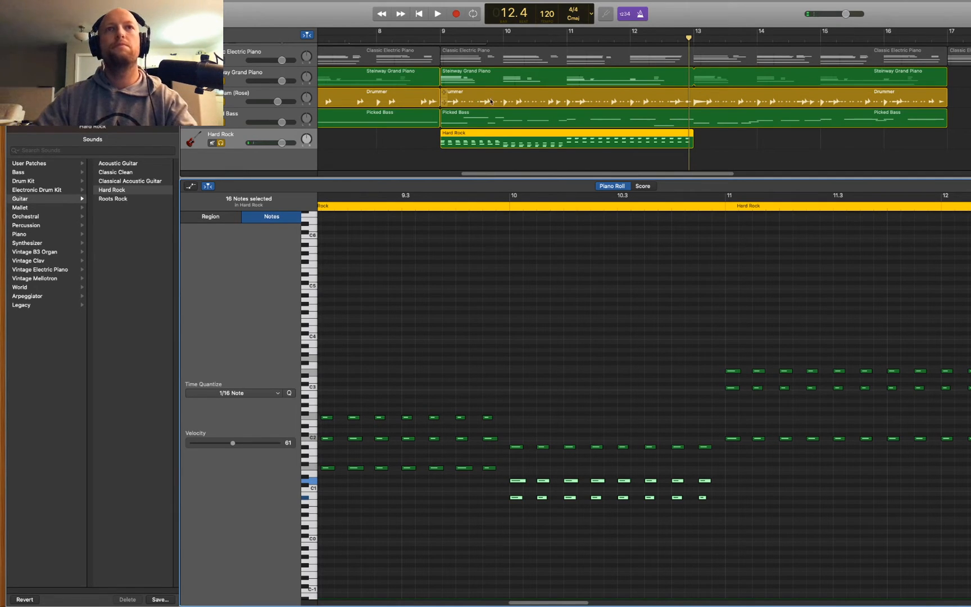
Step: Transpose the upper two notes of all chords in bars 11 and 12 down two octaves
scroll(763, 351, "right", 5)
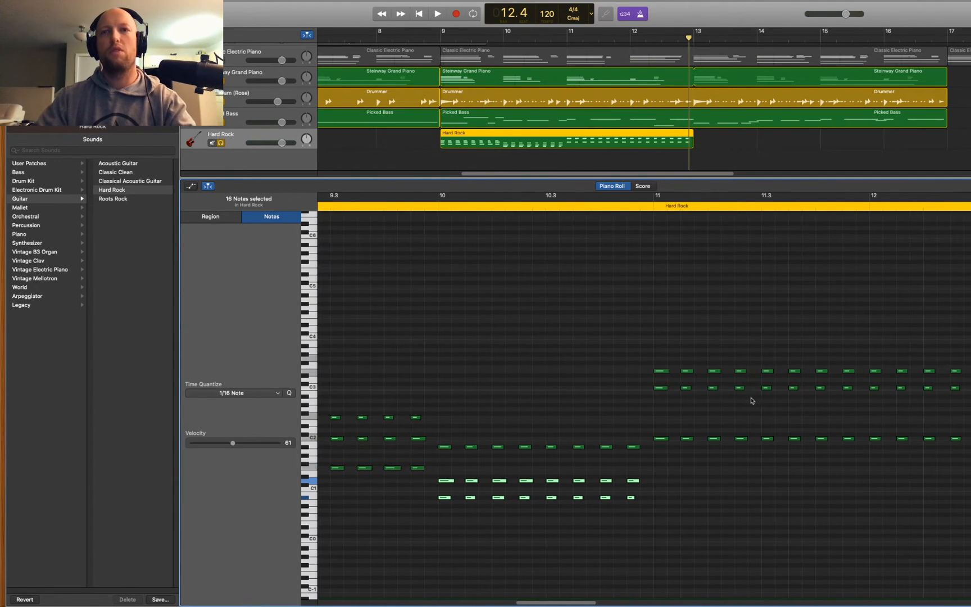
left_click_drag(585, 335, 970, 414)
key("alt+shift+Down")
key("alt+shift+Down")
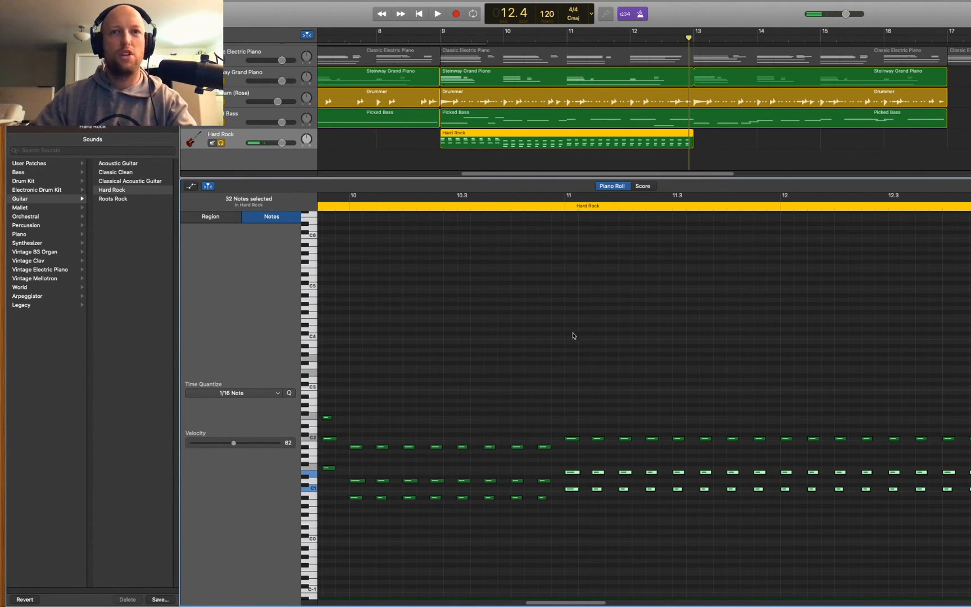
left_click_drag(560, 326, 970, 395)
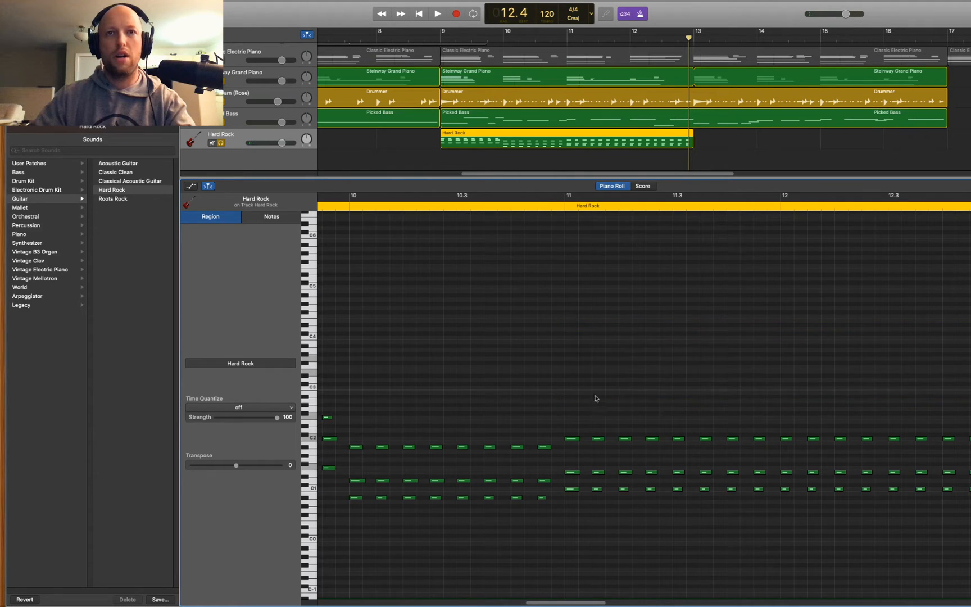
left_click(571, 472)
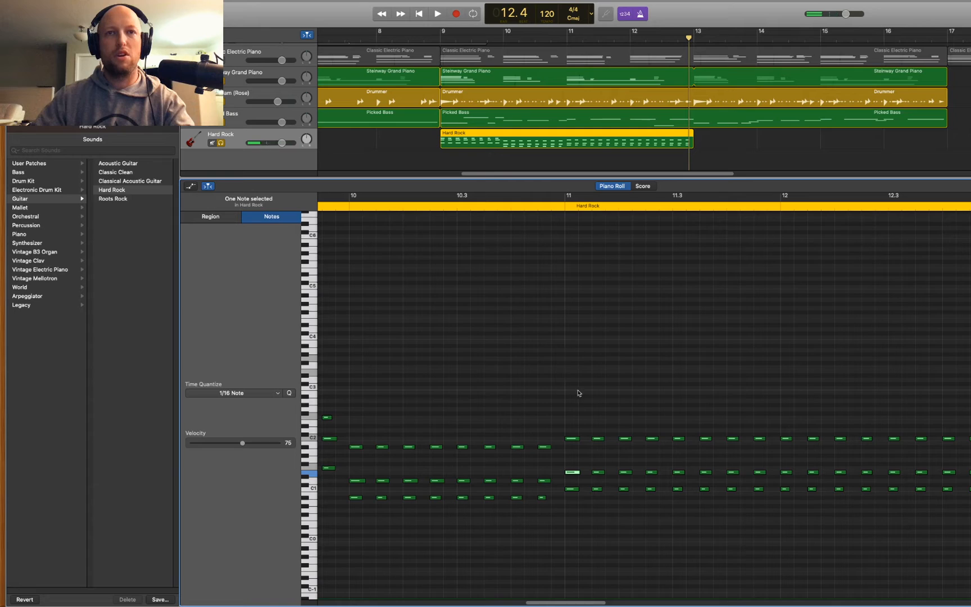
left_click(571, 335)
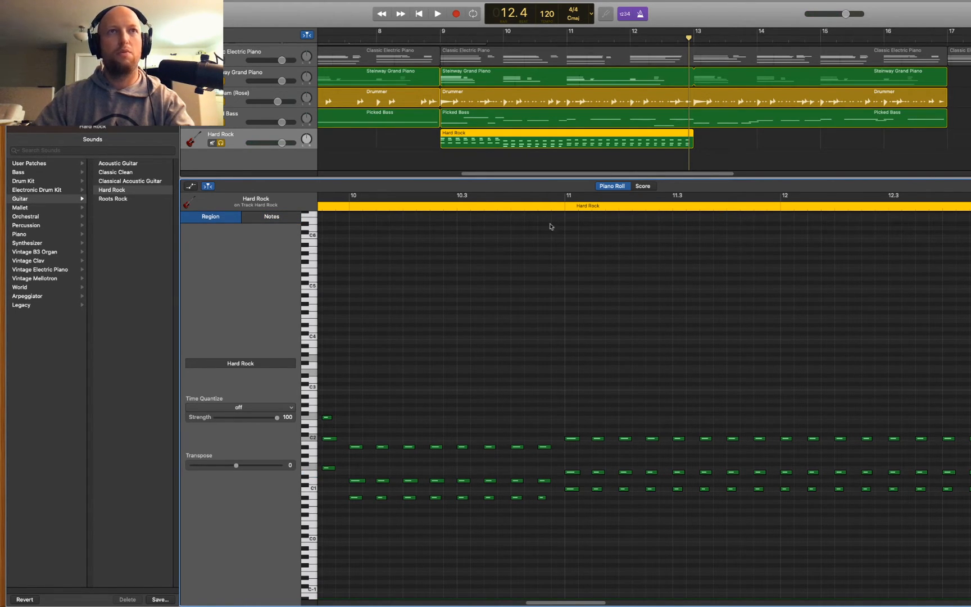
Step: Play the arrangement from just before bar 9 through bar 12 to hear the lowered guitar chords
left_click(420, 39)
key("space")
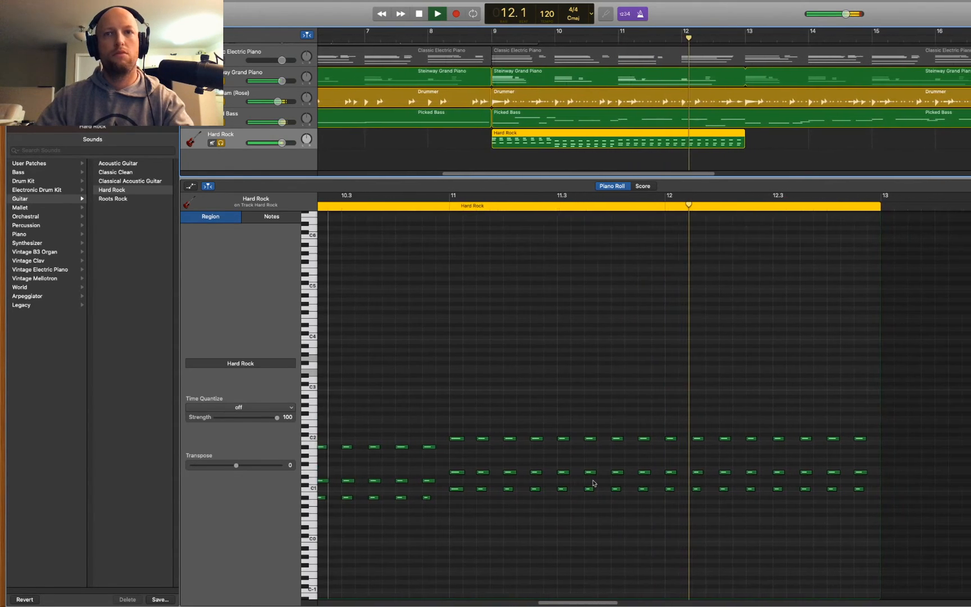
key("space")
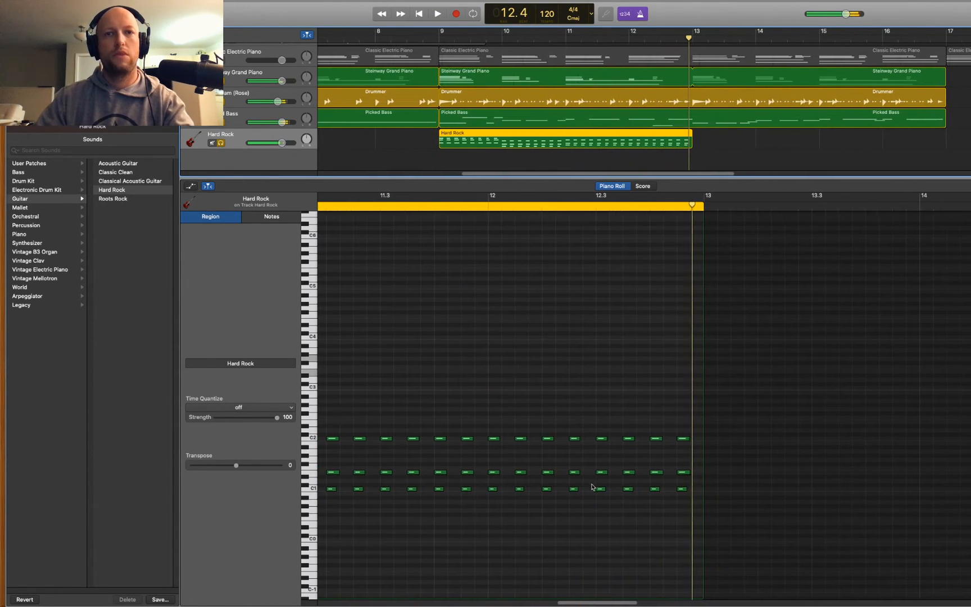
Step: Audition the individual notes of the first chord in bar 10
scroll(588, 496, "left", 1)
left_click(578, 516)
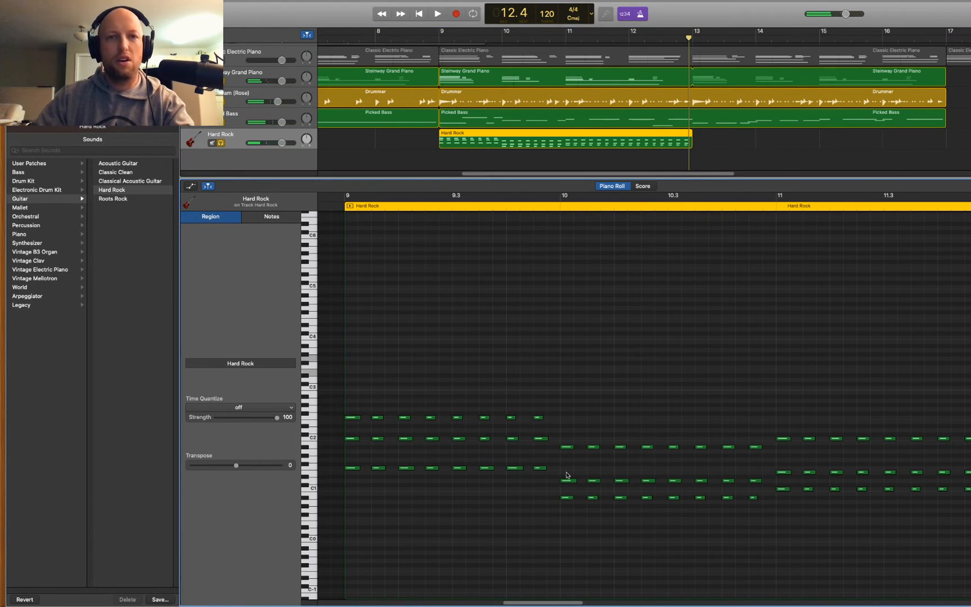
left_click(568, 480)
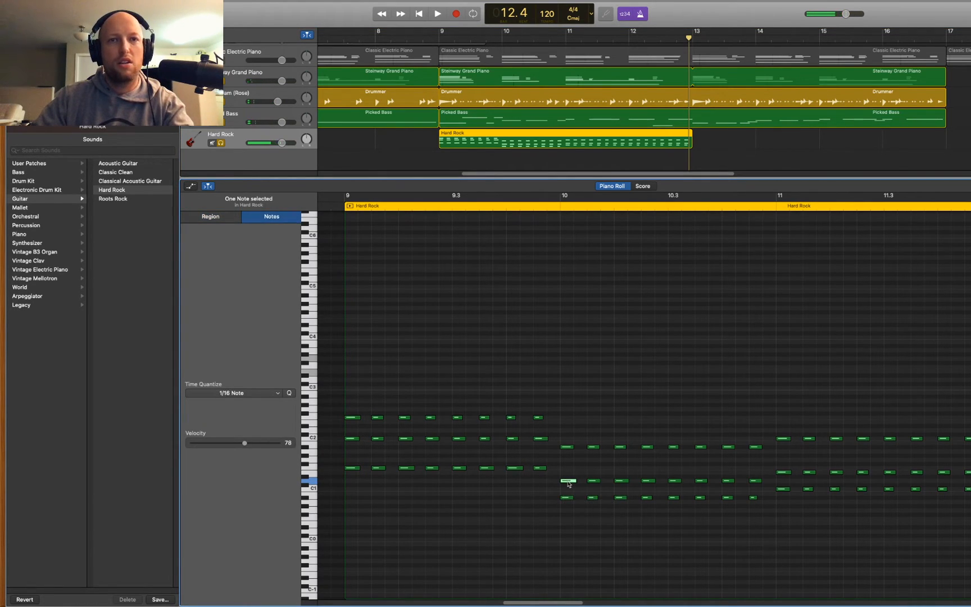
left_click(567, 498)
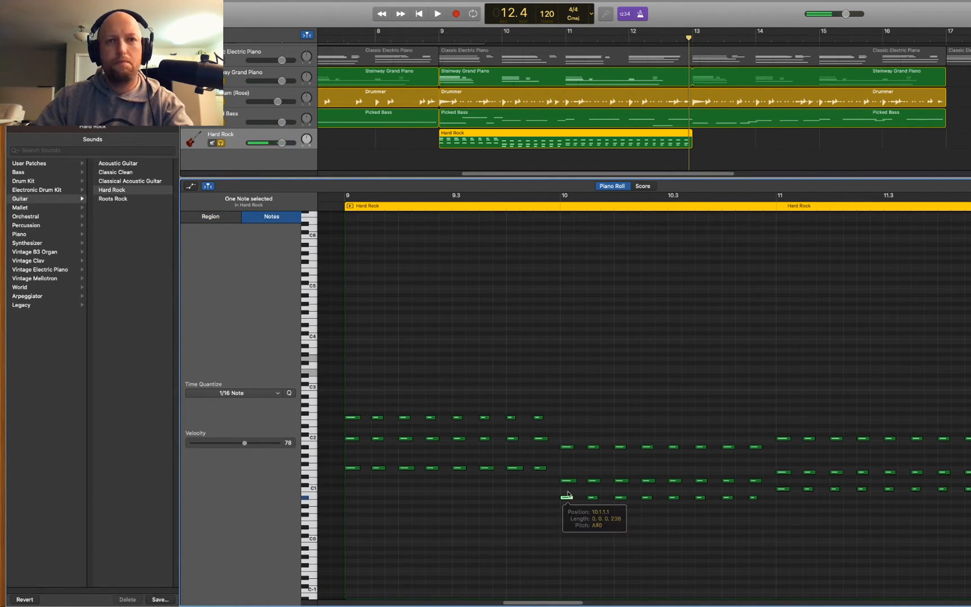
left_click(569, 481)
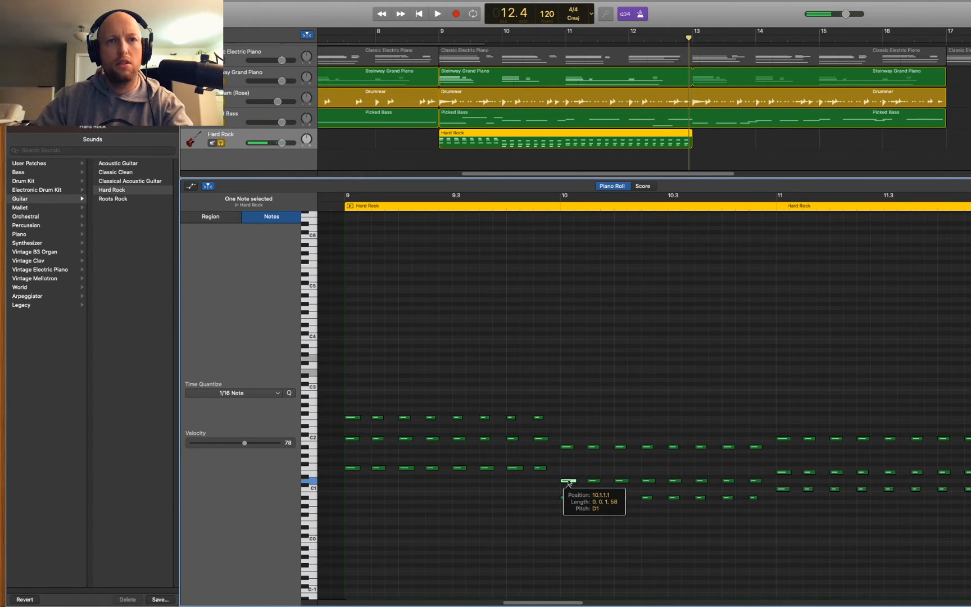
left_click(567, 448)
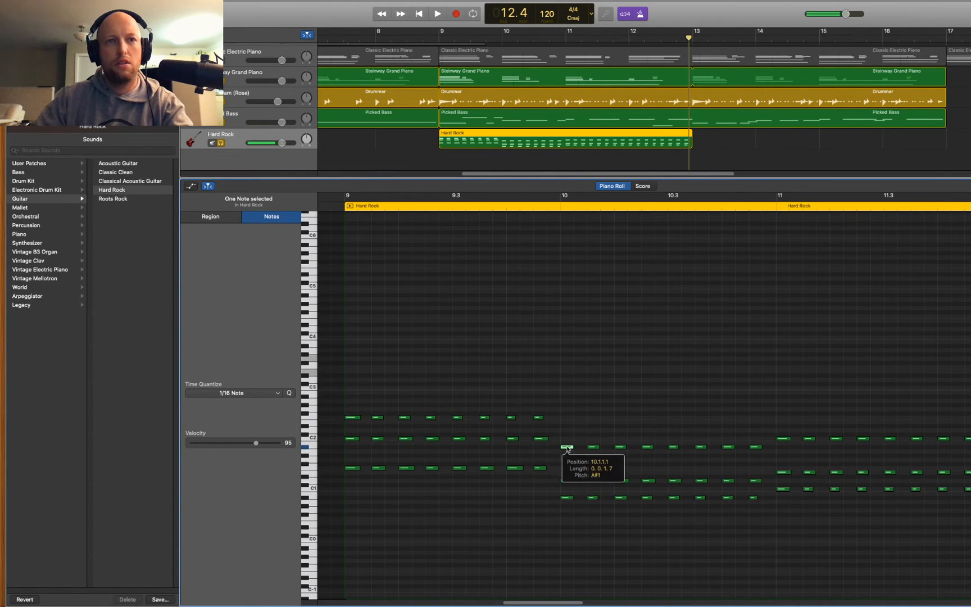
left_click(568, 481)
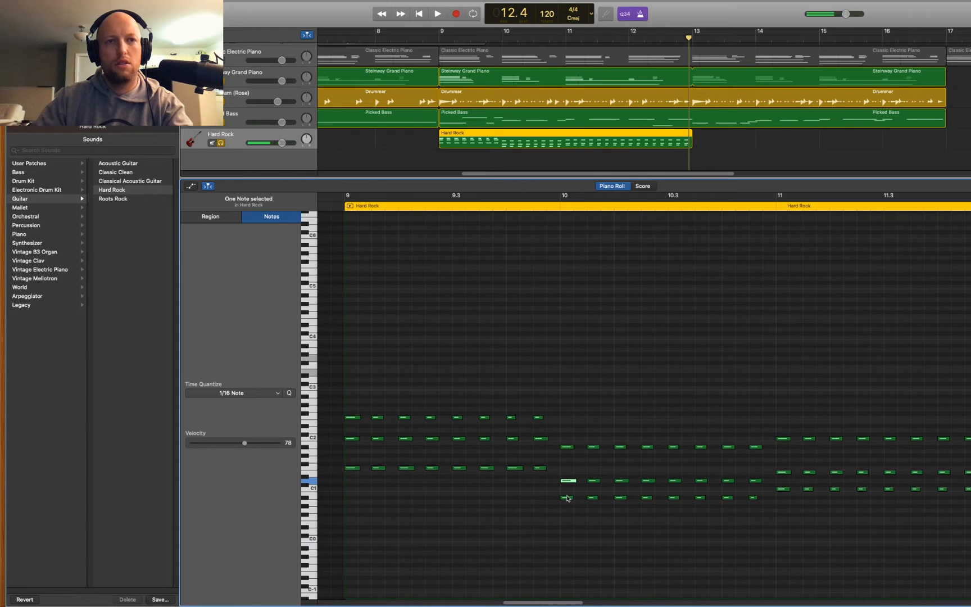
left_click(567, 499)
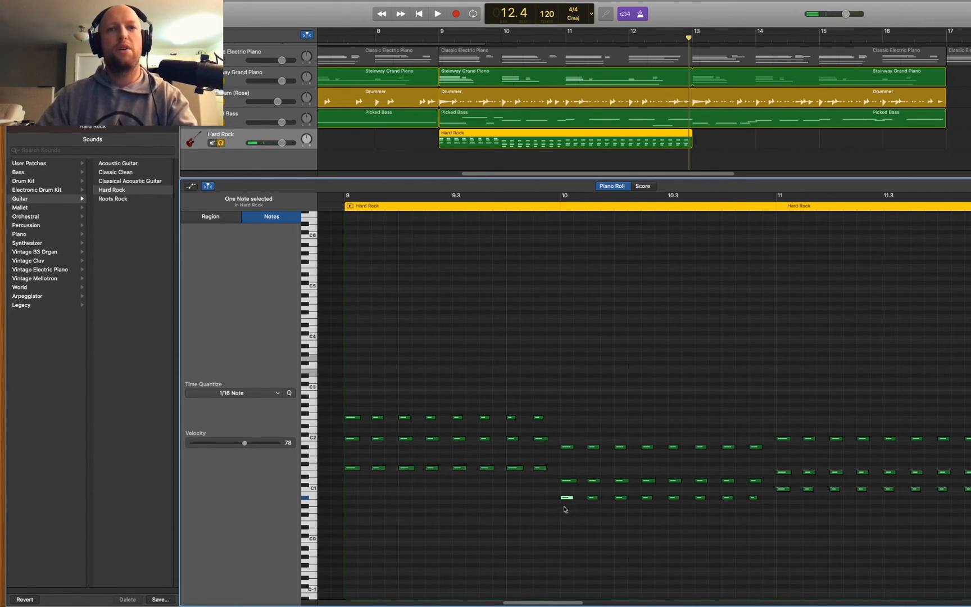
left_click(567, 499)
left_click(567, 448)
left_click(568, 481)
left_click(569, 499)
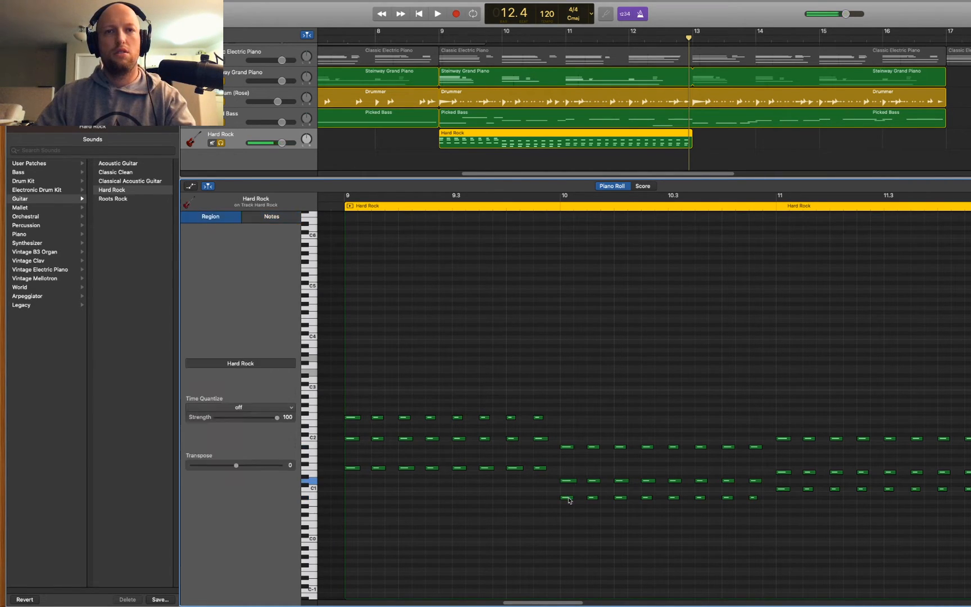
left_click(567, 497)
Step: Raise the lowest note of every bar 10 chord to D2
left_click_drag(544, 491, 756, 522)
key("shift+alt+Up")
key("alt+shift+Up")
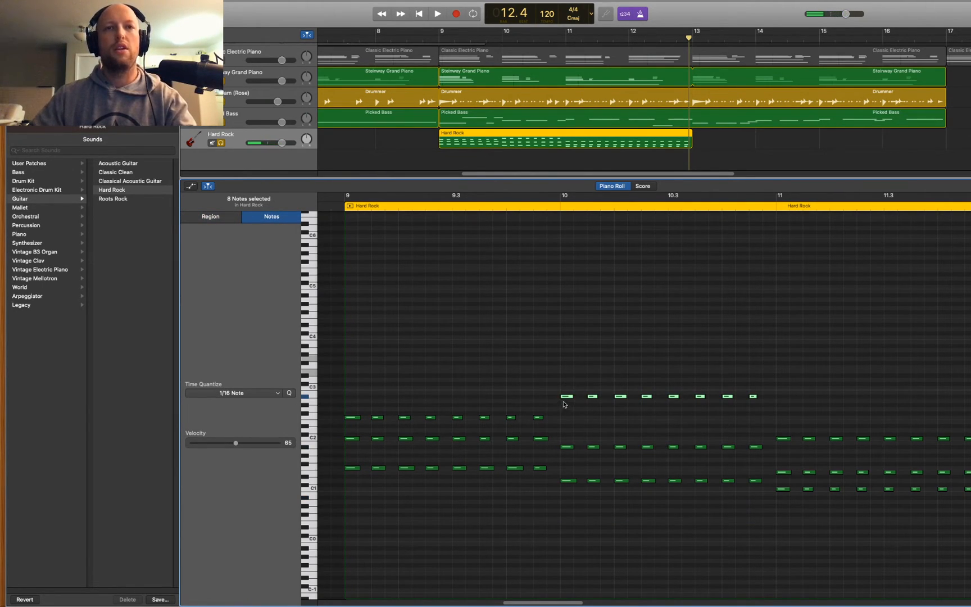
left_click_drag(567, 398, 567, 433)
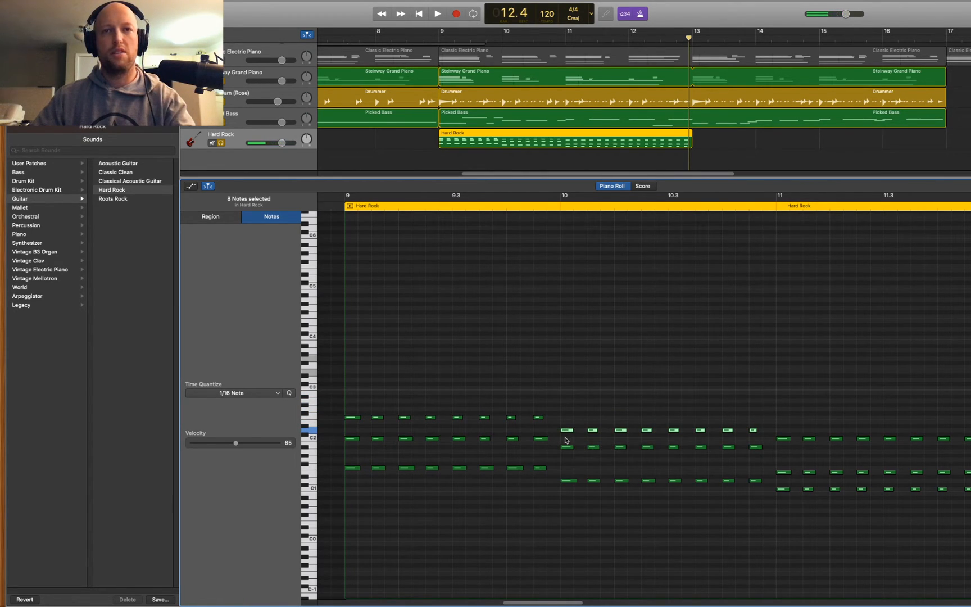
Step: Raise the lowest note of every chord in bars 11 and 12 by 16 semitones to E2
left_click(782, 489)
scroll(775, 505, "right", 5)
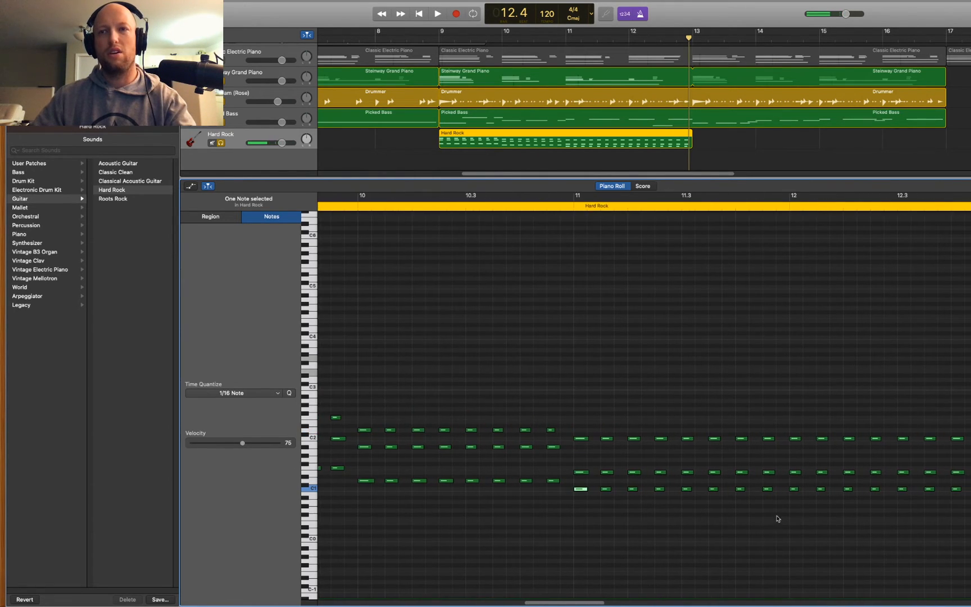
left_click_drag(970, 499, 881, 501)
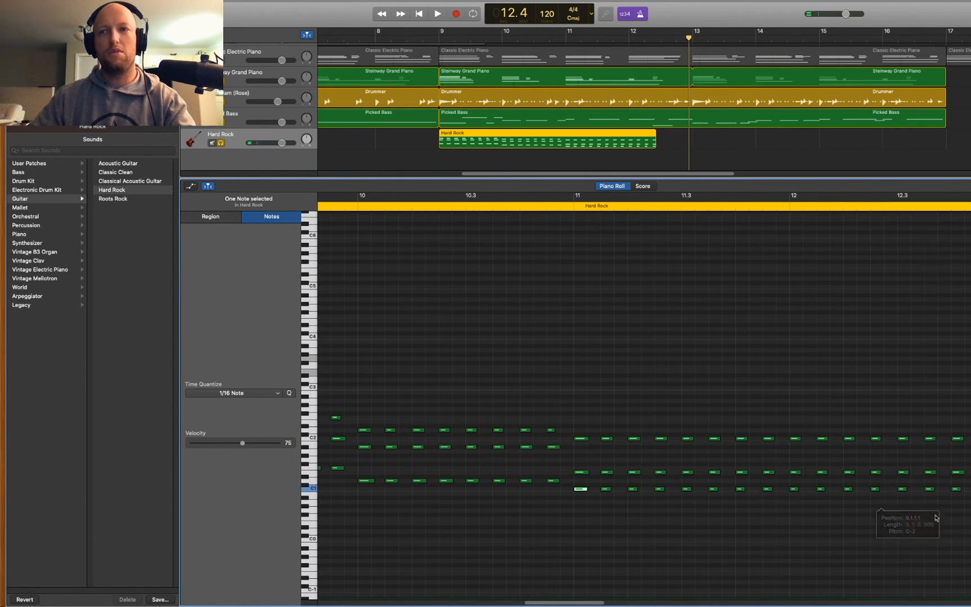
left_click_drag(970, 504, 580, 422)
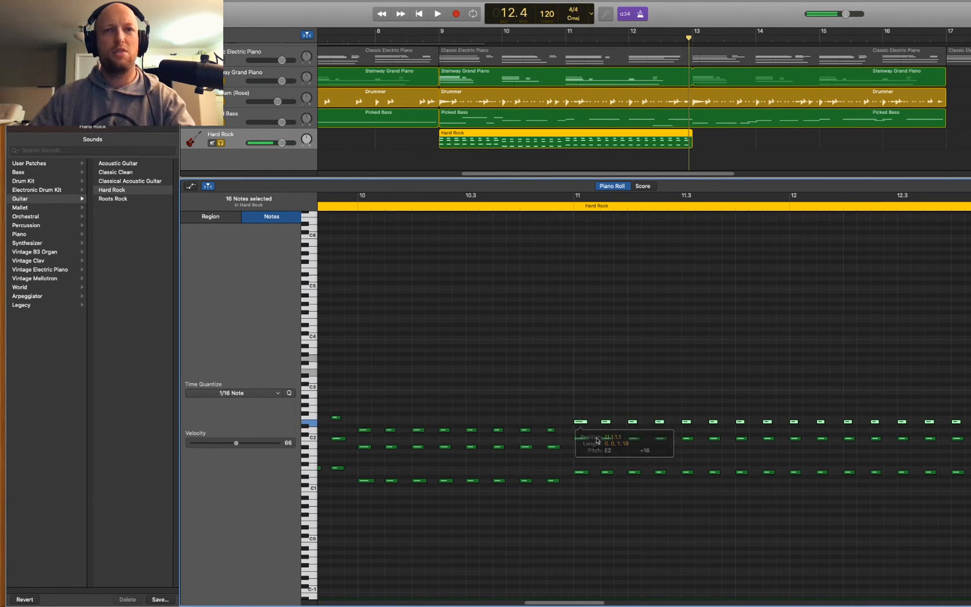
Step: Play the arrangement from just before bar 9 through bar 10 and audition the lower notes of bar 10's first chord
left_click(423, 42)
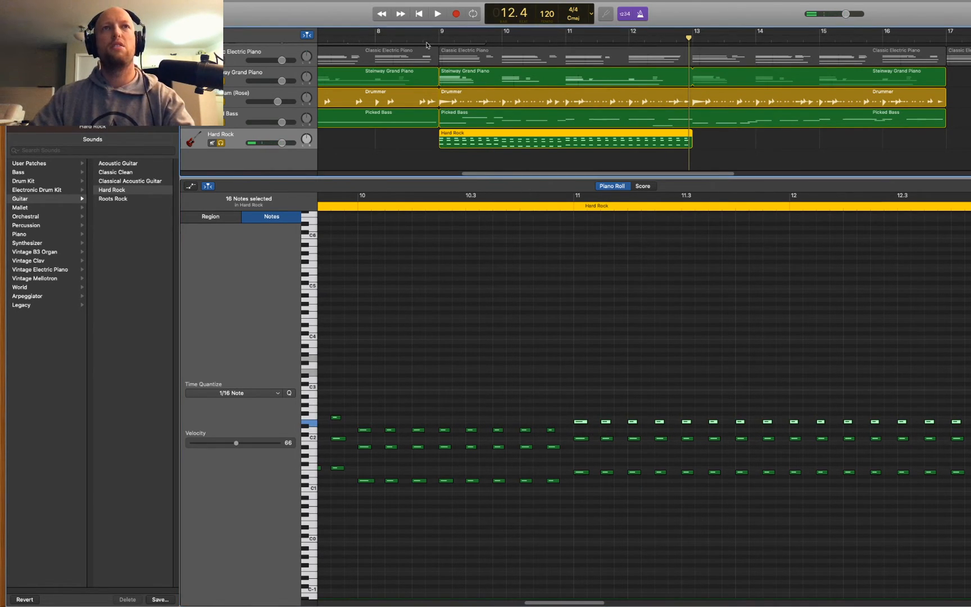
key("space")
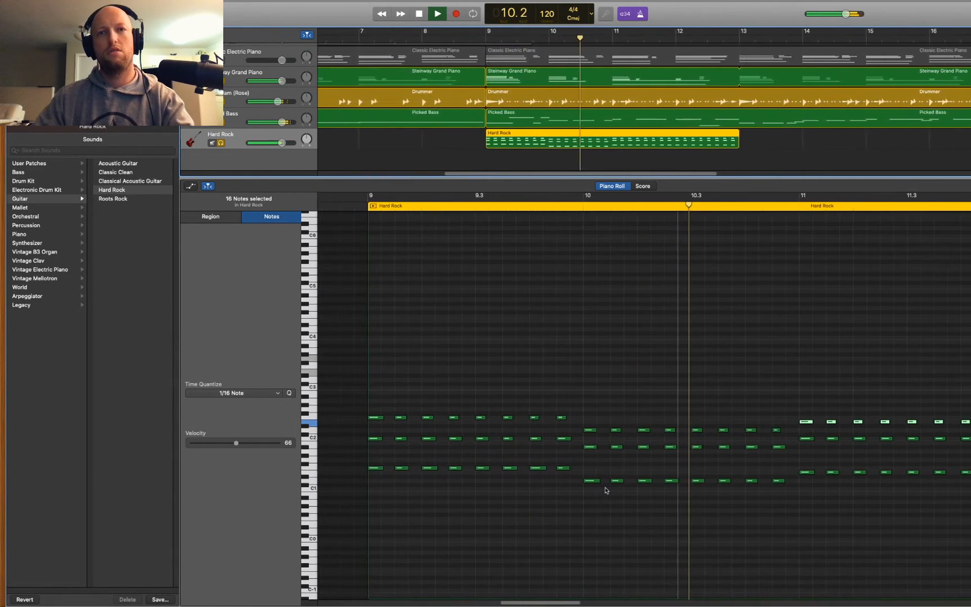
key("space")
left_click(493, 468)
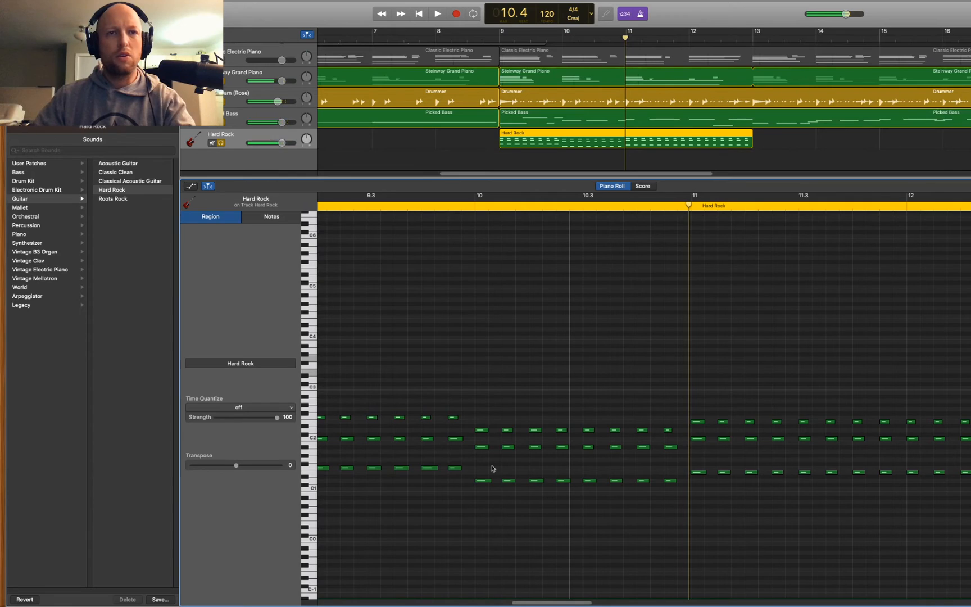
left_click(481, 448)
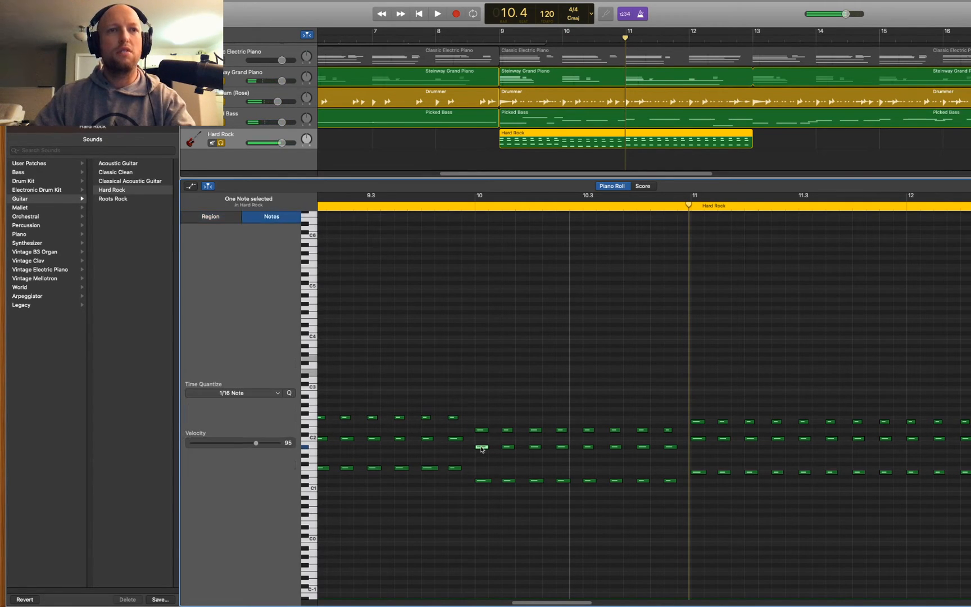
left_click(484, 481)
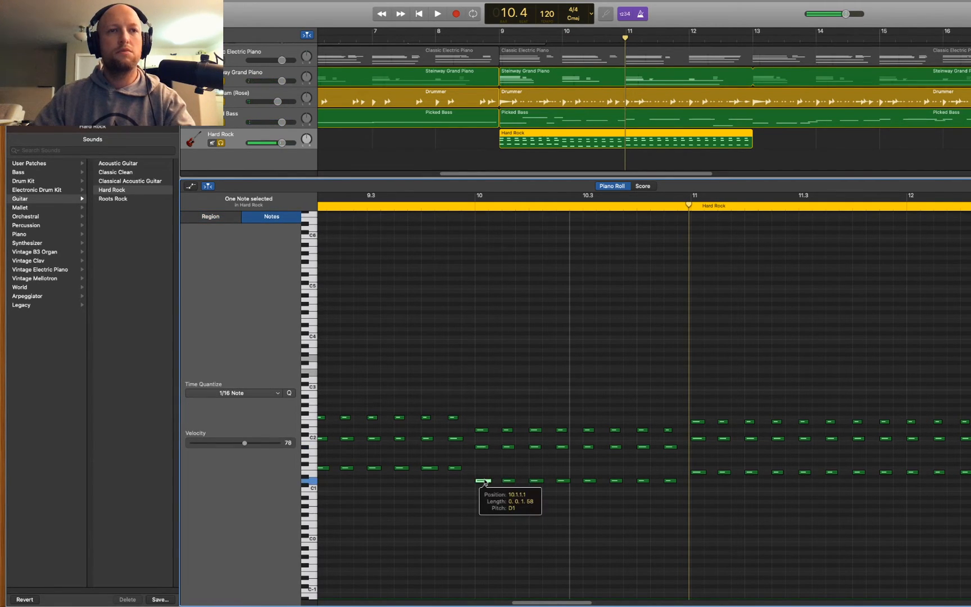
Step: Raise the lowest note of every bar 10 chord by one semitone and play bar 10 back
left_click_drag(485, 483, 674, 509)
left_click(512, 478)
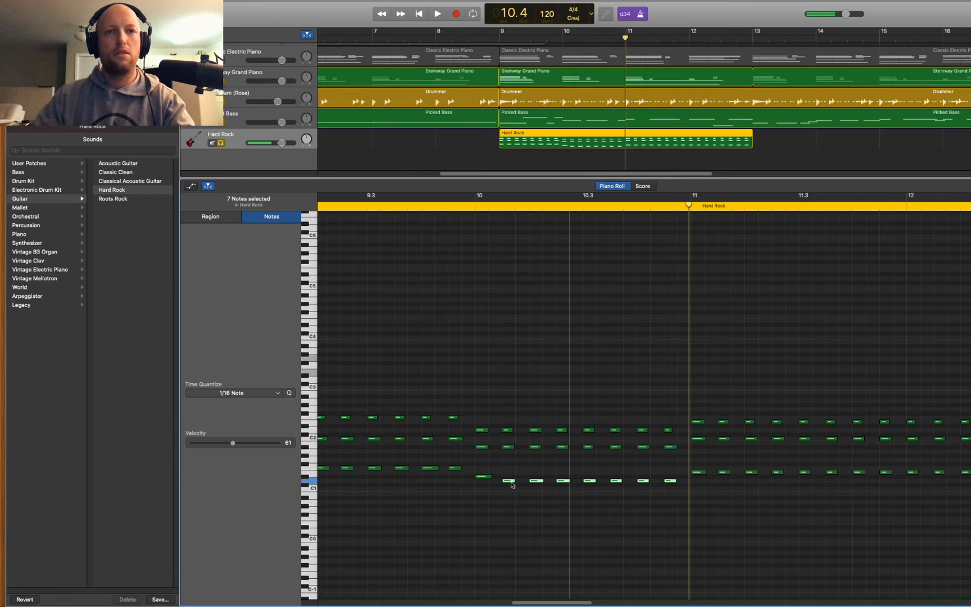
left_click_drag(509, 484, 510, 483)
left_click_drag(509, 480, 506, 477)
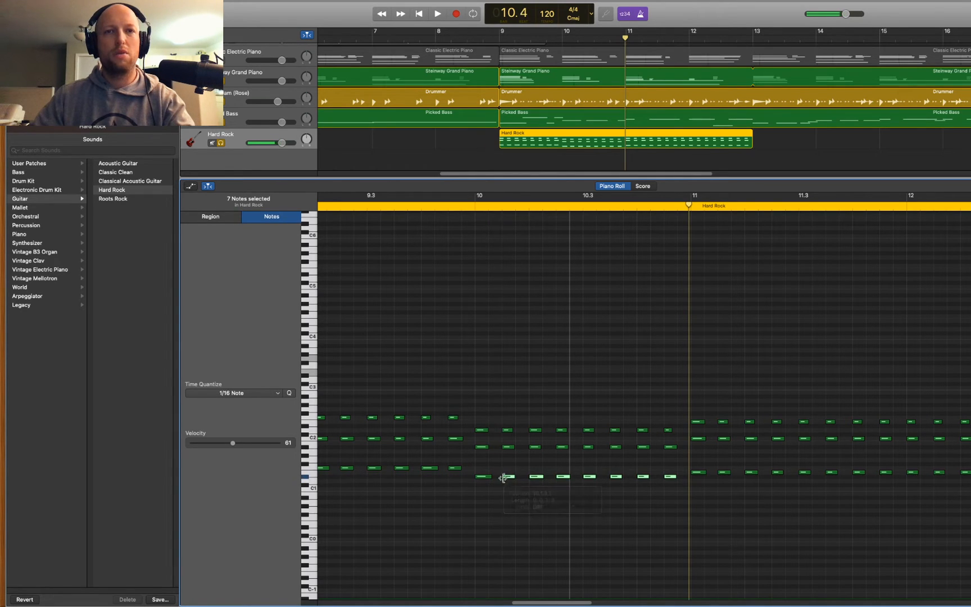
left_click(473, 200)
key("space")
key("space")
Step: Raise the lowest note of every bar 10 chord to the pitch of bar 9's lowest notes and play the result
left_click_drag(488, 464, 688, 516)
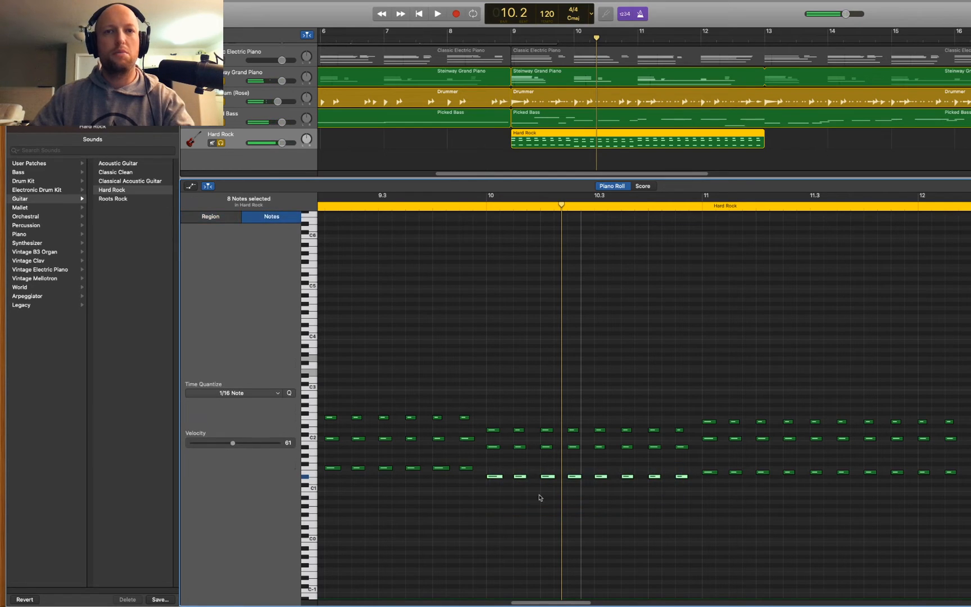
left_click_drag(493, 478, 493, 471)
key("space")
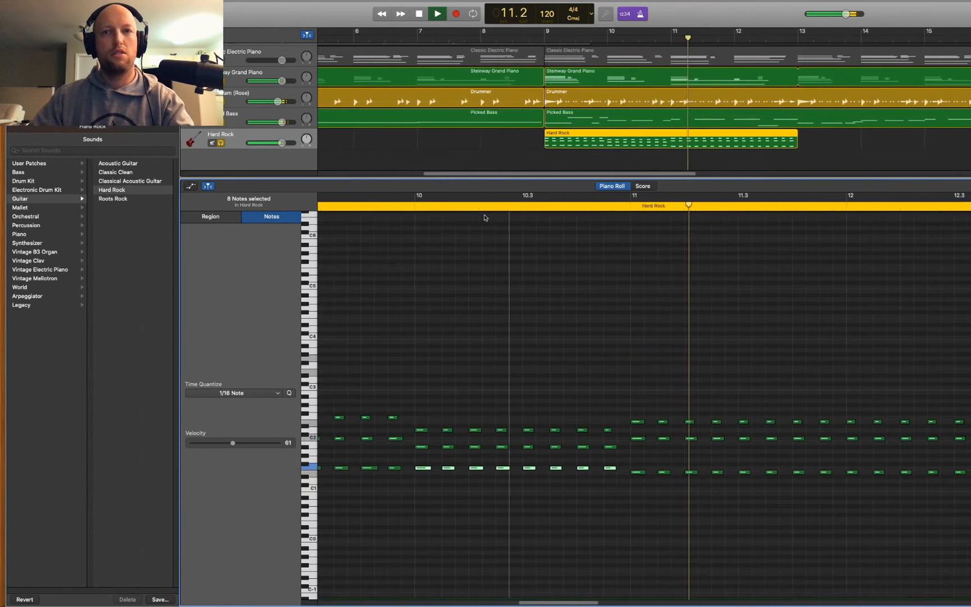
key("space")
scroll(500, 409, "left", 3)
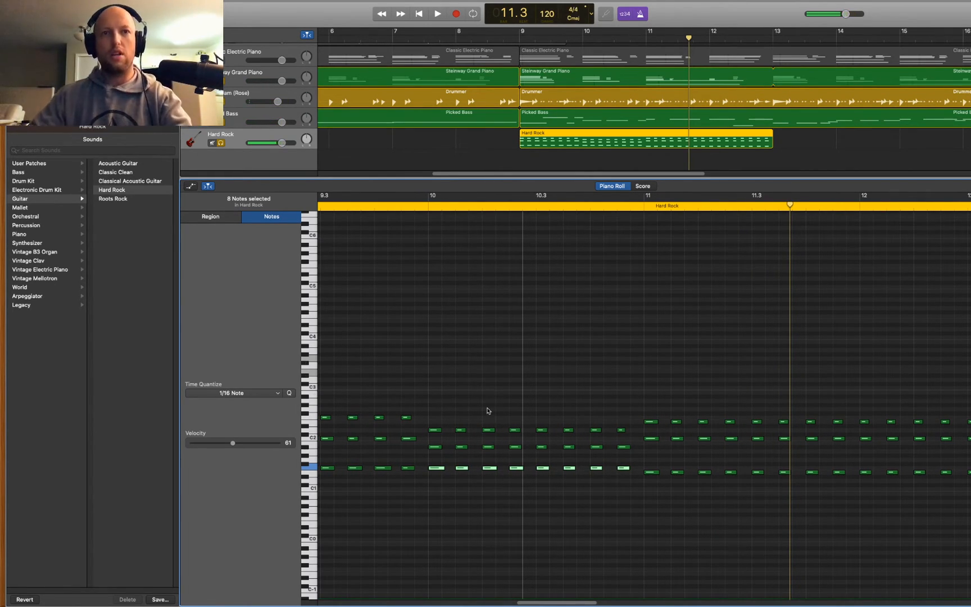
Step: Try the lowest note of every bar 10 chord one semitone higher and undo the change
left_click_drag(439, 468, 437, 464)
left_click(434, 447)
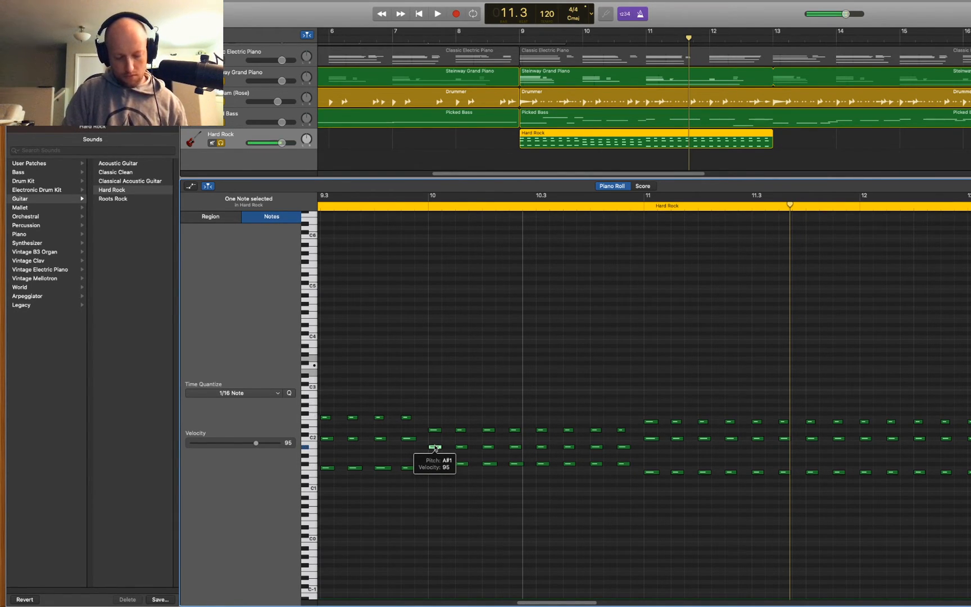
key("super+z")
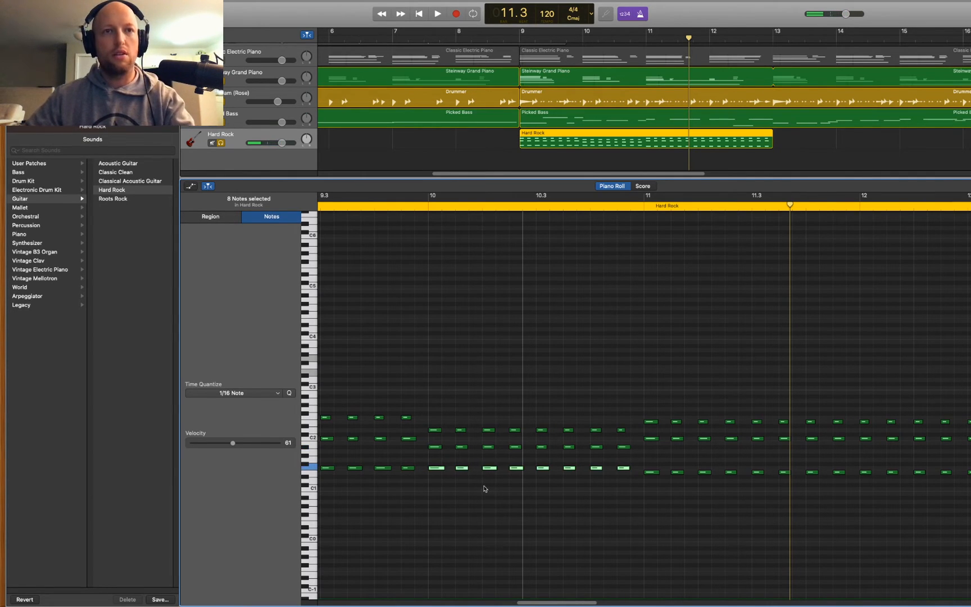
Step: Play the revoiced guitar chords into bar 12 and audition the top notes where bar 10 meets bar 11
left_click(398, 205)
key("space")
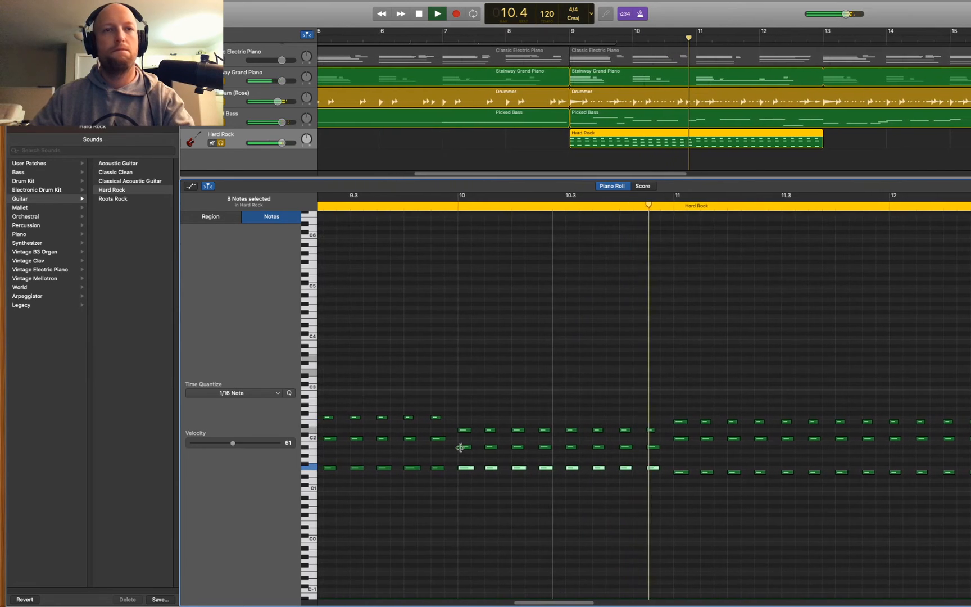
key("space")
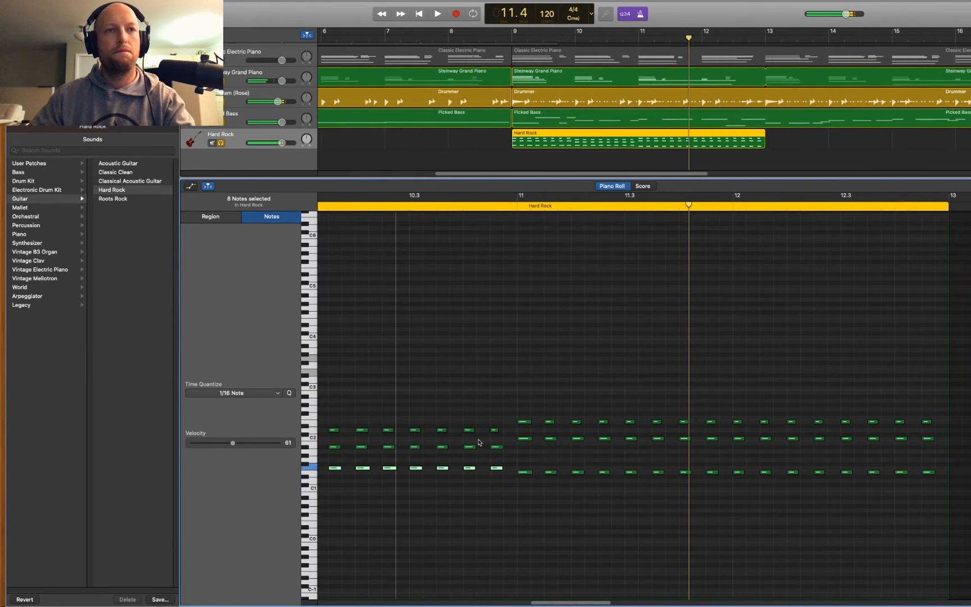
left_click(494, 430)
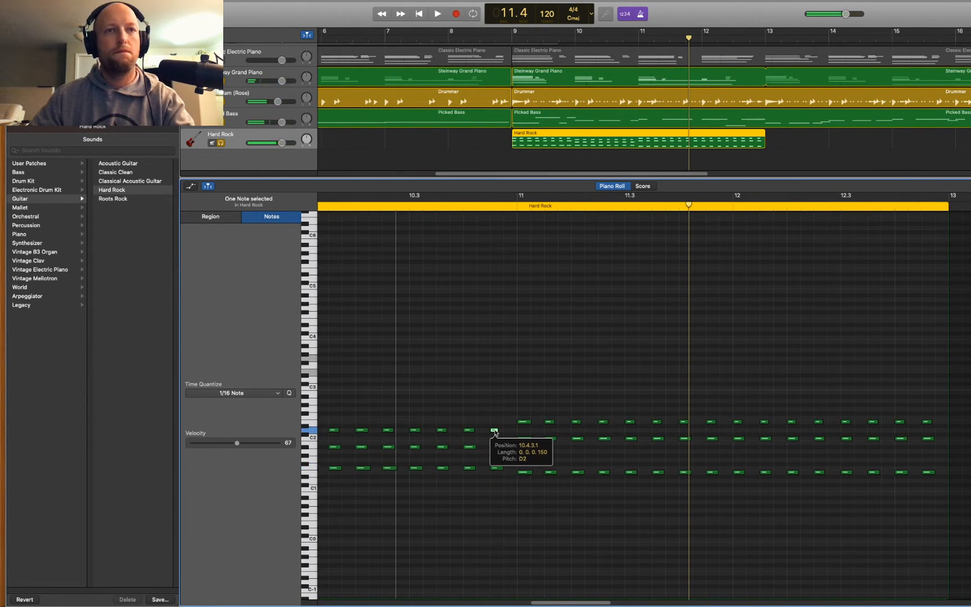
left_click(522, 423)
key("space")
key("space")
Step: Close the piano roll and lower the Hard Rock track's volume, balancing it during playback from just before bar 9
key("e")
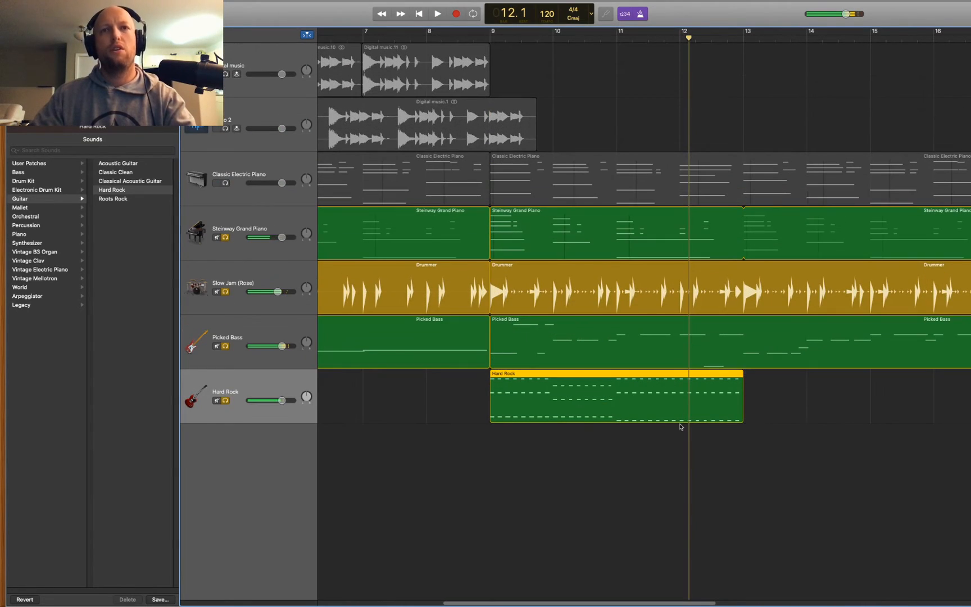
left_click_drag(282, 401, 273, 400)
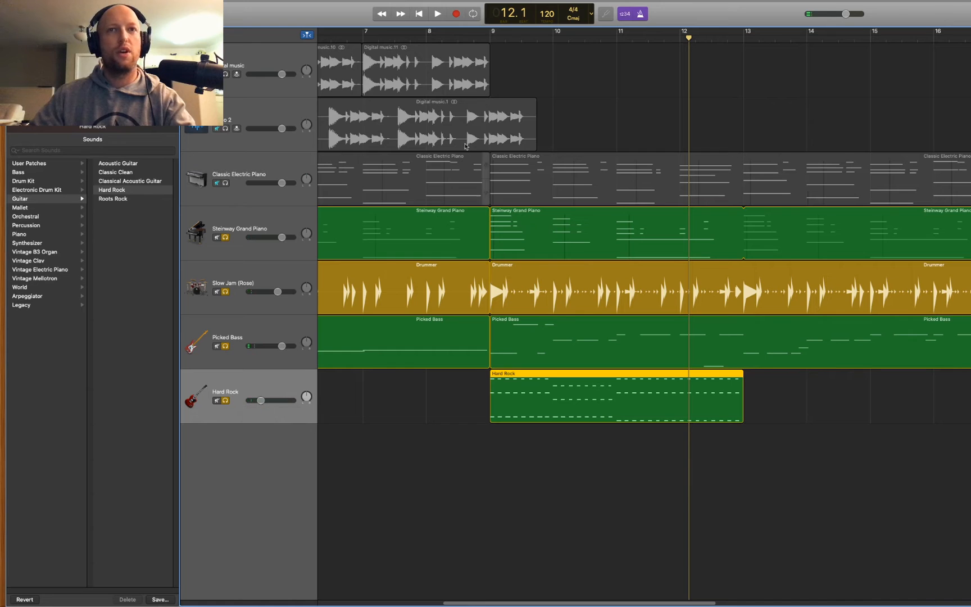
left_click(474, 35)
key("space")
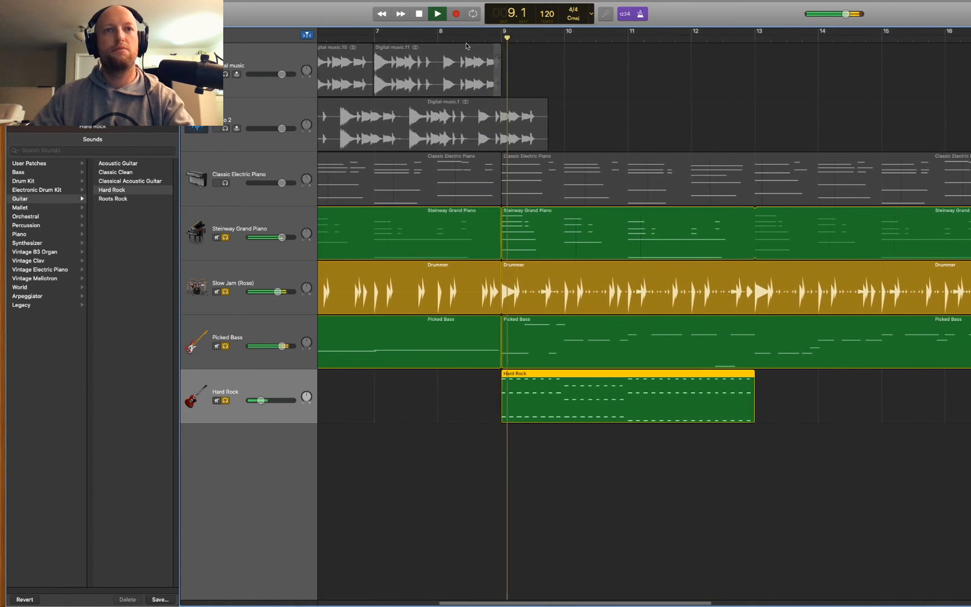
left_click_drag(261, 403, 265, 401)
key("space")
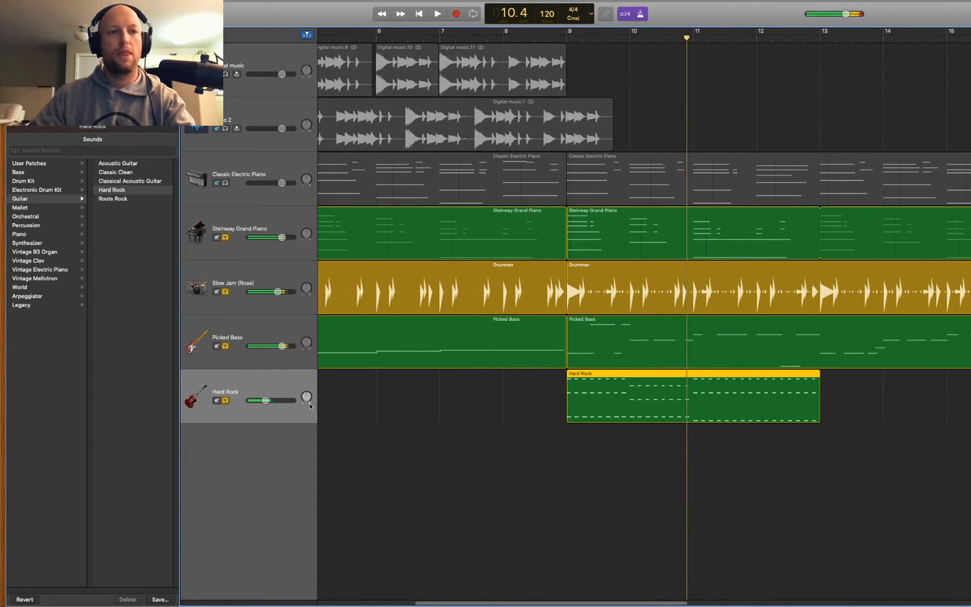
Step: Pan the Hard Rock track off-centre and play bars 11 and 12 to hear its placement
left_click(306, 399)
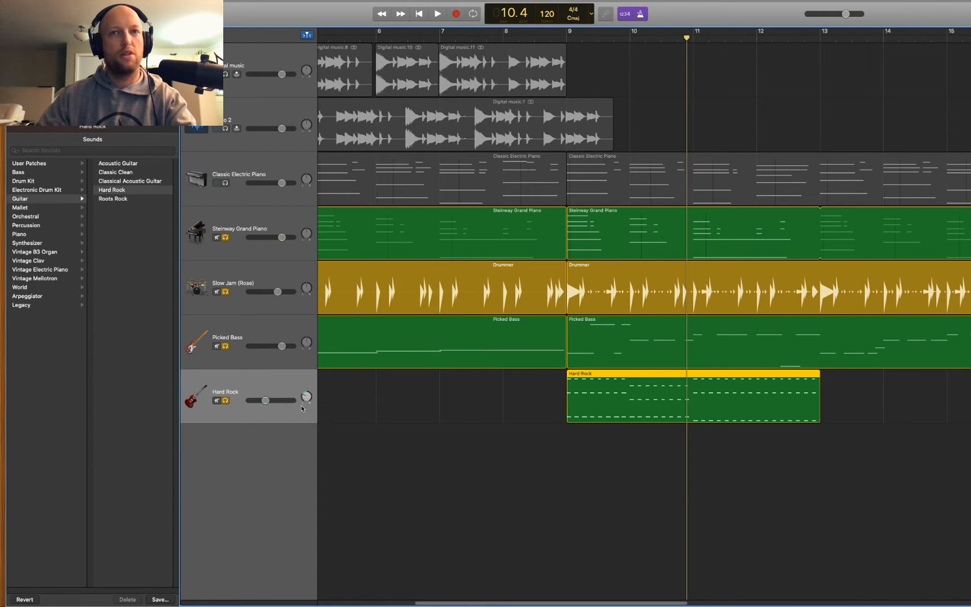
key("space")
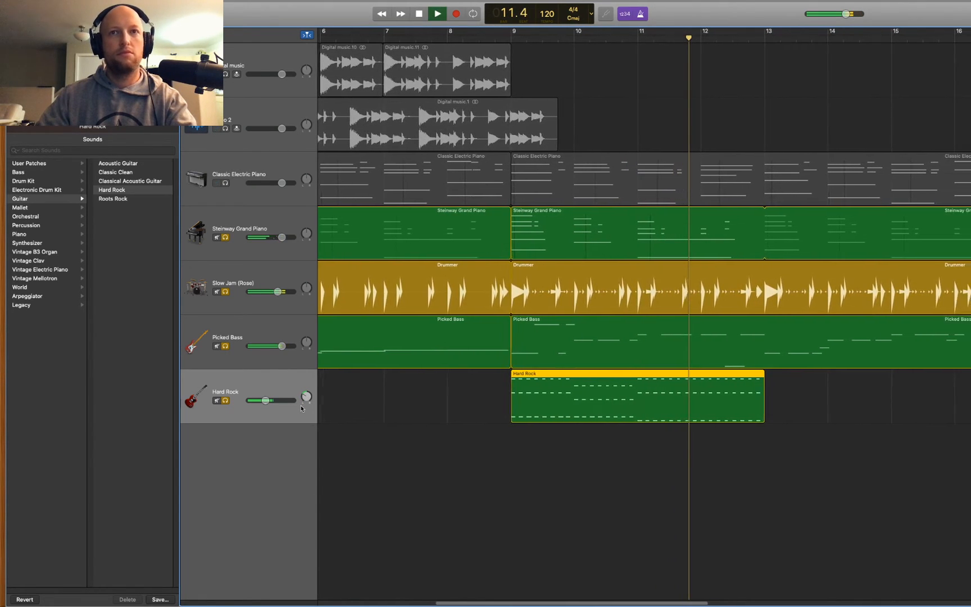
key("space")
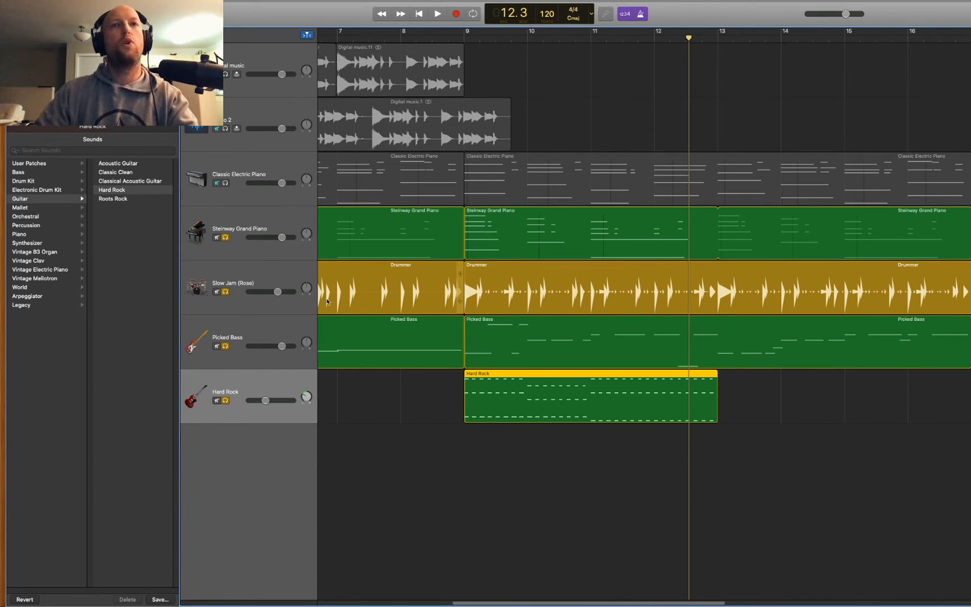
Step: Duplicate the Steinway Grand Piano track and copy both of its piano regions onto the new track at bars 1 and 9
left_click(283, 220)
key("super+d")
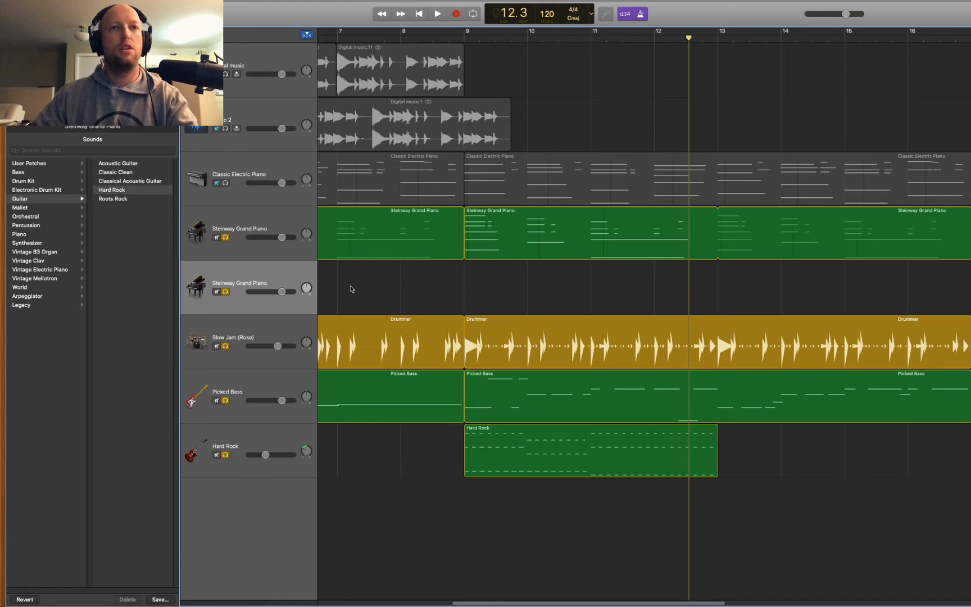
scroll(351, 288, "left", 5)
scroll(351, 289, "left", 3)
key("super+Left")
key("super+Left")
key("super+Left")
key("super+Left")
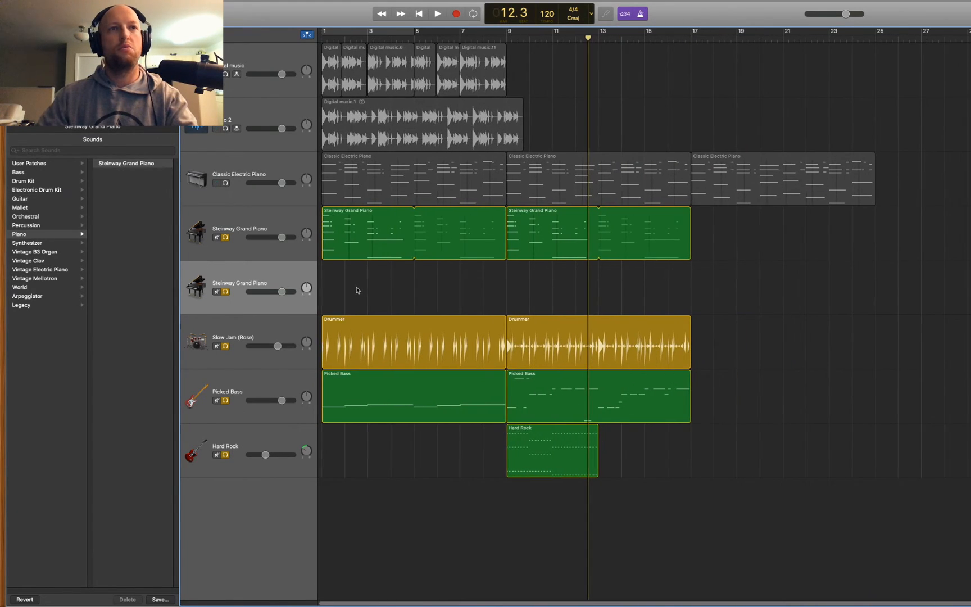
left_click_drag(358, 210, 556, 279)
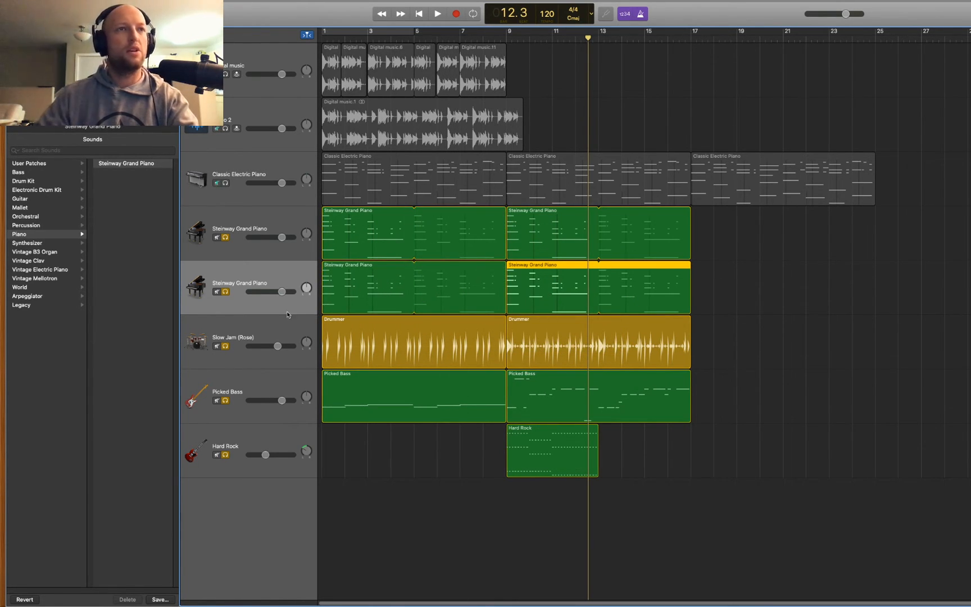
Step: Change the duplicated piano track's sound to Cloud Break from the legacy GarageBand synth pads
left_click(244, 280)
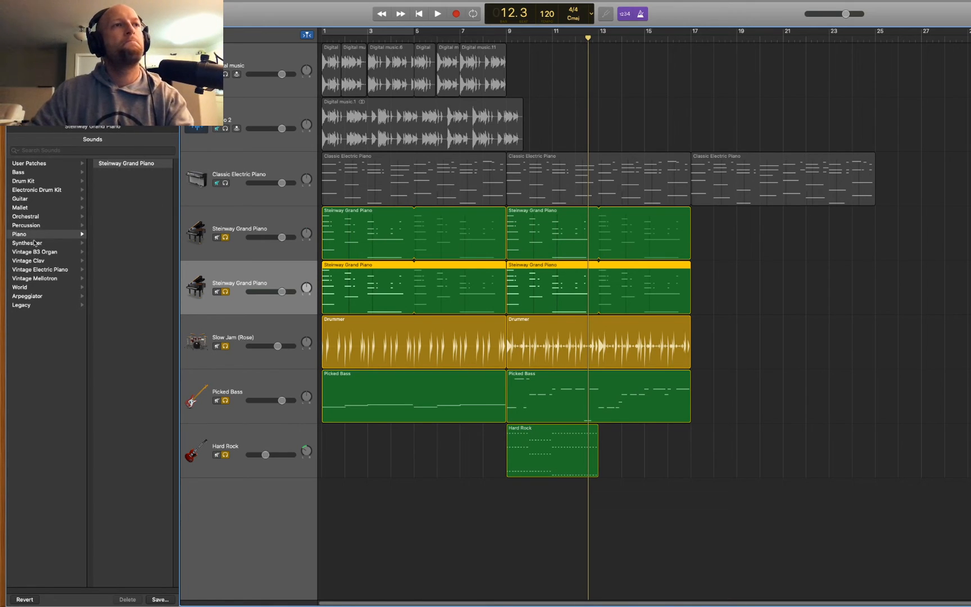
left_click(28, 270)
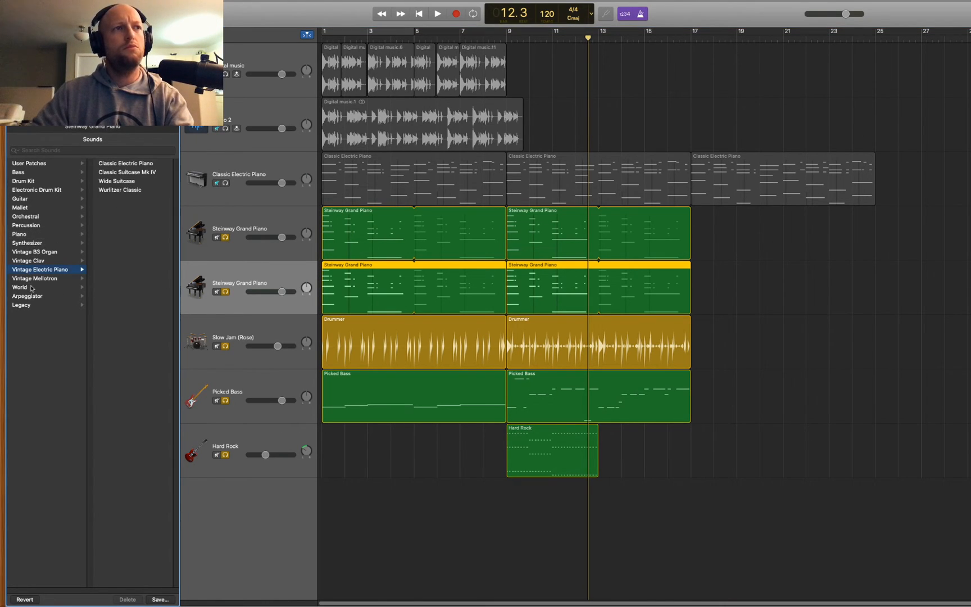
left_click(34, 163)
left_click(32, 172)
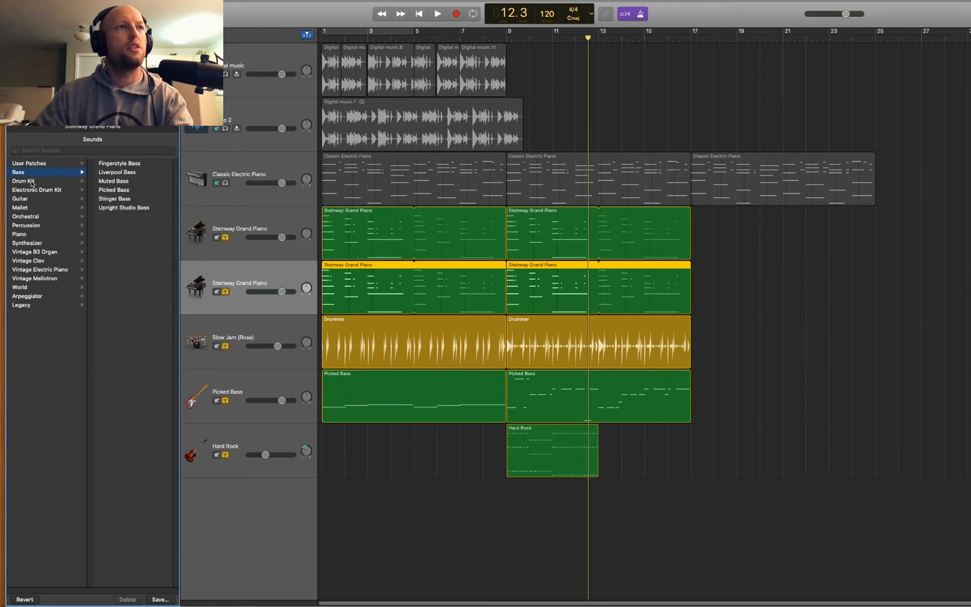
left_click(32, 181)
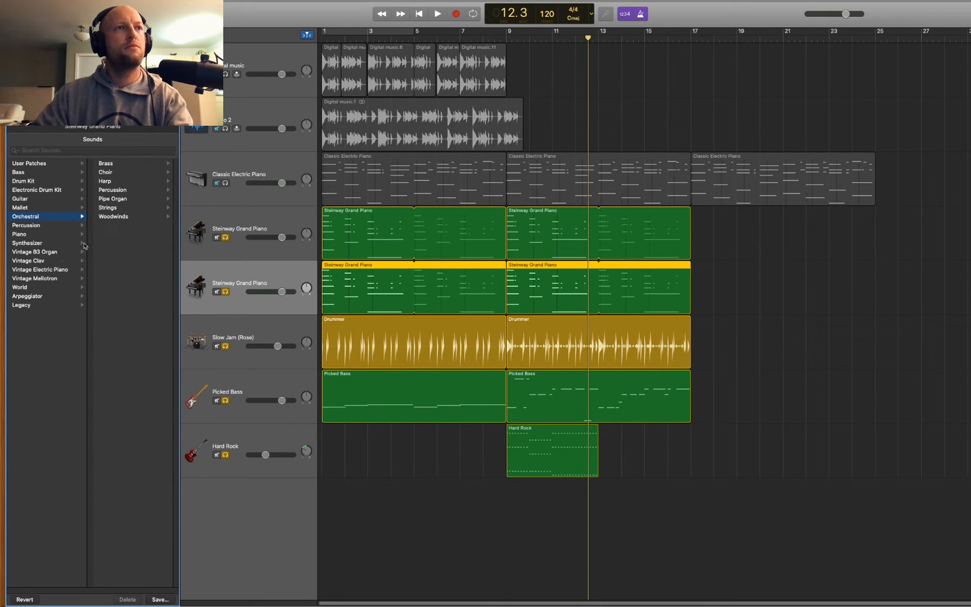
left_click(36, 307)
left_click(118, 172)
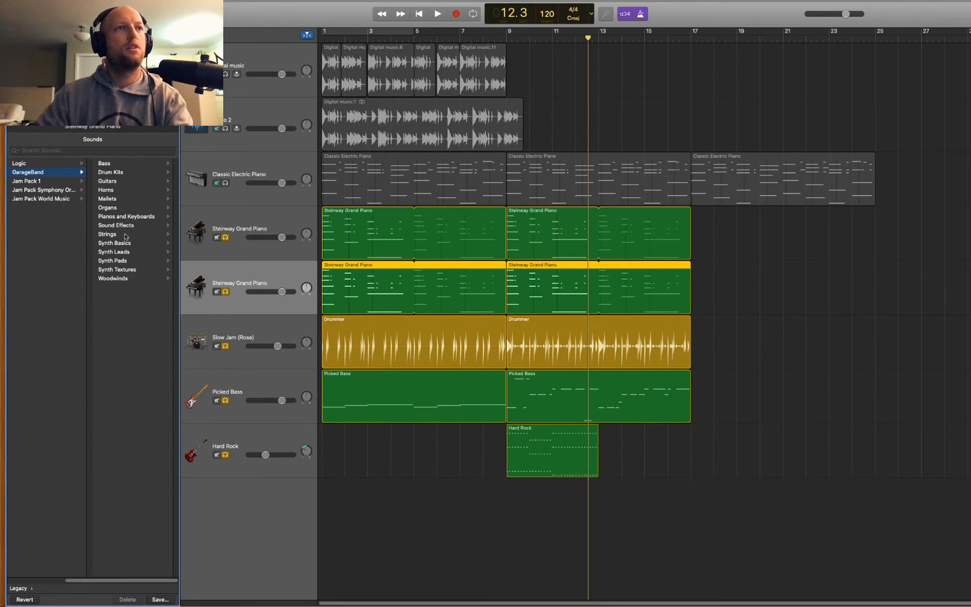
left_click(117, 260)
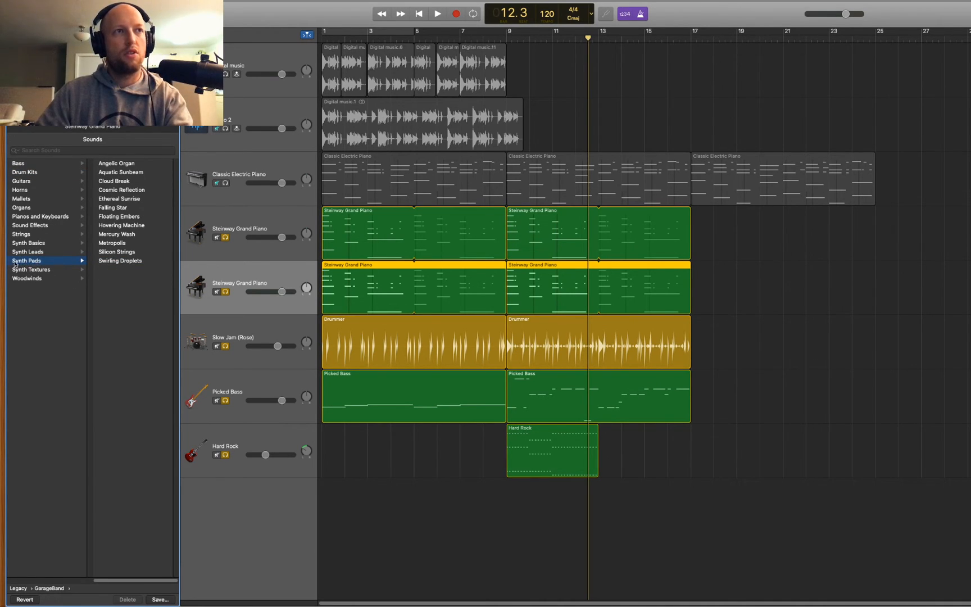
left_click(114, 181)
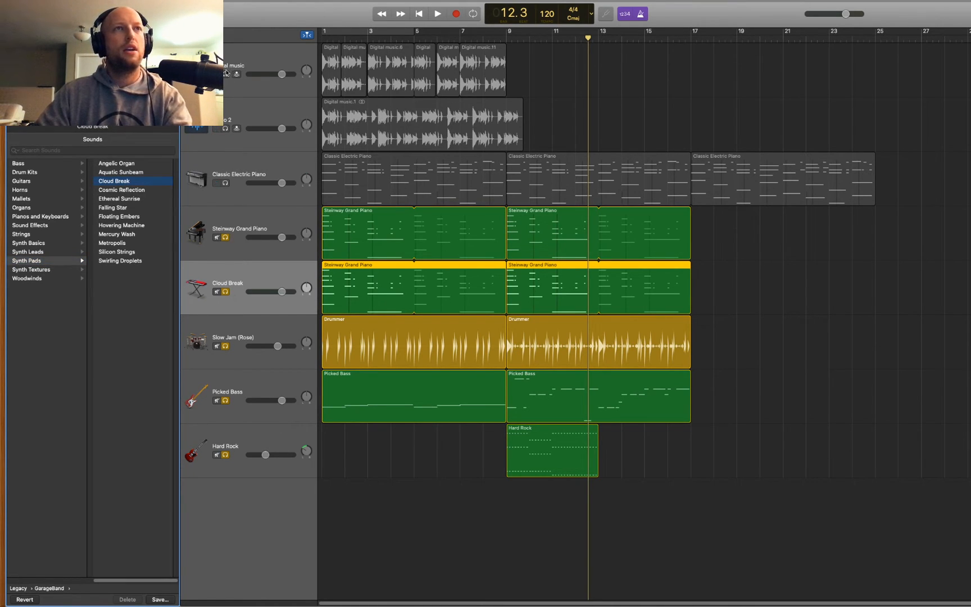
Step: Turn off solo on the drums, Picked Bass, Hard Rock and Steinway Grand Piano tracks, leaving only the pad soloed
left_click(225, 346)
left_click(226, 400)
left_click(226, 455)
left_click(227, 238)
Step: Play the soloed pad from the beginning and switch its sound to Cosmic Reflection
key("Return")
key("space")
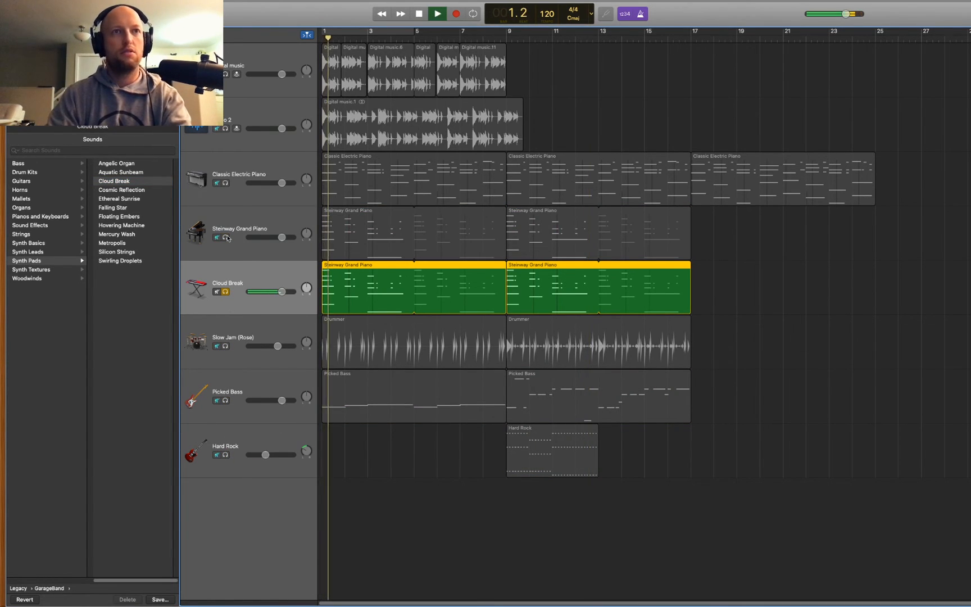
left_click(137, 191)
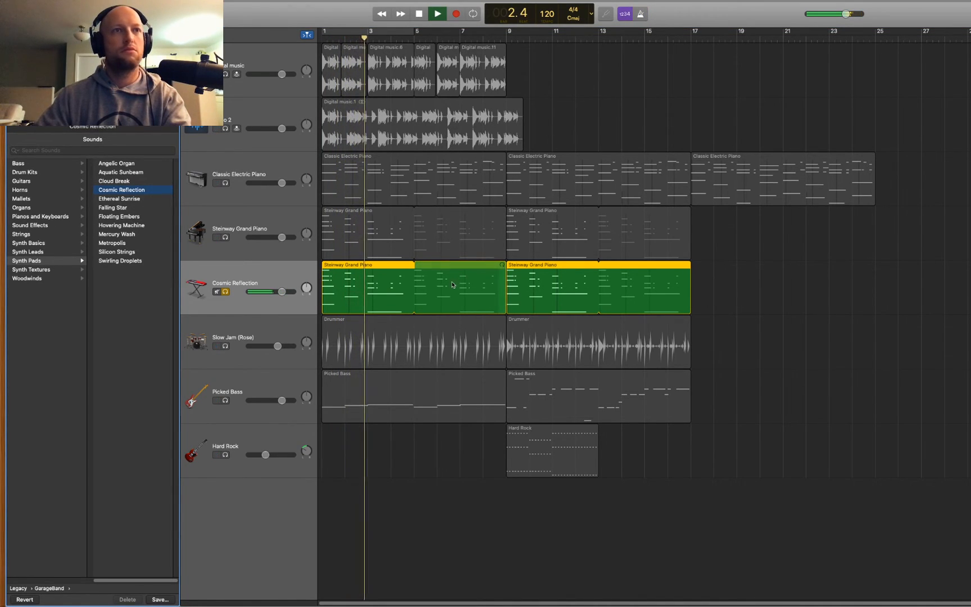
key("space")
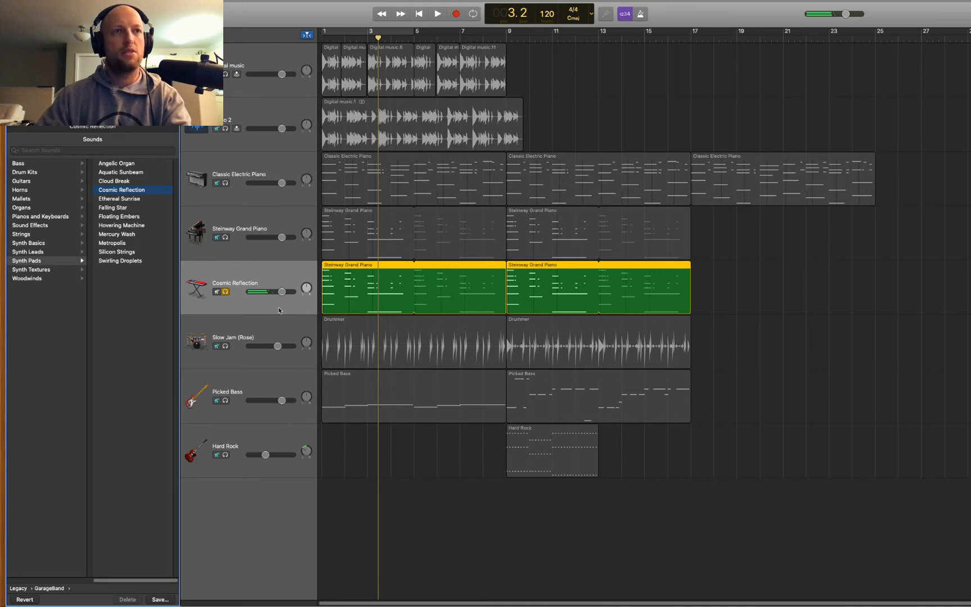
Step: Turn off solo on the Cosmic Reflection track and delete the Classic Electric Piano track with its regions
left_click(225, 291)
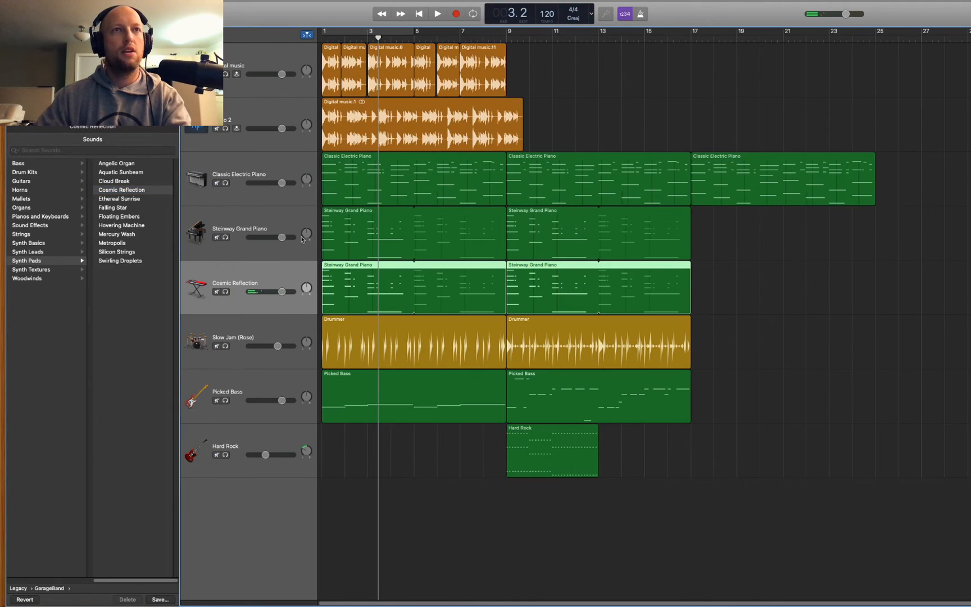
left_click(298, 165)
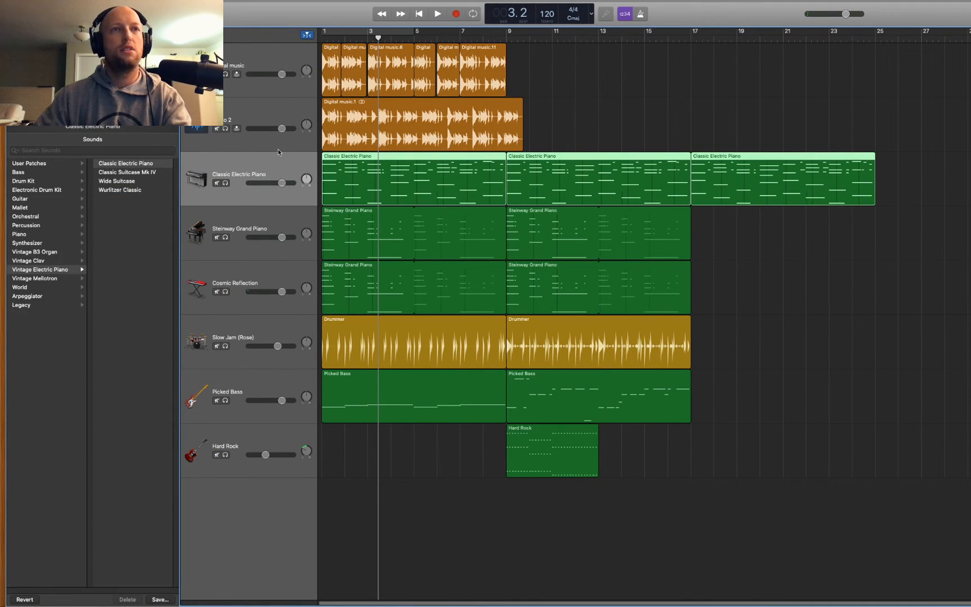
key("Delete")
key("super+BackSpace")
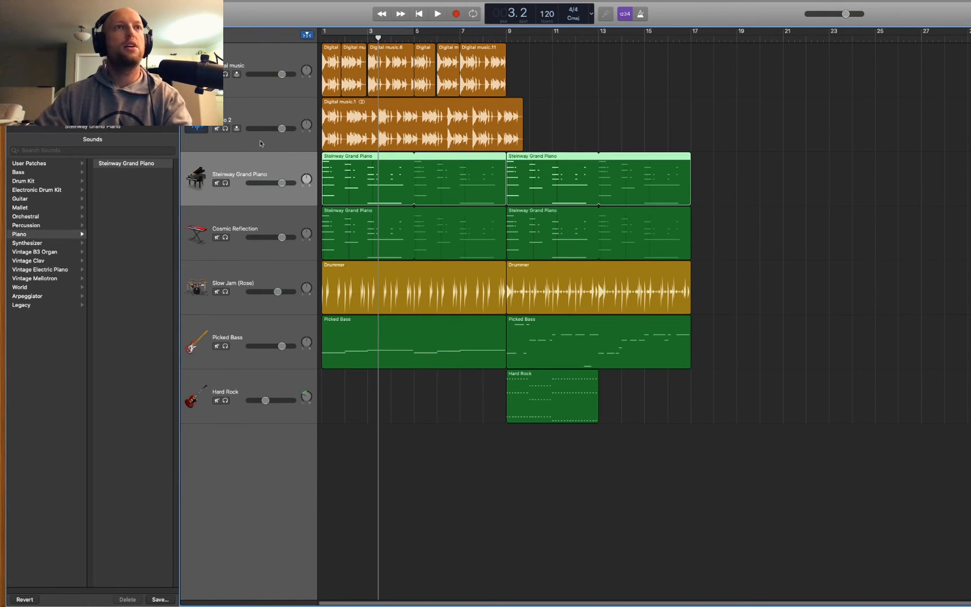
Step: Mute both digital music audio tracks and play the opening of the arrangement from bar 1
left_click(216, 129)
left_click(216, 74)
key("Return")
key("space")
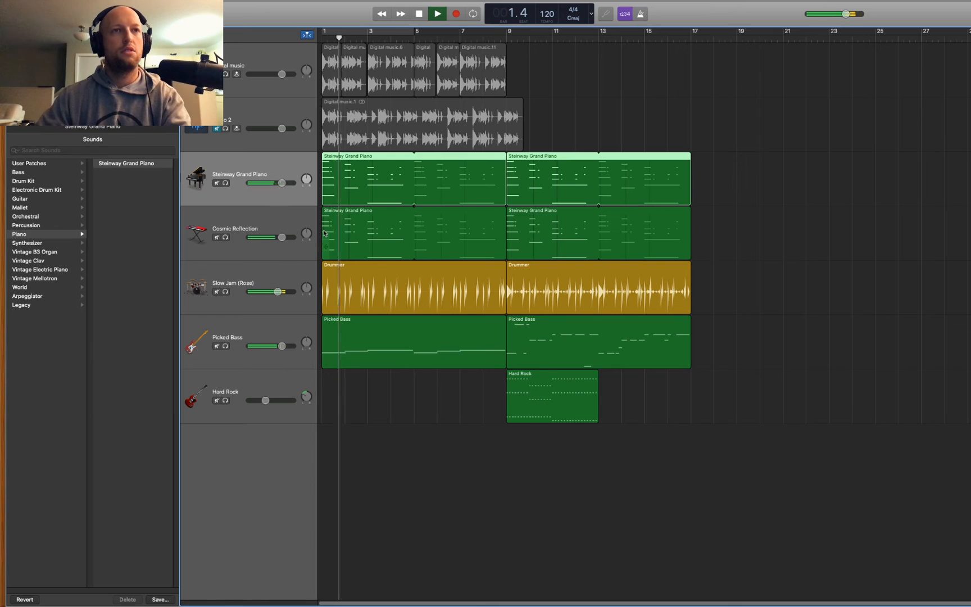
key("space")
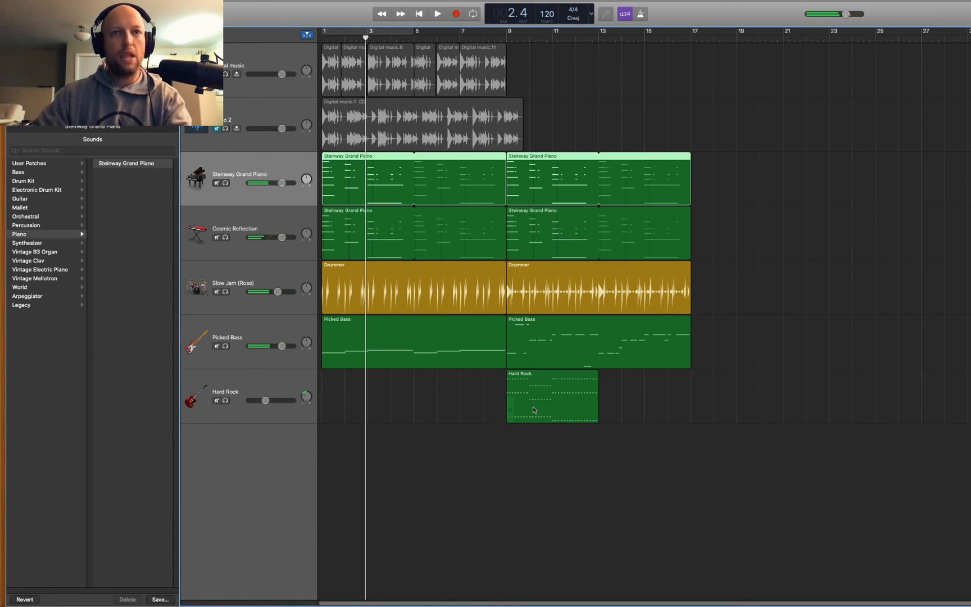
Step: Loop the Hard Rock region out to bar 17 and copy every track's bar 9 section to bar 17
left_click_drag(599, 379, 651, 166)
left_click(711, 400)
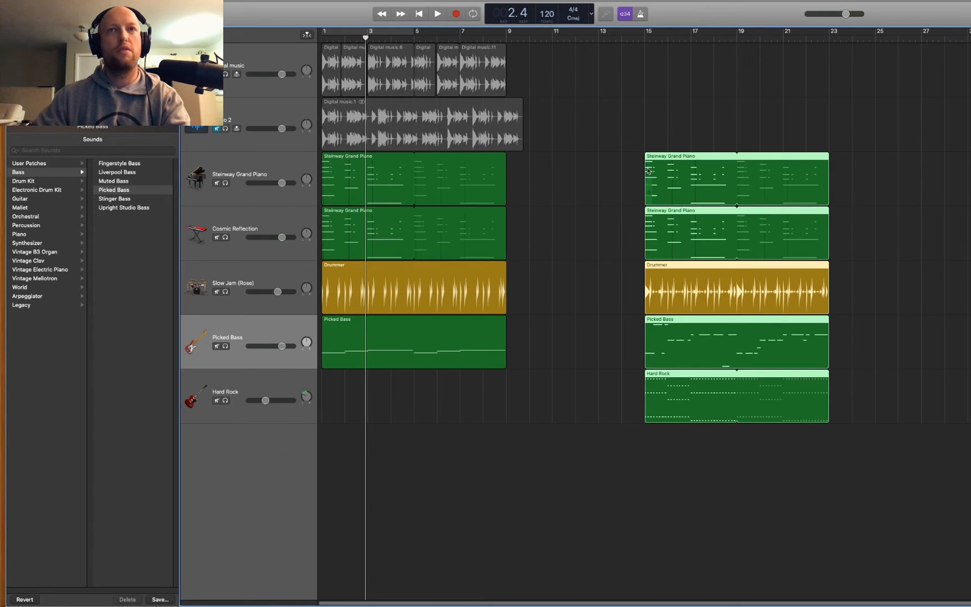
left_click_drag(657, 158, 592, 166)
key("super+z")
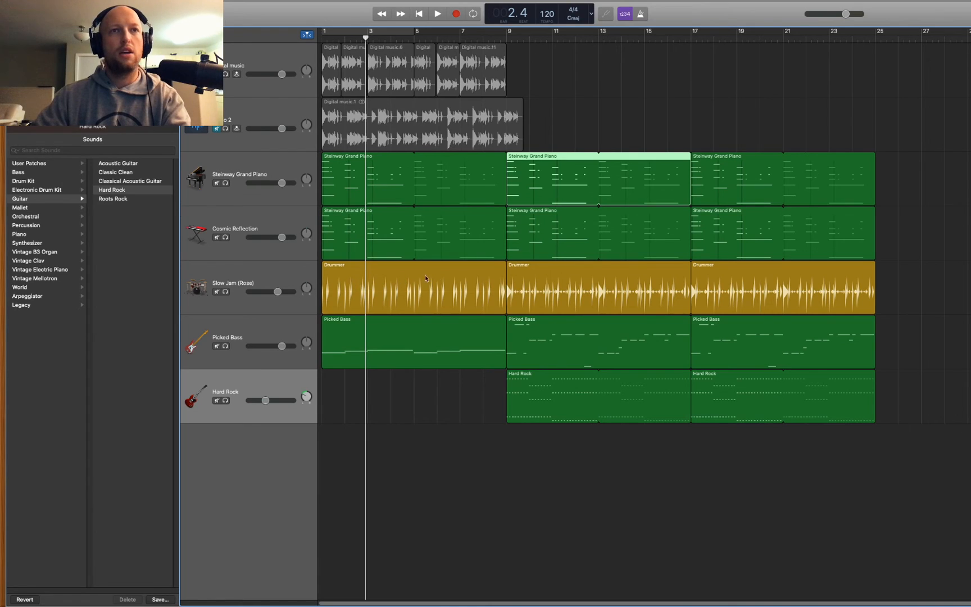
Step: Move the opening drum region to bar 9 together with all regions from bar 9 onward, shifting each eight bars later
left_click(503, 292)
left_click(572, 397, "shift")
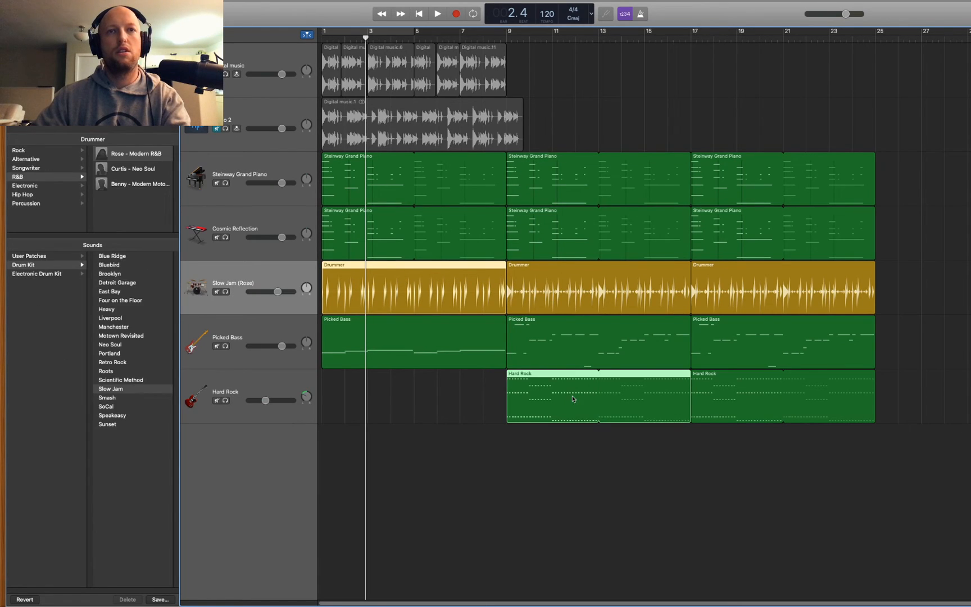
left_click(596, 179, "shift")
left_click(553, 242, "shift")
left_click(556, 291, "shift")
left_click(573, 344, "shift")
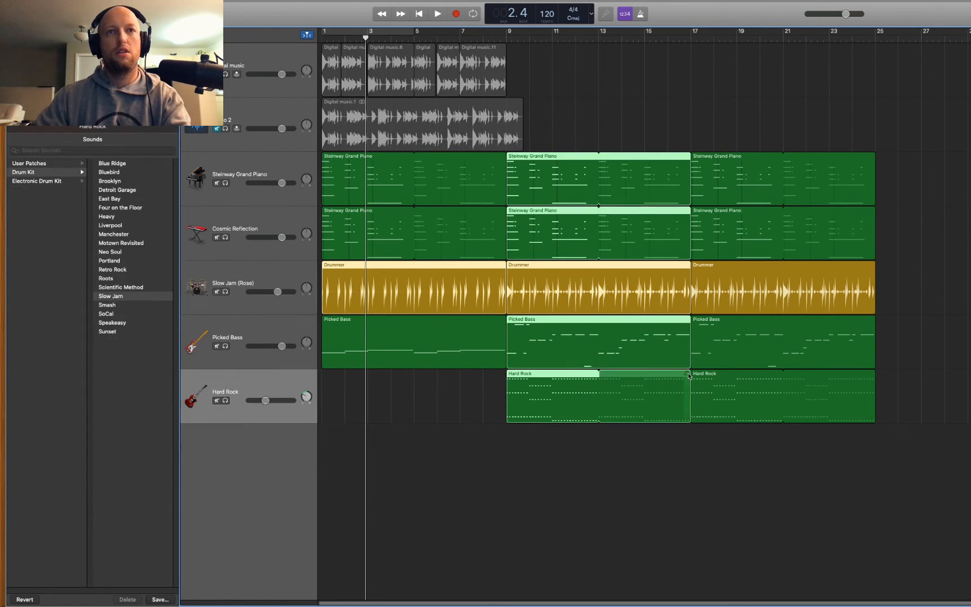
left_click(706, 388, "shift")
left_click(708, 343, "shift")
left_click(709, 289, "shift")
left_click(709, 236, "shift")
left_click(710, 188, "shift")
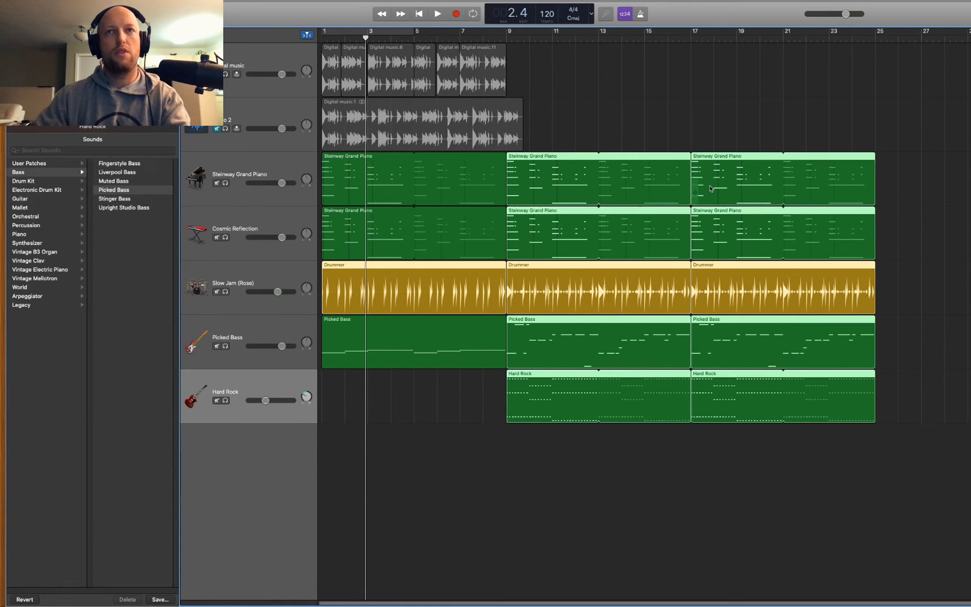
left_click_drag(338, 268, 522, 323)
left_click(443, 389)
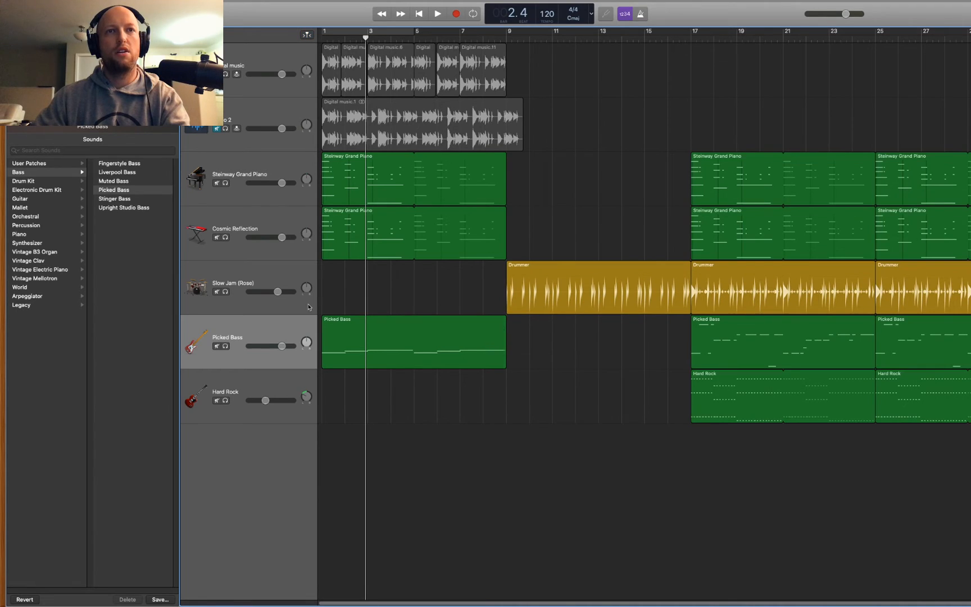
Step: Move the opening Picked Bass region to bar 9 and copy the opening piano and pad regions to bar 9
left_click_drag(330, 322, 512, 347)
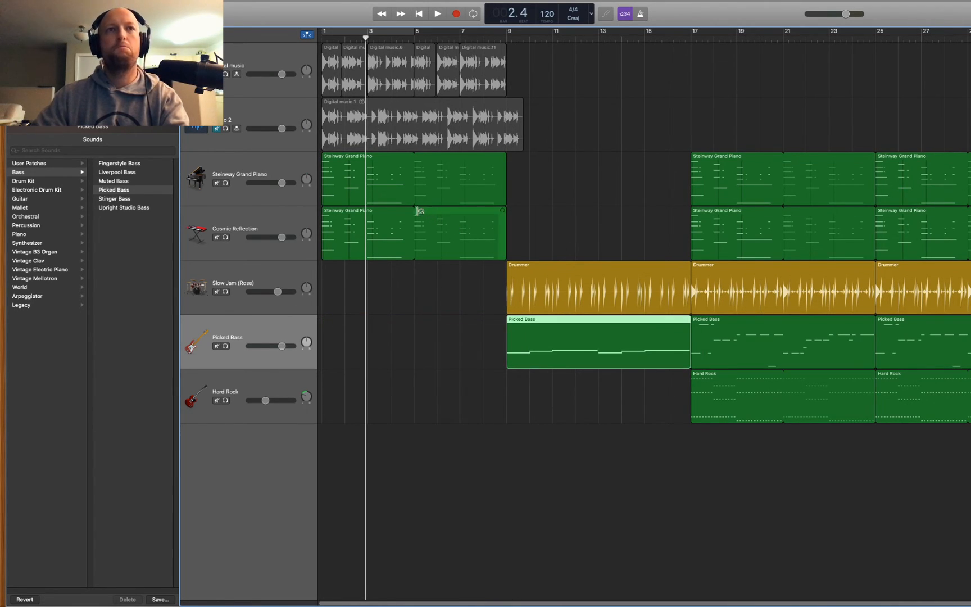
left_click_drag(528, 226, 520, 182)
Step: Play the new intro from the beginning and lower the Cosmic Reflection track's volume slightly
key("Return")
key("space")
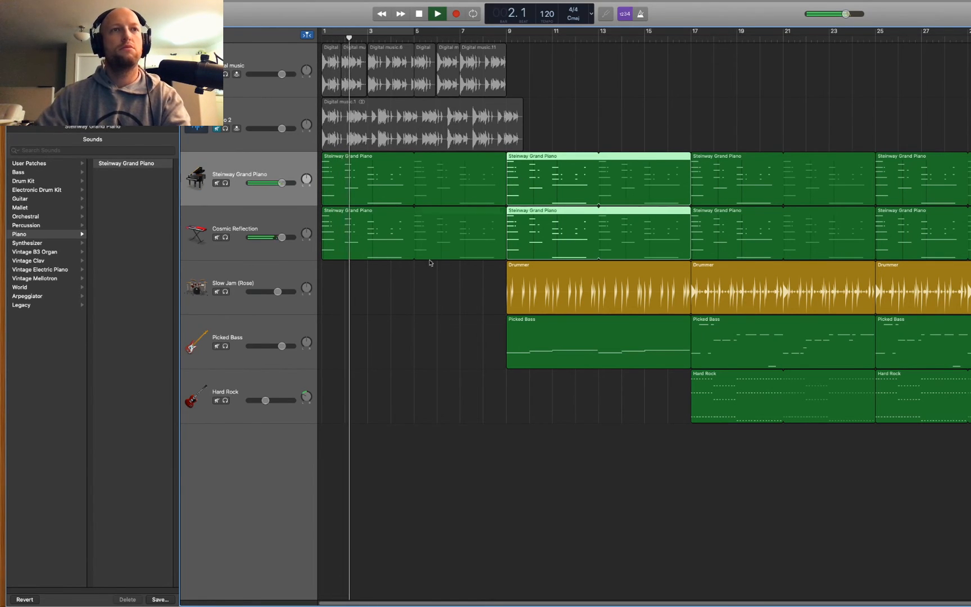
left_click_drag(282, 237, 273, 237)
key("space")
Step: Add volume automation to Cosmic Reflection that rises from a lower level at bar 1 to bar 9, and play it from the beginning
key("a")
key("space")
key("space")
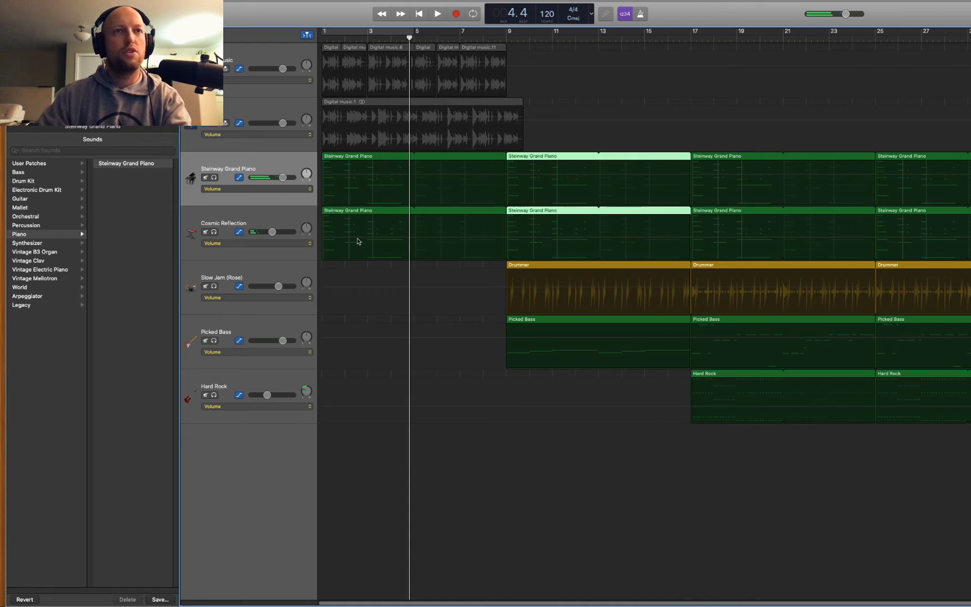
left_click(507, 238)
key("a")
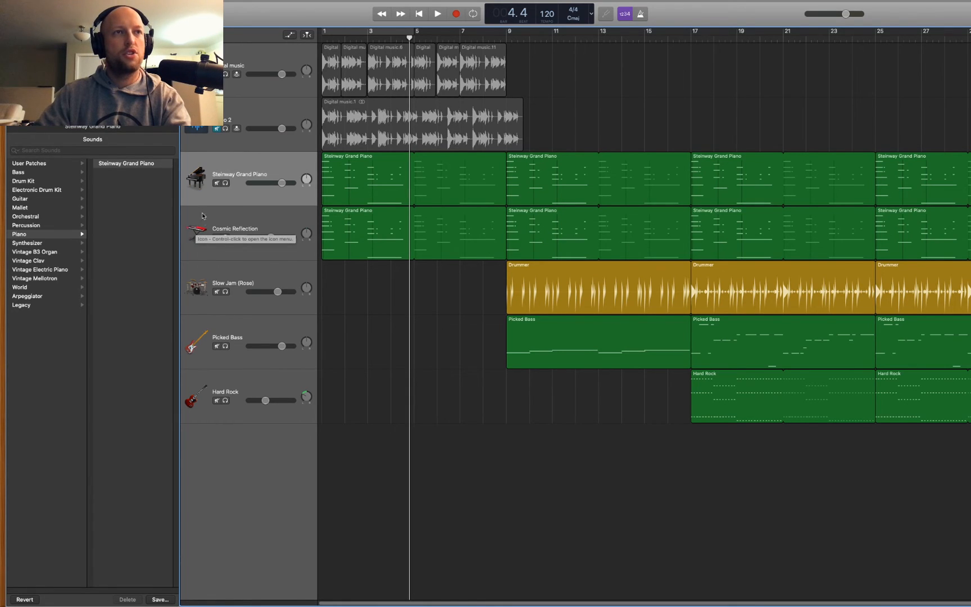
left_click(196, 228, "ctrl")
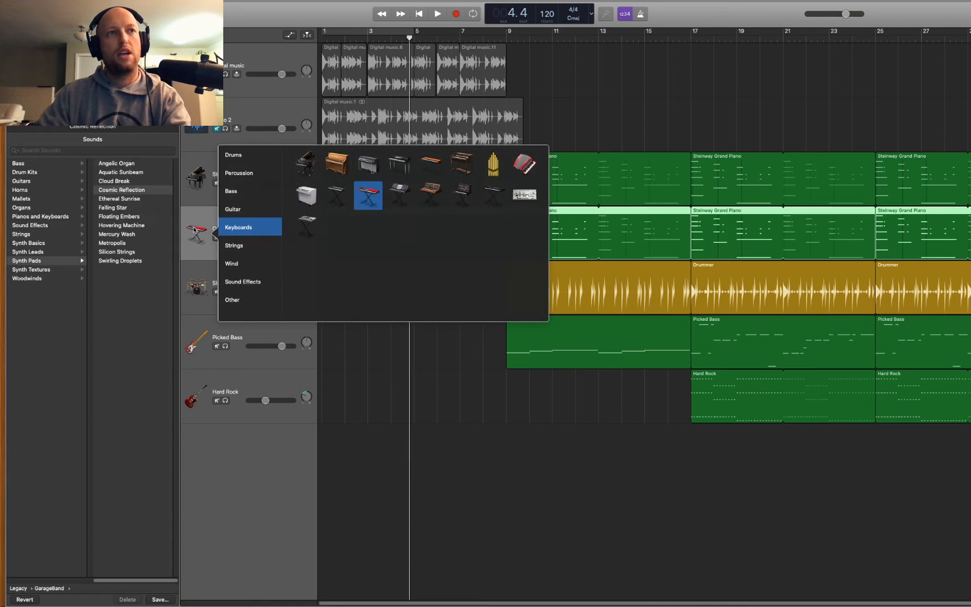
left_click(371, 362)
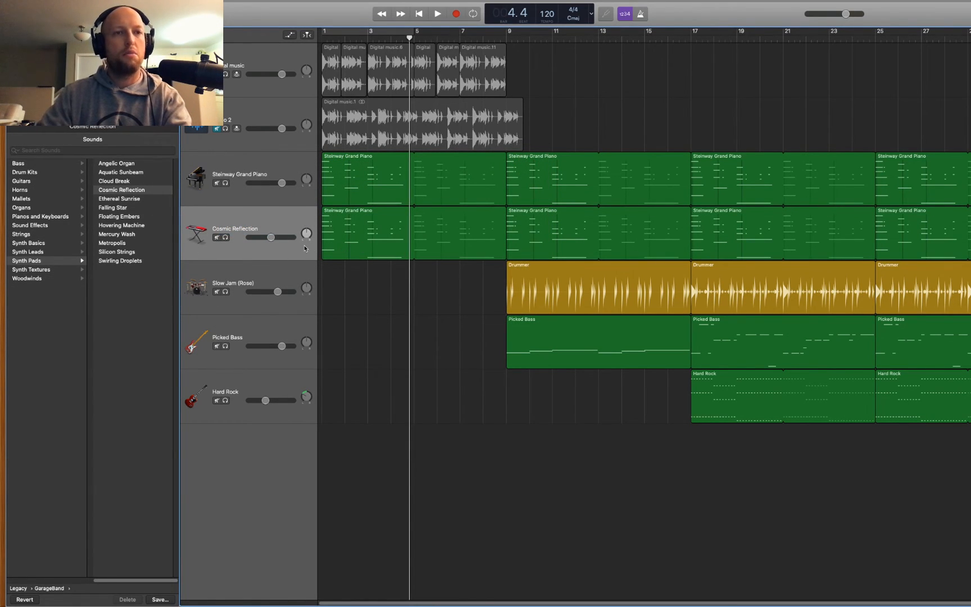
key("a")
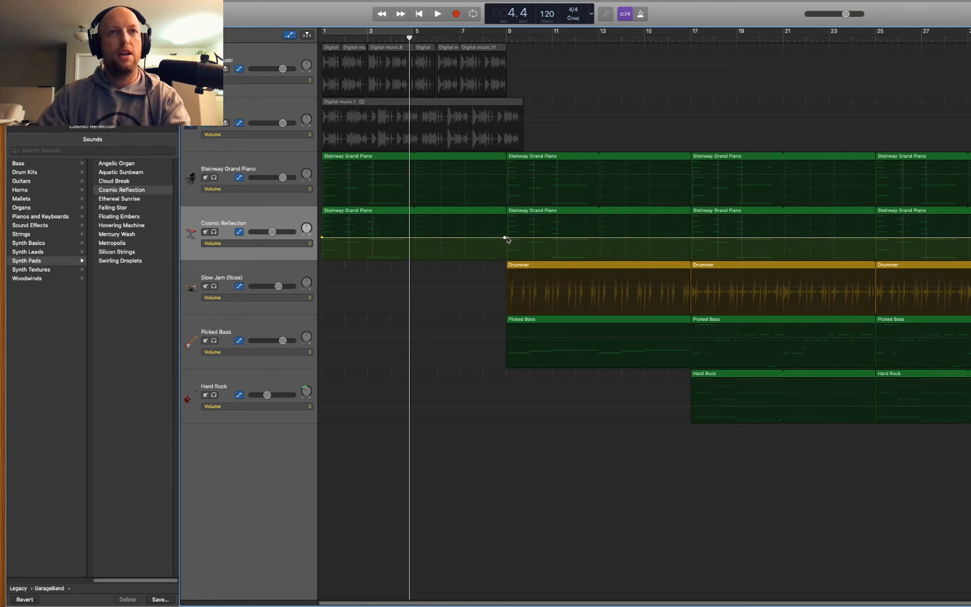
left_click_drag(322, 237, 323, 247)
key("Return")
key("space")
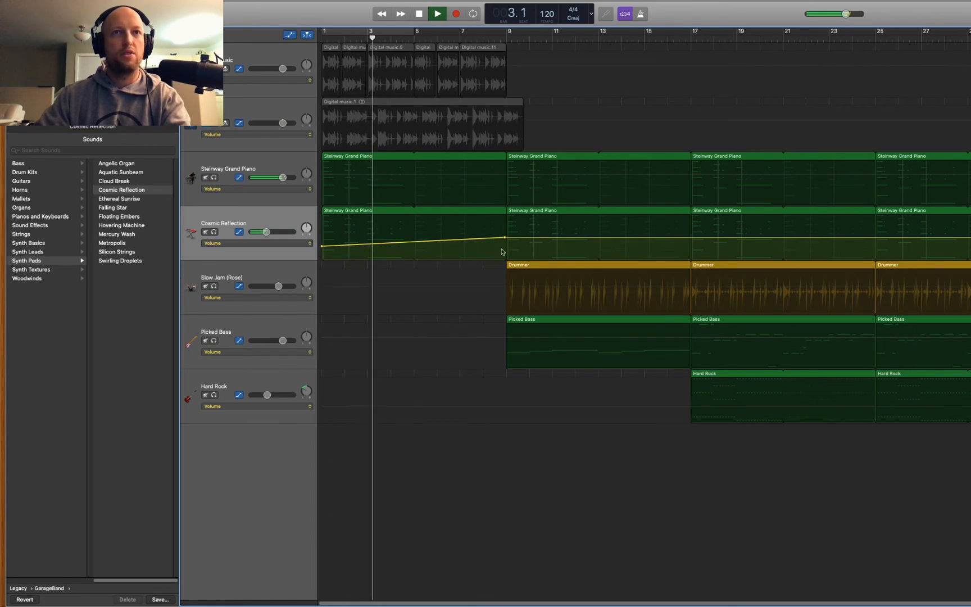
key("a")
key("a")
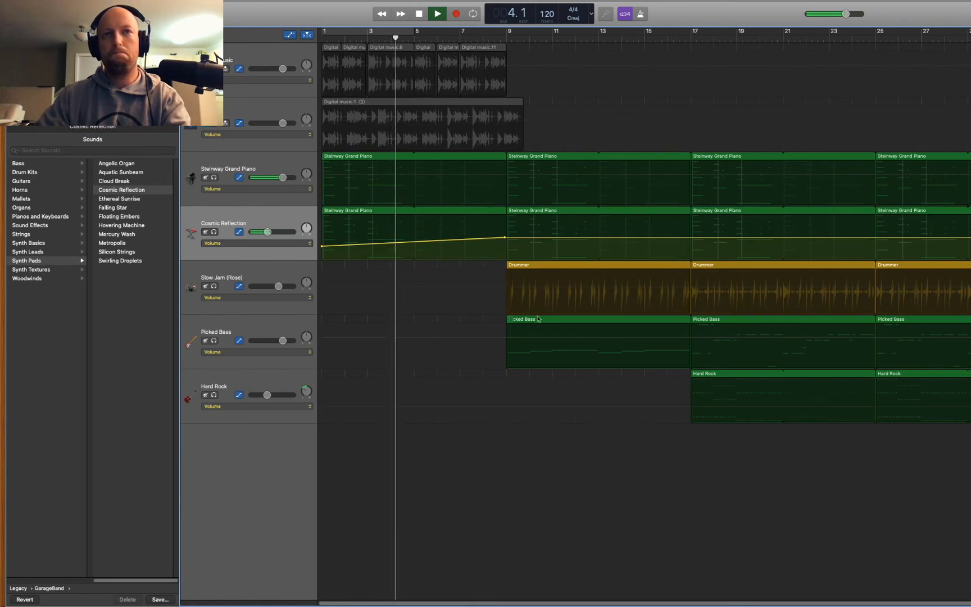
Step: Automate the Slow Jam drum volume to rise from a lower level at bar 9 to the normal level at bar 17
left_click(690, 289)
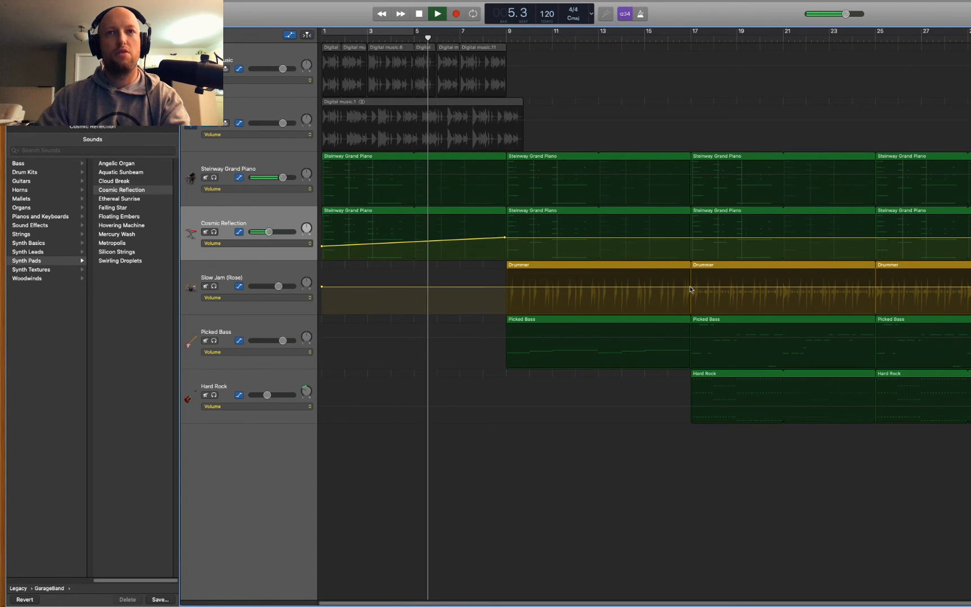
left_click(509, 286)
left_click_drag(509, 286, 508, 293)
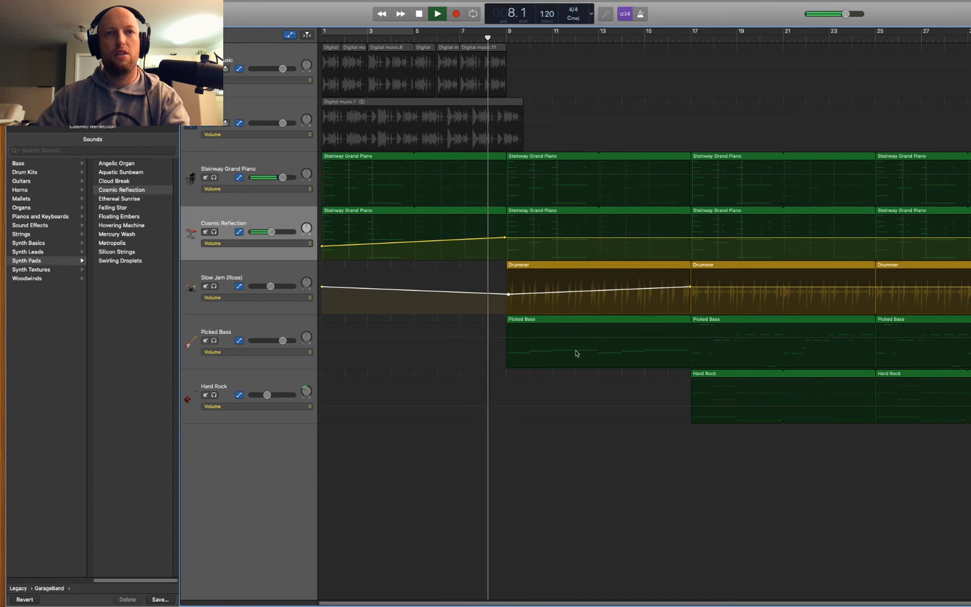
Step: Automate the Picked Bass volume to build from a lower level at bar 9 up to bar 17, and hide the automation
left_click(691, 340)
left_click(691, 339)
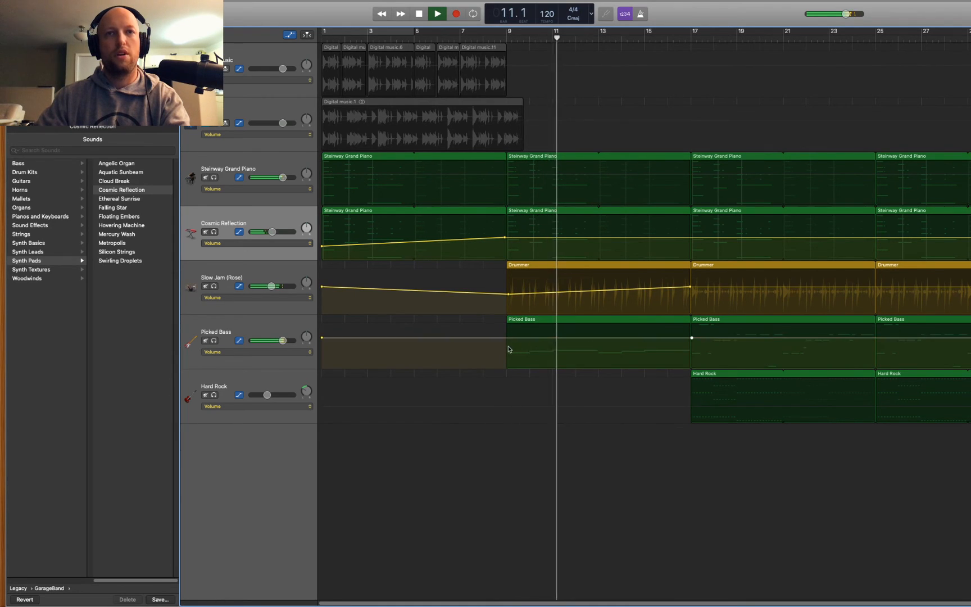
left_click_drag(505, 338, 506, 348)
left_click(506, 338)
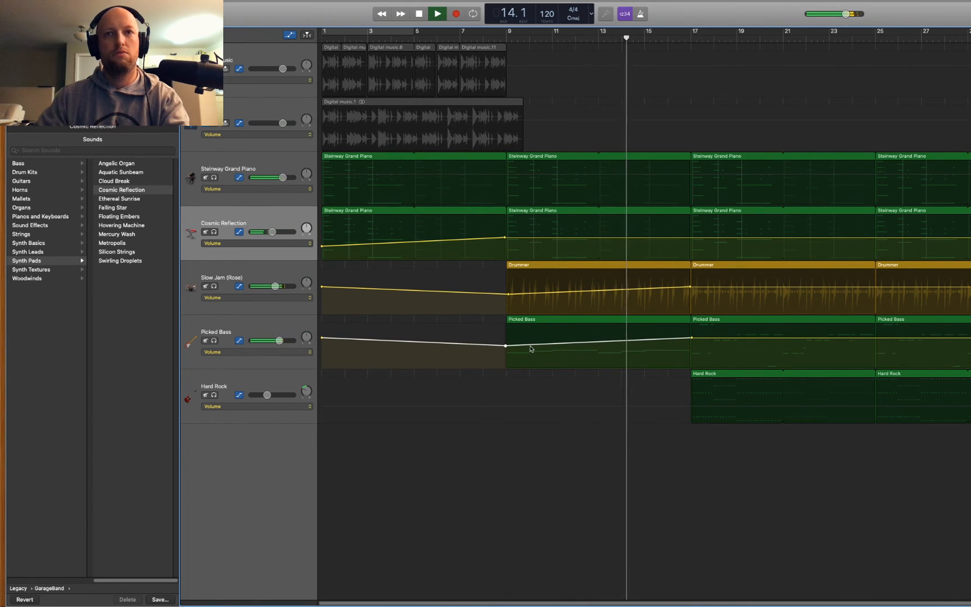
key("a")
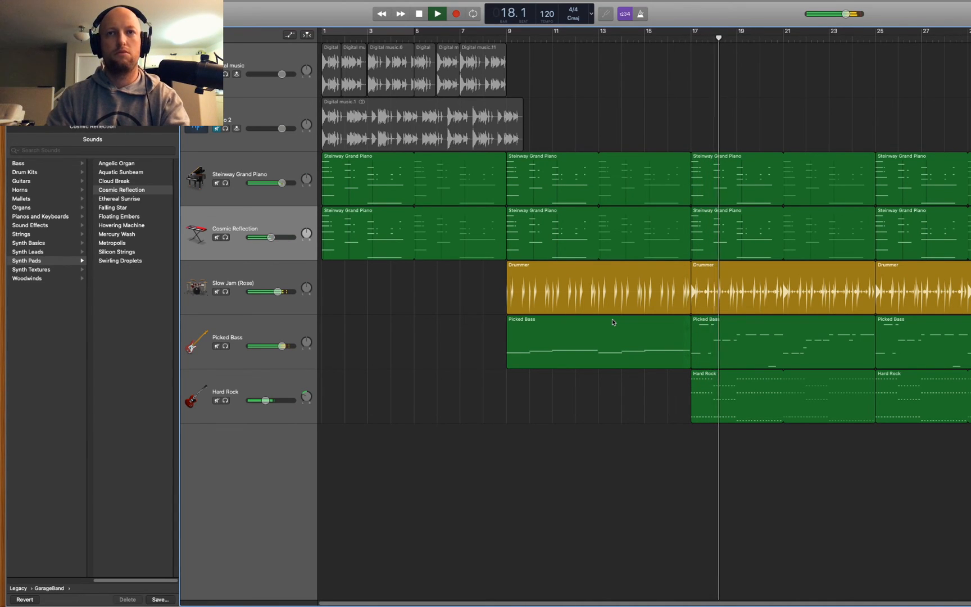
Step: Delete the Hard Rock region at bar 17 and listen through to the guitar entry at bar 25
left_click(712, 375)
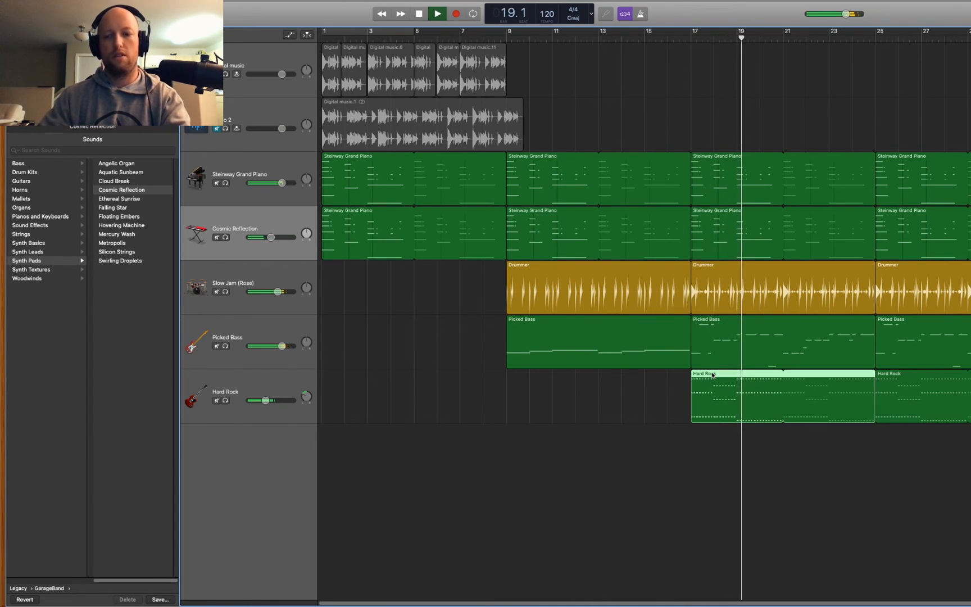
key("Delete")
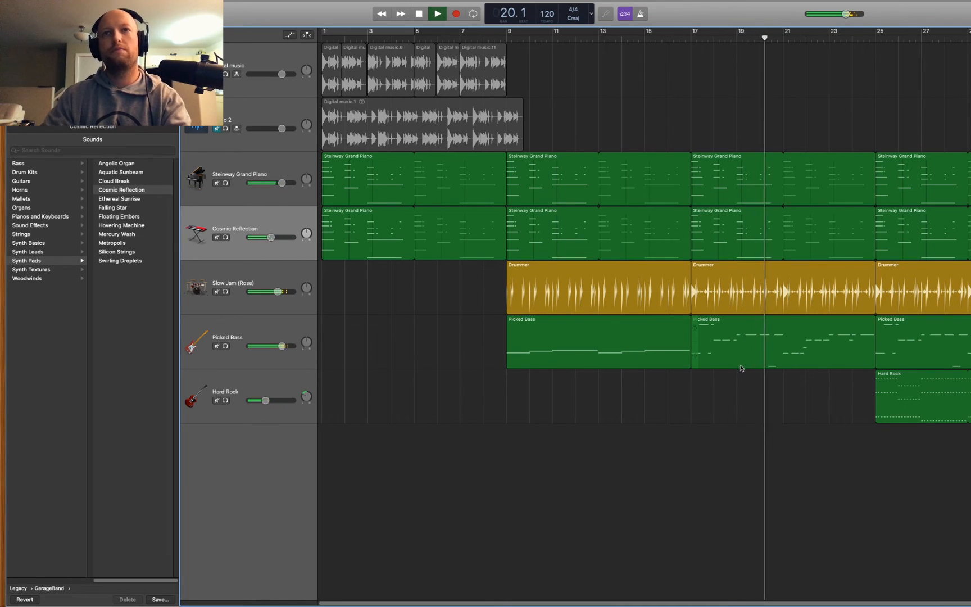
scroll(681, 400, "right", 1)
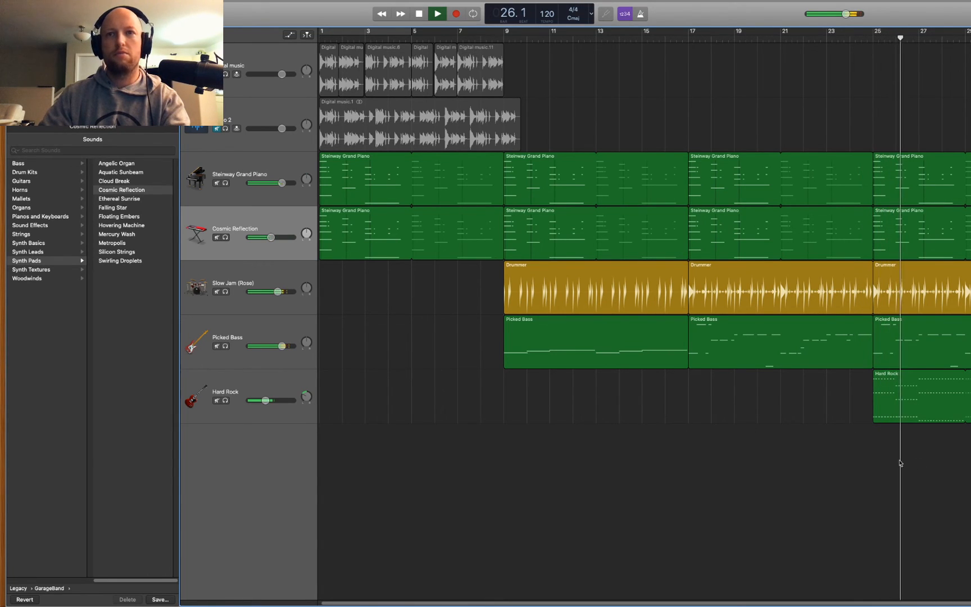
key("space")
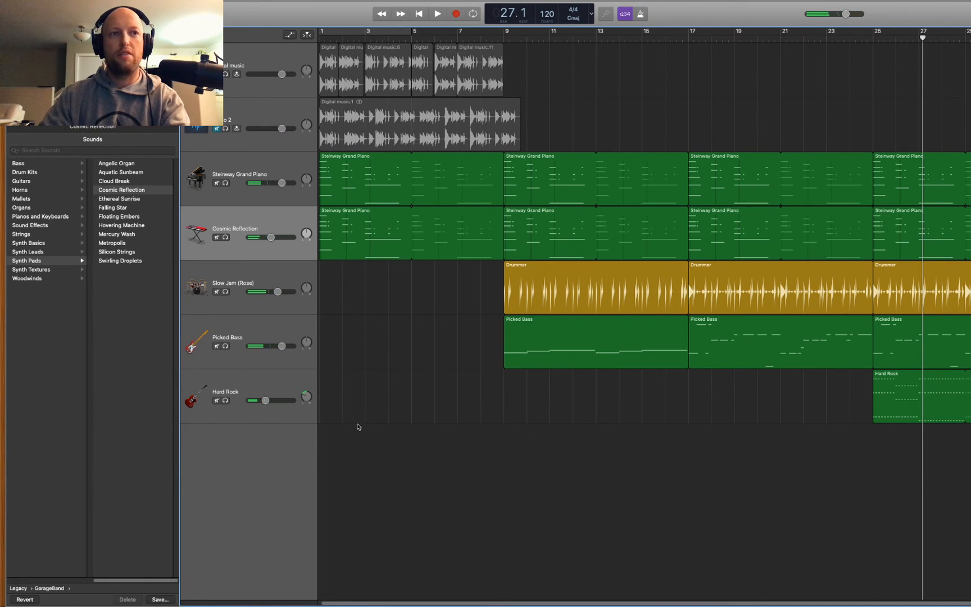
Step: Create a new microphone audio track on Input 2 below the Hard Rock track
left_click(275, 389)
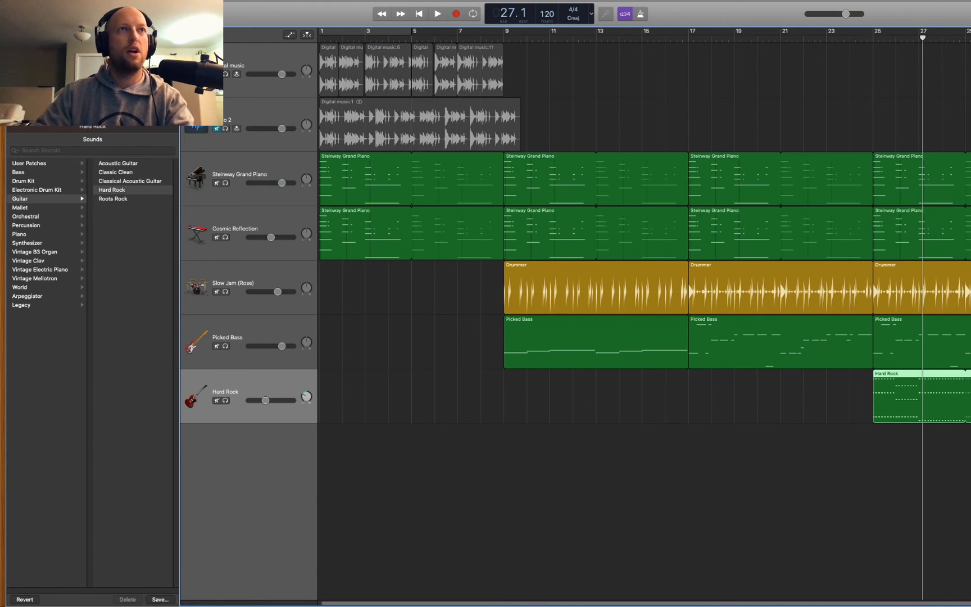
key("alt+super+n")
left_click(490, 72)
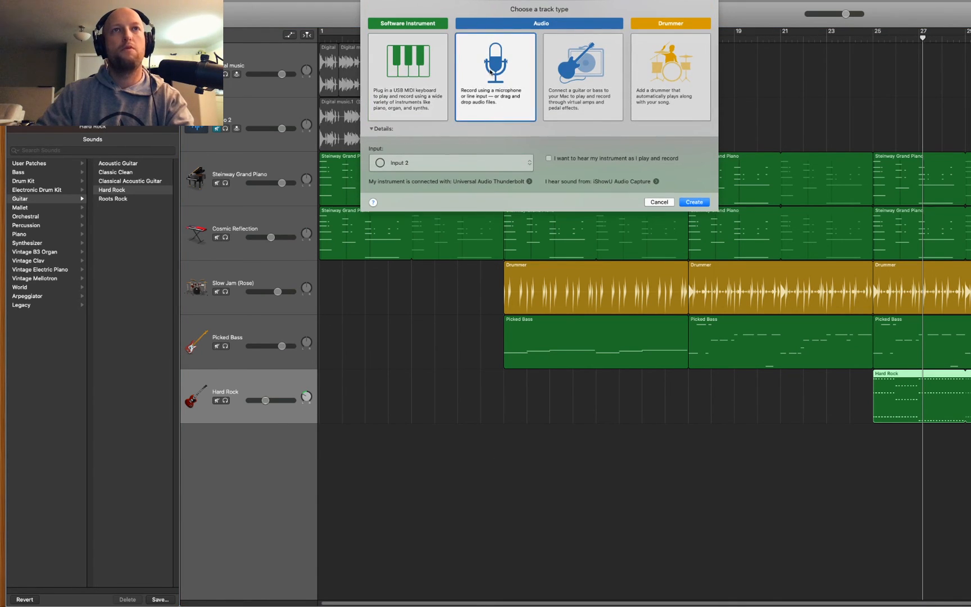
left_click(695, 202)
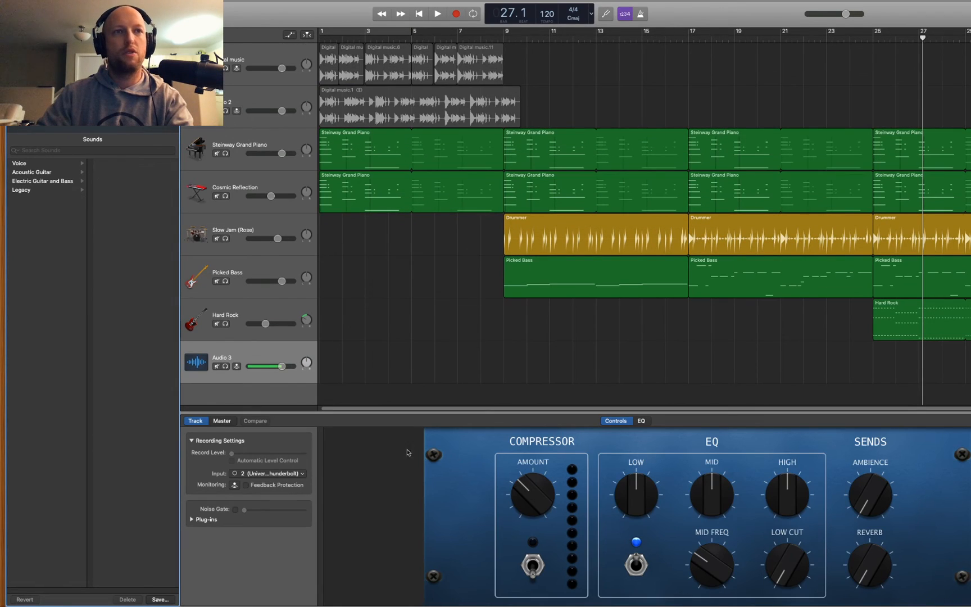
left_click(225, 366)
left_click(226, 367)
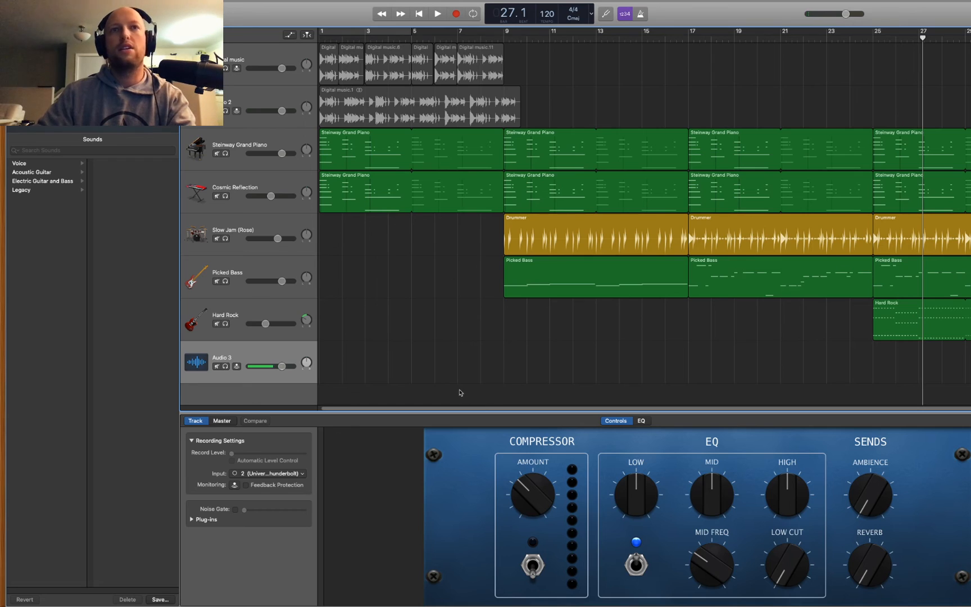
Step: Record a vocal take on the Audio 3 track from bar 9 to bar 17
left_click(501, 39)
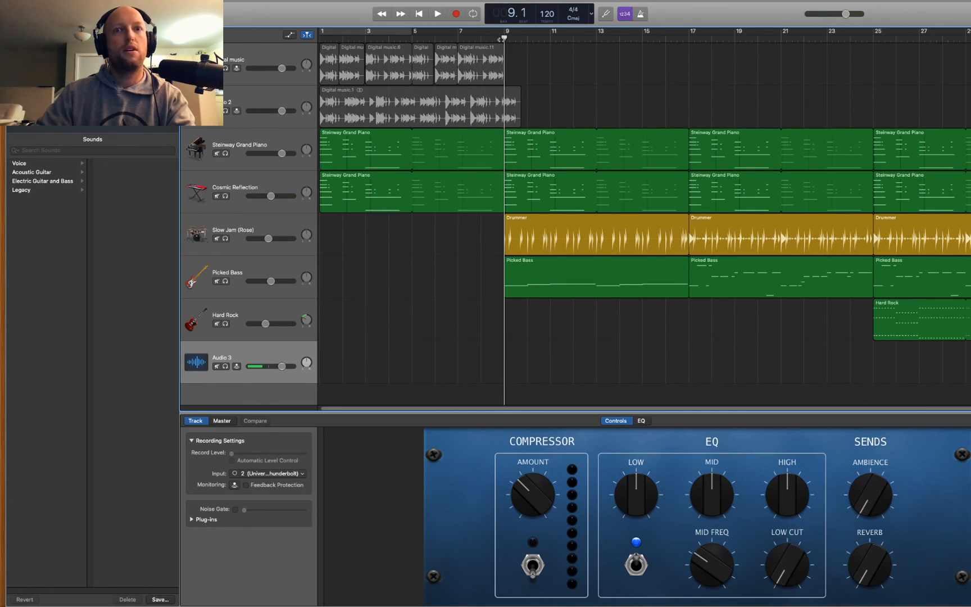
left_click(456, 14)
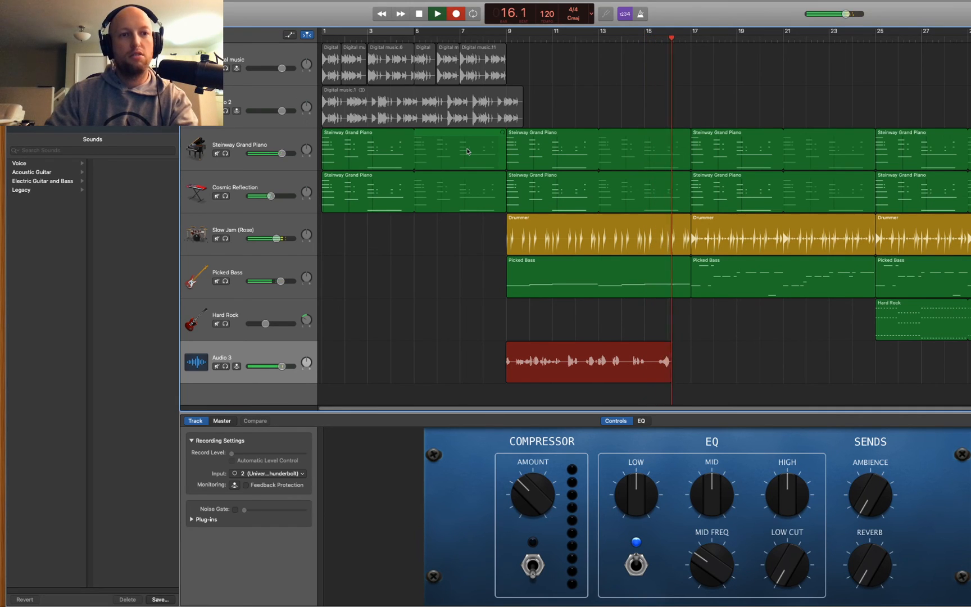
key("space")
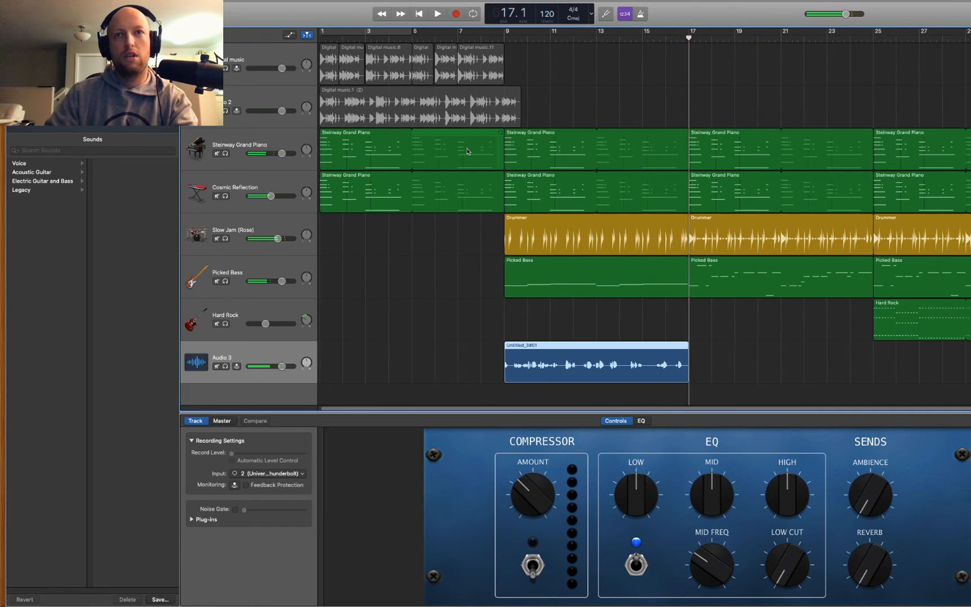
Step: Play back the vocal recording from bar 9 and raise the Audio 3 track volume slightly
left_click(504, 37)
key("space")
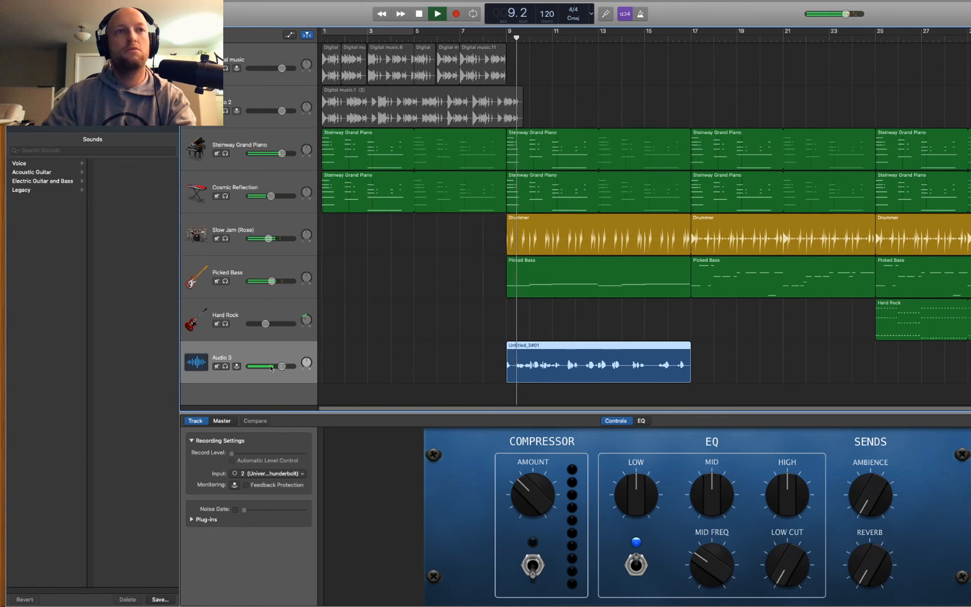
left_click_drag(284, 367, 287, 367)
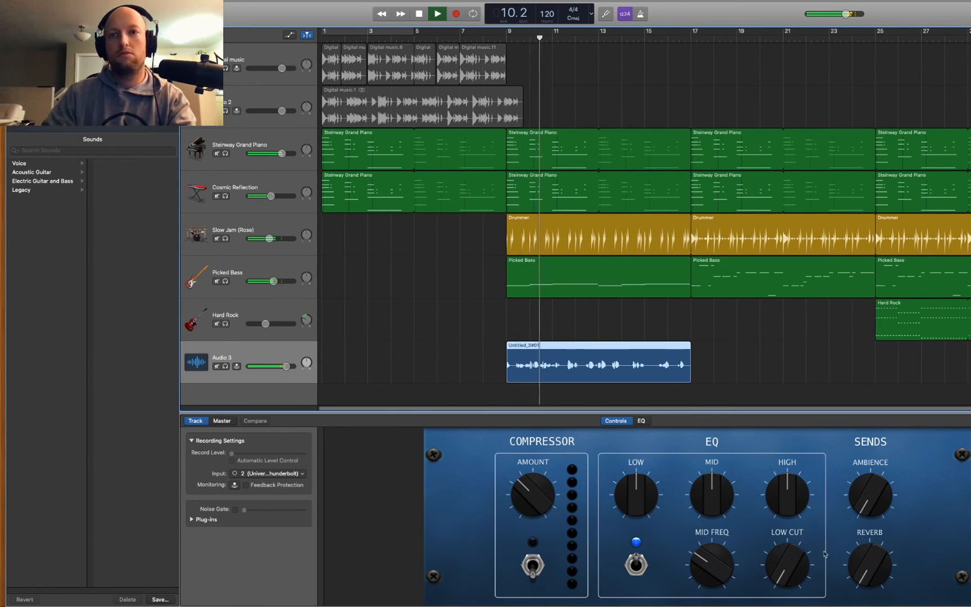
Step: Raise the vocal track's reverb, low cut, ambience and compressor amount, switch the compressor on and enable the noise gate
left_click_drag(861, 569, 838, 539)
left_click_drag(786, 565, 778, 539)
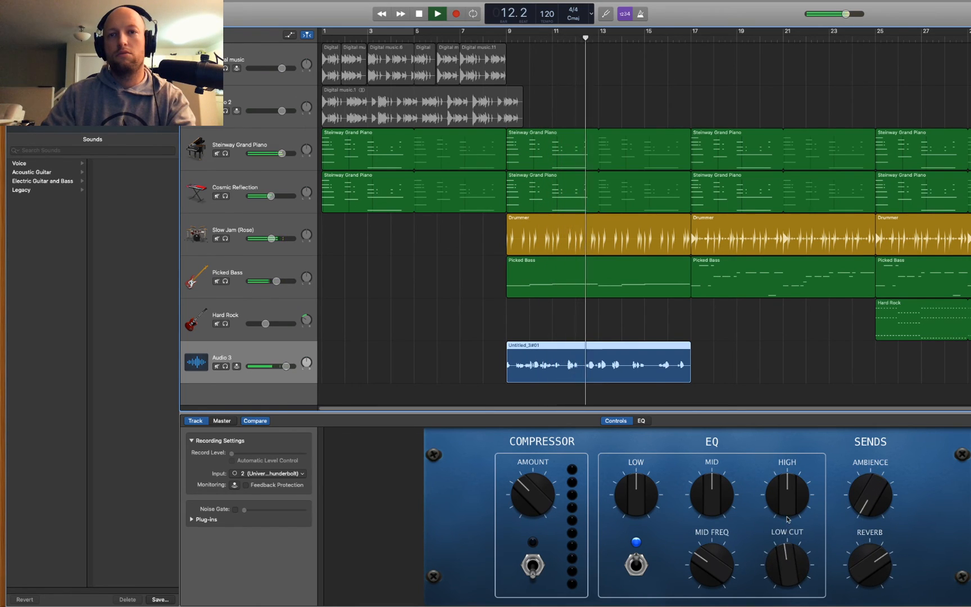
left_click_drag(869, 496, 867, 439)
left_click_drag(532, 496, 537, 478)
left_click(536, 569)
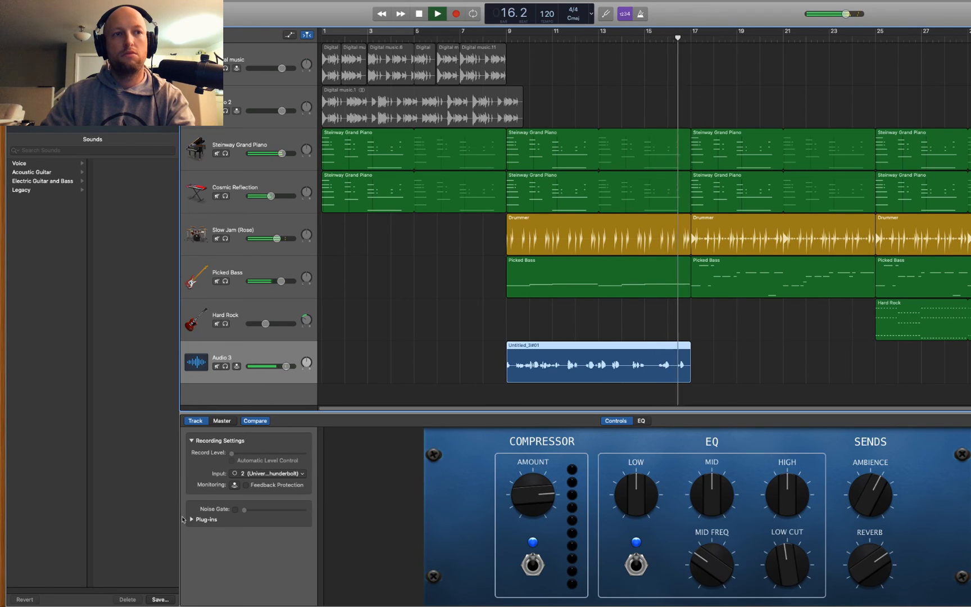
left_click(235, 509)
key("space")
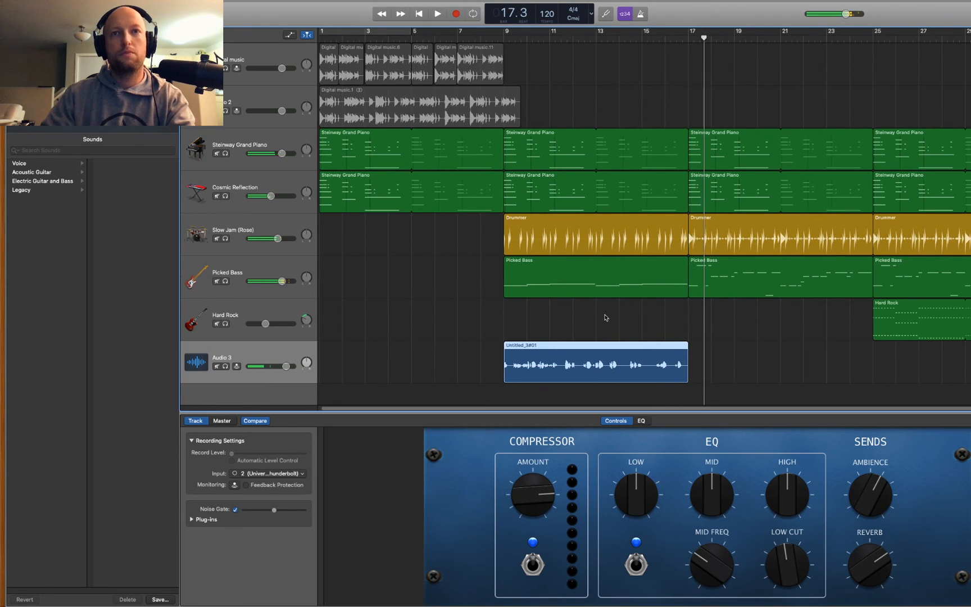
Step: Rename the recorded vocal region as Singing About Fall
right_click(600, 347)
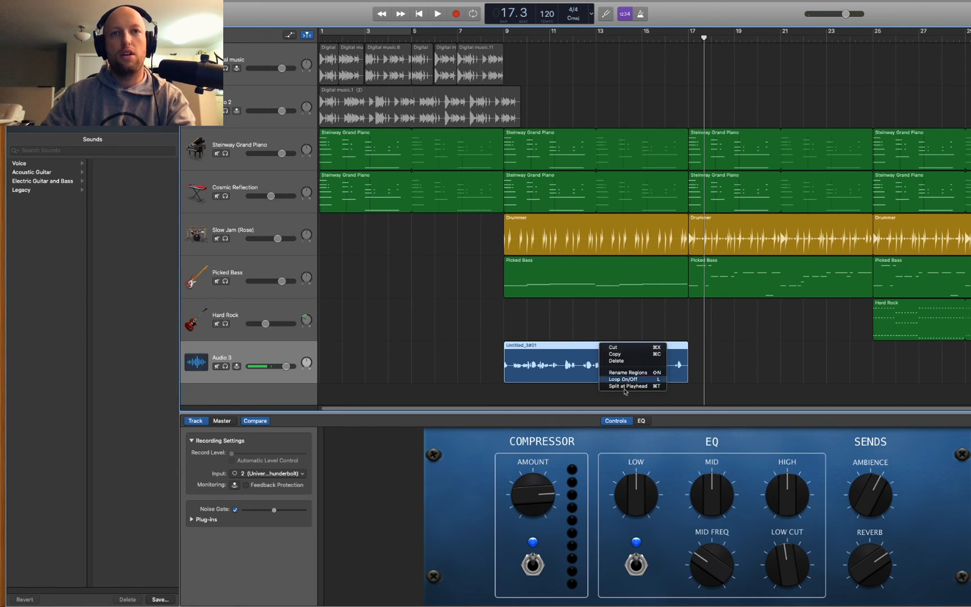
left_click(642, 373)
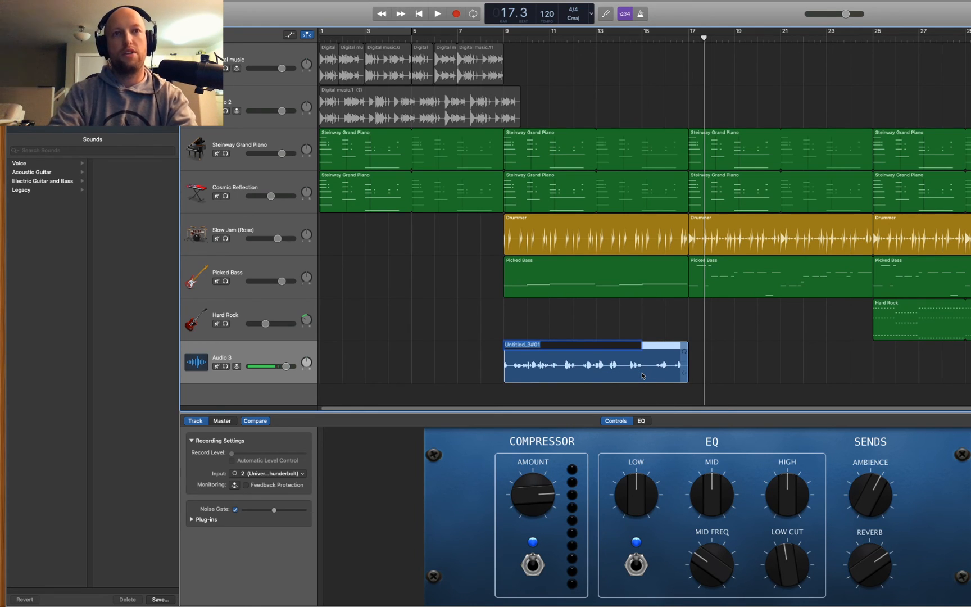
type("Singing About Fall")
key("Return")
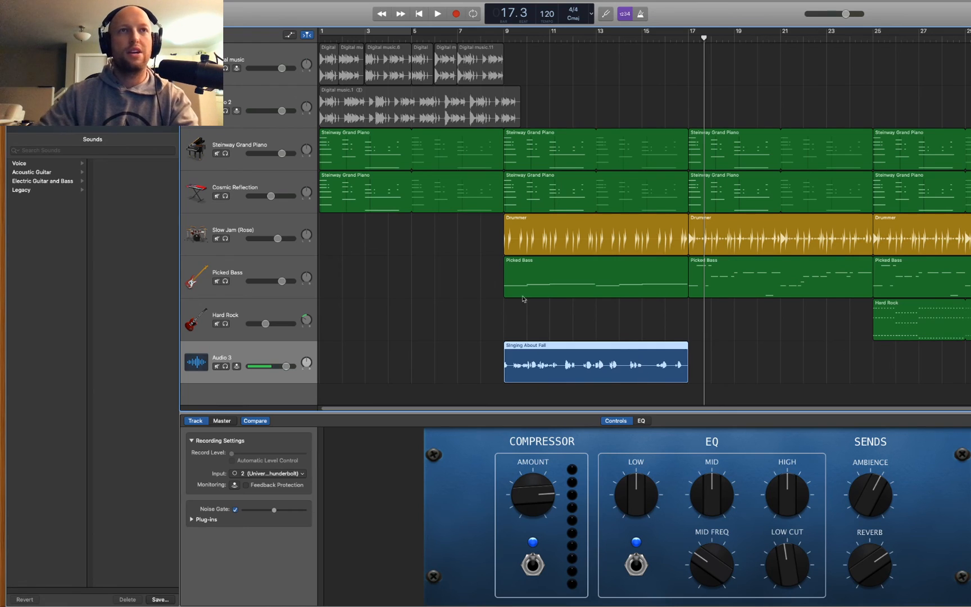
Step: Rename the first Steinway Grand Piano region with its chord progression, F Bb C C
left_click(340, 137)
right_click(342, 137)
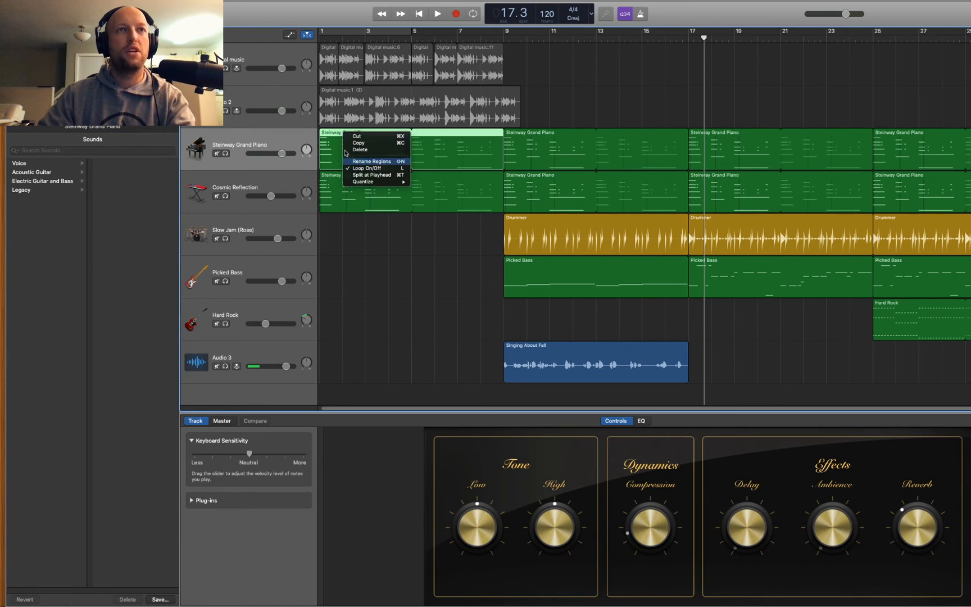
left_click(350, 161)
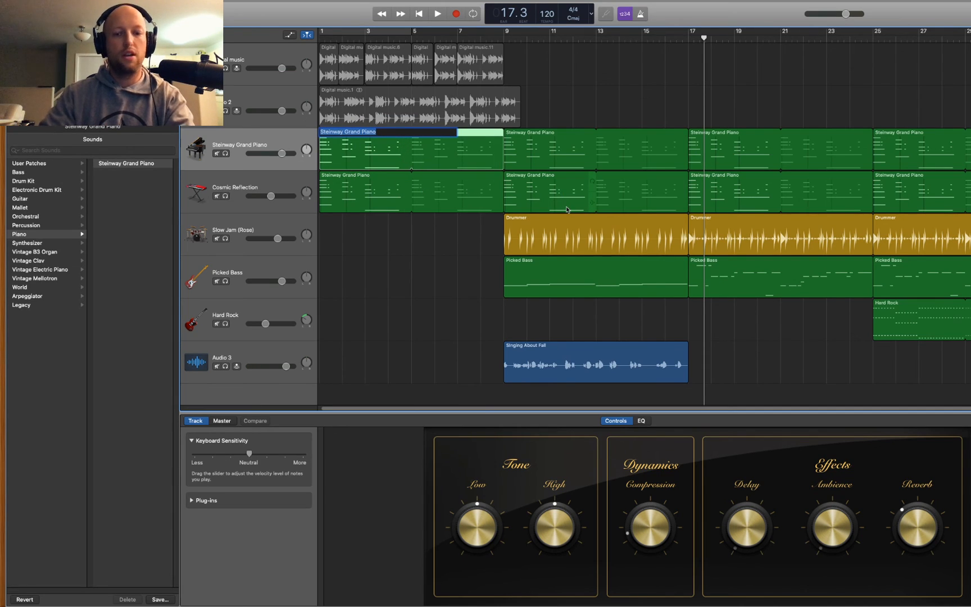
type("F Bb")
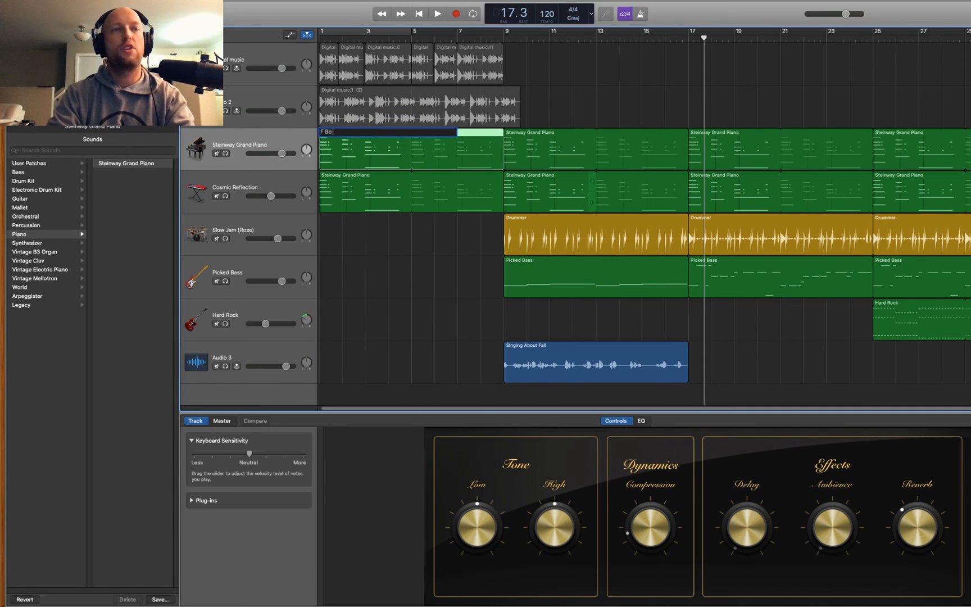
type(" C")
key("Return")
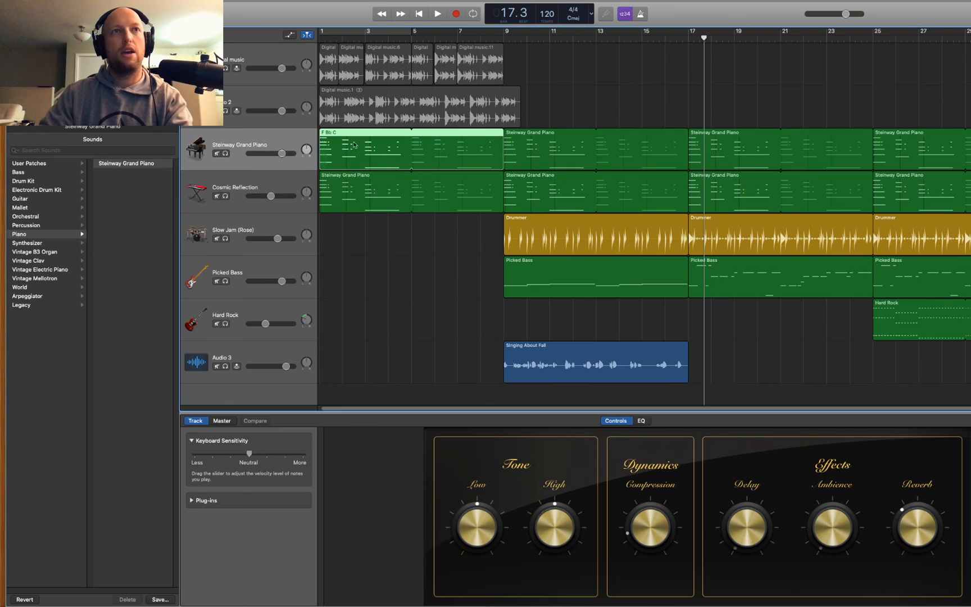
right_click(336, 134)
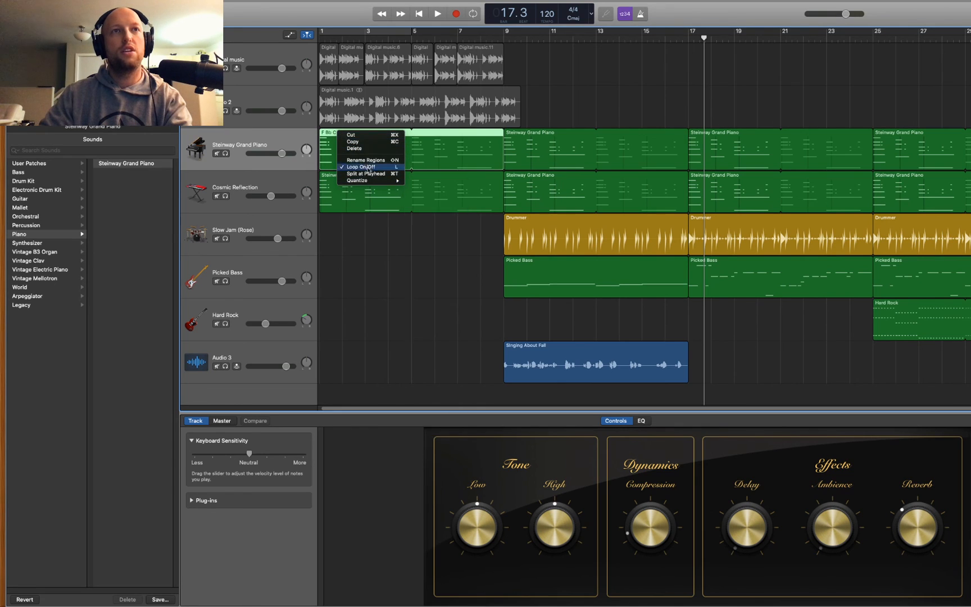
left_click(368, 160)
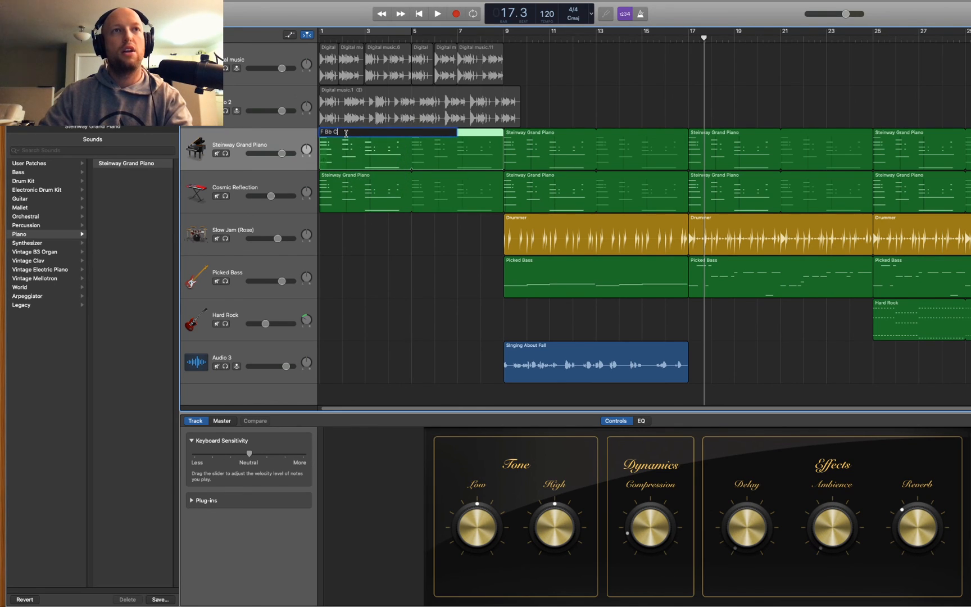
key("Return")
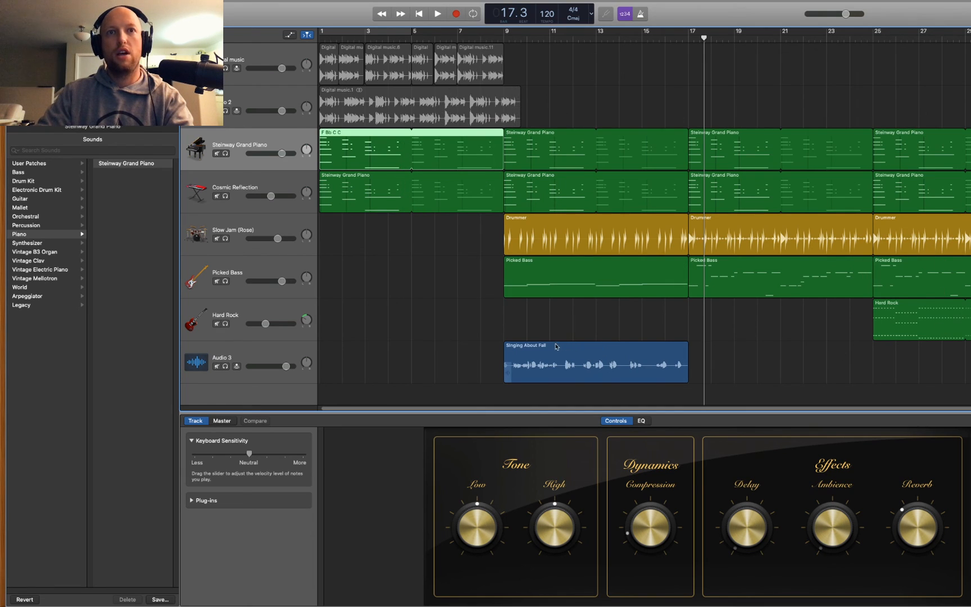
Step: Shorten the bar 9 Picked Bass, Drummer and Cosmic Reflection regions to end at bar 16, and play back from about bar 13
mouse_move(534, 351)
left_mouse_down()
mouse_move(638, 355)
mouse_move(525, 359)
mouse_move(538, 360)
left_mouse_up()
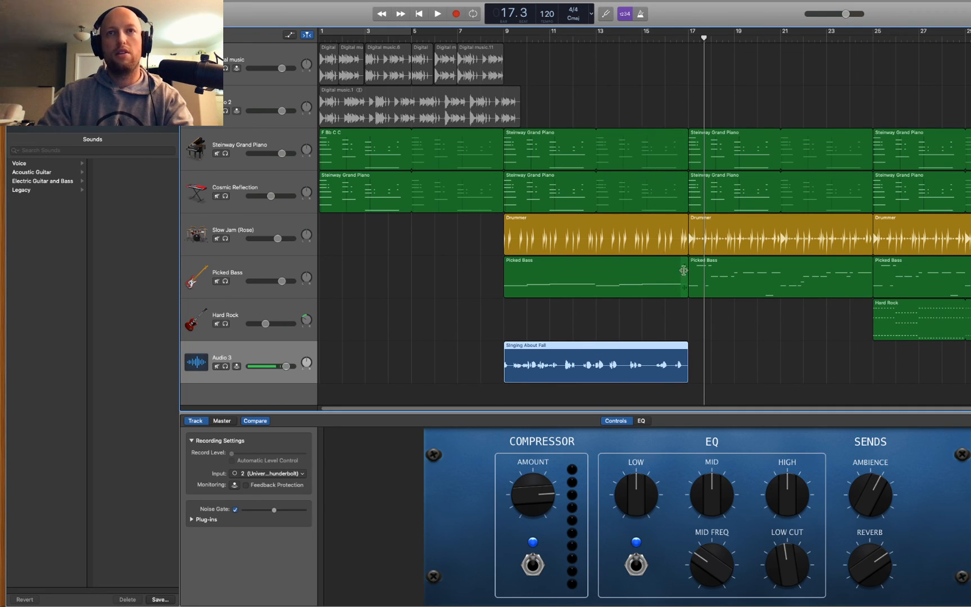
left_click_drag(684, 290, 664, 290)
left_click_drag(686, 248, 665, 250)
left_click_drag(687, 201, 664, 203)
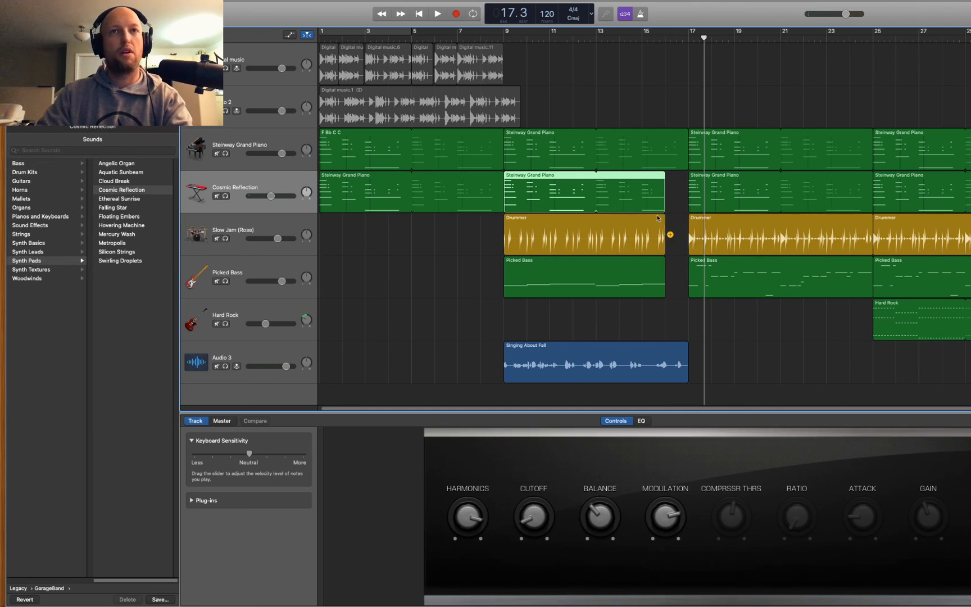
left_click(593, 38)
key("space")
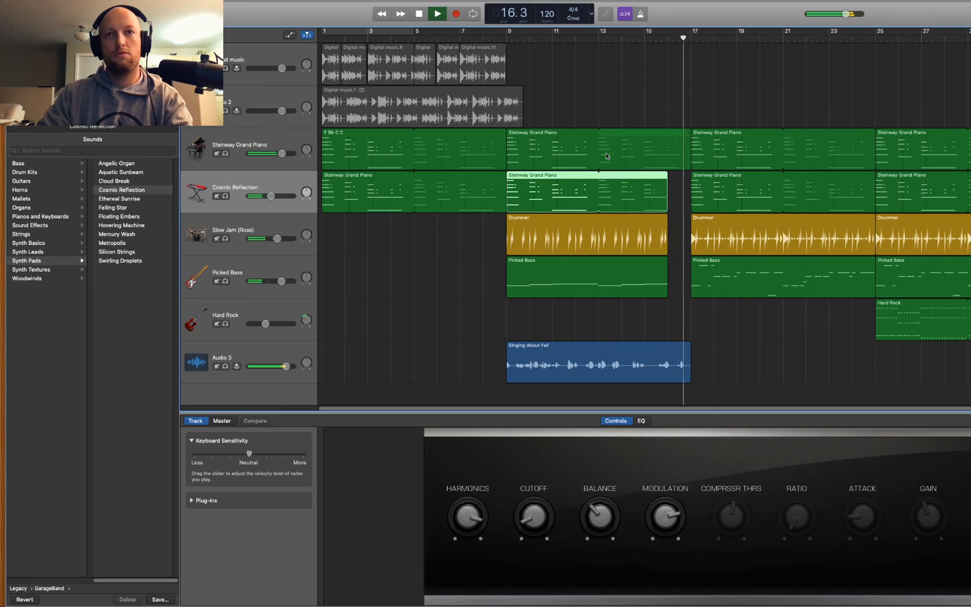
scroll(618, 252, "right", 1)
key("space")
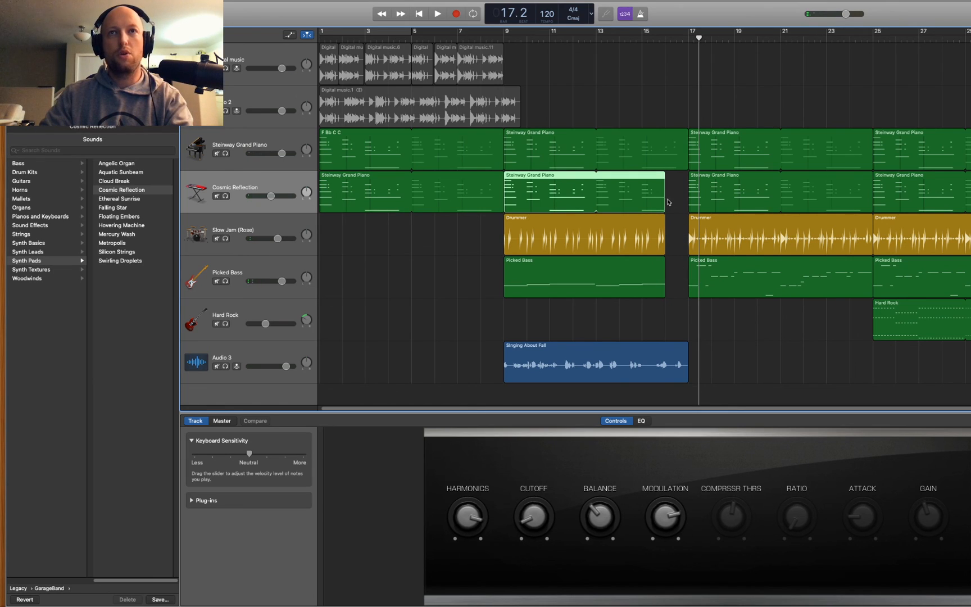
Step: Shorten the Steinway Grand Piano region at bar 9 to end at bar 16, and play through the gap from about bar 13
mouse_move(664, 37)
left_mouse_down()
mouse_move(689, 36)
mouse_move(661, 37)
mouse_move(682, 36)
left_mouse_up()
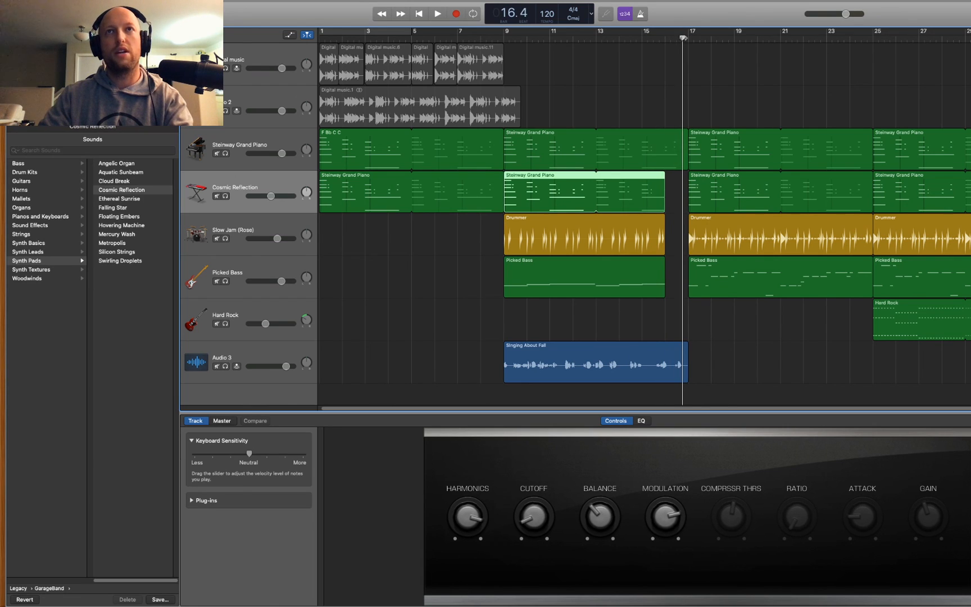
key("super+Right")
left_click(730, 38)
scroll(744, 239, "right", 5)
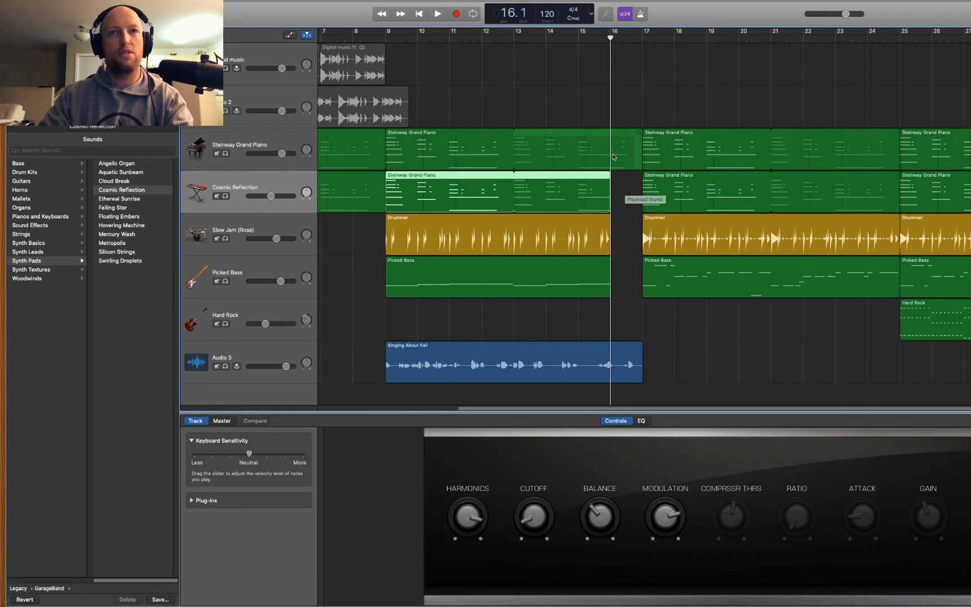
left_click(636, 151)
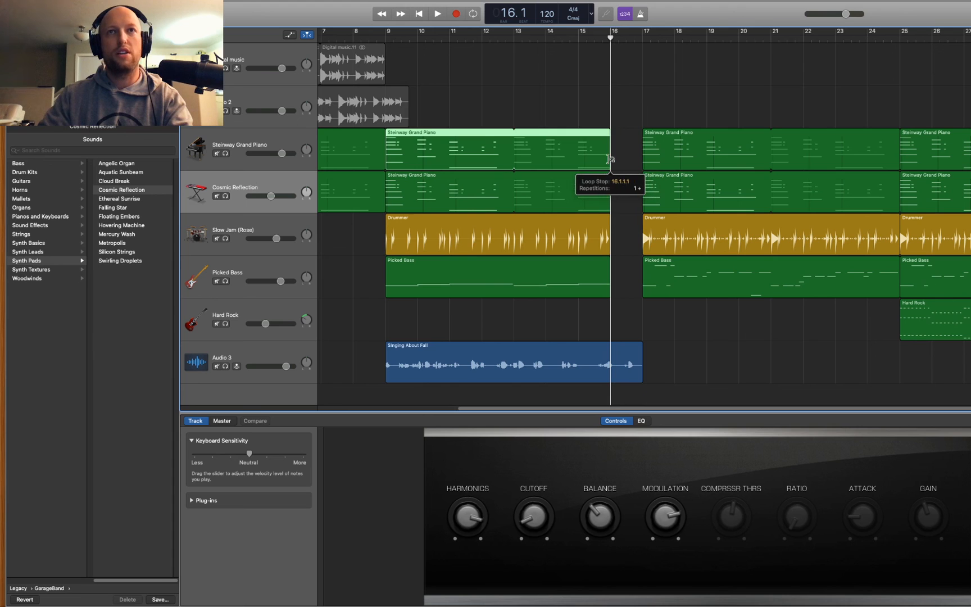
left_click(512, 38)
key("space")
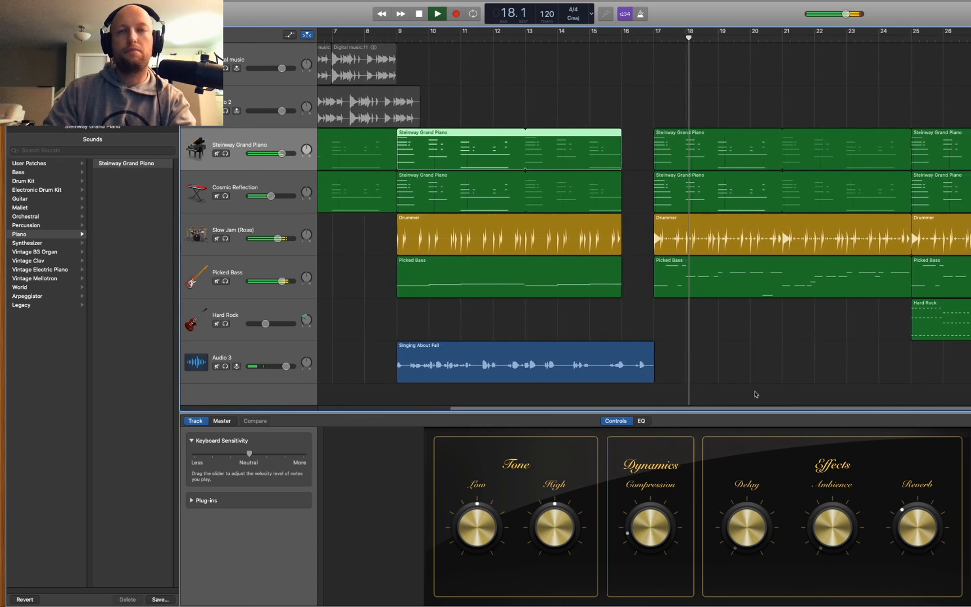
key("space")
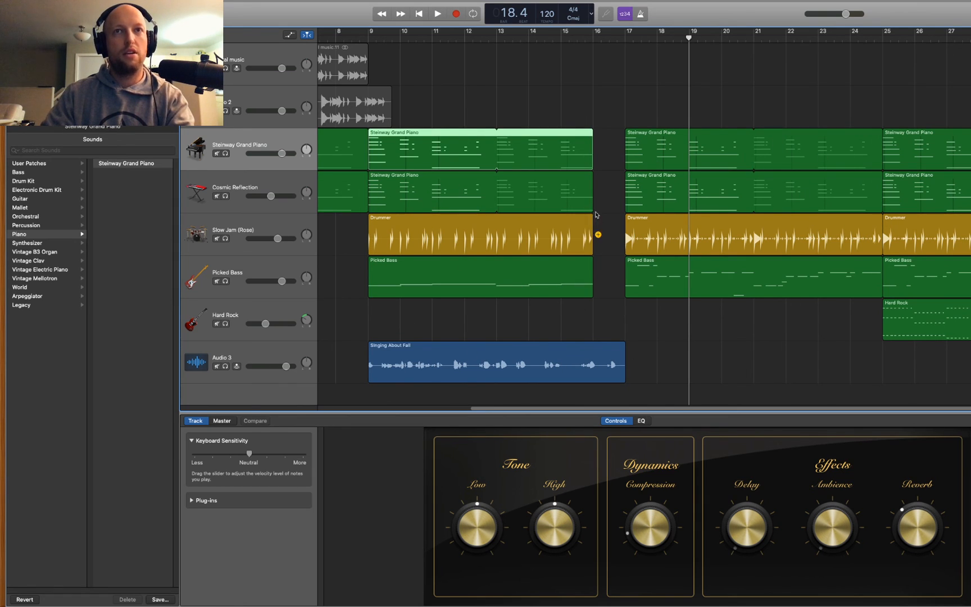
Step: Select the pad, drummer and bass regions ending at bar 16, then select the Steinway Grand Piano region above and try adjusting its end
left_click_drag(600, 307, 577, 191)
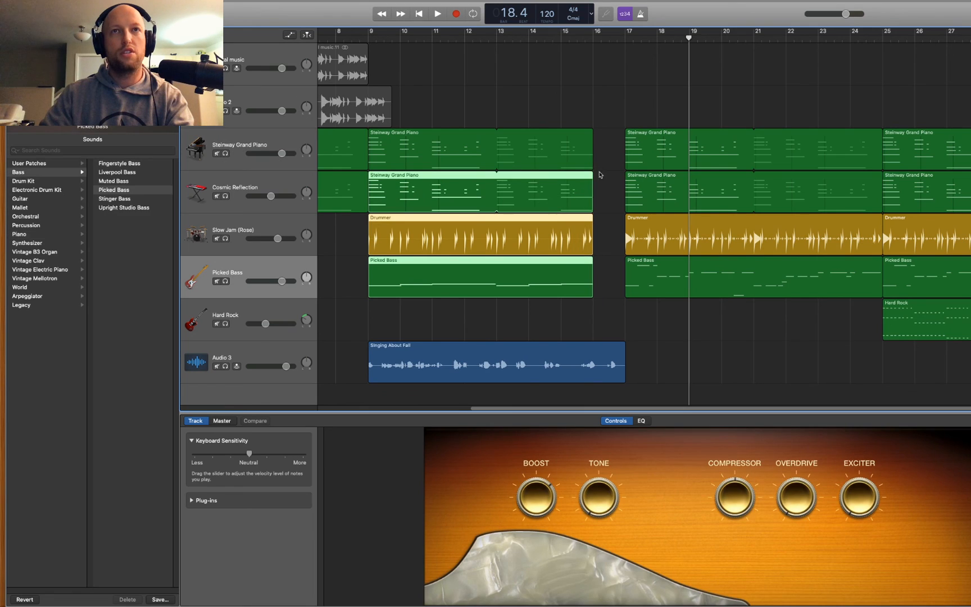
left_click(601, 149)
left_click(590, 147)
mouse_move(592, 137)
left_mouse_down()
mouse_move(628, 141)
mouse_move(592, 141)
left_mouse_up()
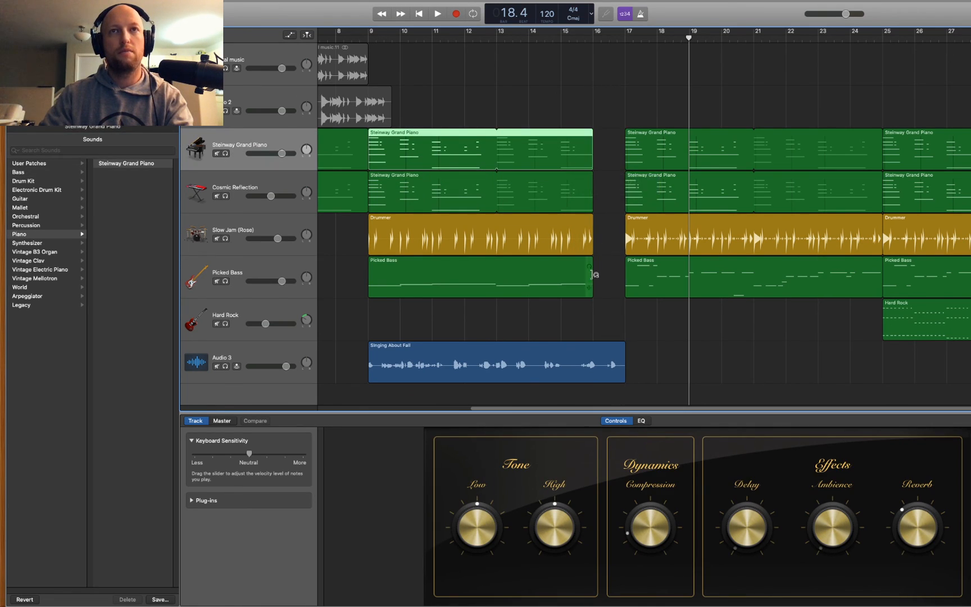